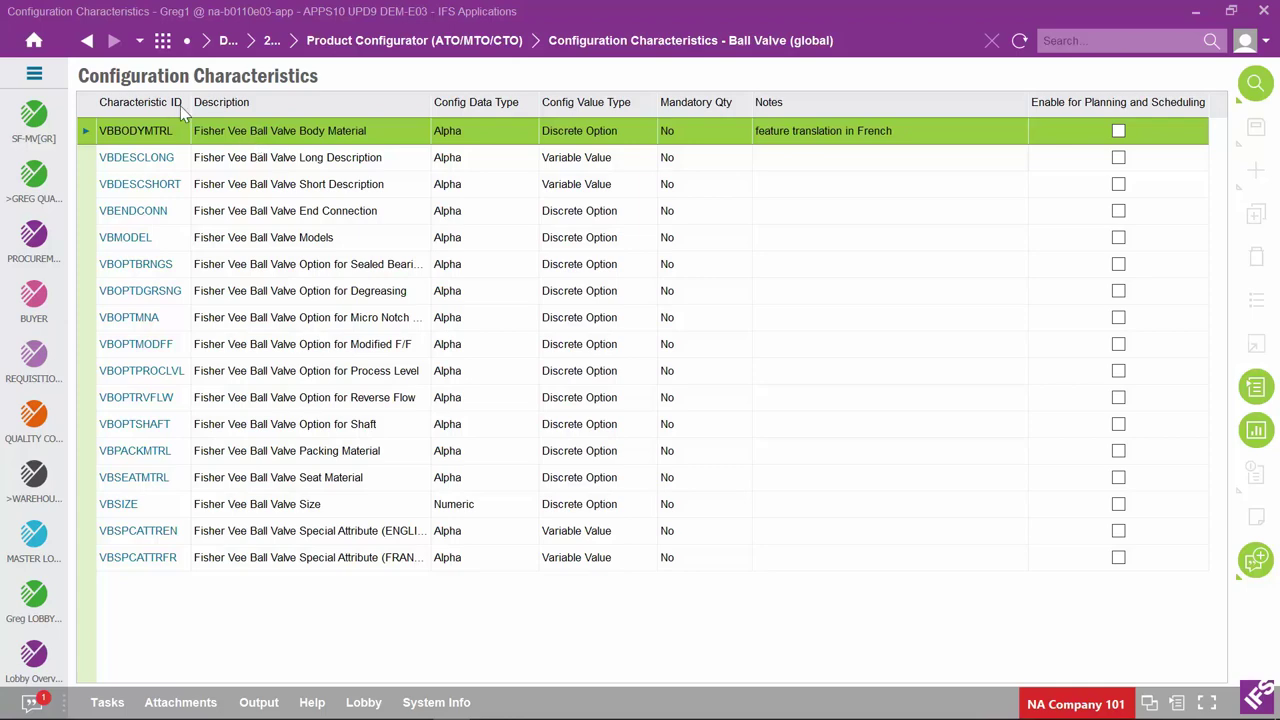
Open the gearshaft configuration characteristics and view the details and option values of the GLENG characteristic
click(33, 44)
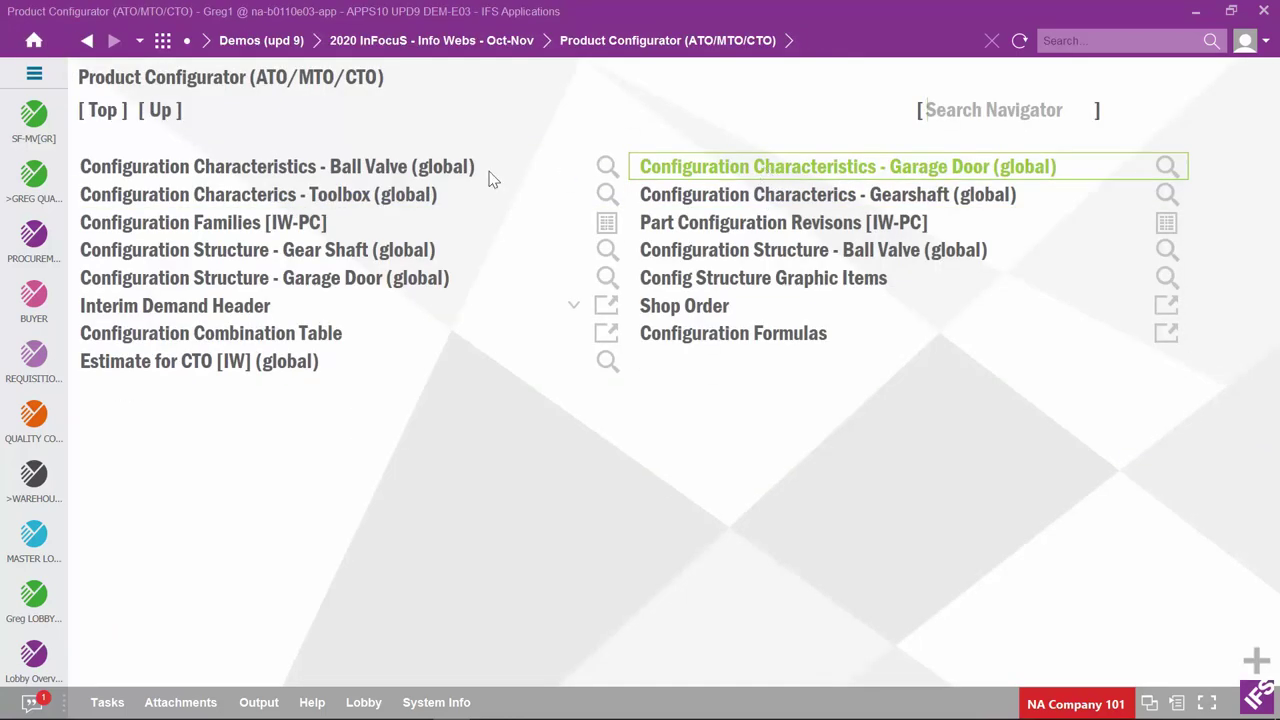
click(689, 194)
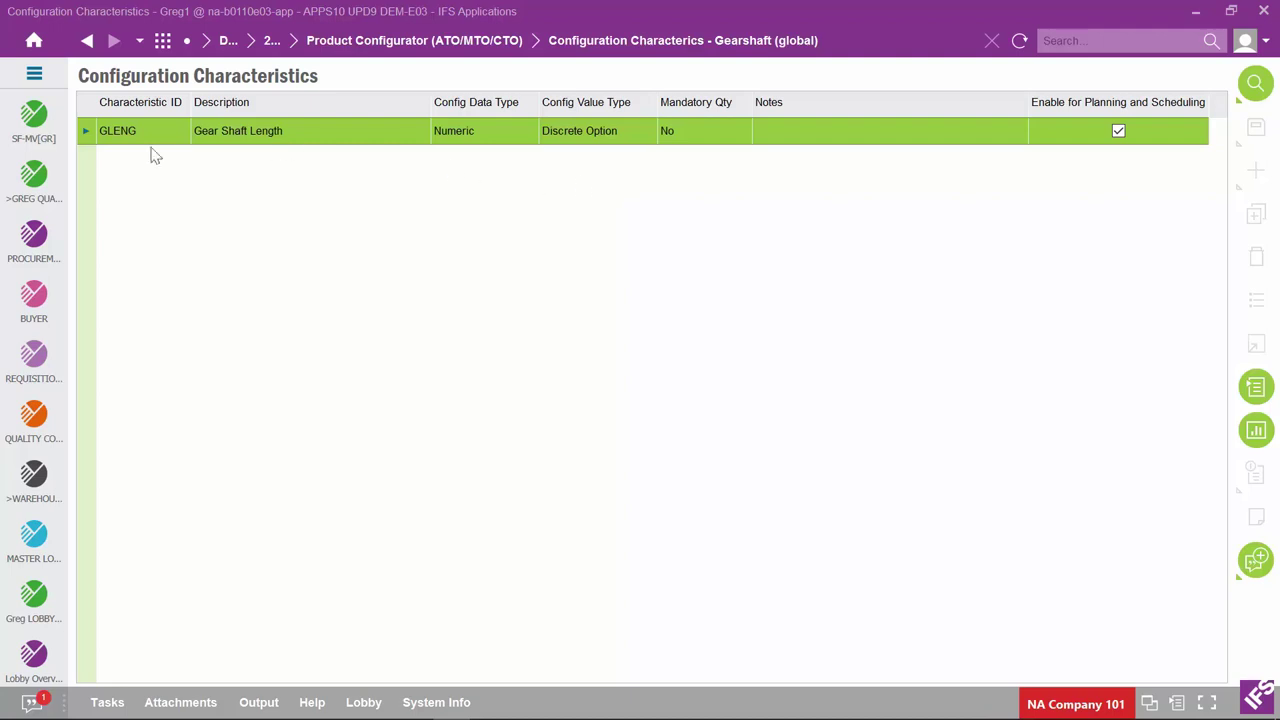
right_click(86, 131)
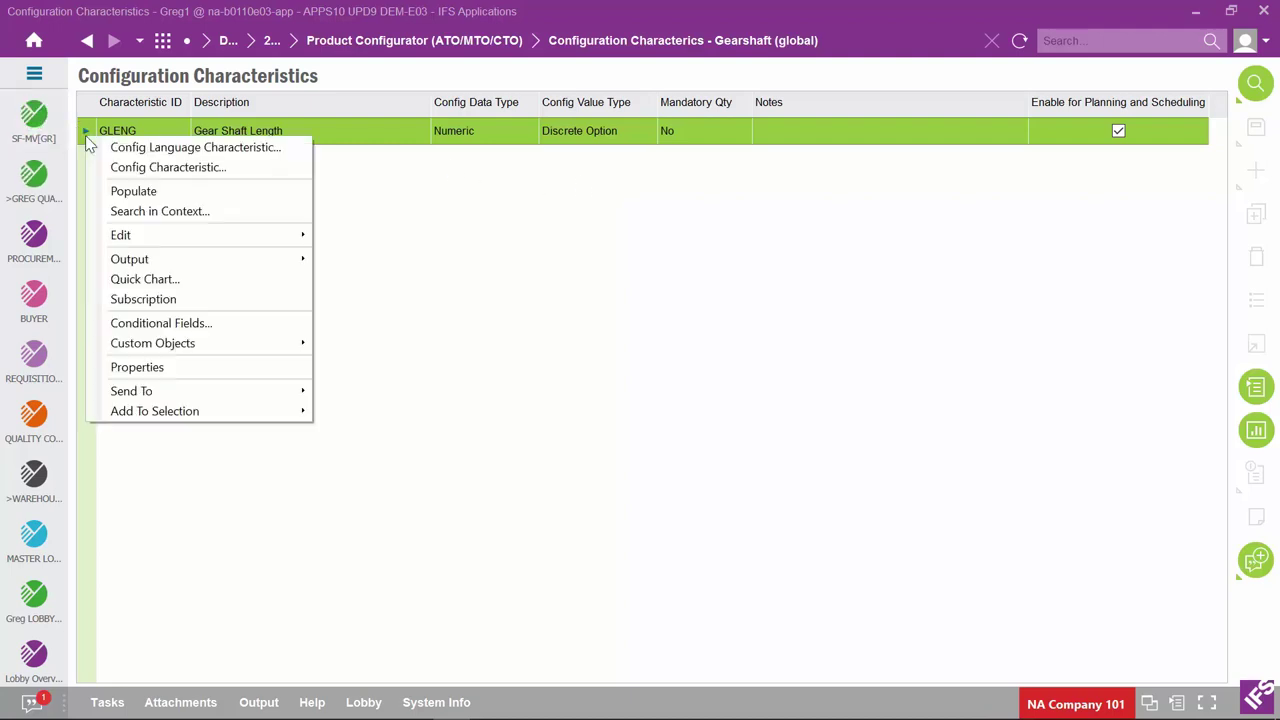
click(189, 167)
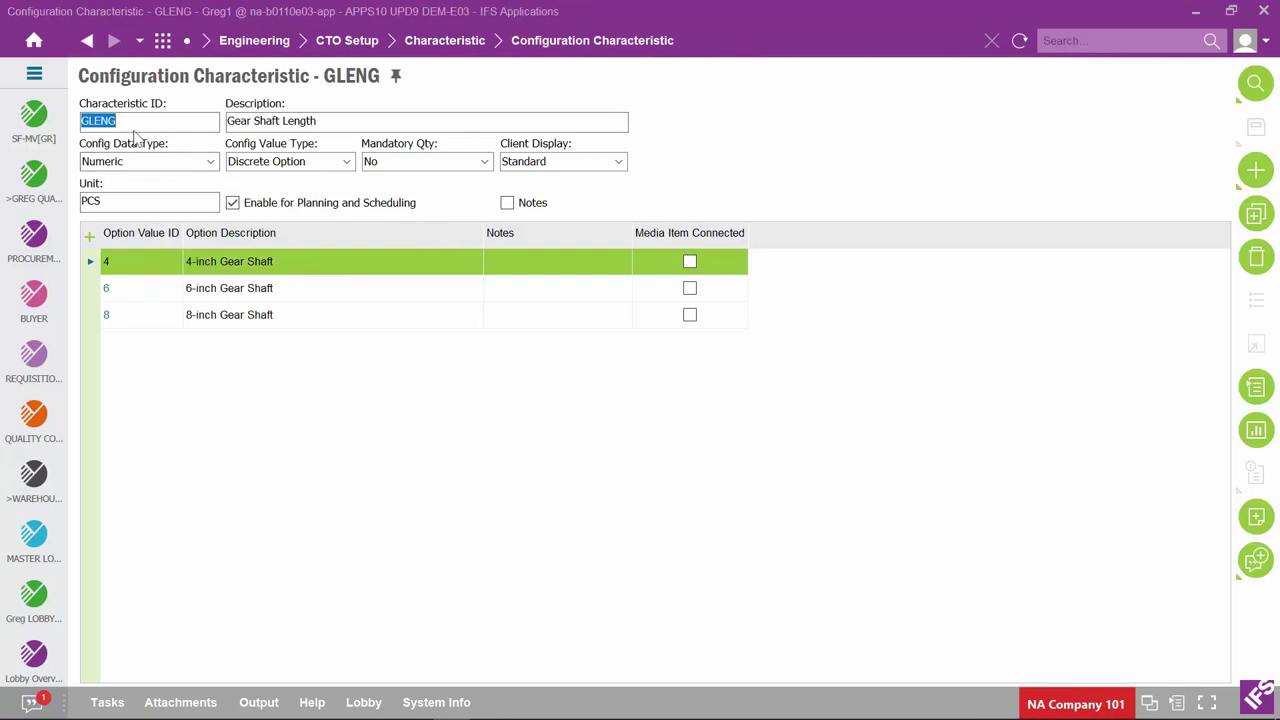
Open the toolbox configuration characteristics and bring all the listed toolbox characteristics into the detailed Configuration Characteristic view
click(87, 41)
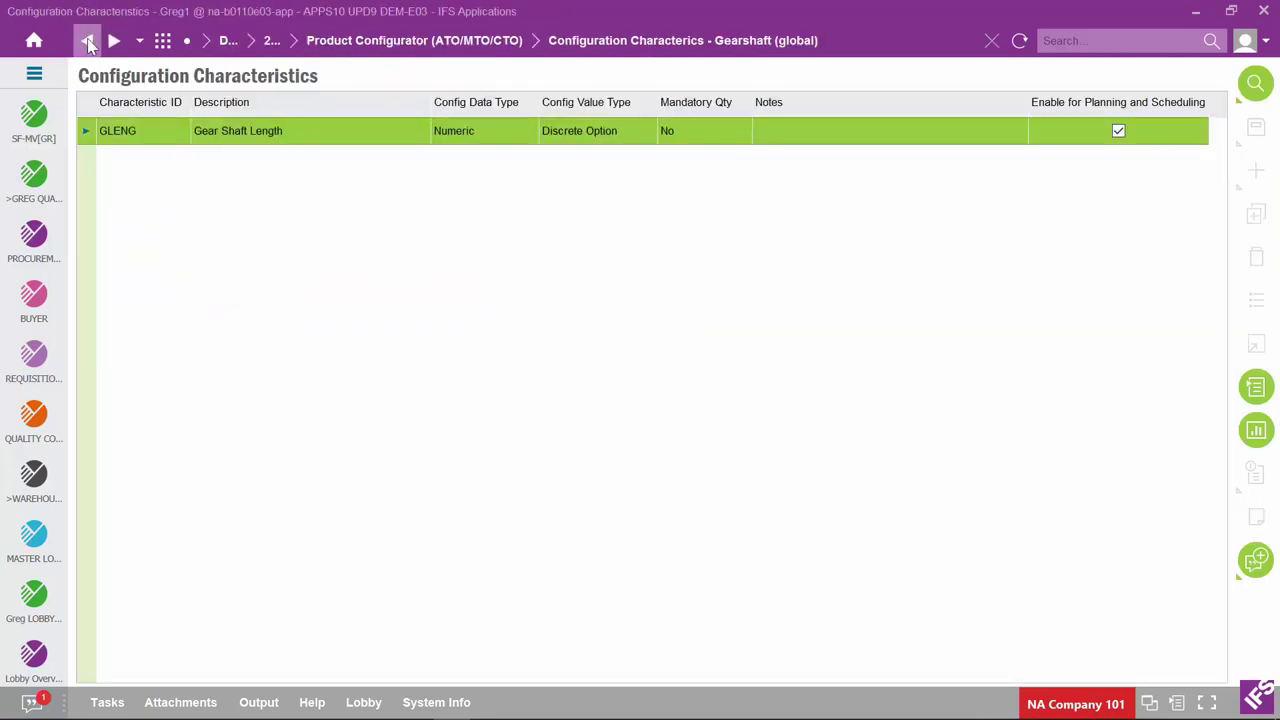
click(87, 41)
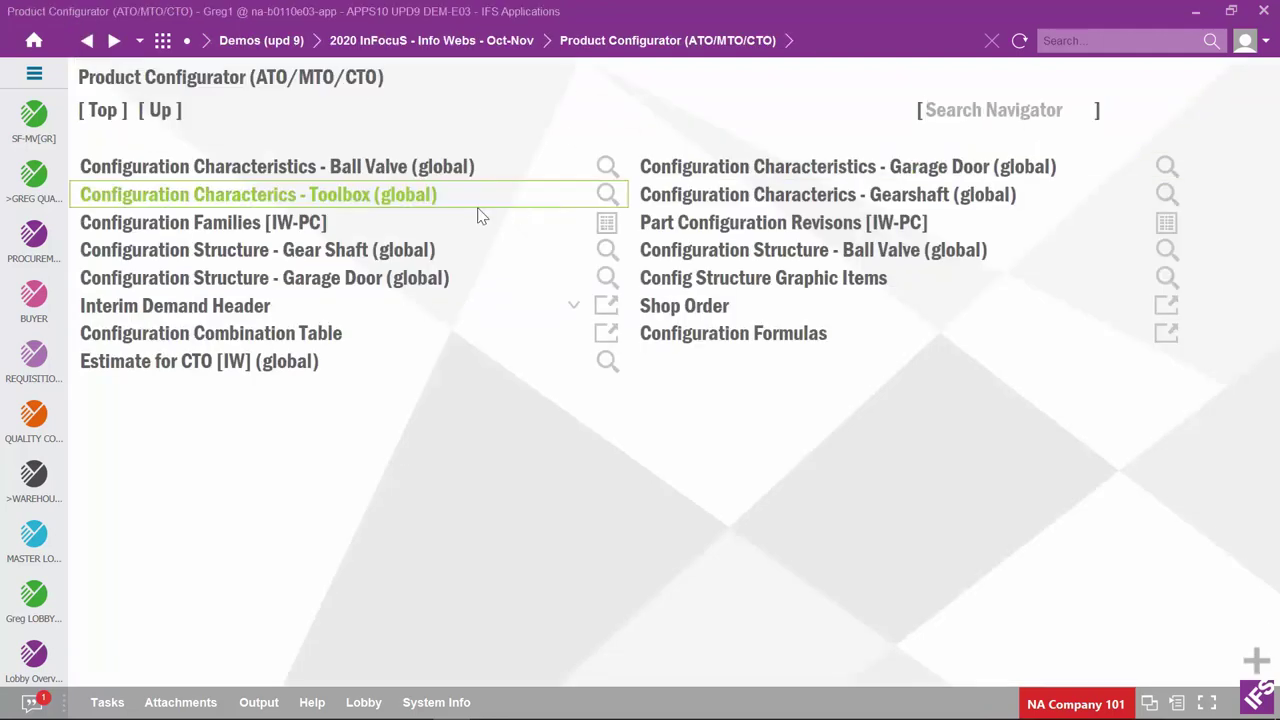
click(337, 194)
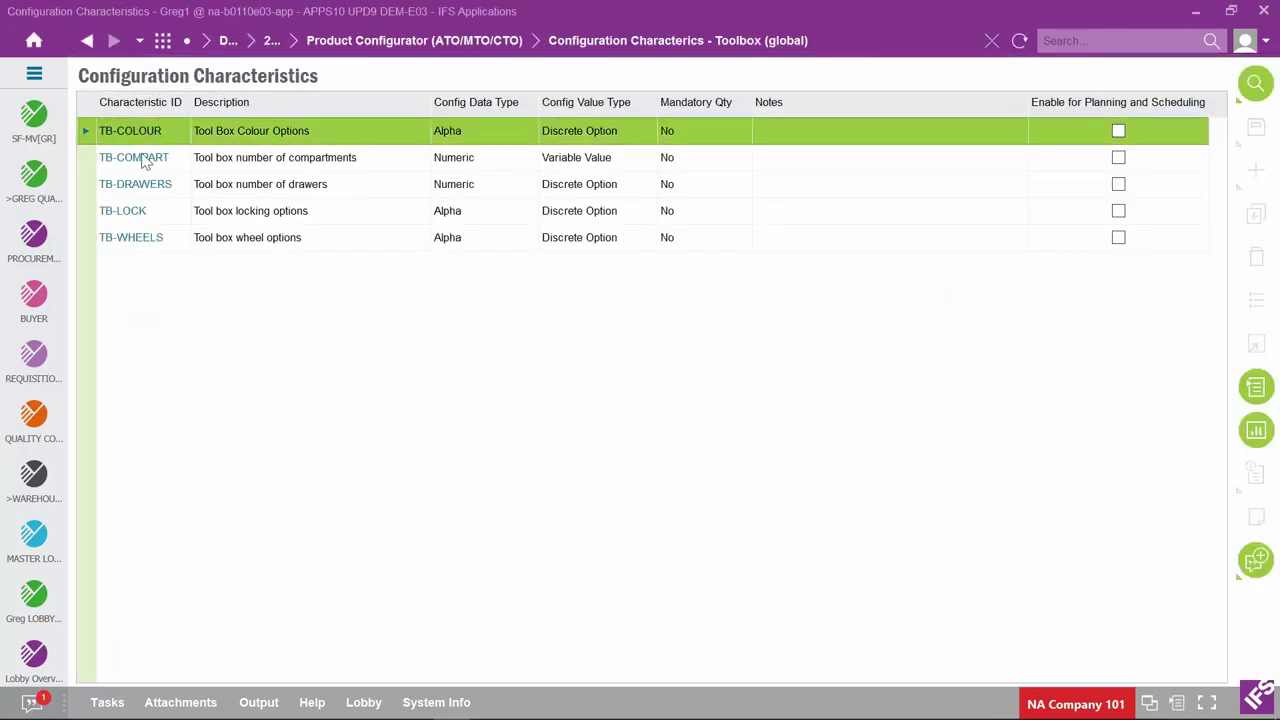
drag(88, 133, 76, 258)
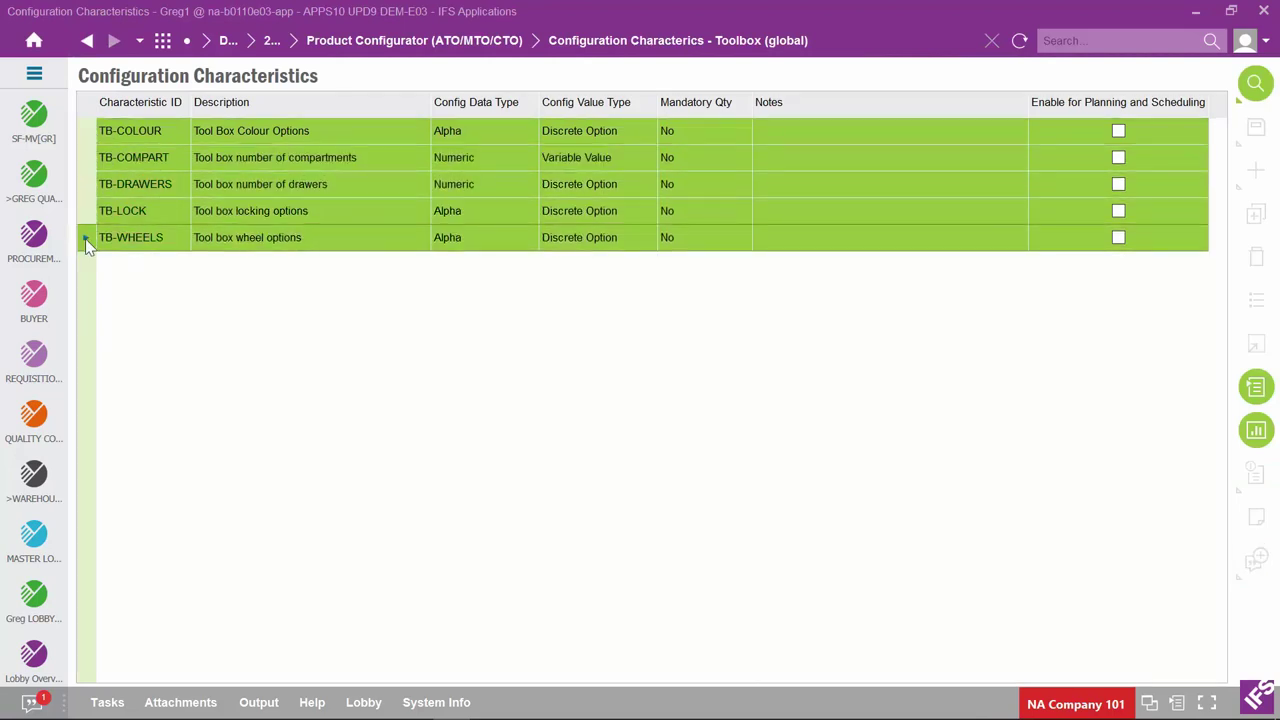
right_click(86, 245)
click(118, 271)
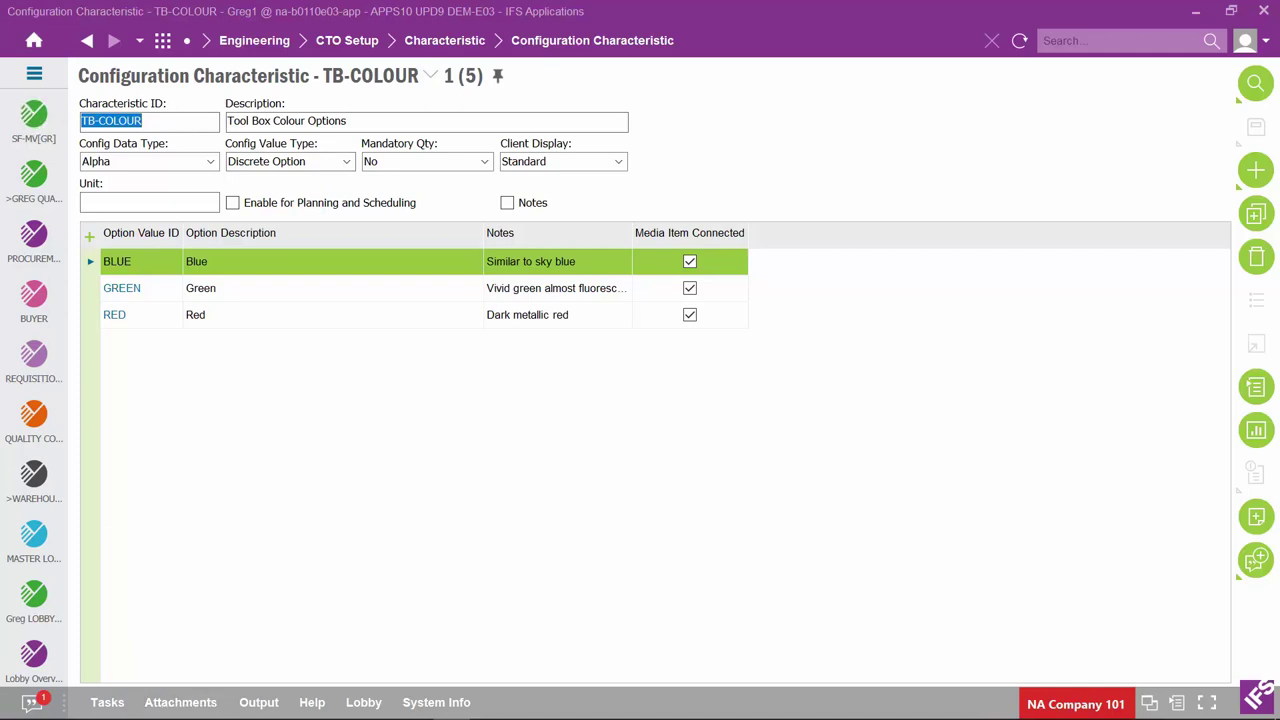
Show the attachments of TB-COLOUR and view the media connected to the BLUE, GREEN and RED option values
click(192, 701)
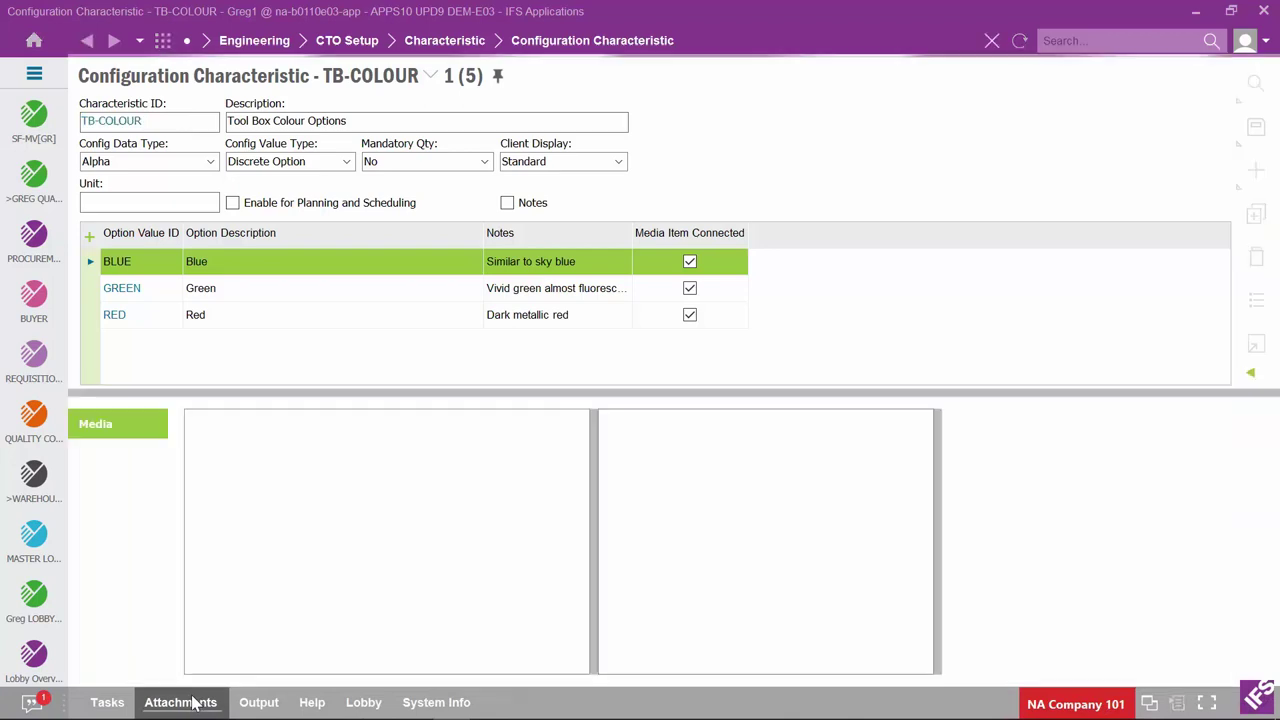
click(118, 266)
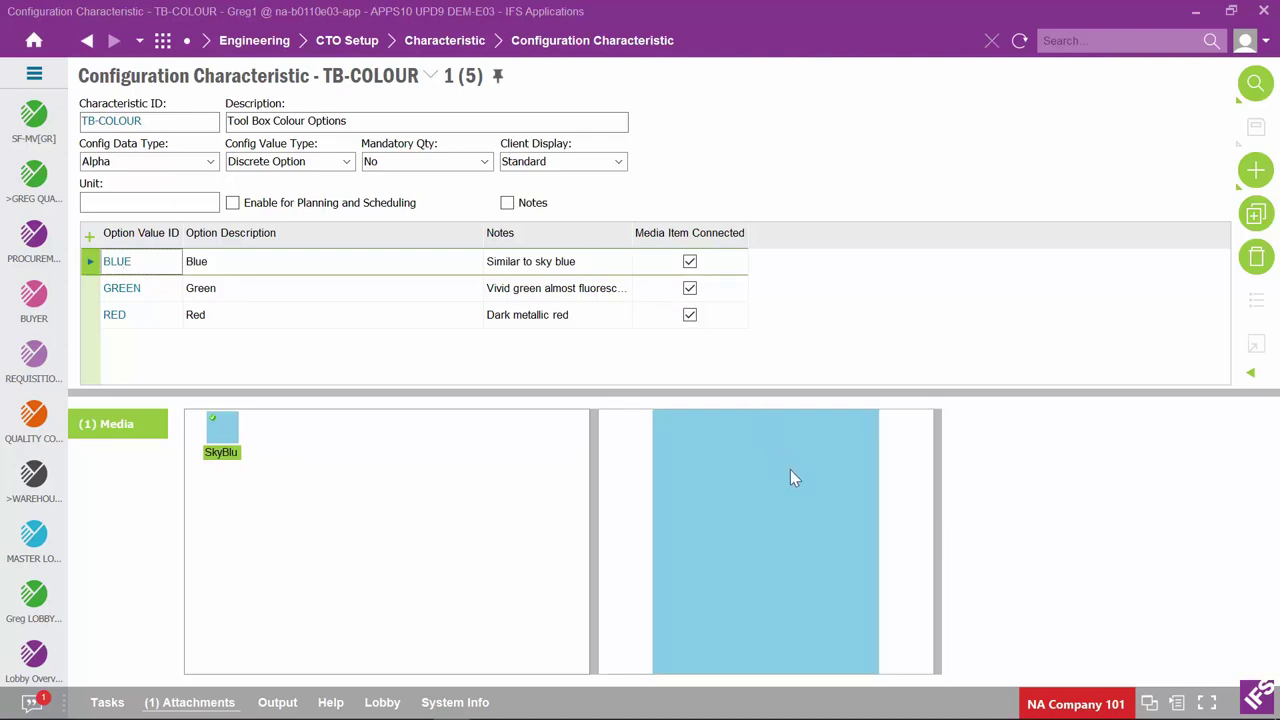
click(97, 295)
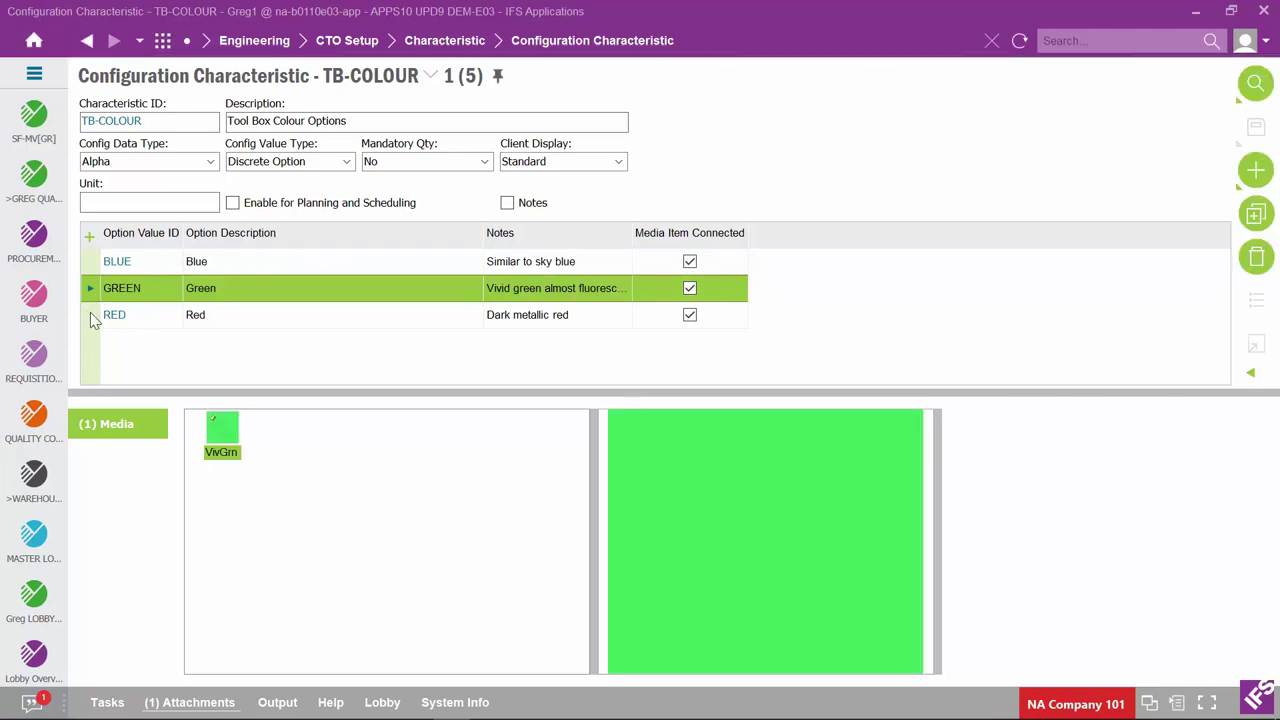
click(92, 316)
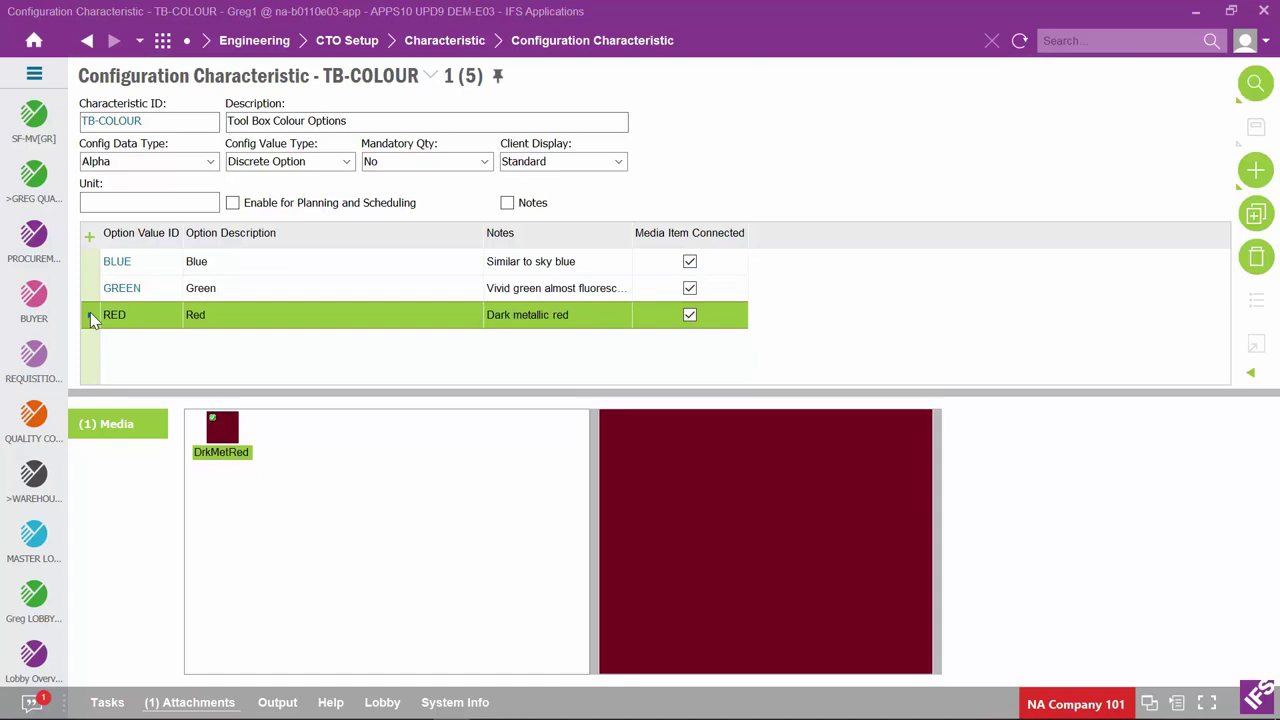
Return to the toolbox characteristics list and check the data and value types of TB-COMPART and TB-LOCK
click(87, 41)
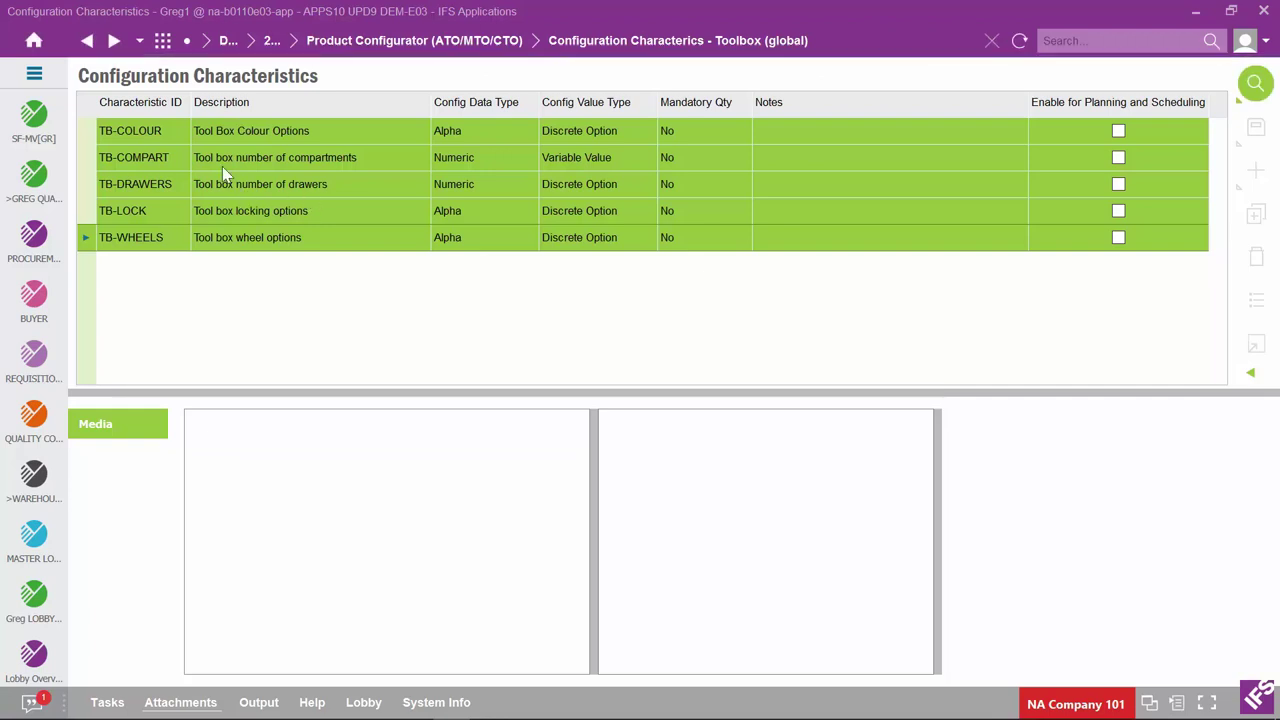
click(366, 162)
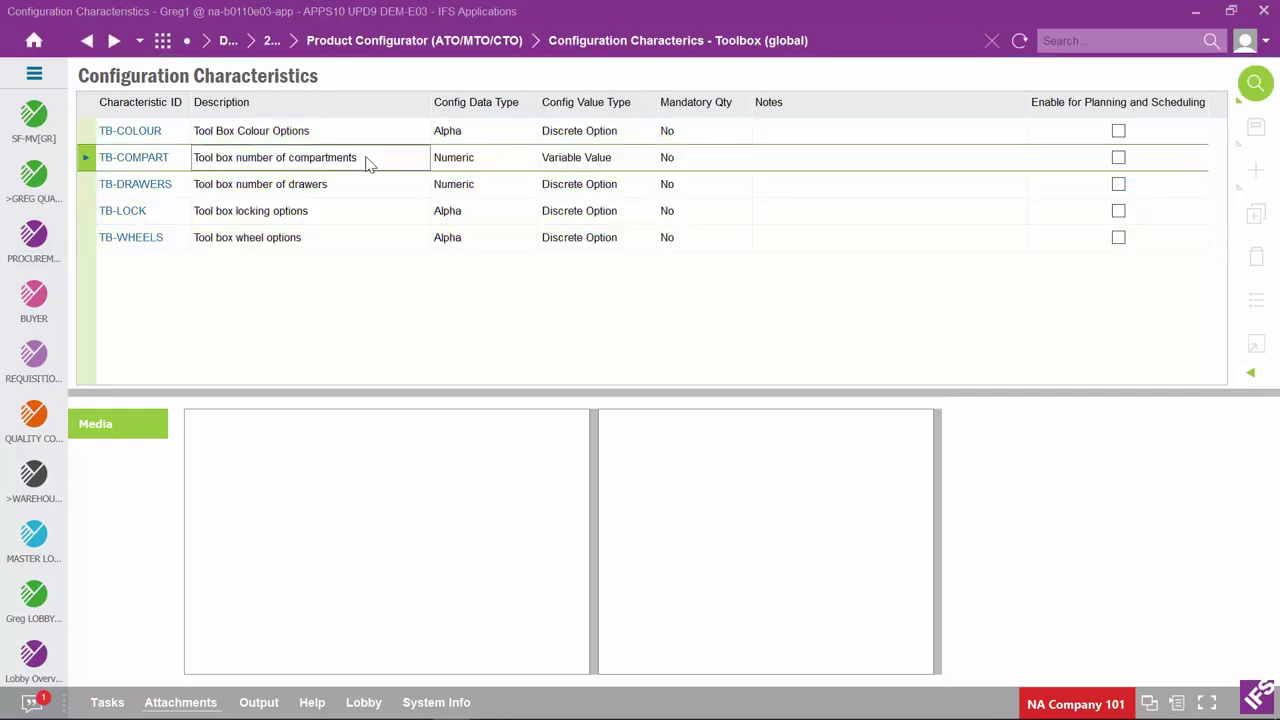
click(359, 216)
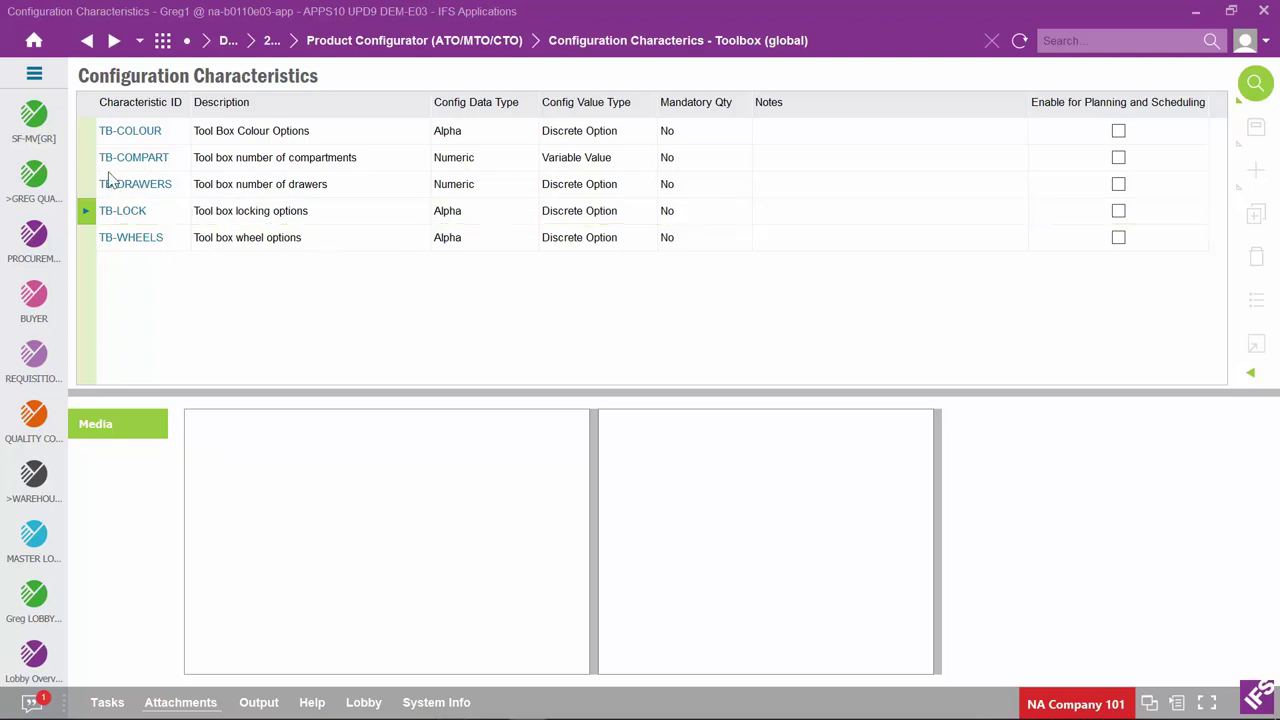
Hide the attachments and check the data and value types of garage door characteristics GDCOLCUST1, GDID, GDHEIGHT and GDFINISH
click(88, 41)
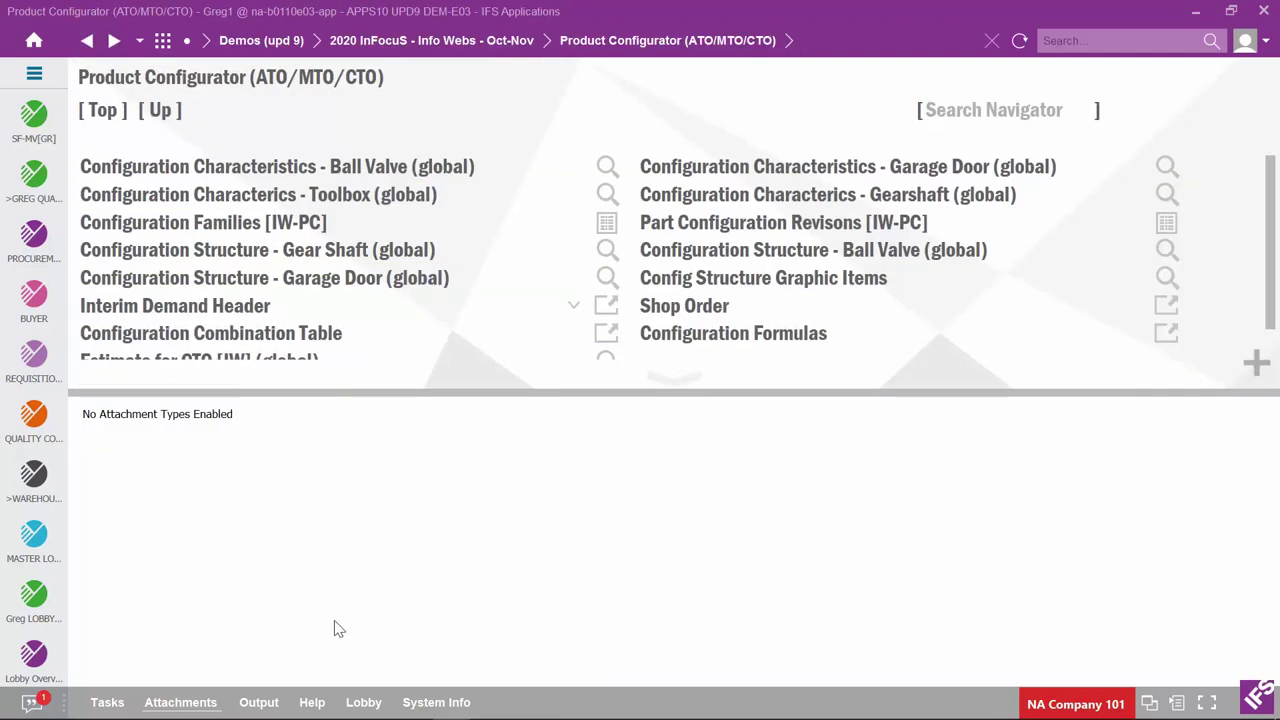
click(194, 705)
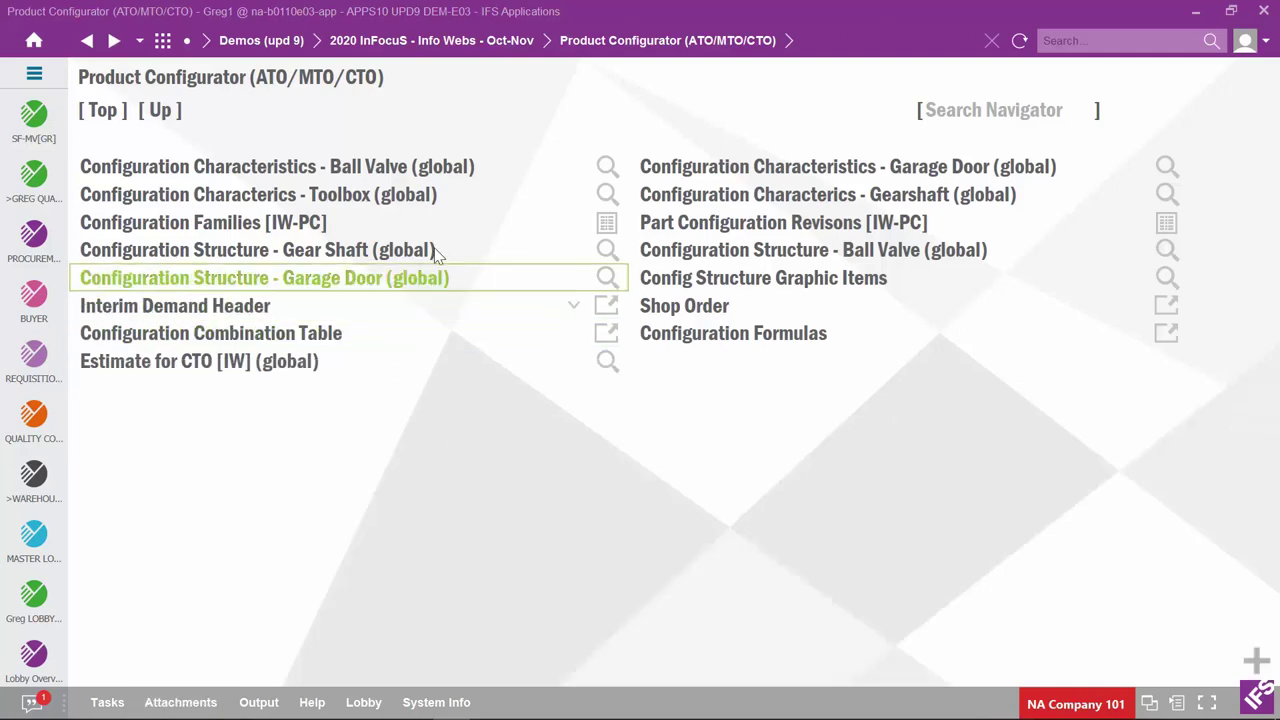
click(798, 170)
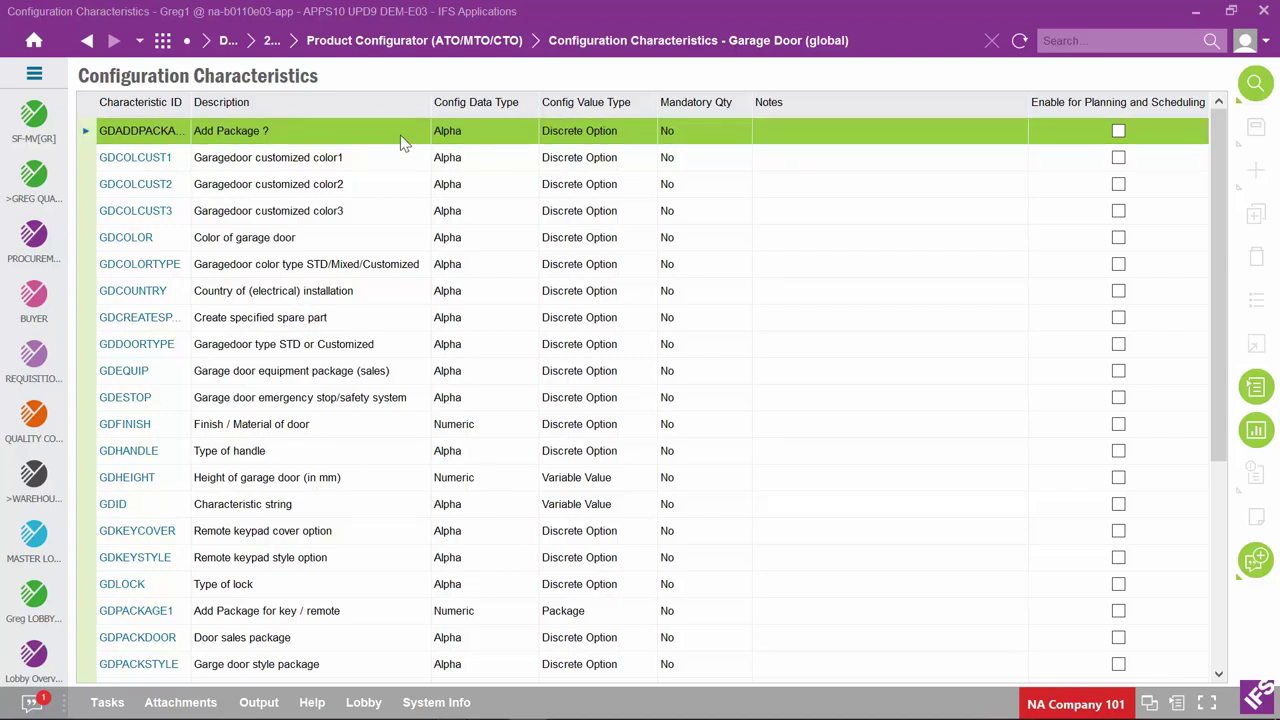
click(88, 160)
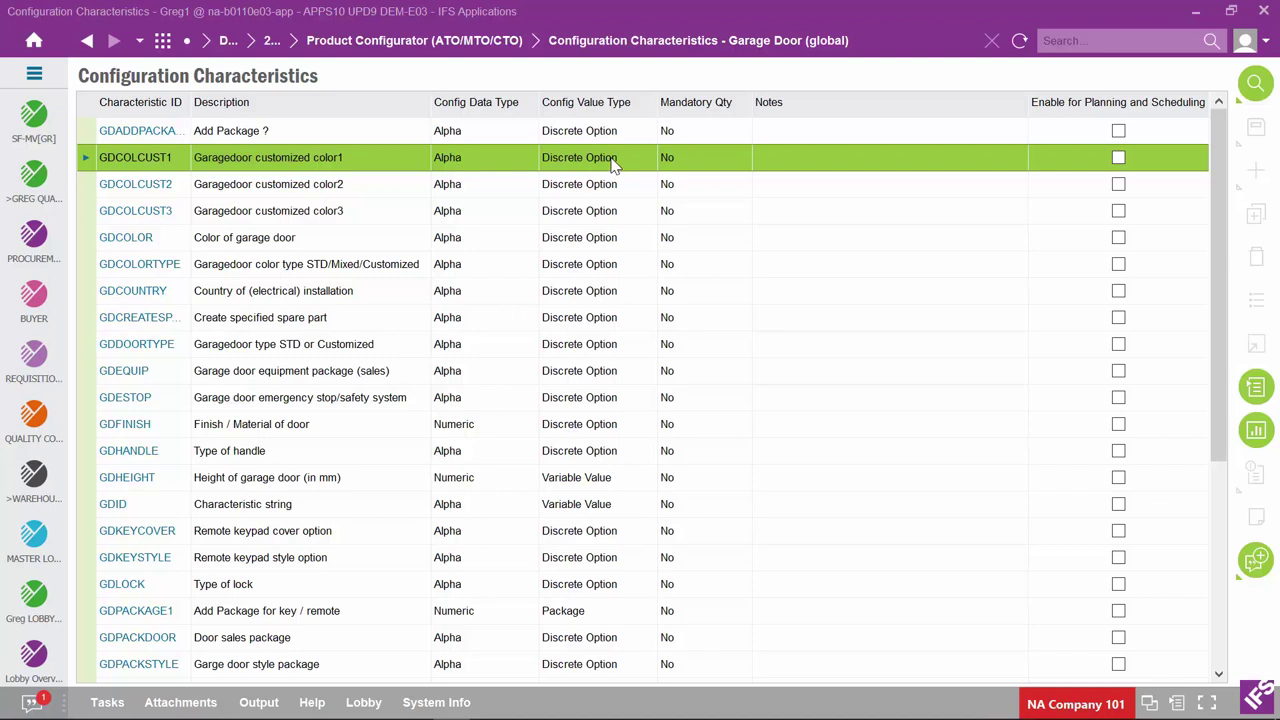
click(90, 506)
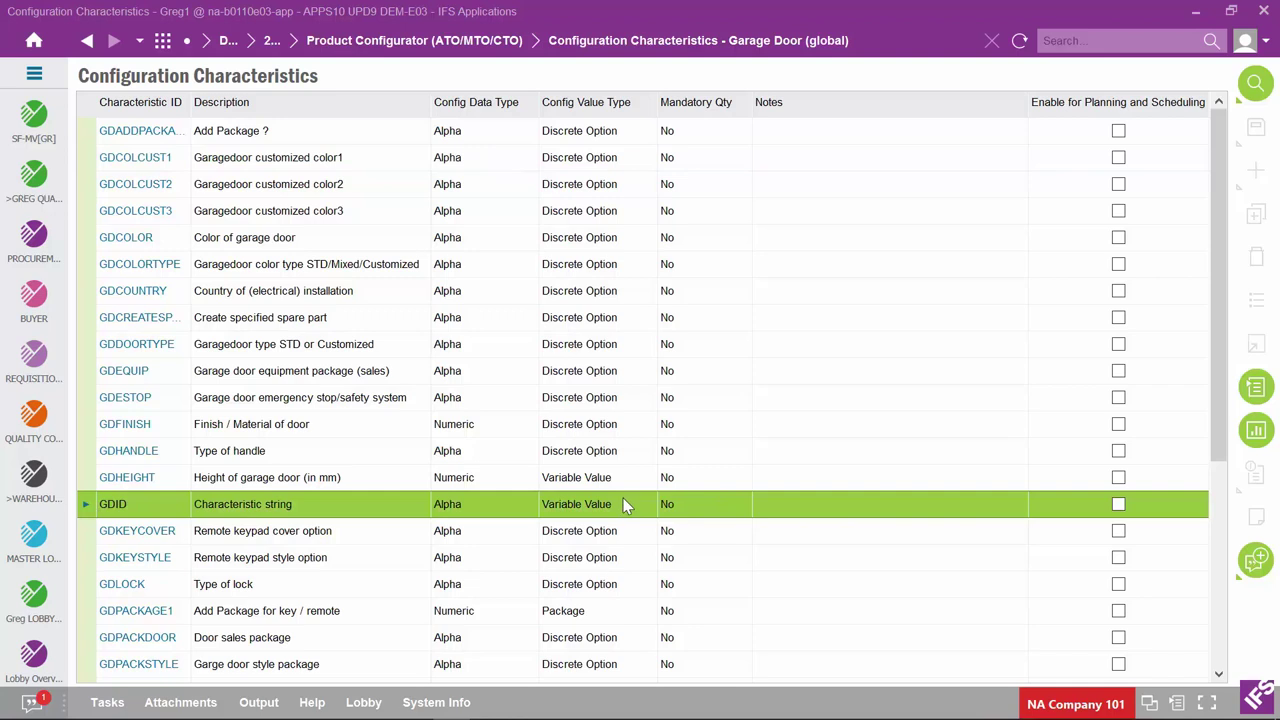
click(87, 480)
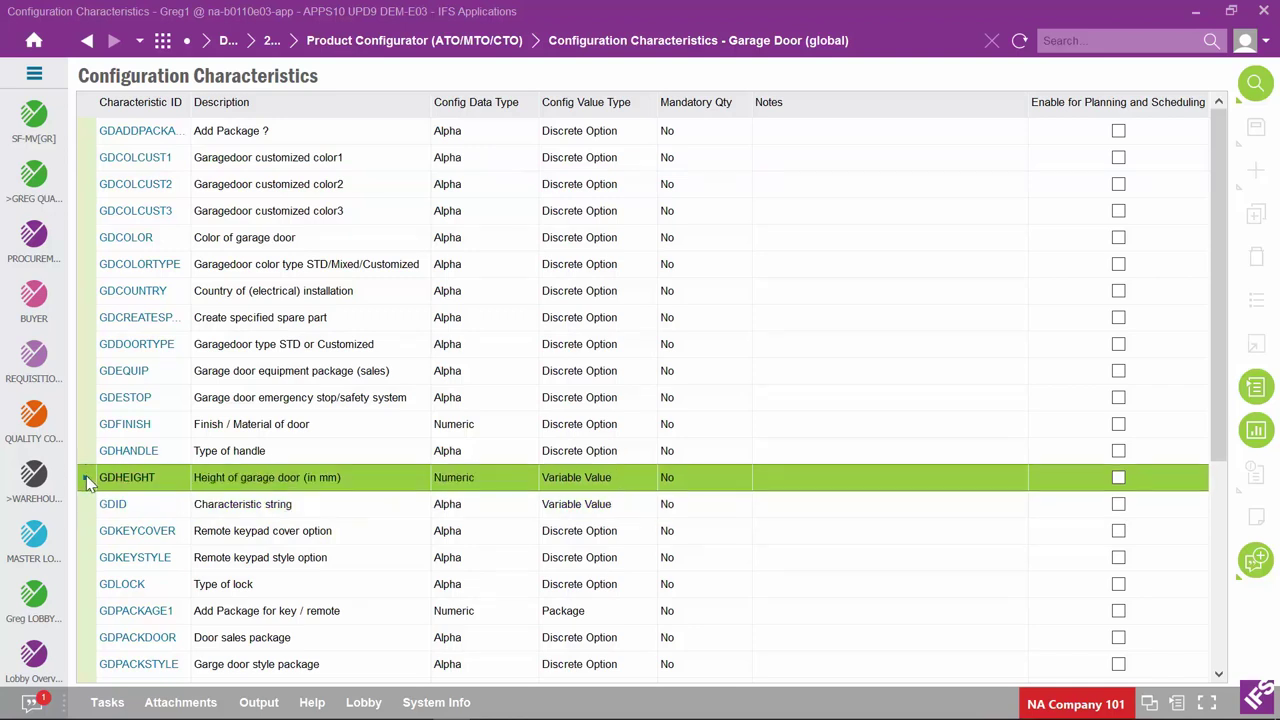
click(87, 426)
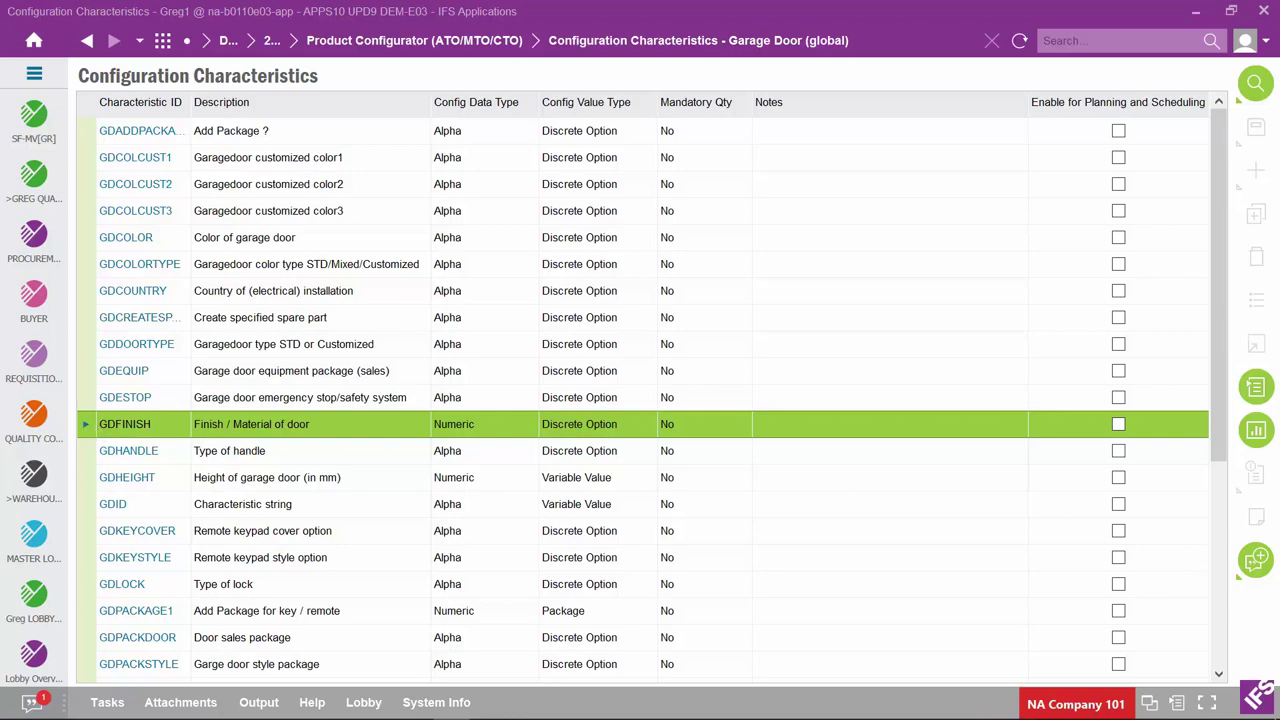
Open the configuration families list from the Product Configurator and view the details of the TOOLBOX family
click(87, 40)
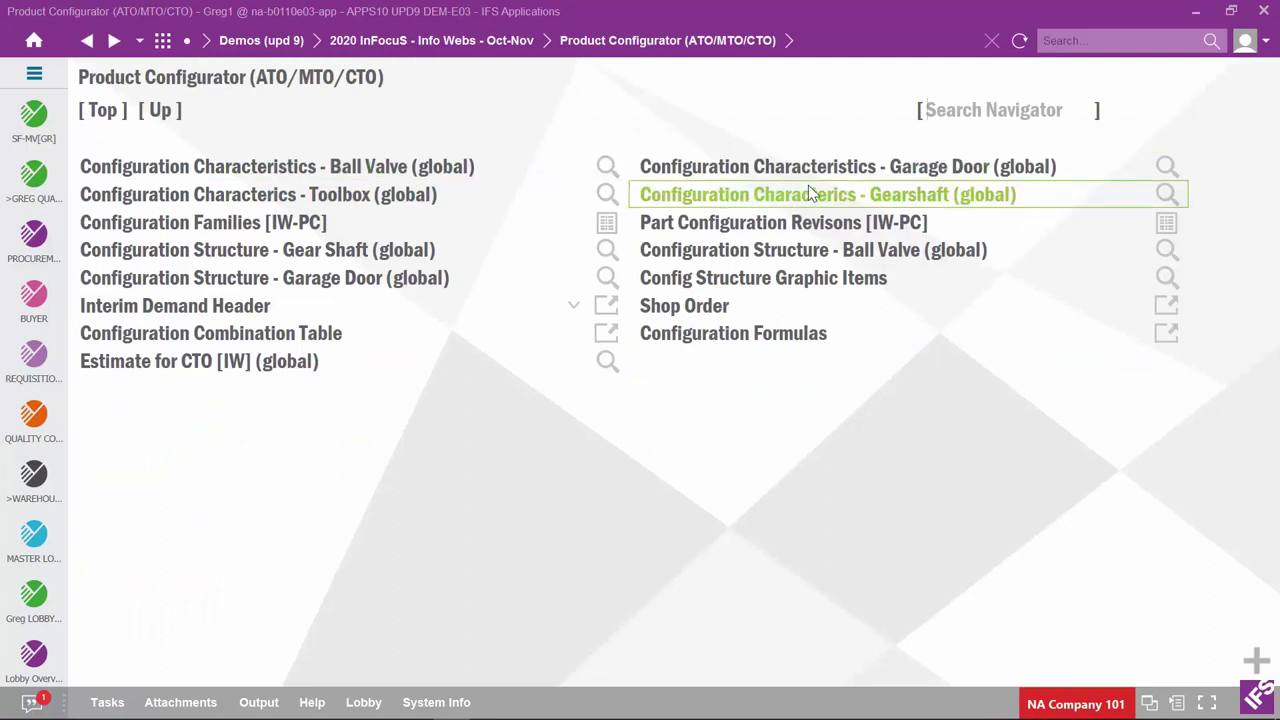
click(224, 228)
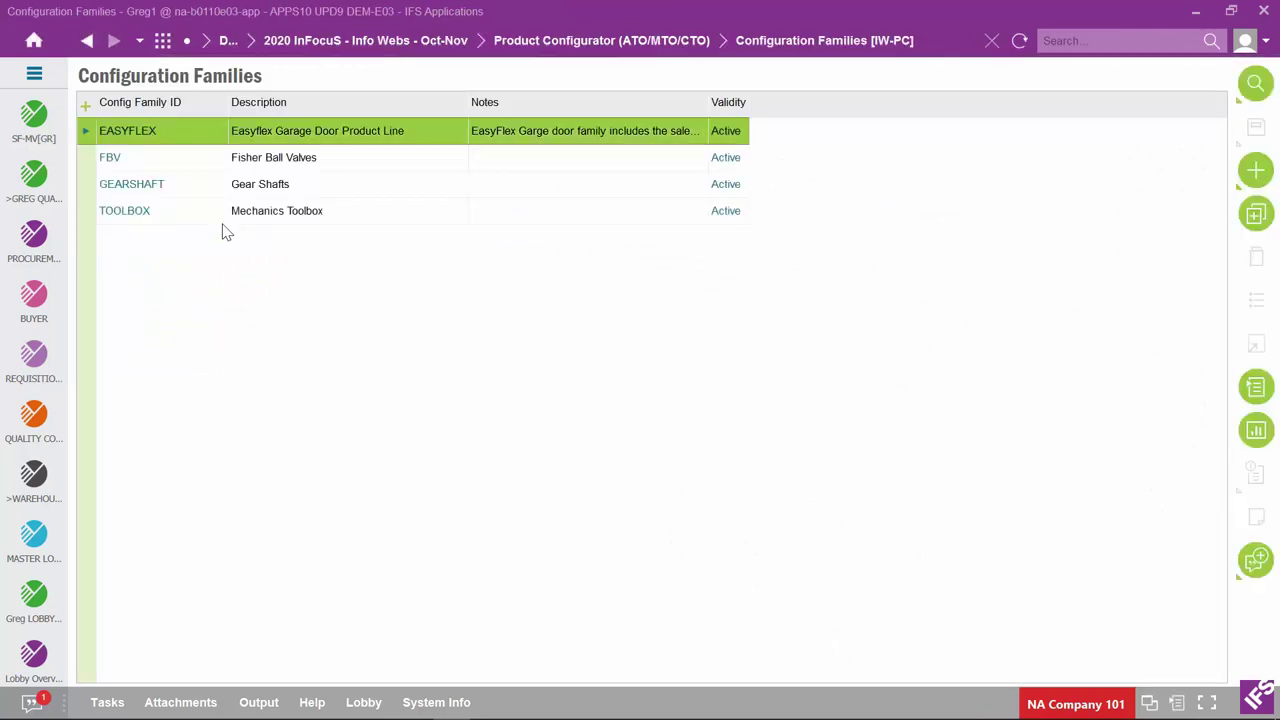
right_click(88, 211)
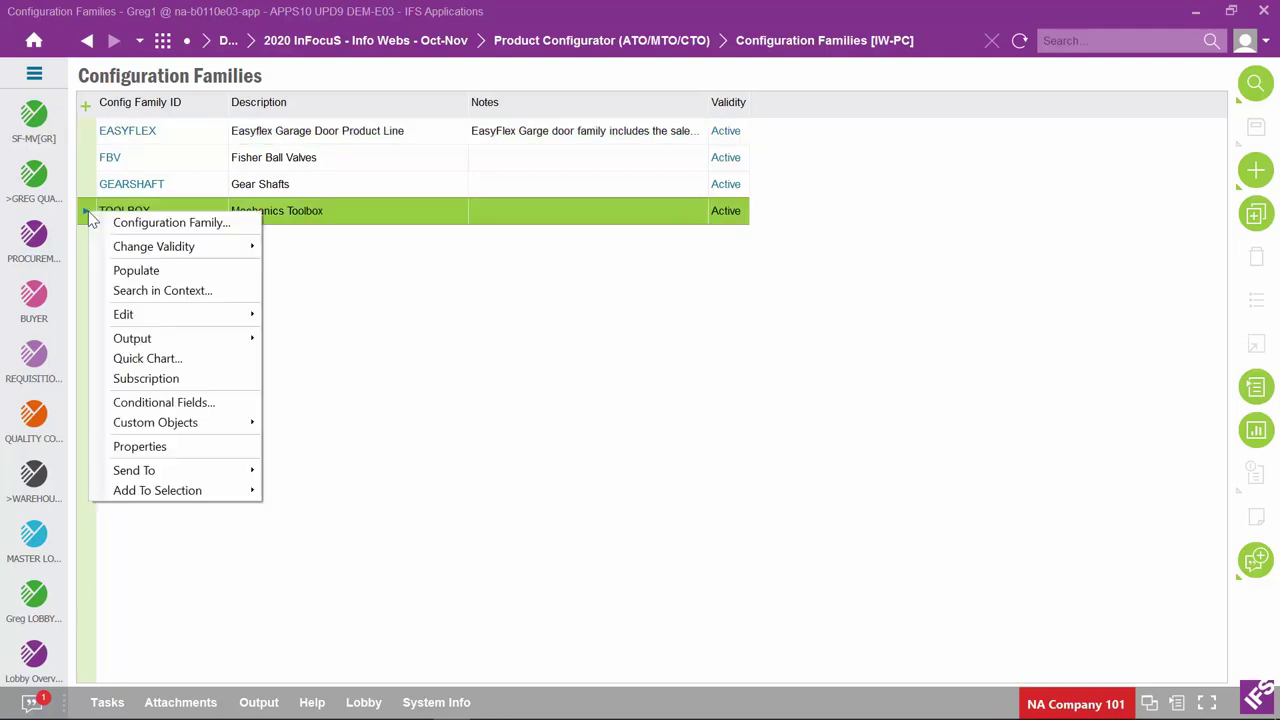
click(176, 222)
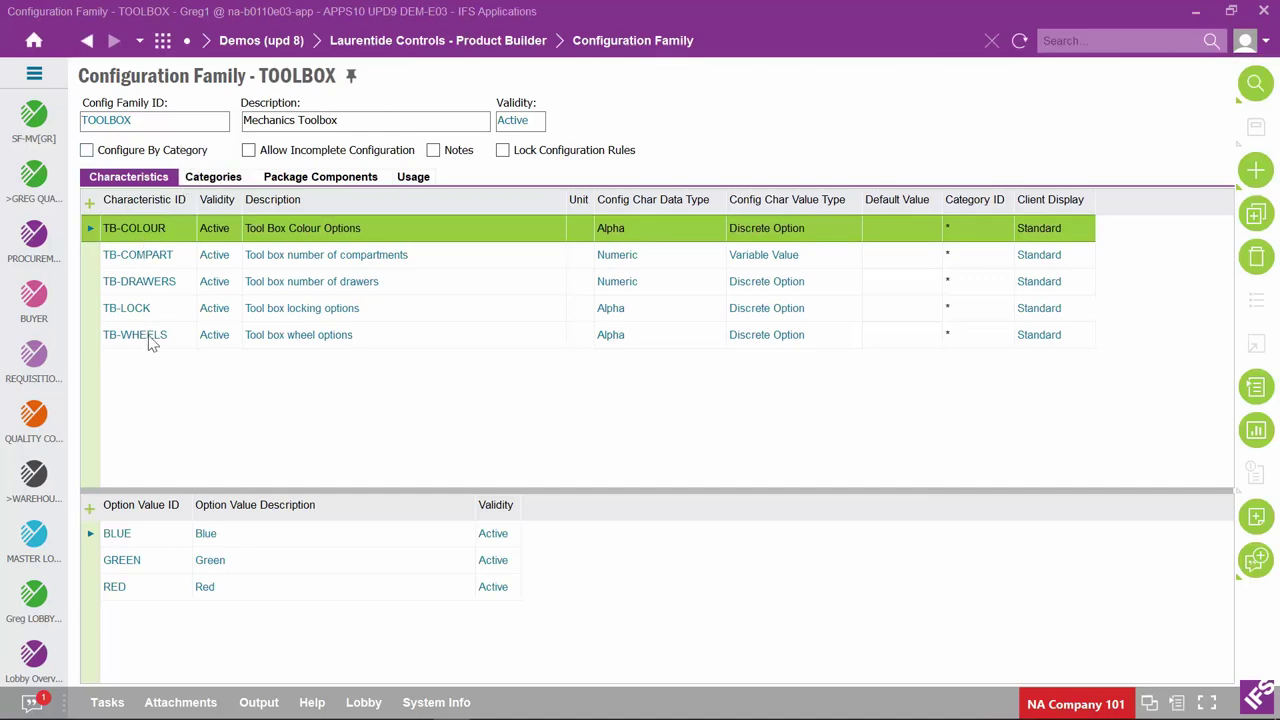
Review the option values of TB-COMPART, TB-DRAWERS, TB-LOCK and TB-WHEELS, and check which parts use the TOOLBOX family
click(91, 260)
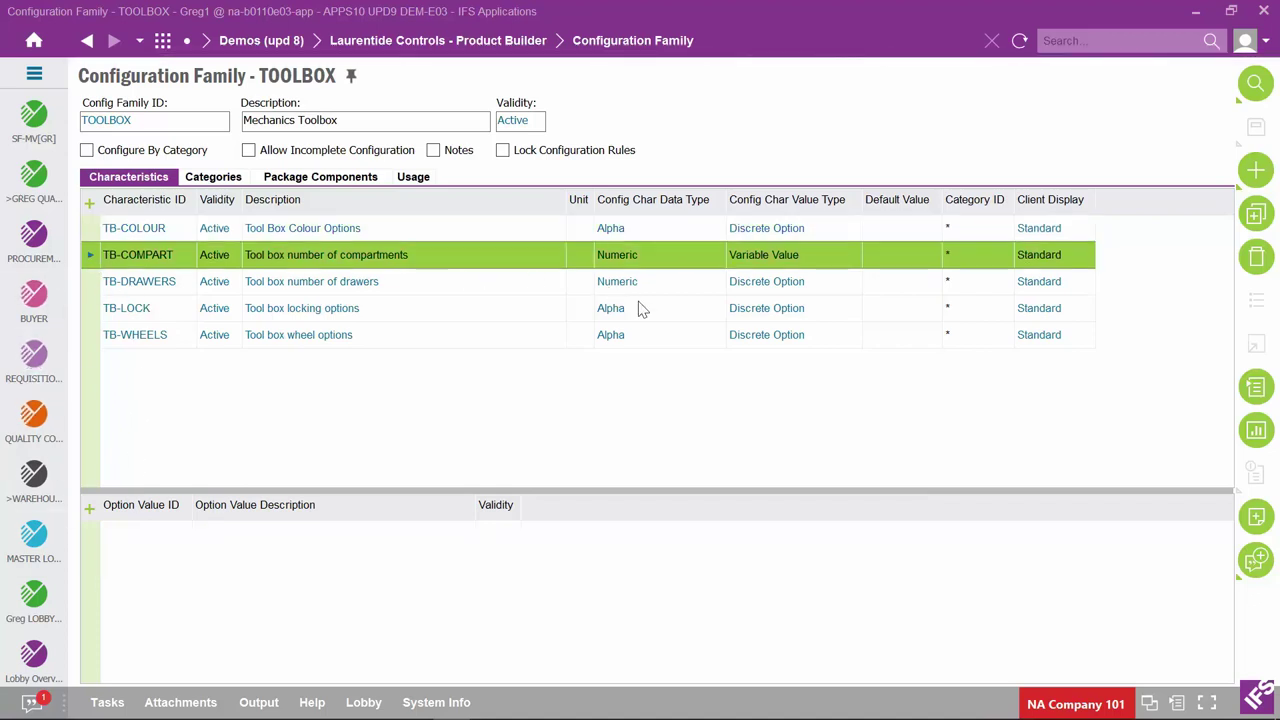
click(90, 284)
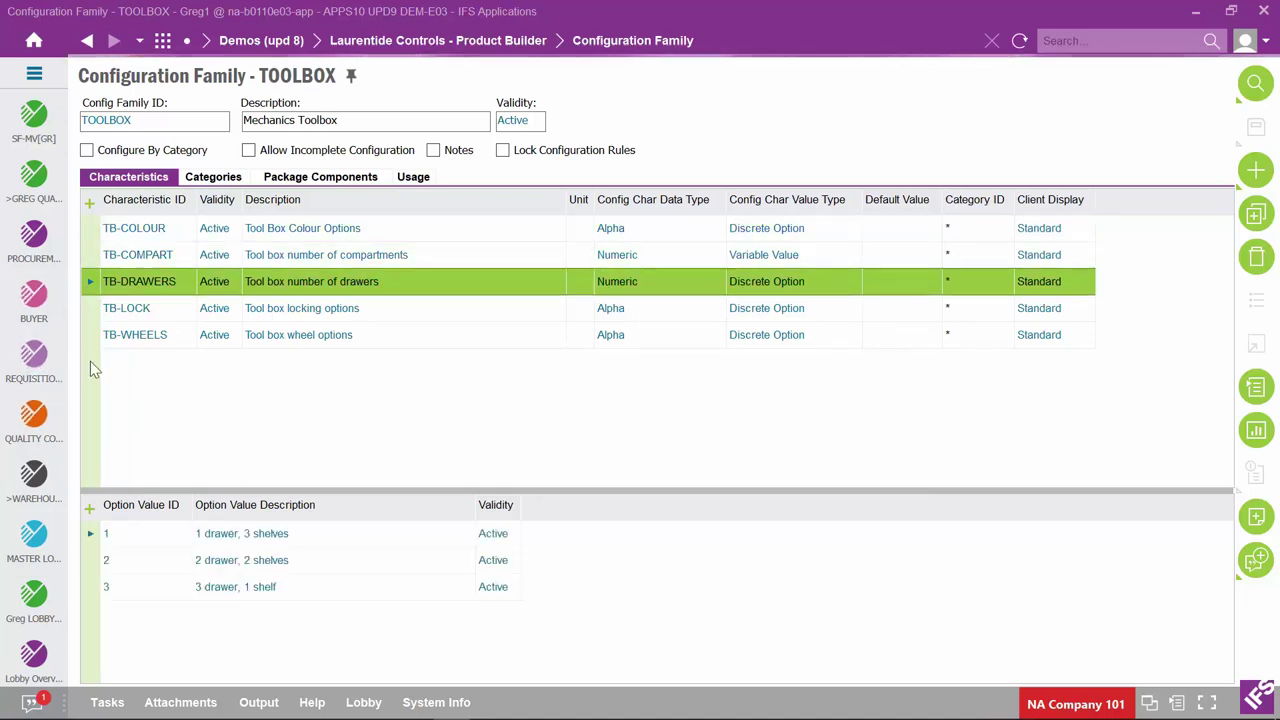
click(92, 310)
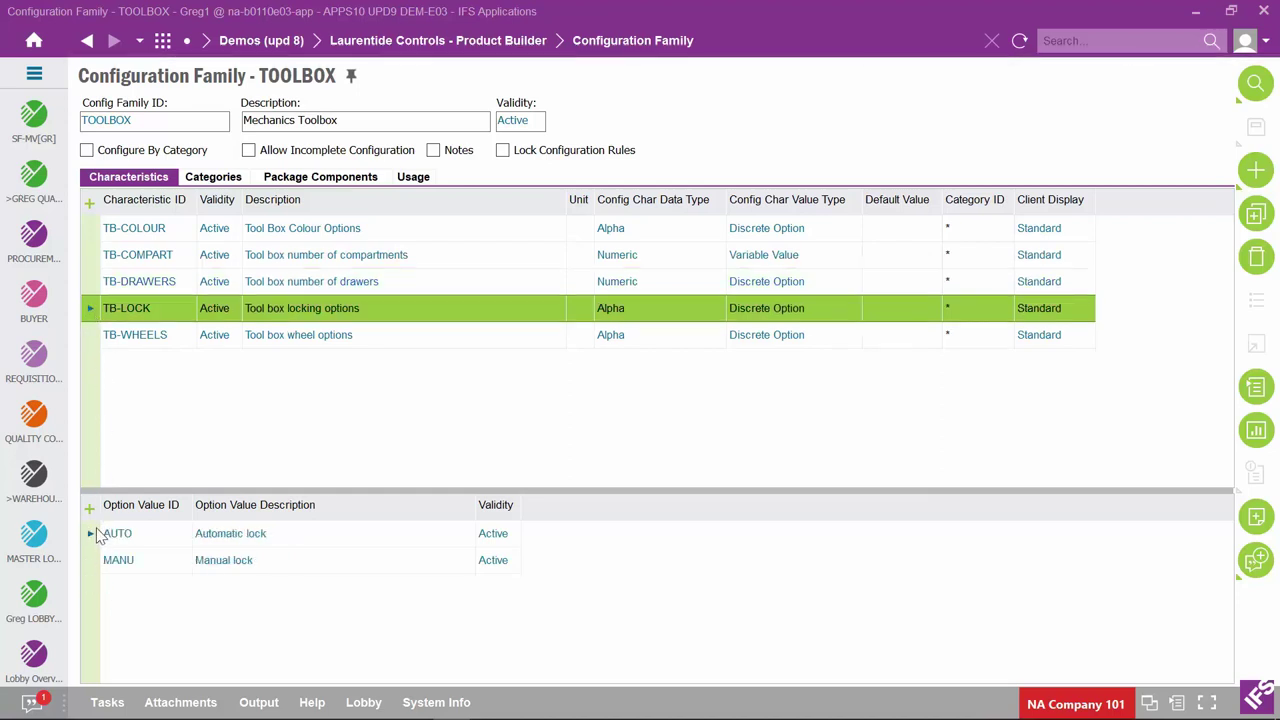
click(90, 336)
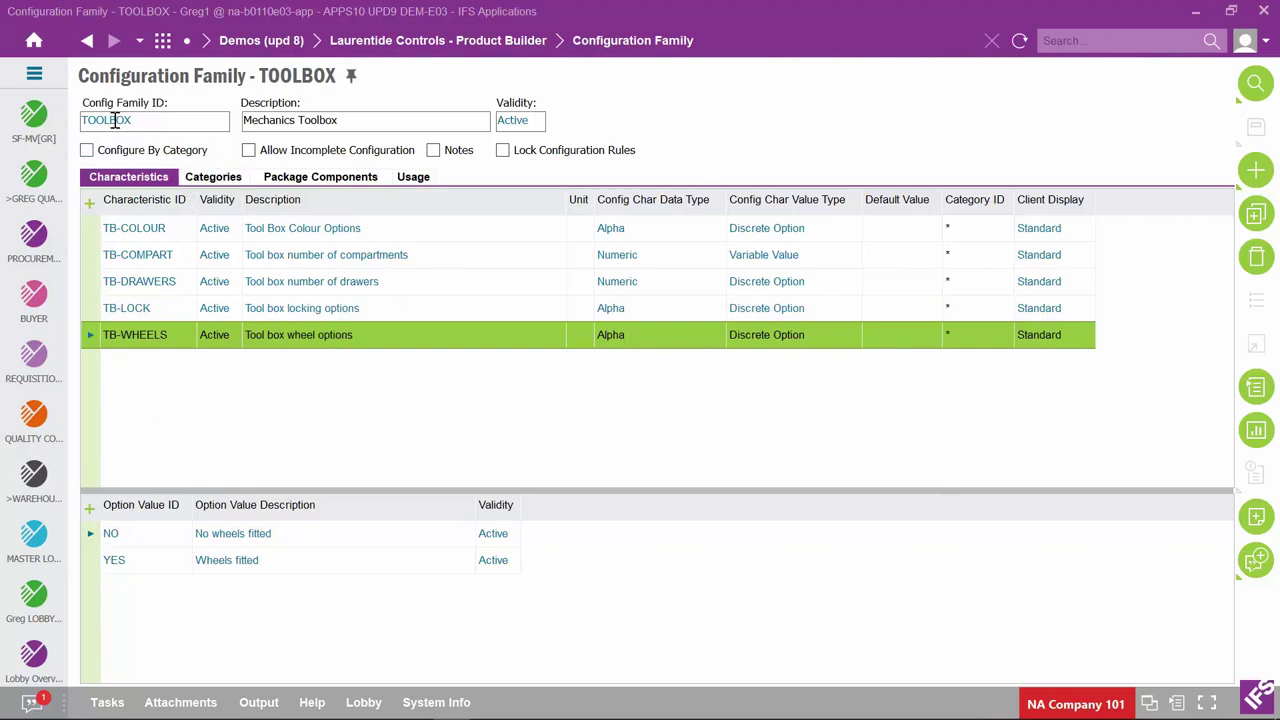
click(414, 178)
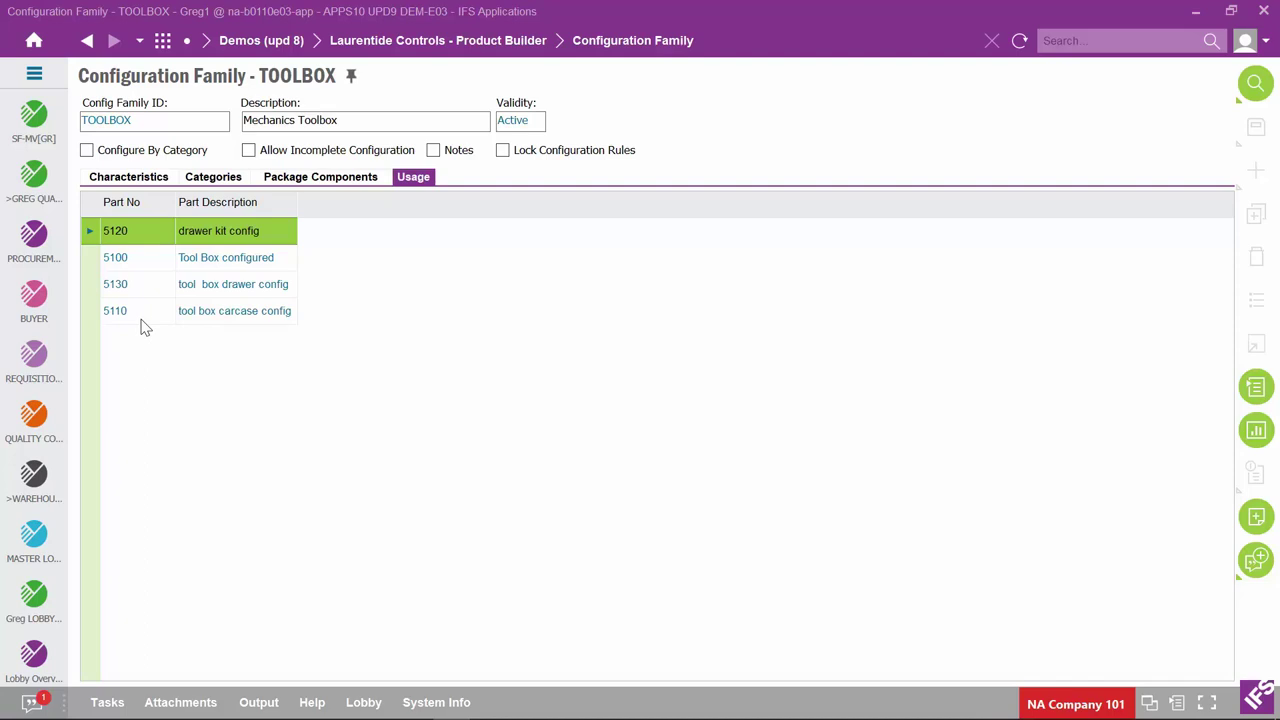
Return to the configuration families list and open the GEARSHAFT family to view its characteristics
click(87, 42)
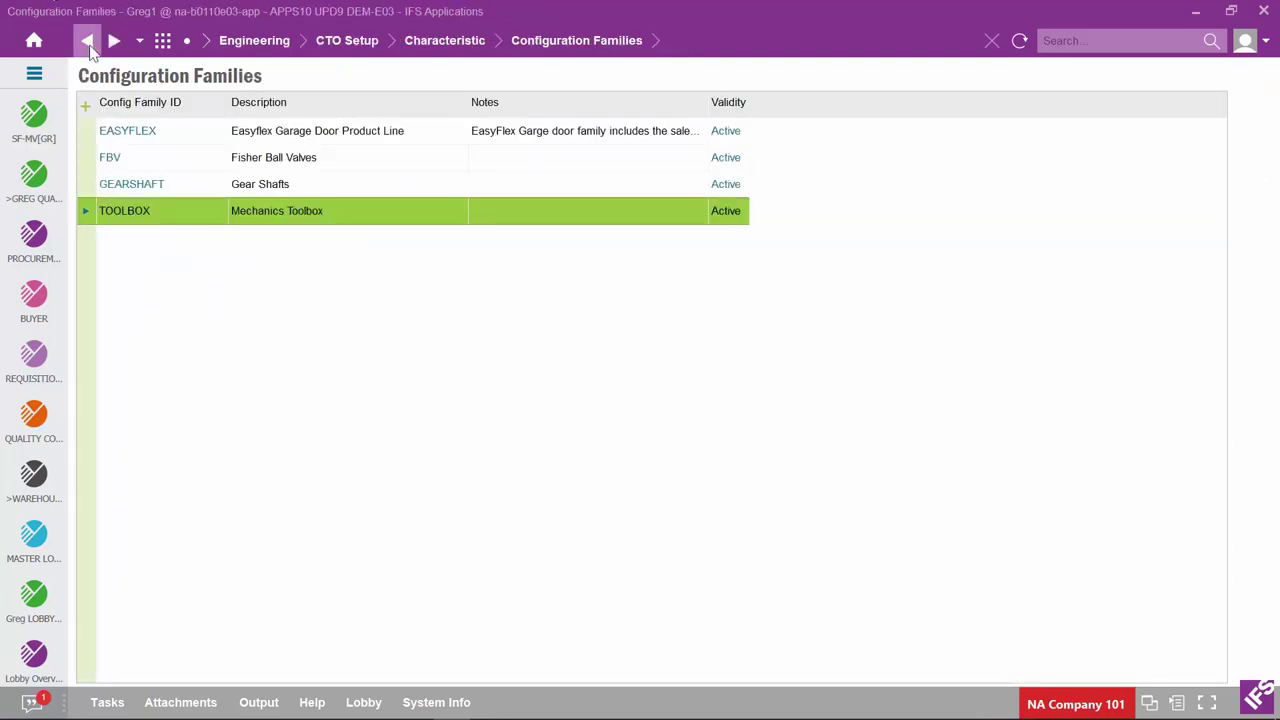
right_click(89, 185)
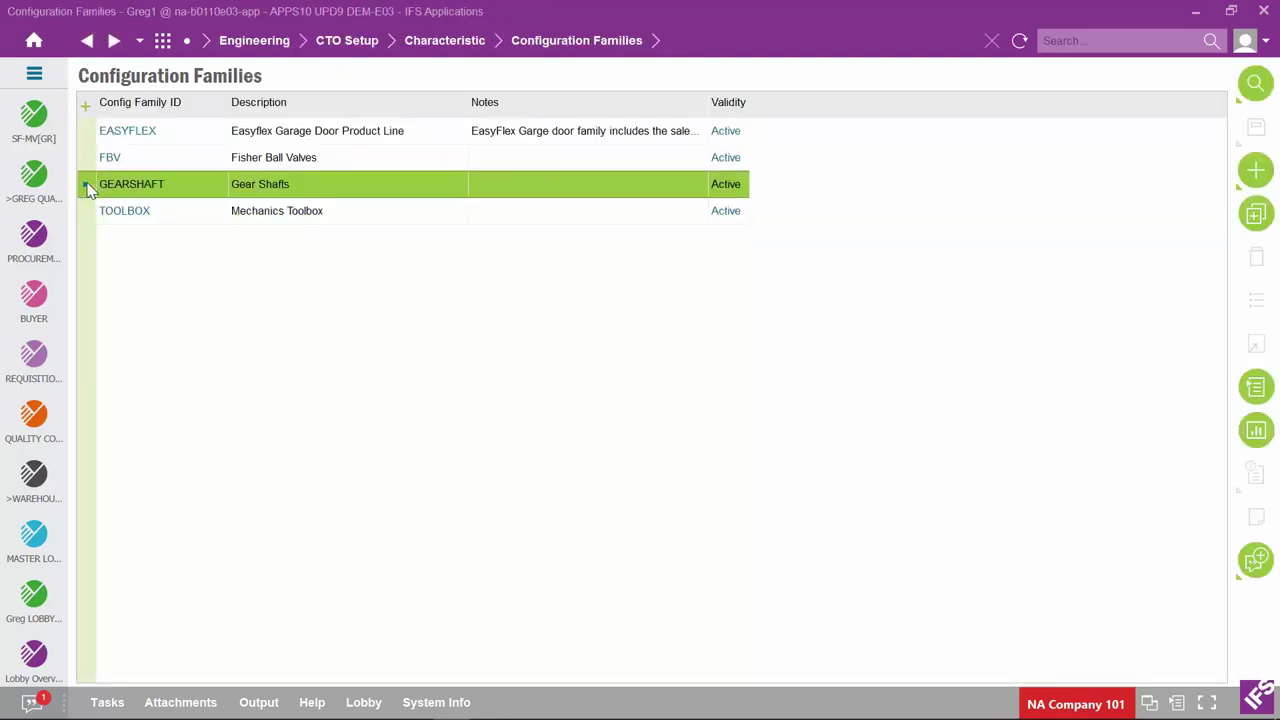
click(150, 195)
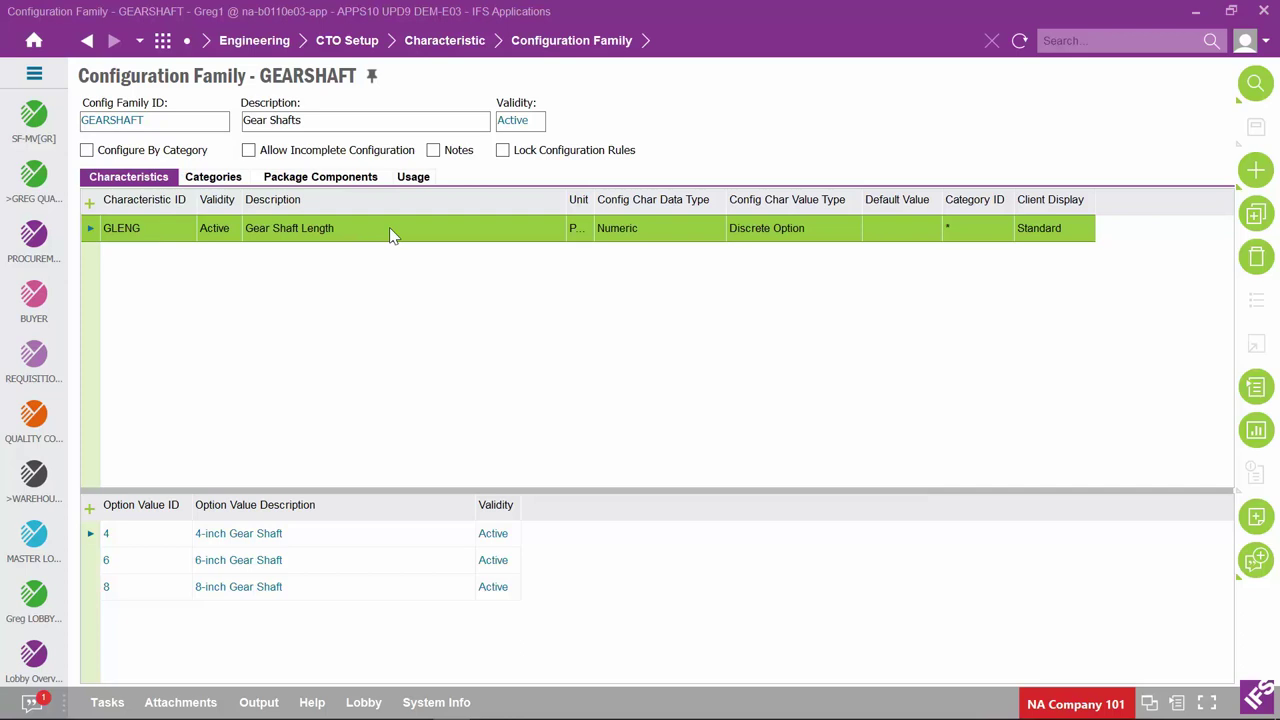
Review the option values of the gear shaft length characteristic GLENG and check which parts use the GEARSHAFT family
drag(90, 535, 88, 590)
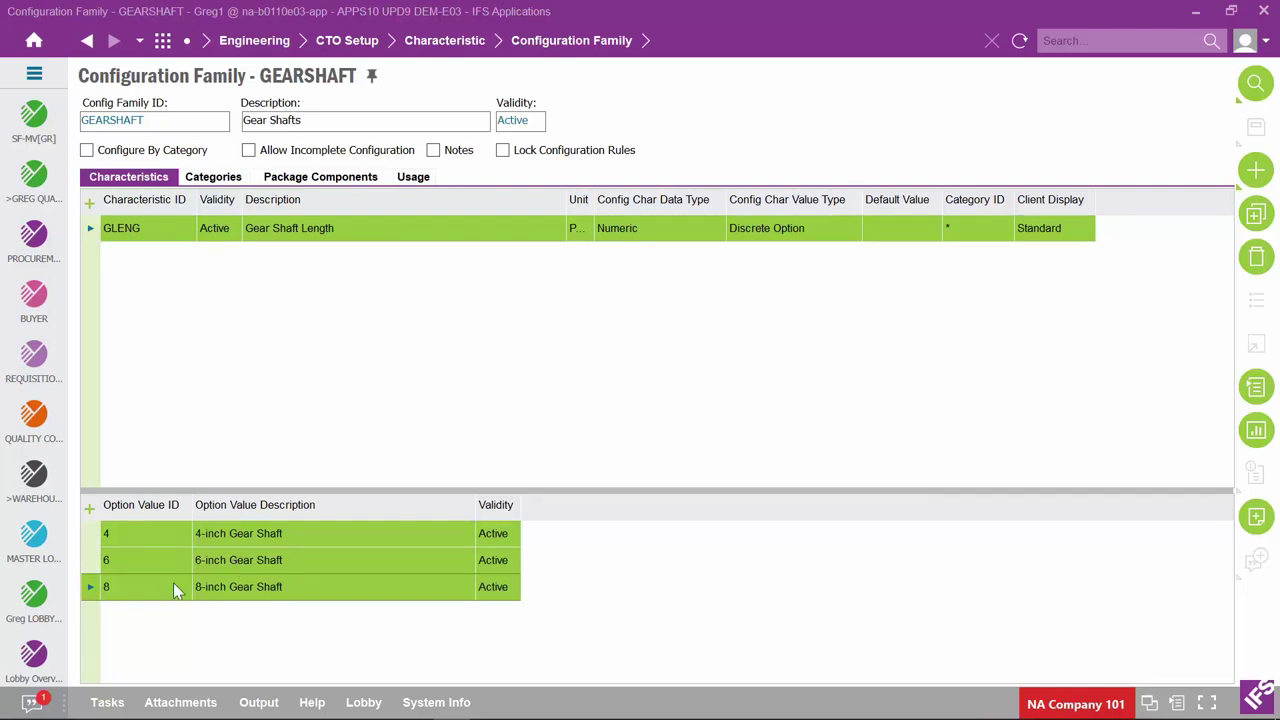
click(425, 178)
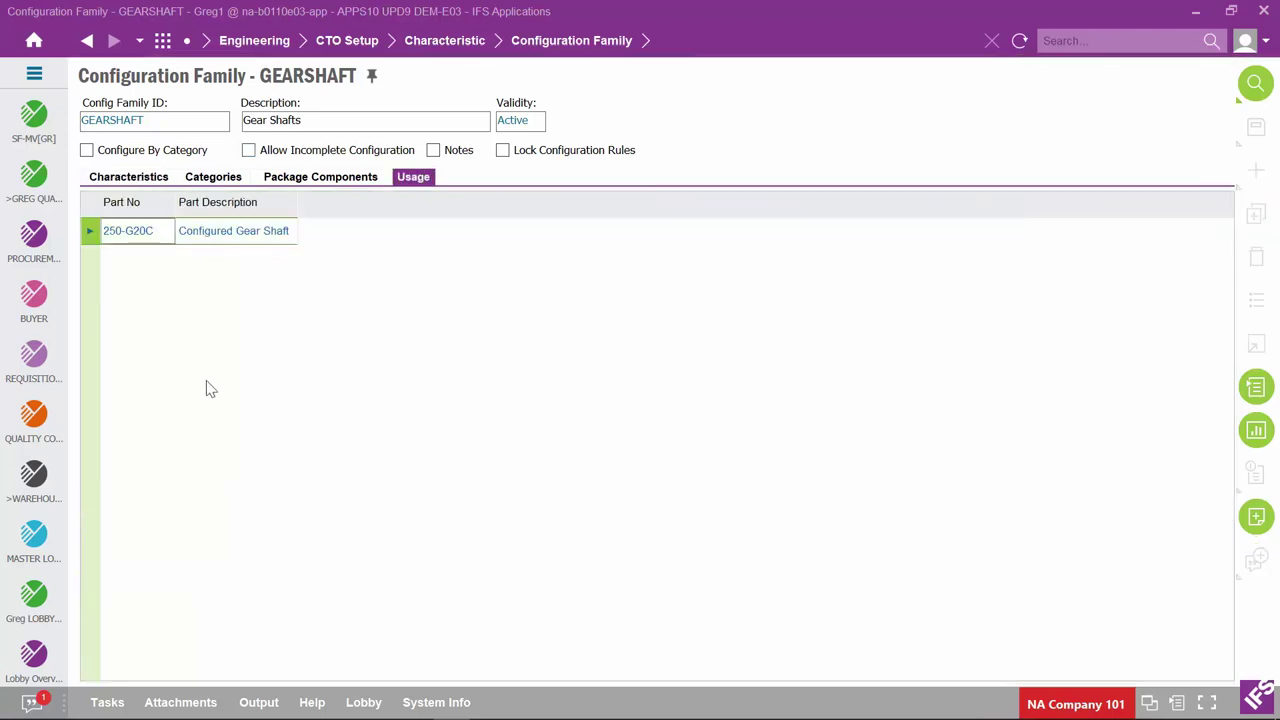
Return to the configuration families list, open the FBV family and check which parts use it
click(87, 44)
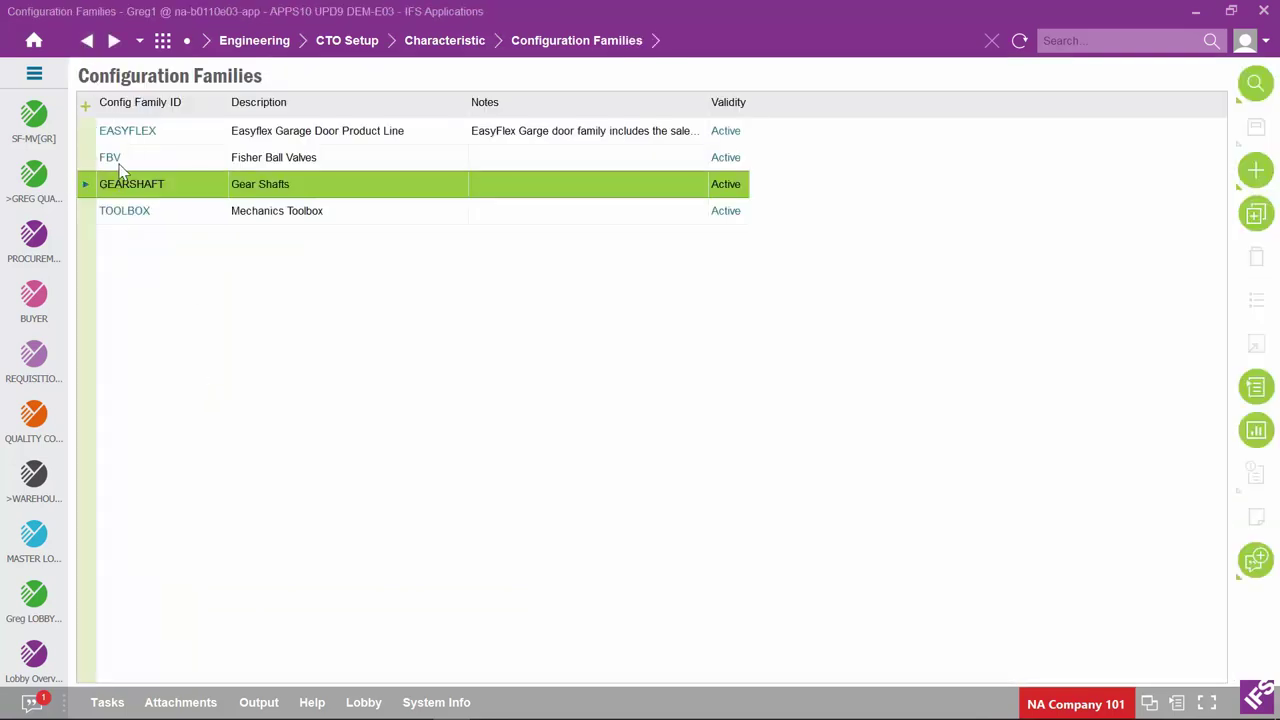
click(88, 160)
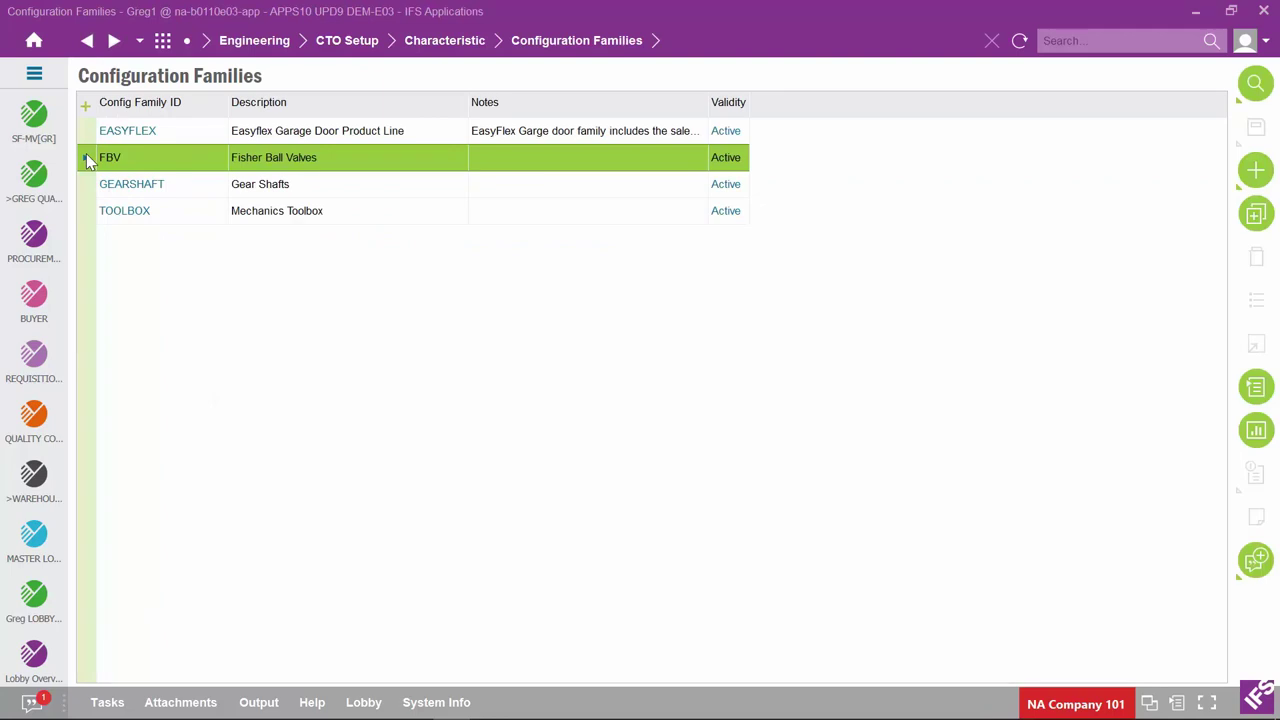
right_click(88, 160)
click(140, 164)
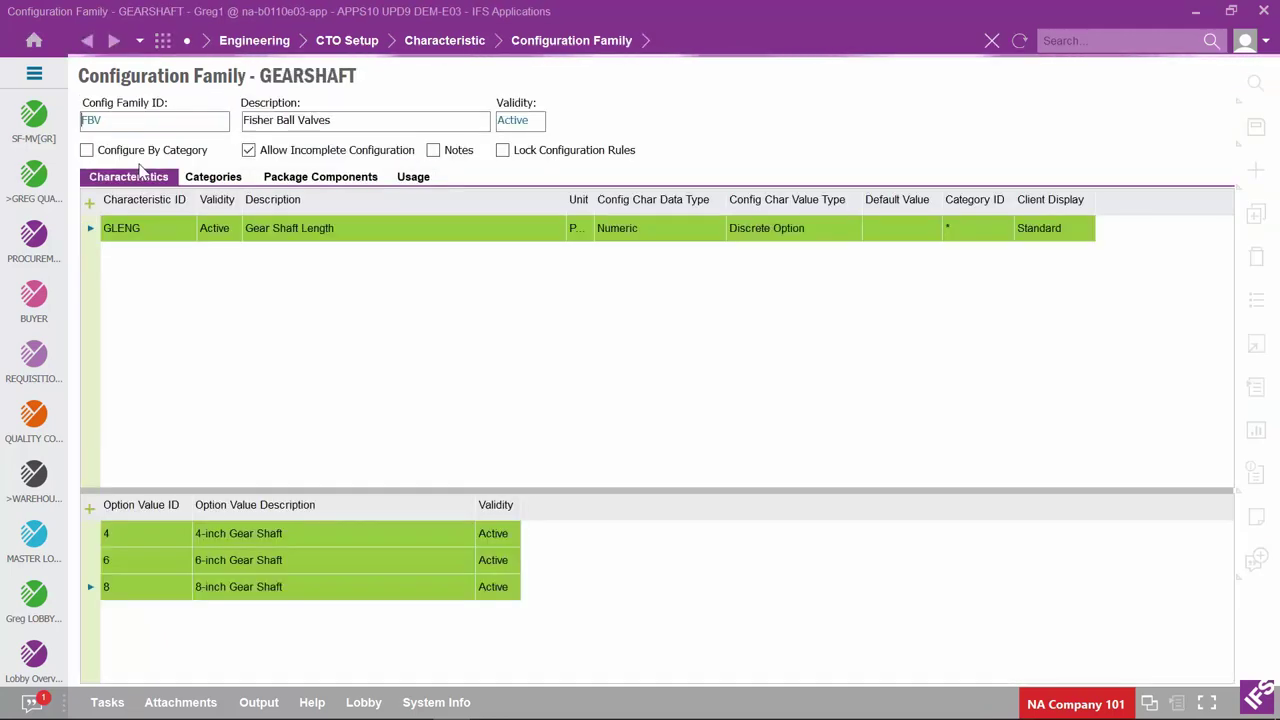
click(413, 177)
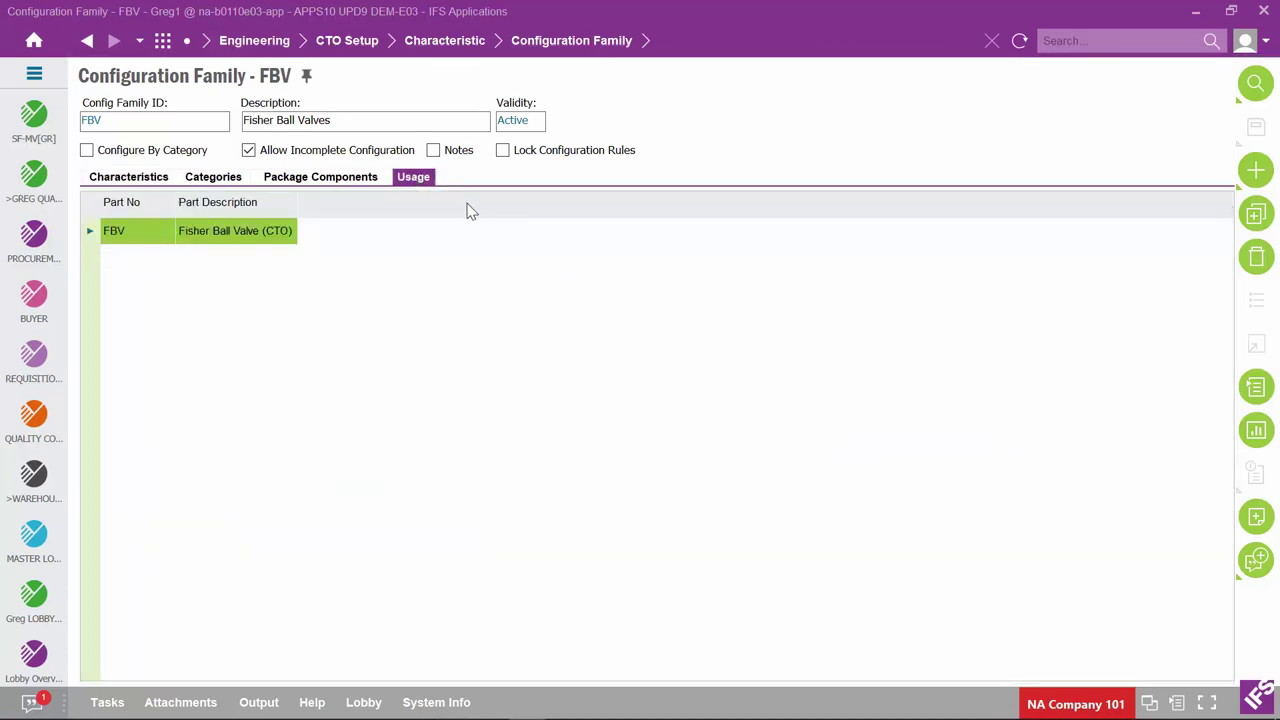
Return to the configuration families list and open the EASYFLEX family to look through its characteristics
click(87, 41)
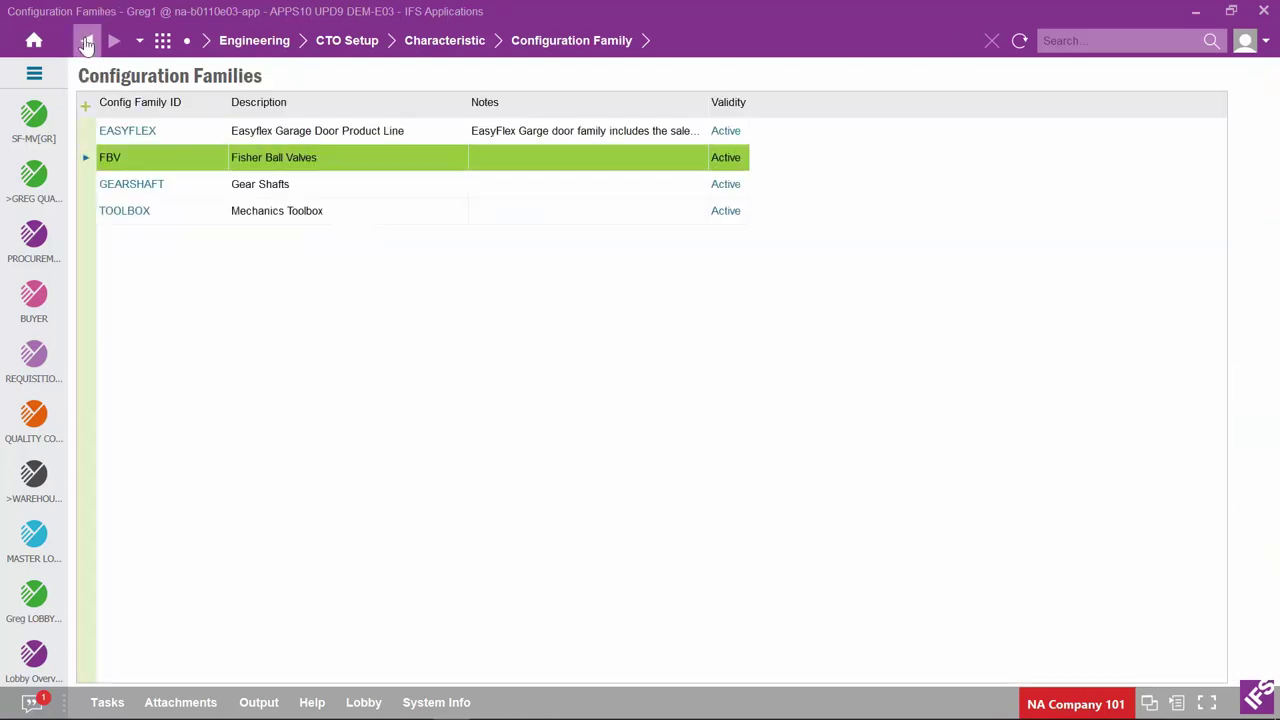
right_click(85, 132)
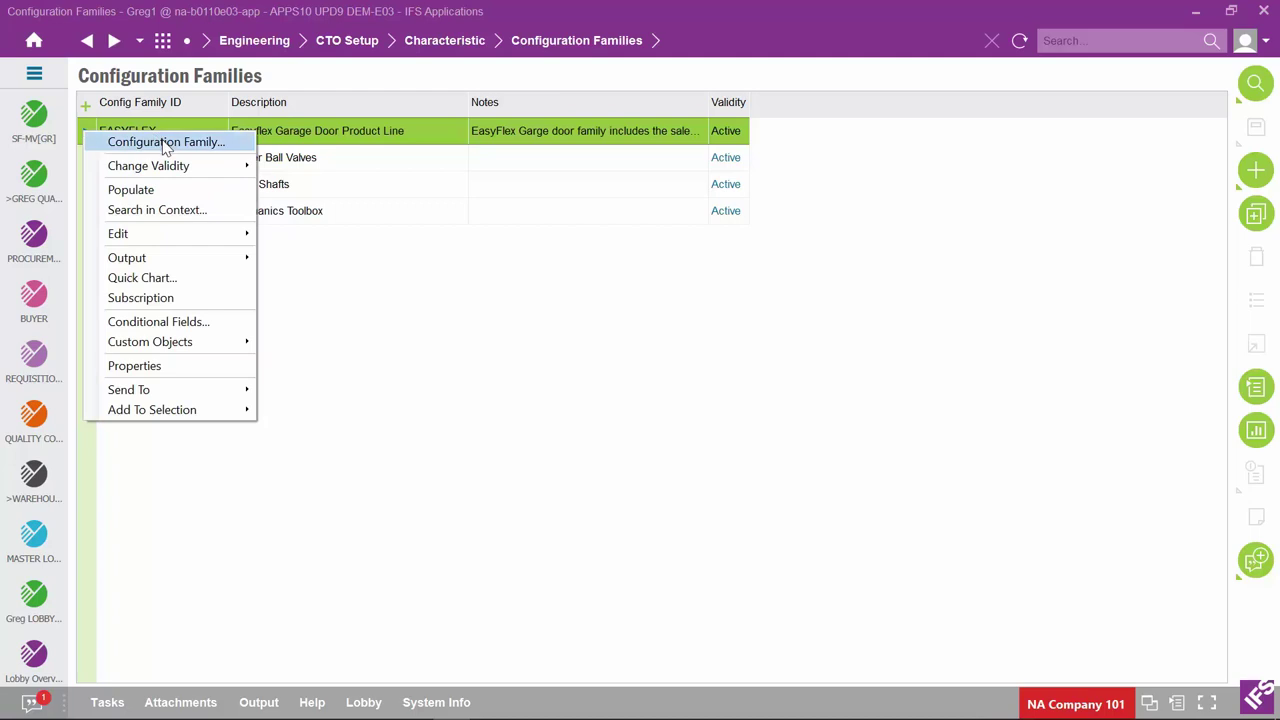
click(165, 143)
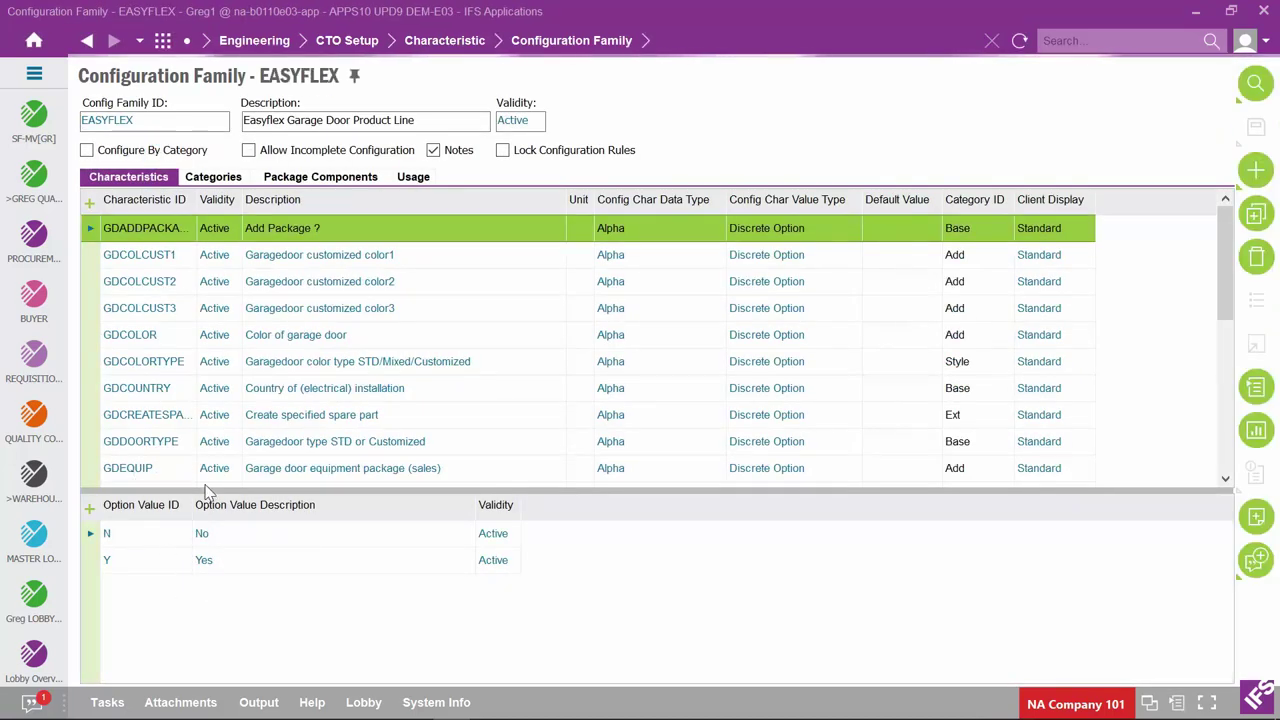
drag(203, 495, 205, 584)
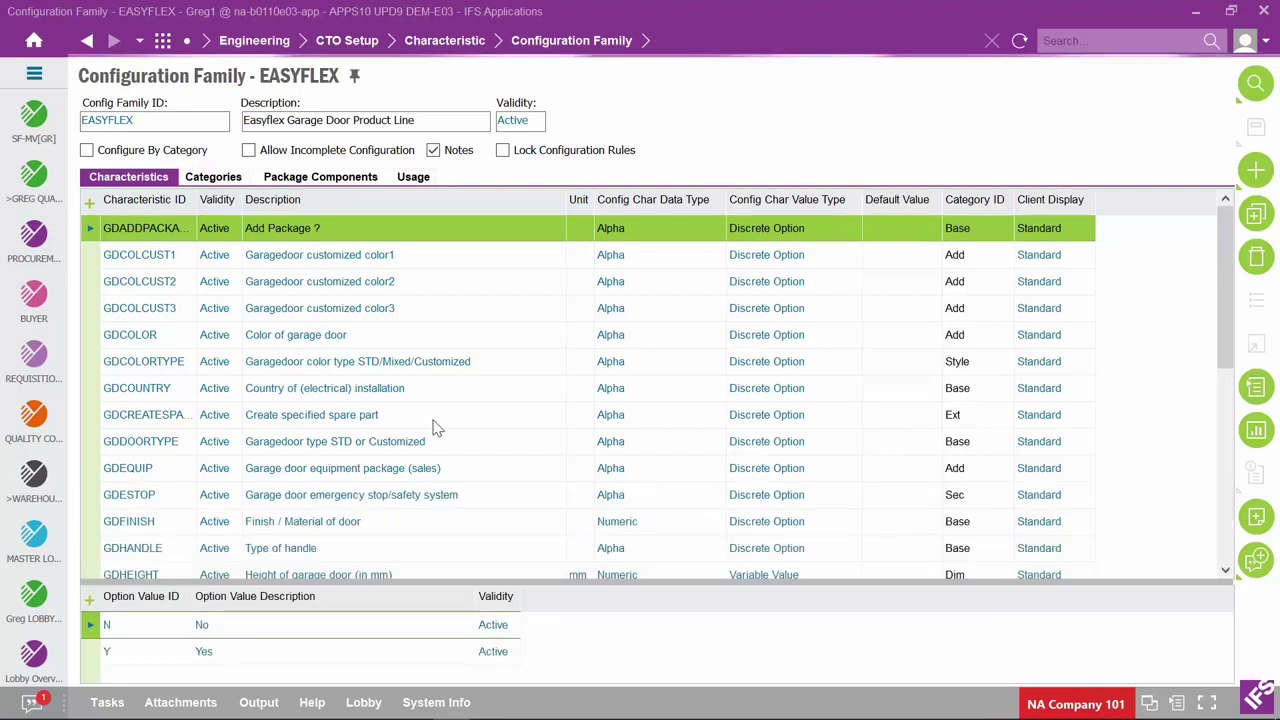
drag(1222, 300, 1176, 280)
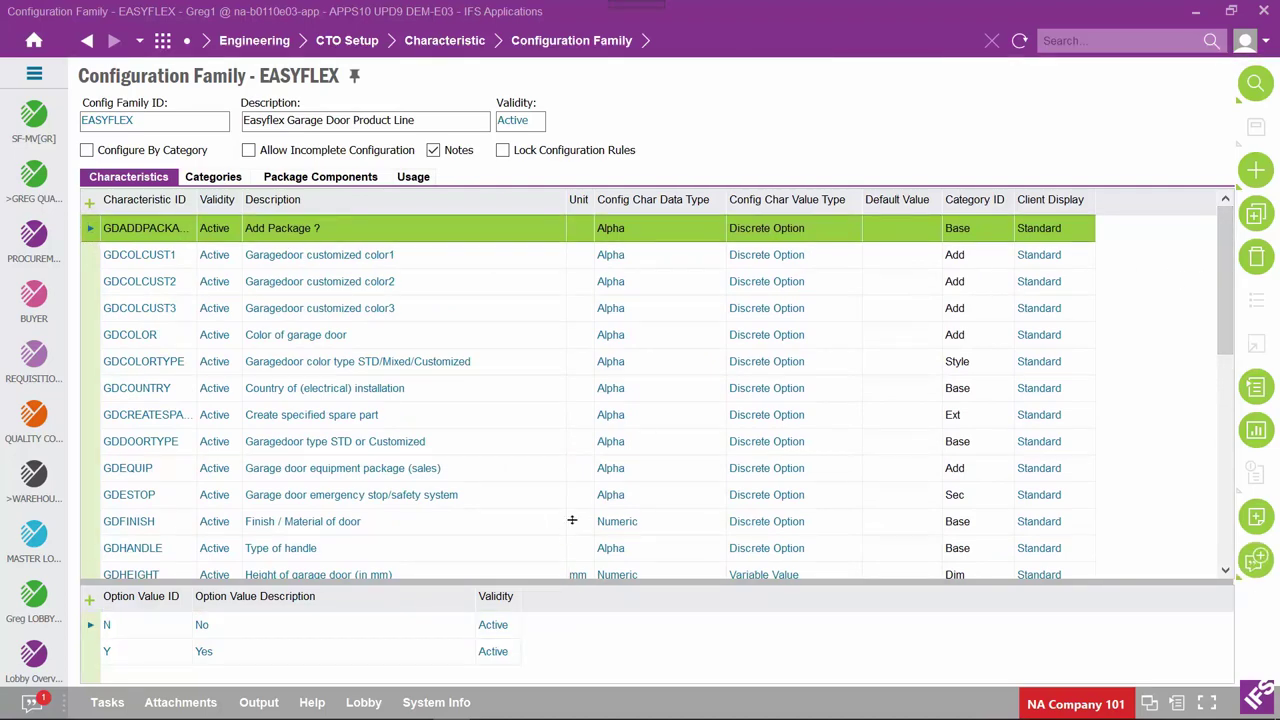
drag(572, 582, 580, 511)
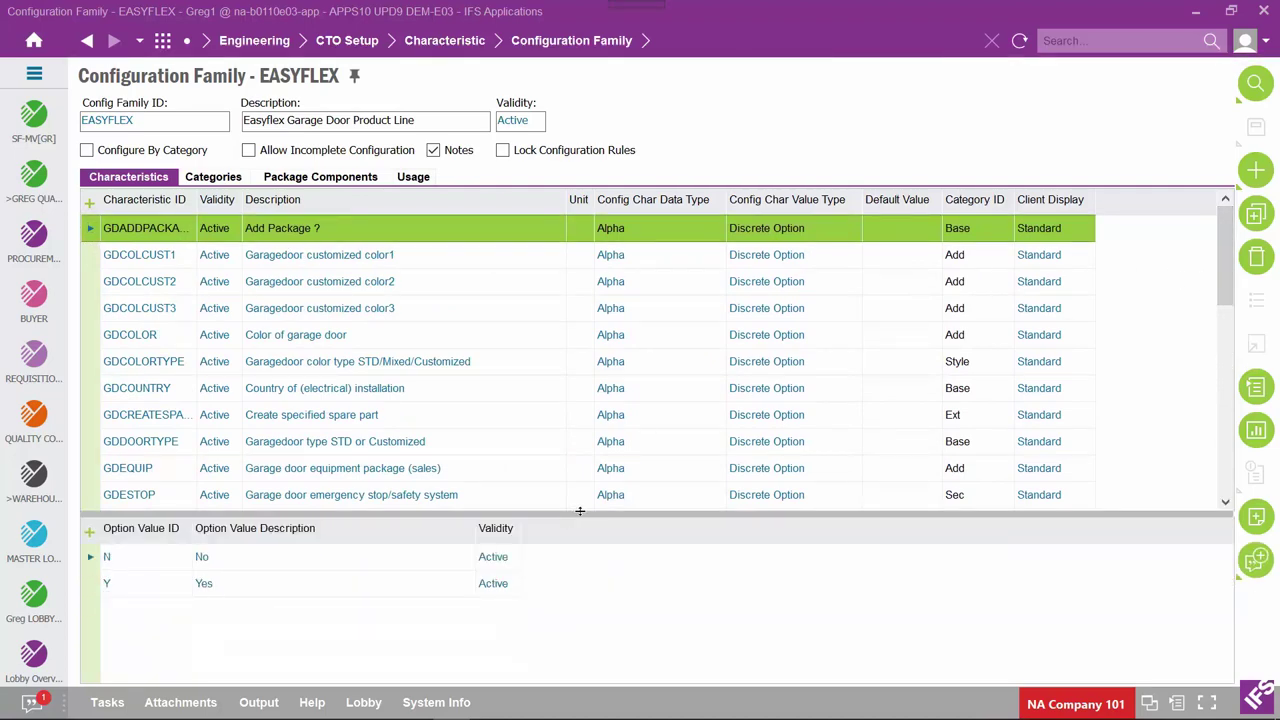
Review the option values of the EASYFLEX characteristics GDCOLCUST1, GDCOLOR, GDWINDOW and GDSPARE1
click(96, 257)
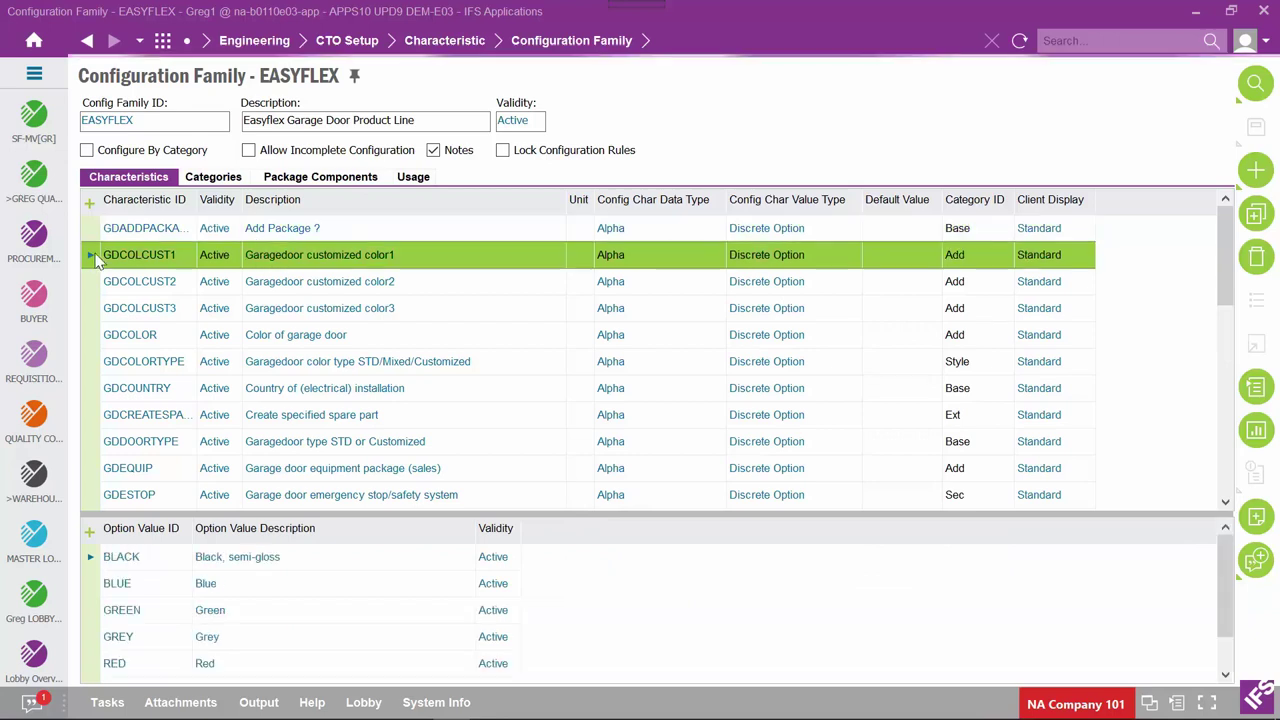
click(91, 338)
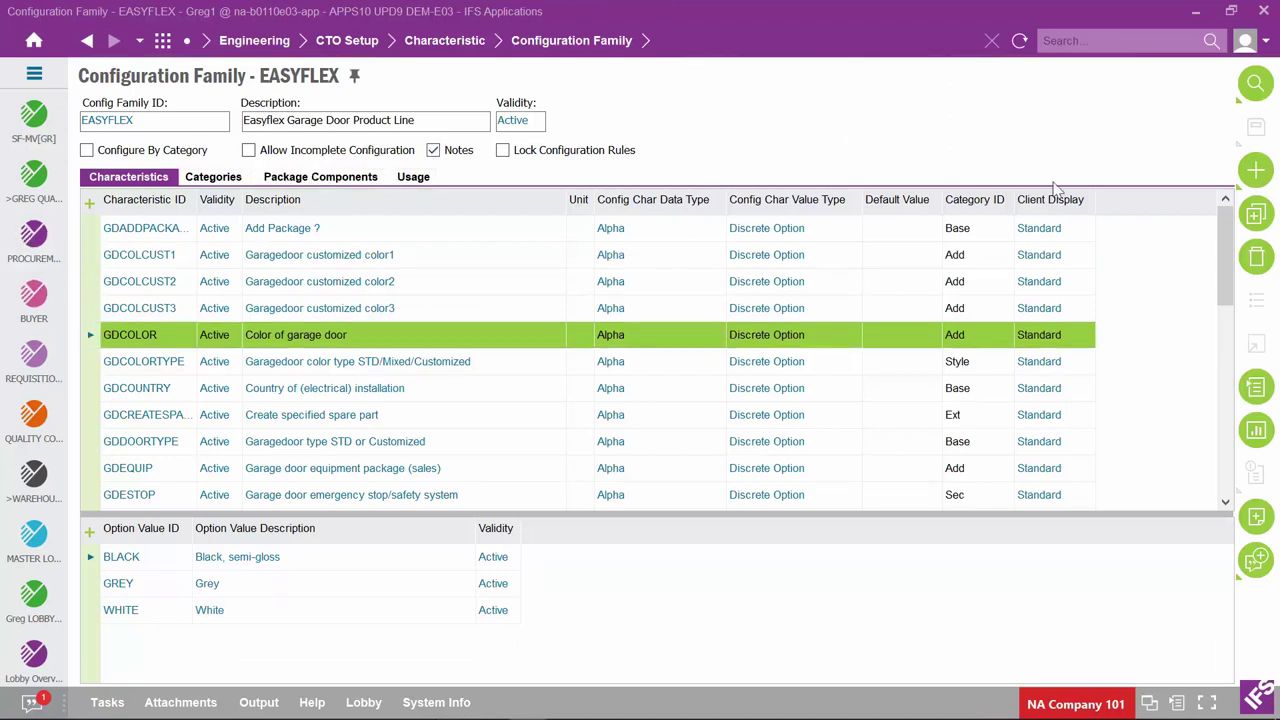
drag(1226, 268, 1228, 488)
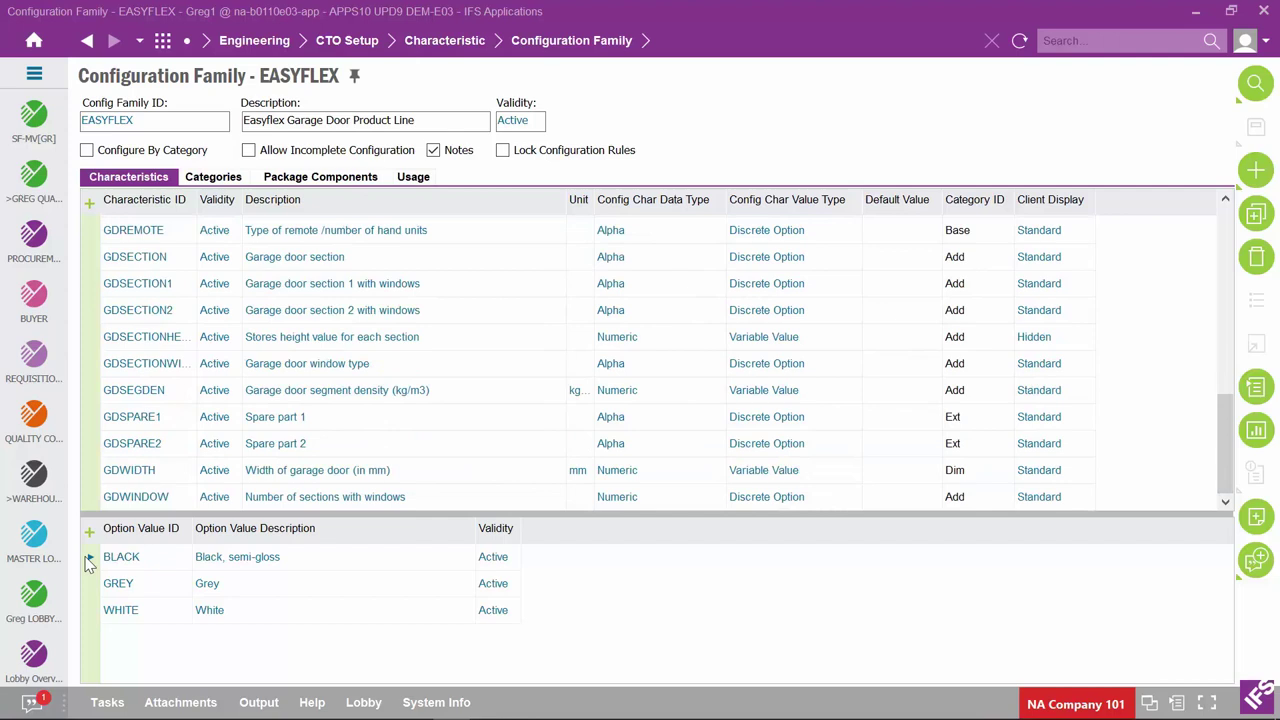
click(90, 497)
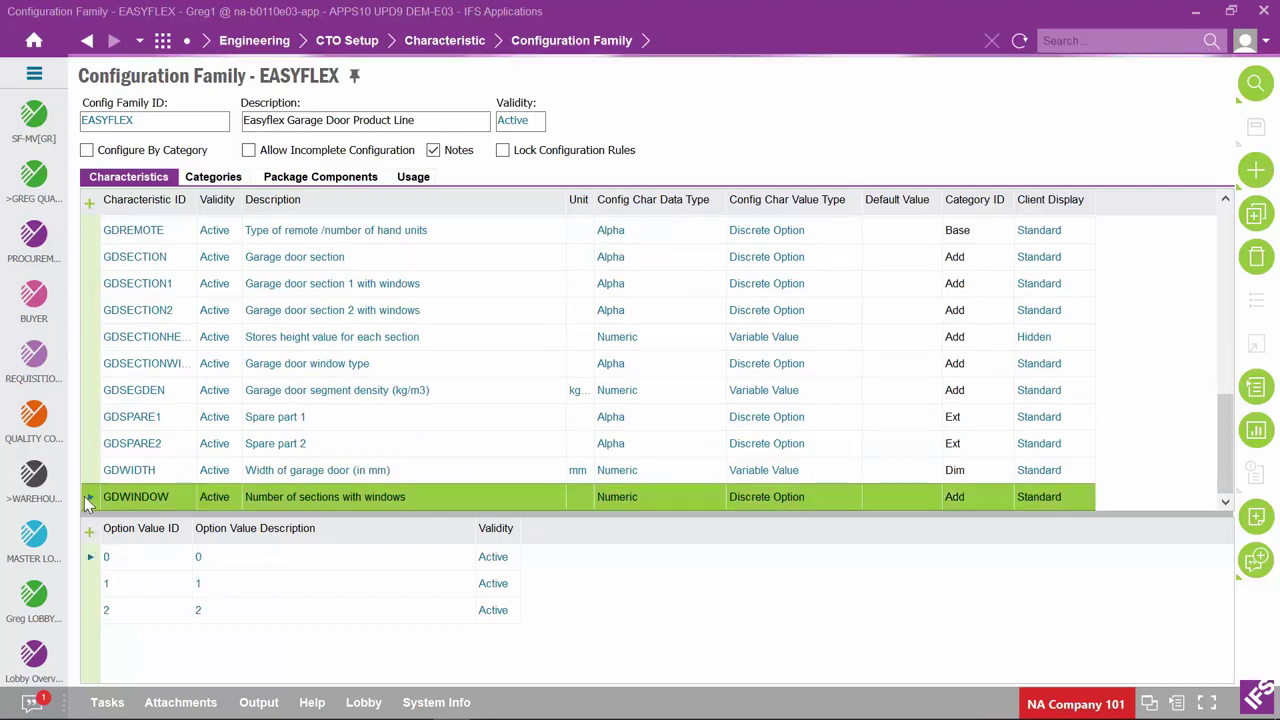
click(90, 417)
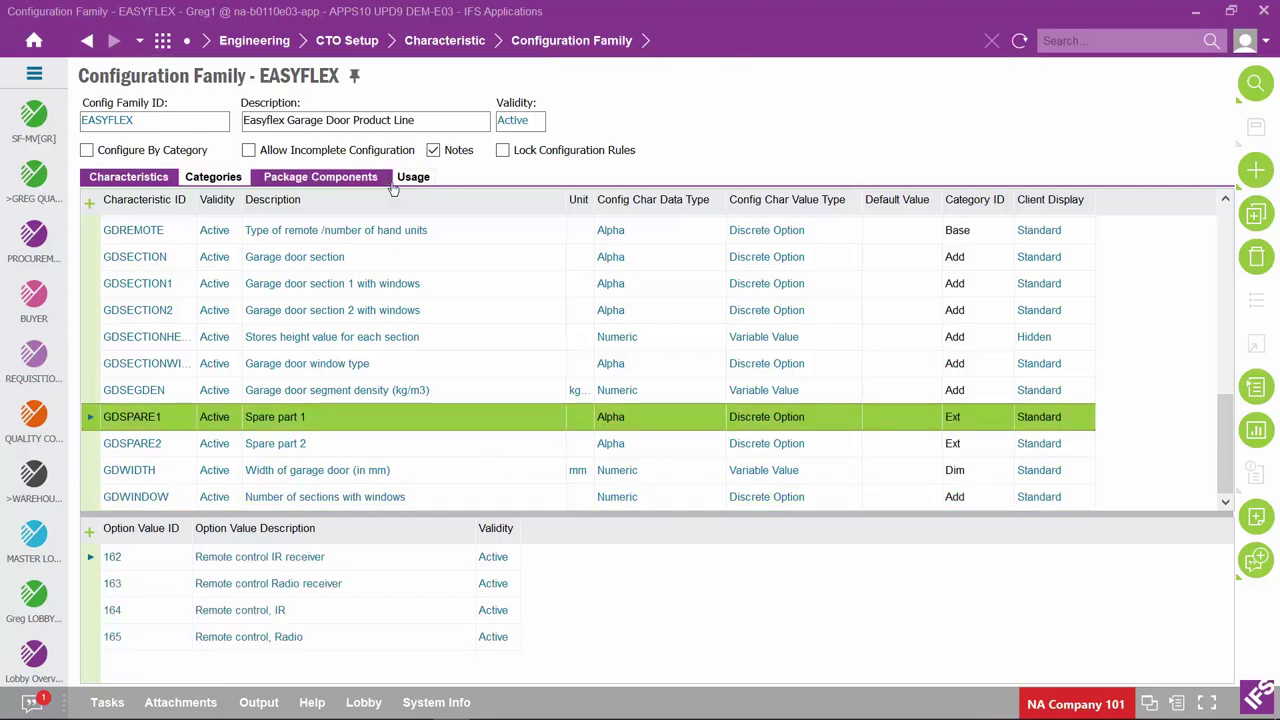
View the categories defined for the EASYFLEX family and check which parts use the family
click(212, 180)
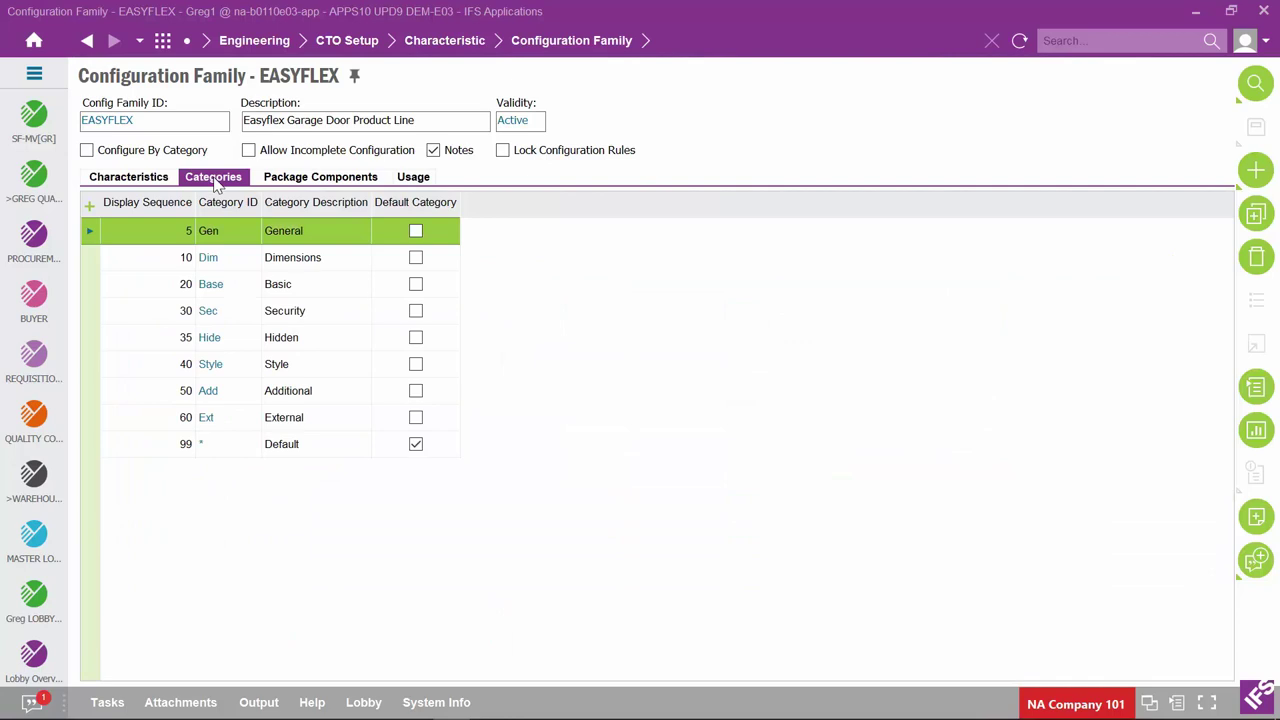
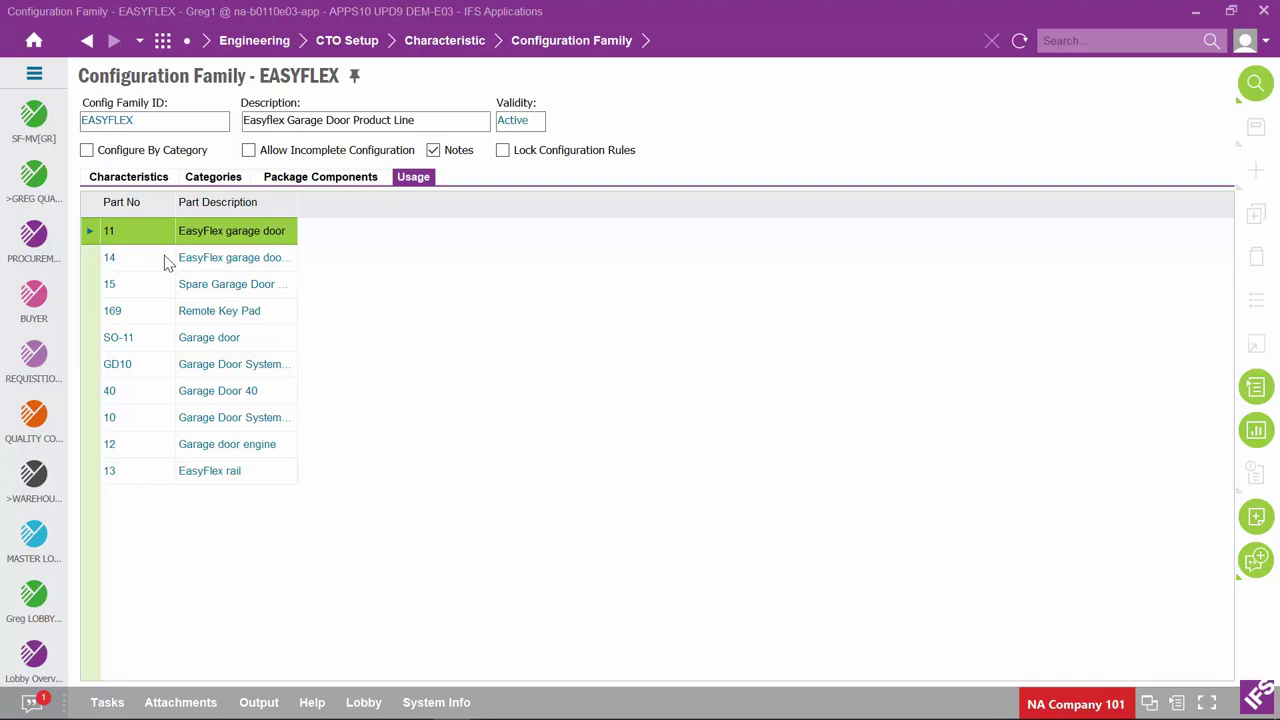
drag(146, 120, 55, 118)
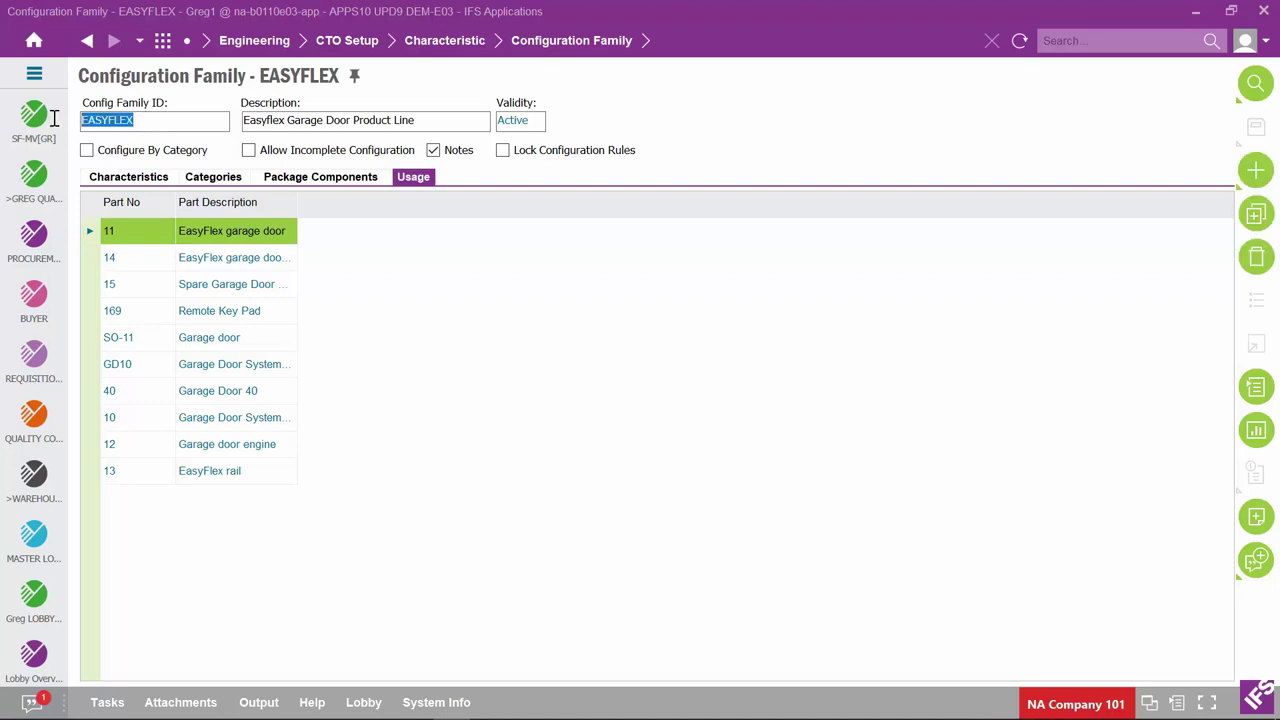
click(407, 350)
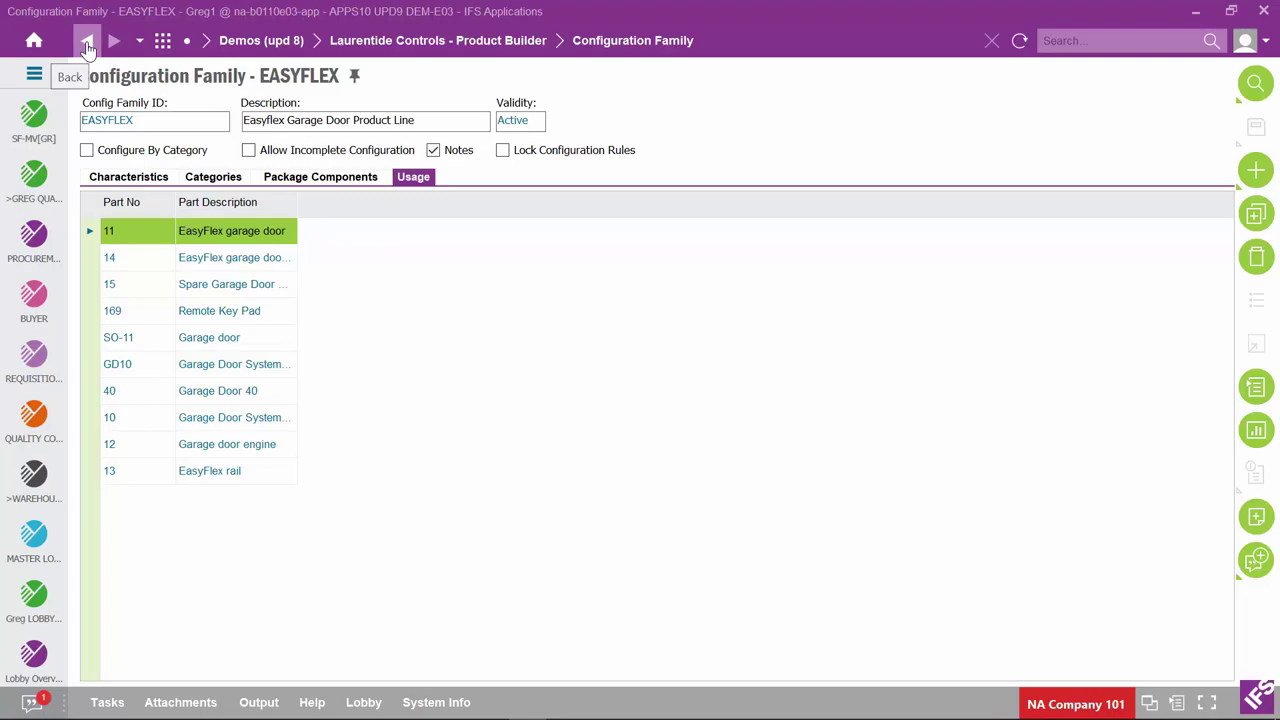
Open the part configuration revisions list and view part 250-G20C, checking its revision number and phase-in date
click(162, 40)
click(501, 191)
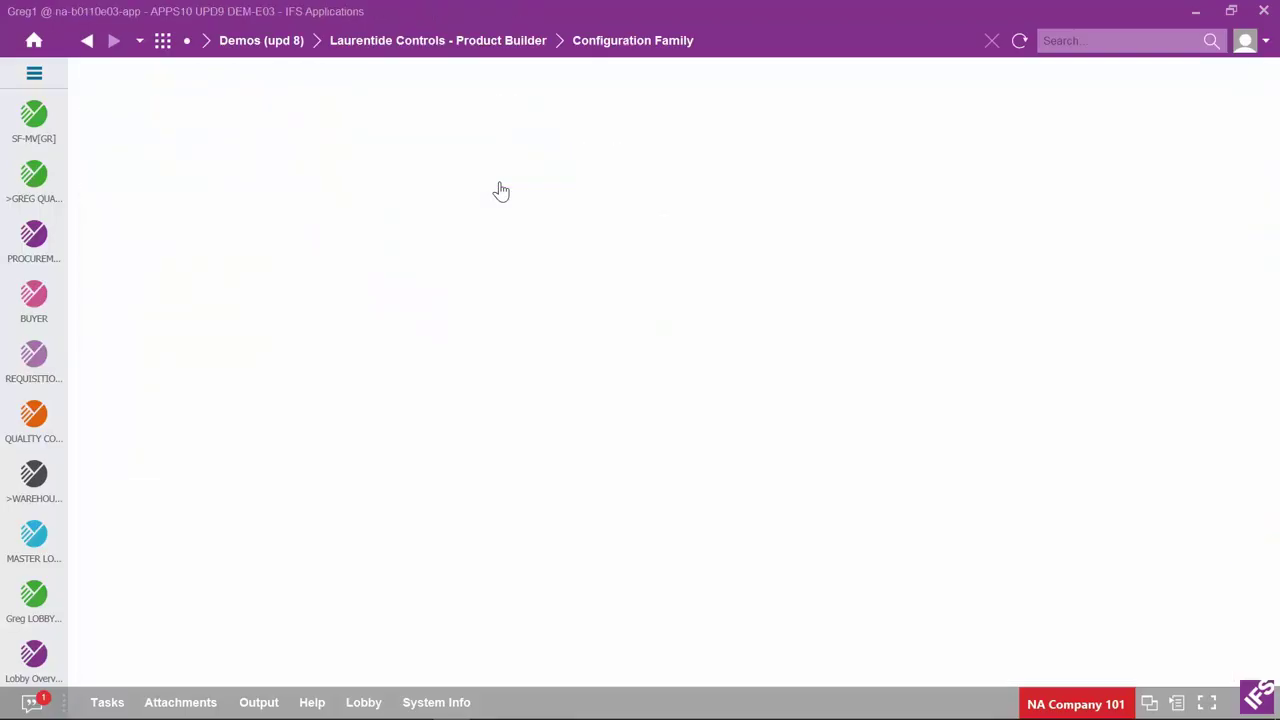
click(750, 229)
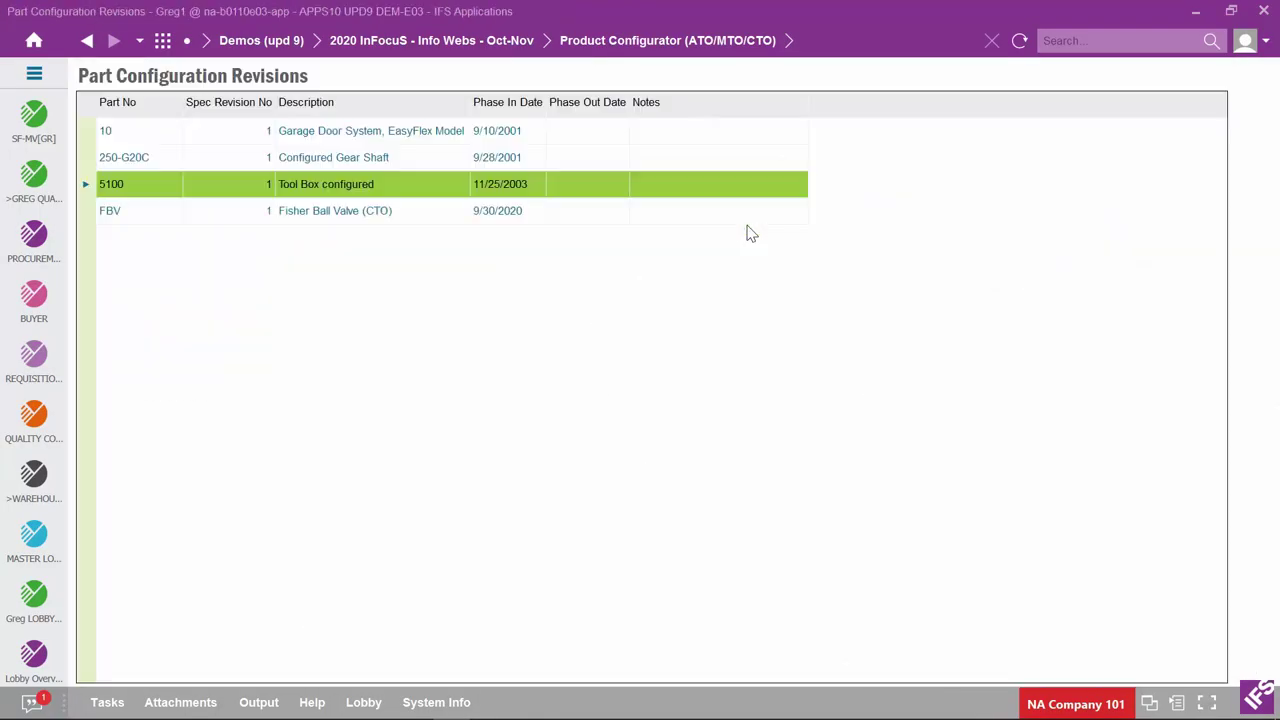
right_click(89, 163)
click(143, 170)
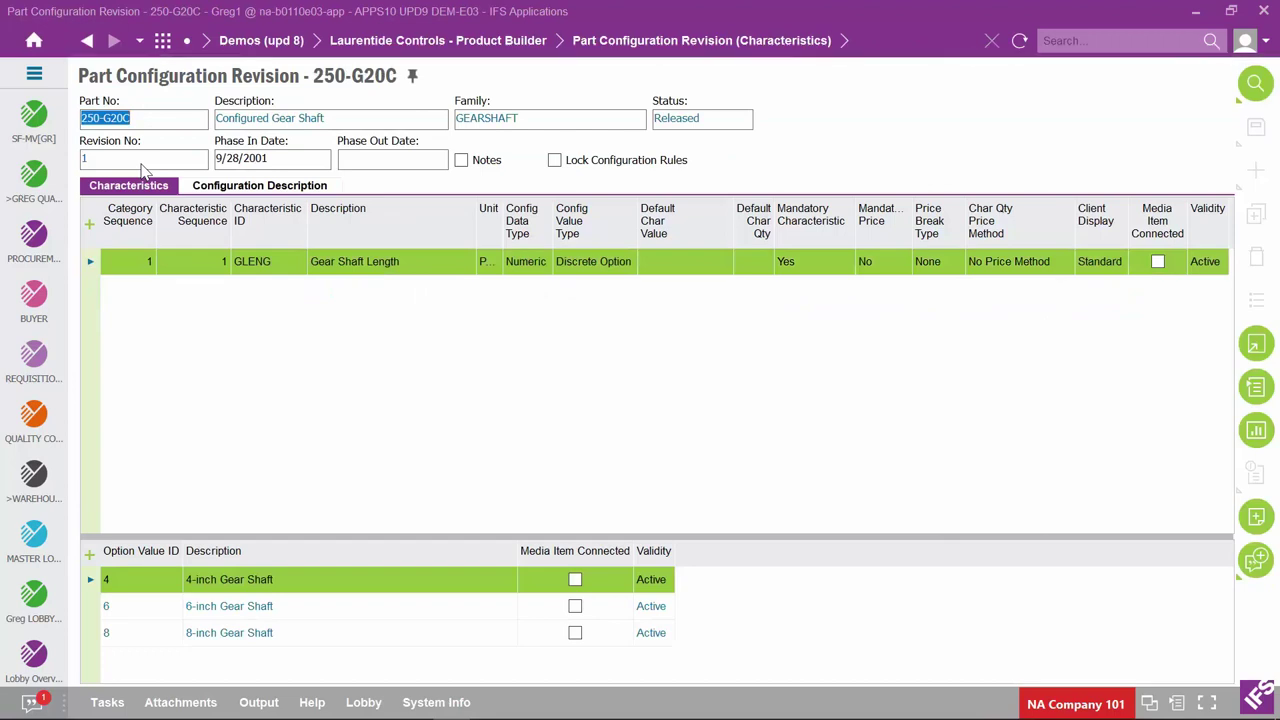
click(110, 160)
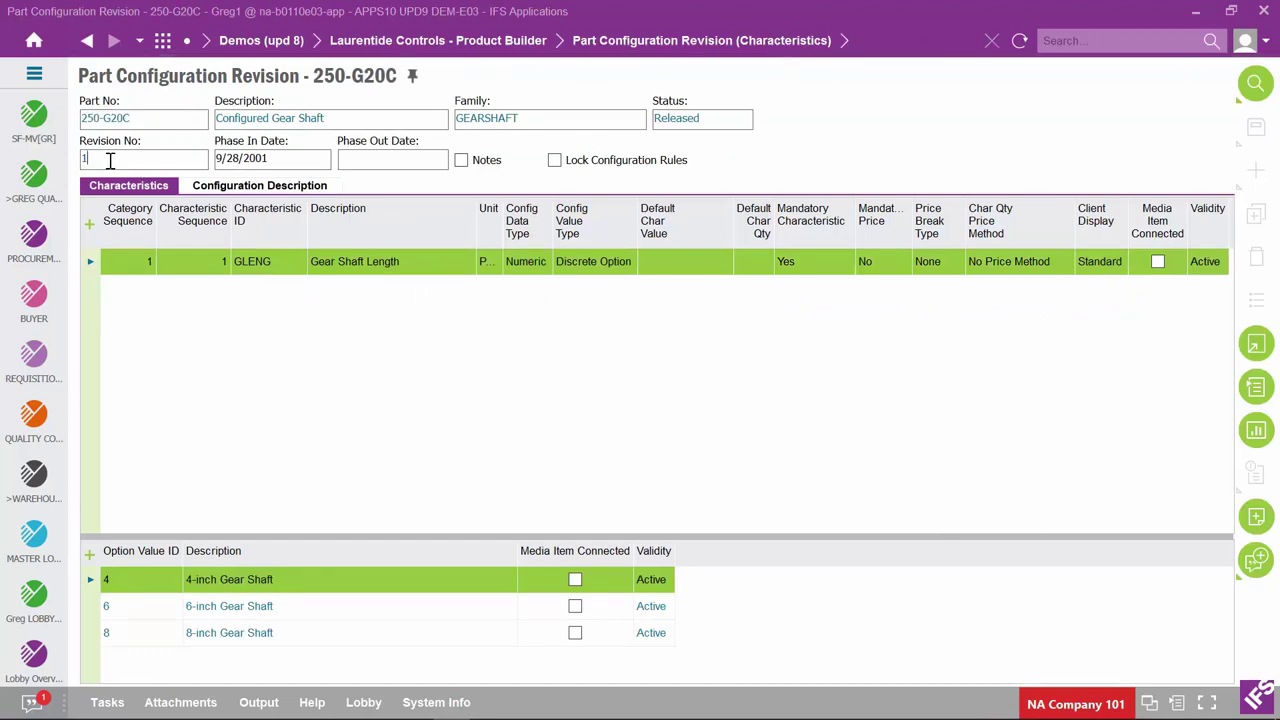
click(296, 160)
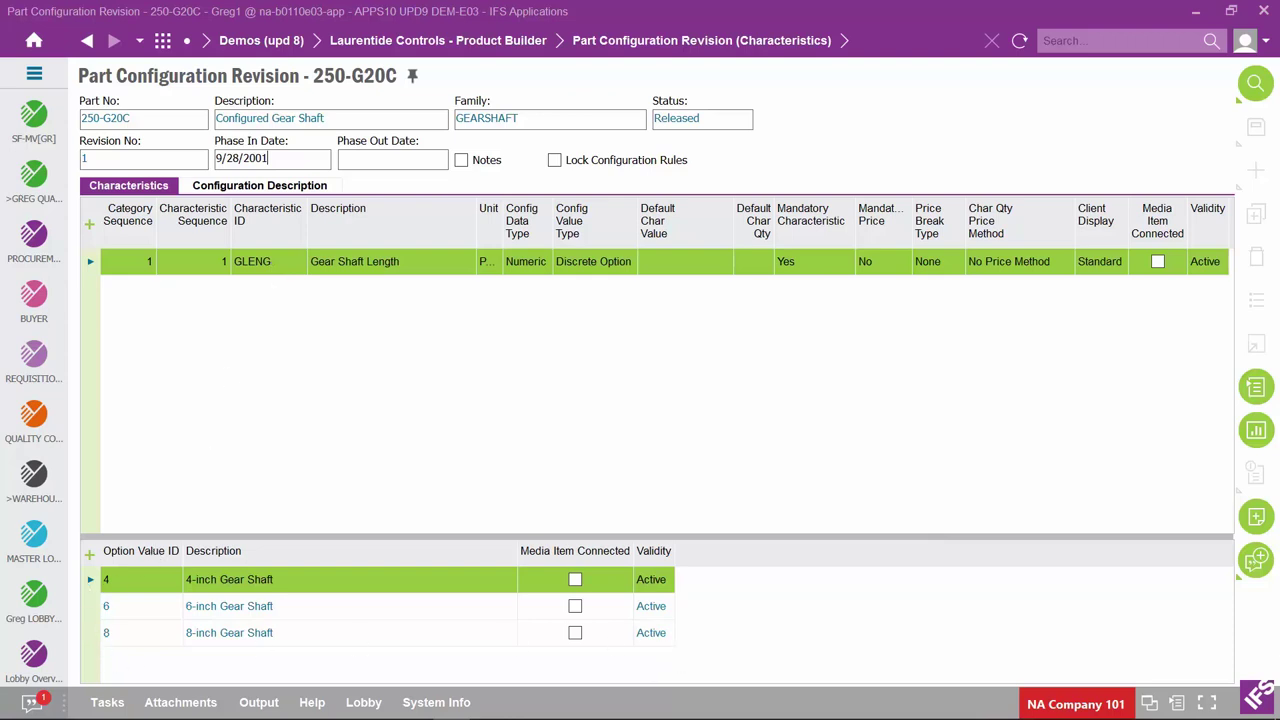
Return to the part configuration revisions list and open the revision of part 10, Garage Door System, EasyFlex Model
click(87, 48)
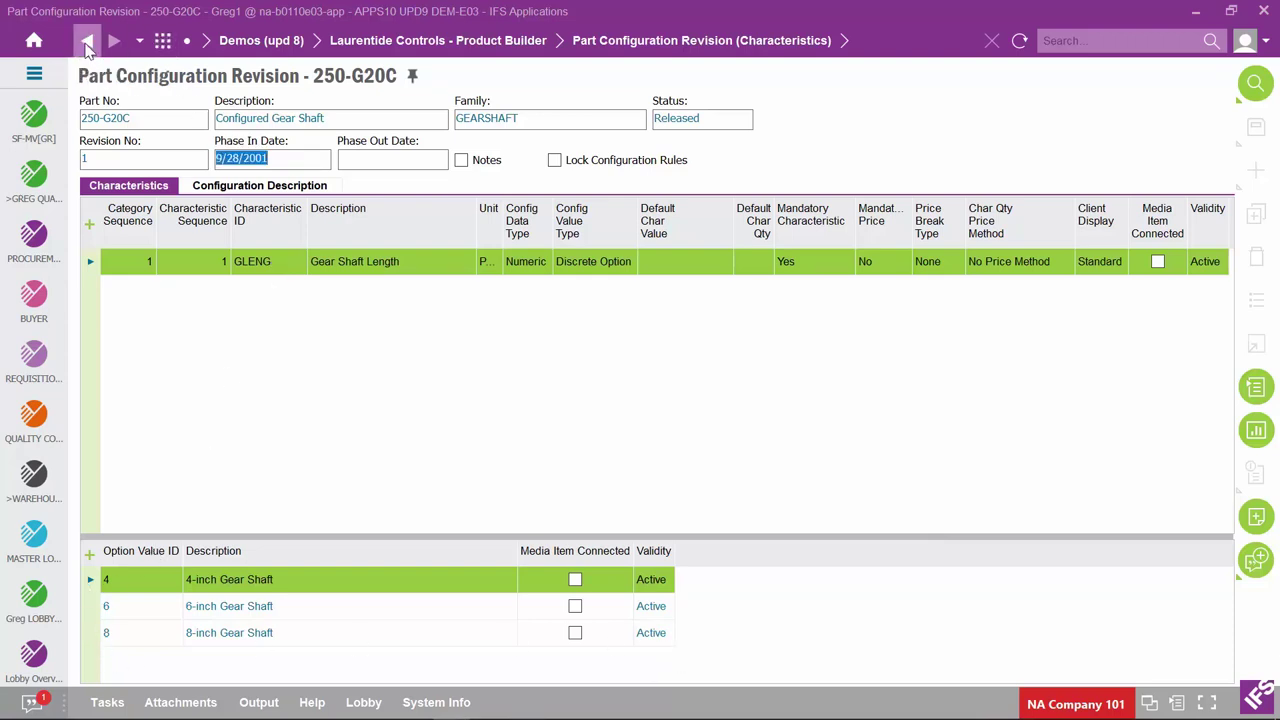
click(148, 137)
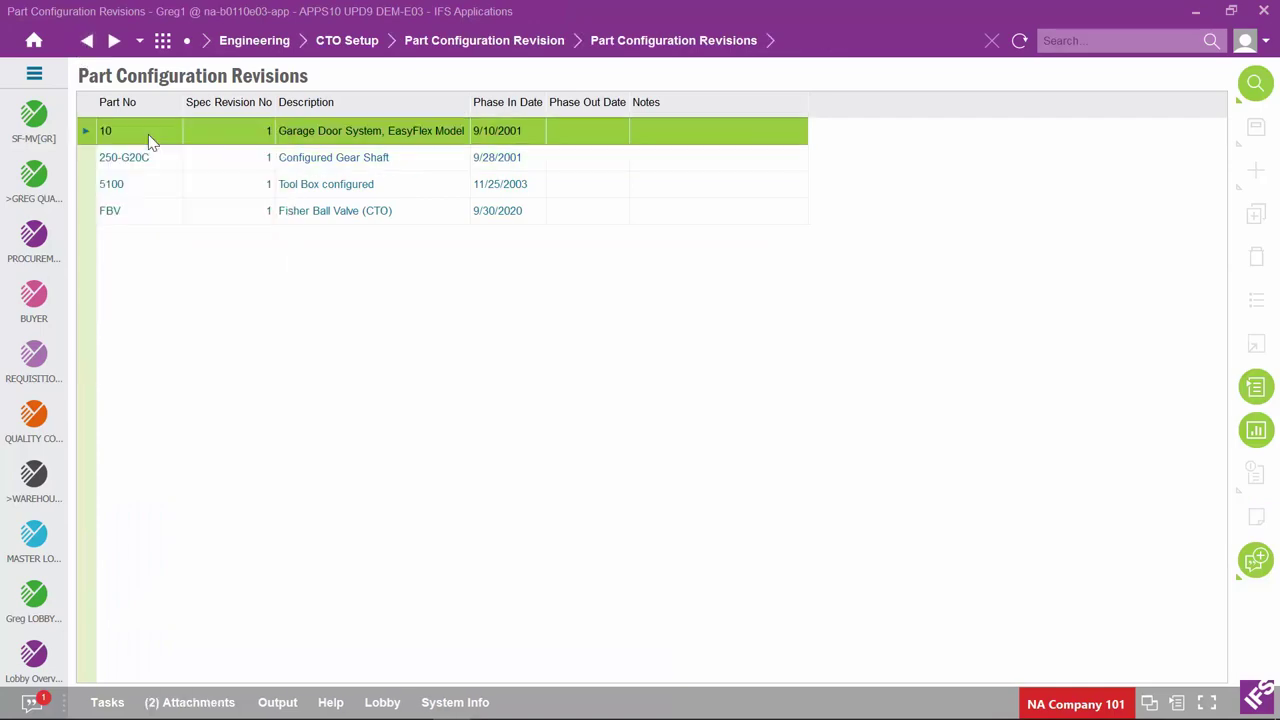
double_click(148, 140)
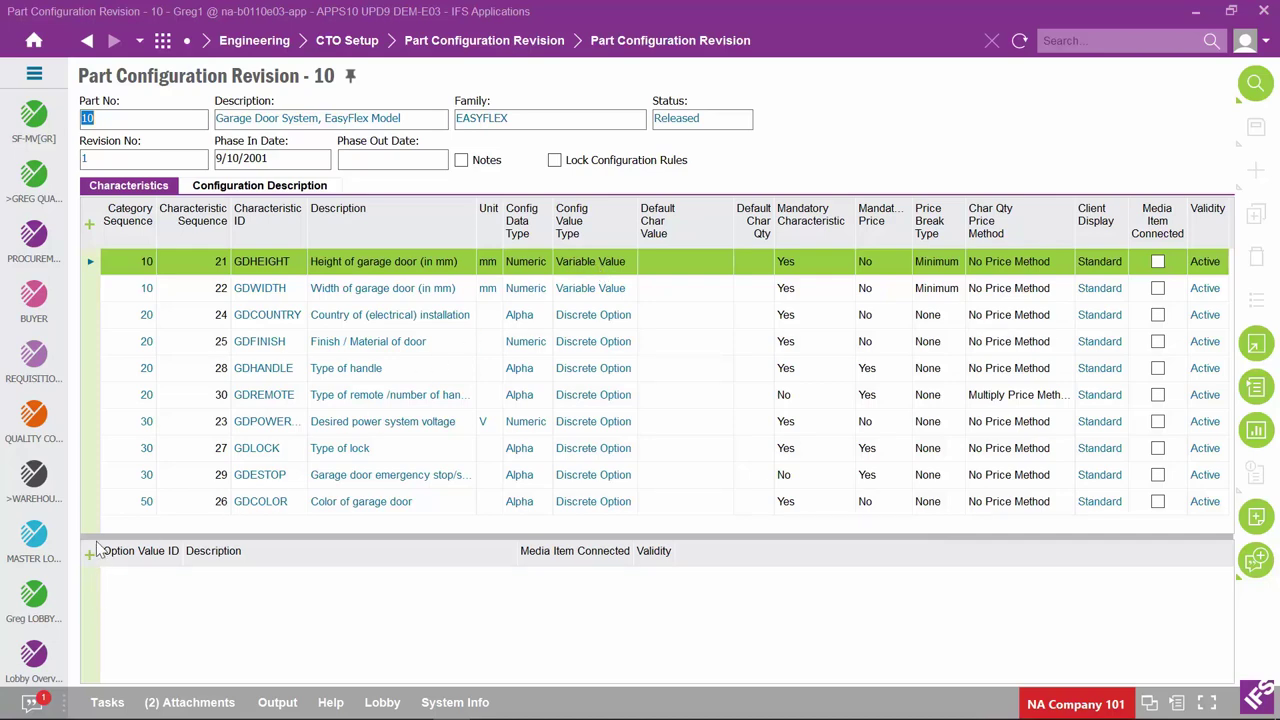
Review the part 10 characteristics GDWIDTH, GDFINISH, GDHANDLE and GDLOCK together with their option values
click(92, 290)
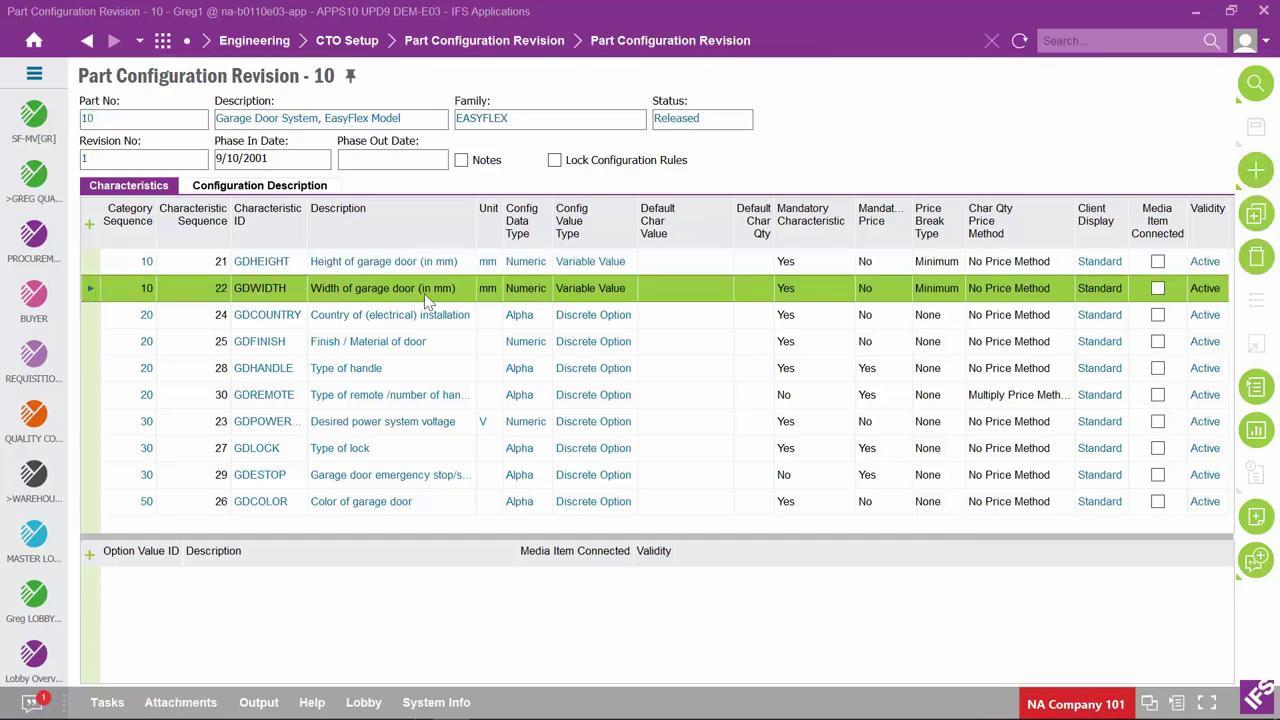
click(88, 341)
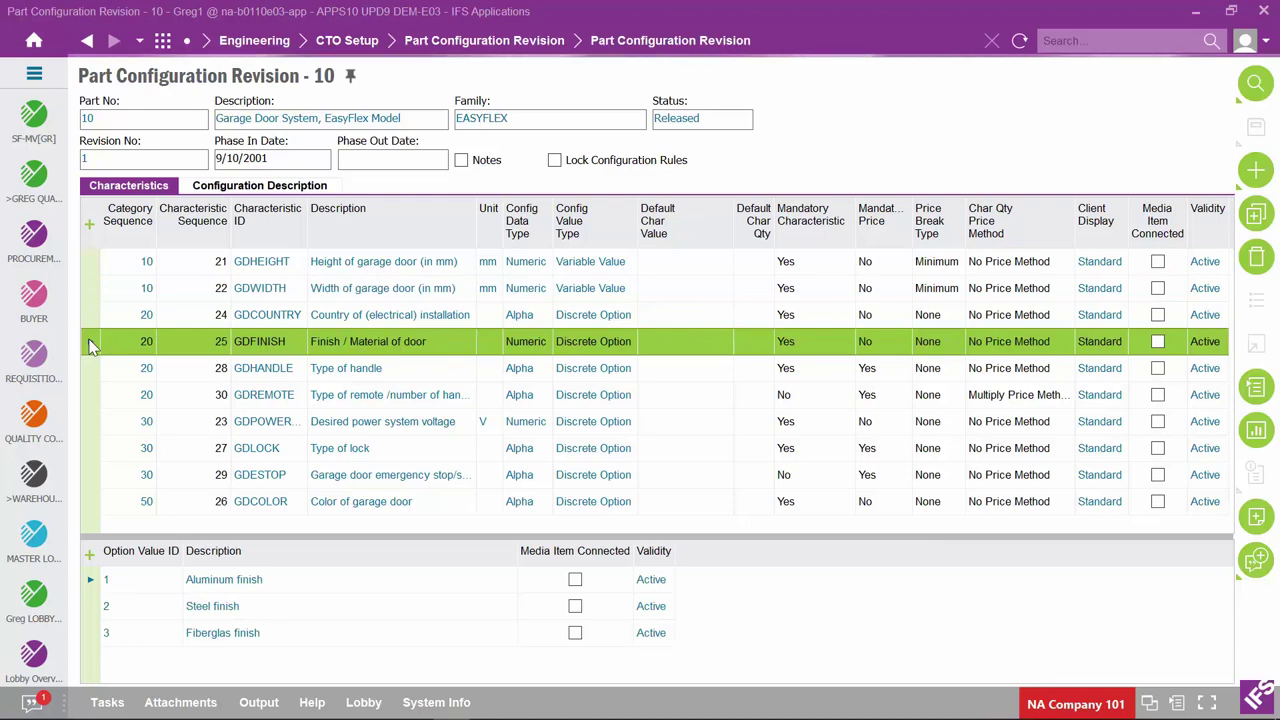
click(92, 370)
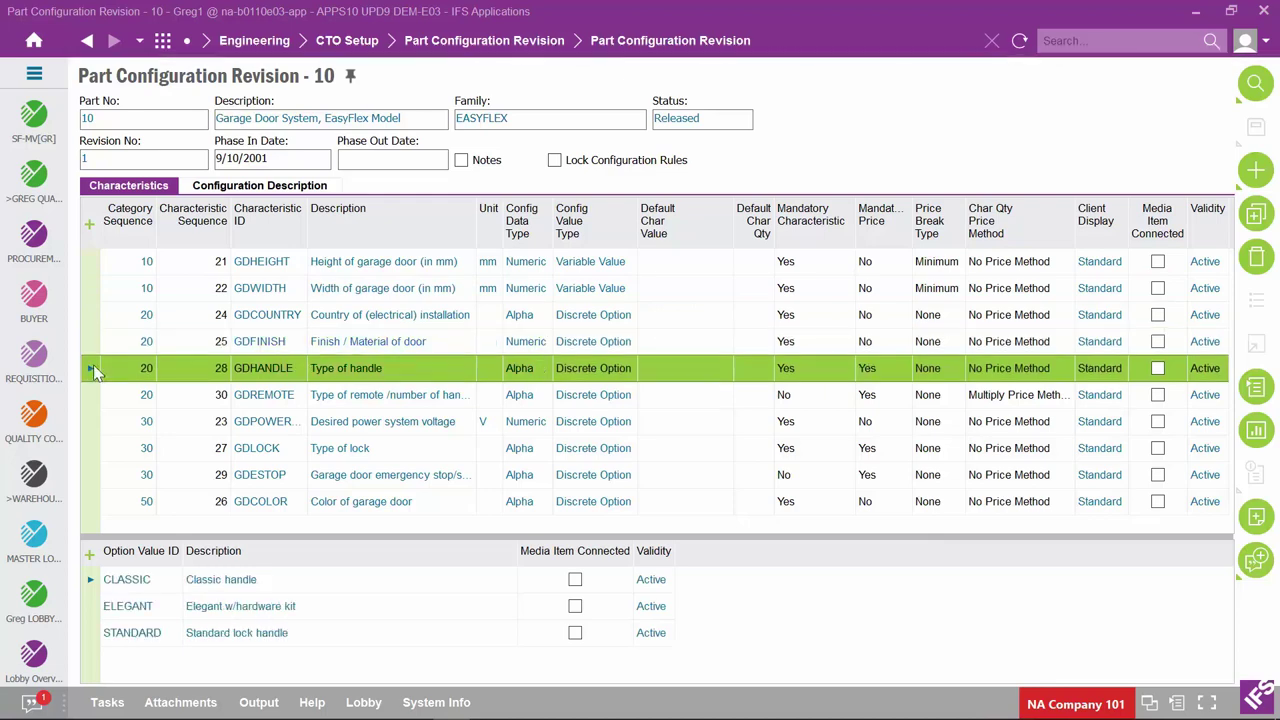
click(88, 449)
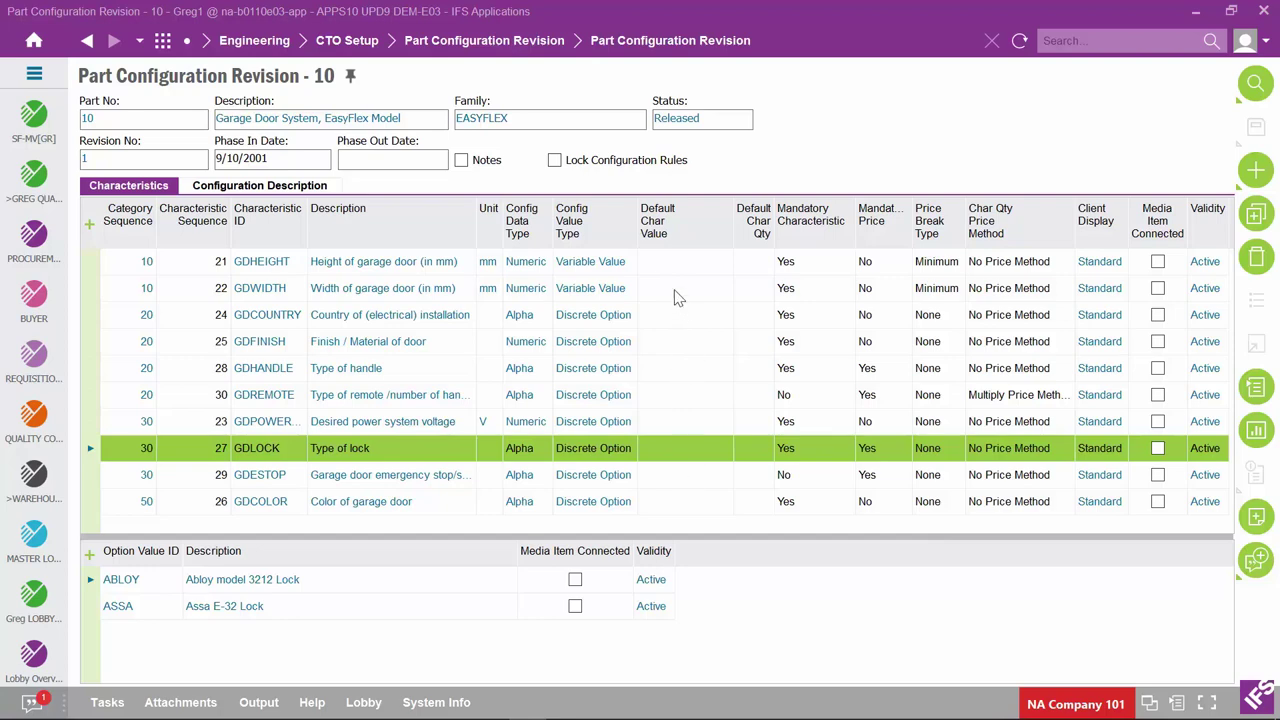
Return to the part configuration revisions list, open the FBV revision, and check the default values of characteristics VBMODEL, VBSIZE and VBENDCONN
click(88, 44)
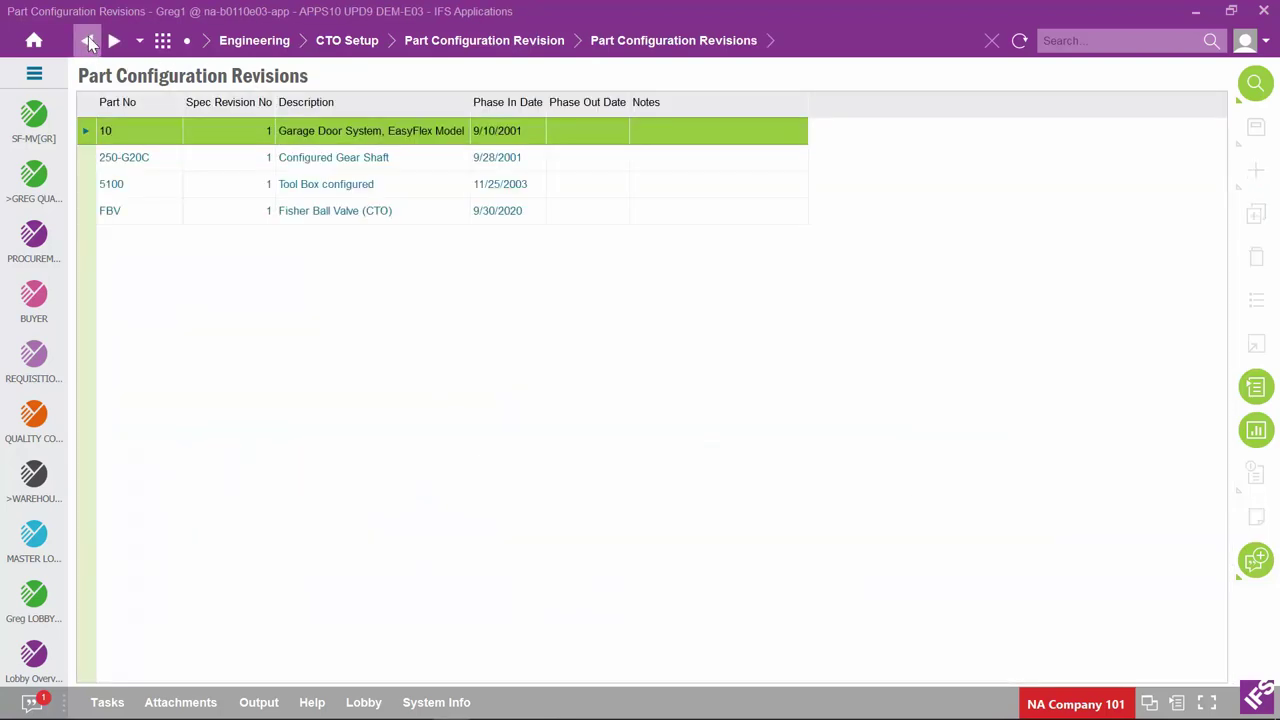
click(88, 216)
right_click(86, 214)
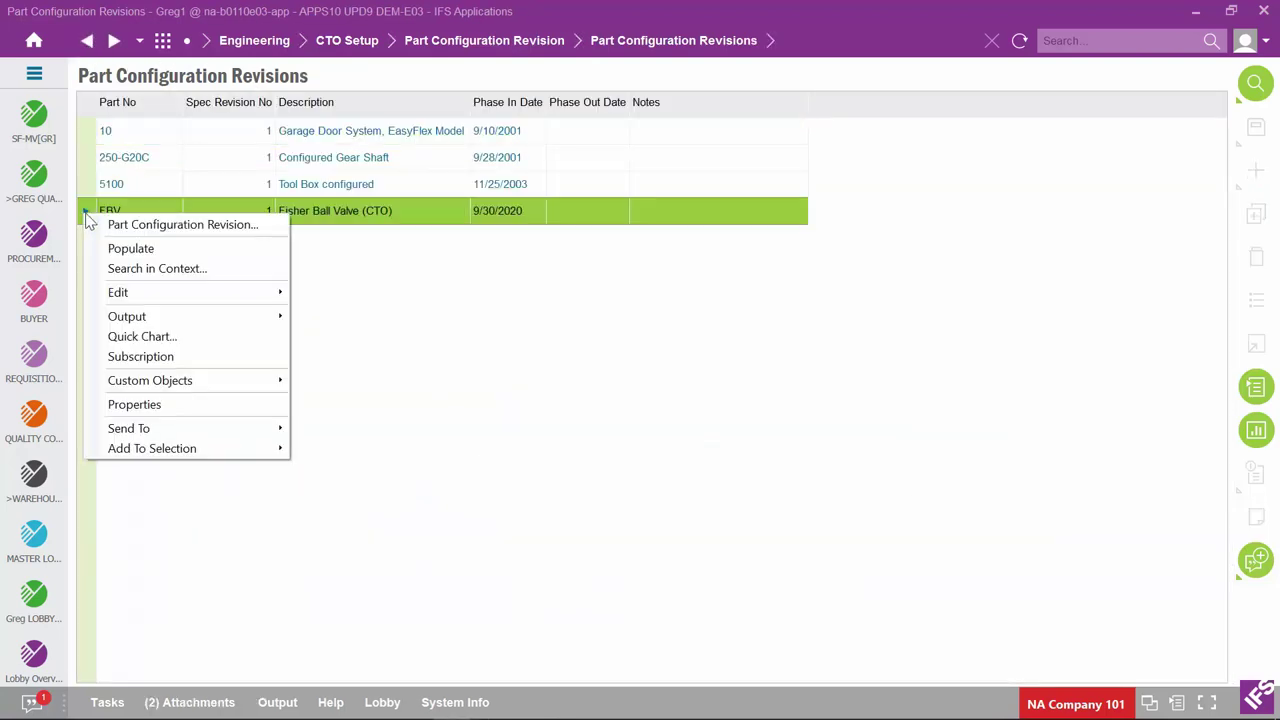
click(242, 226)
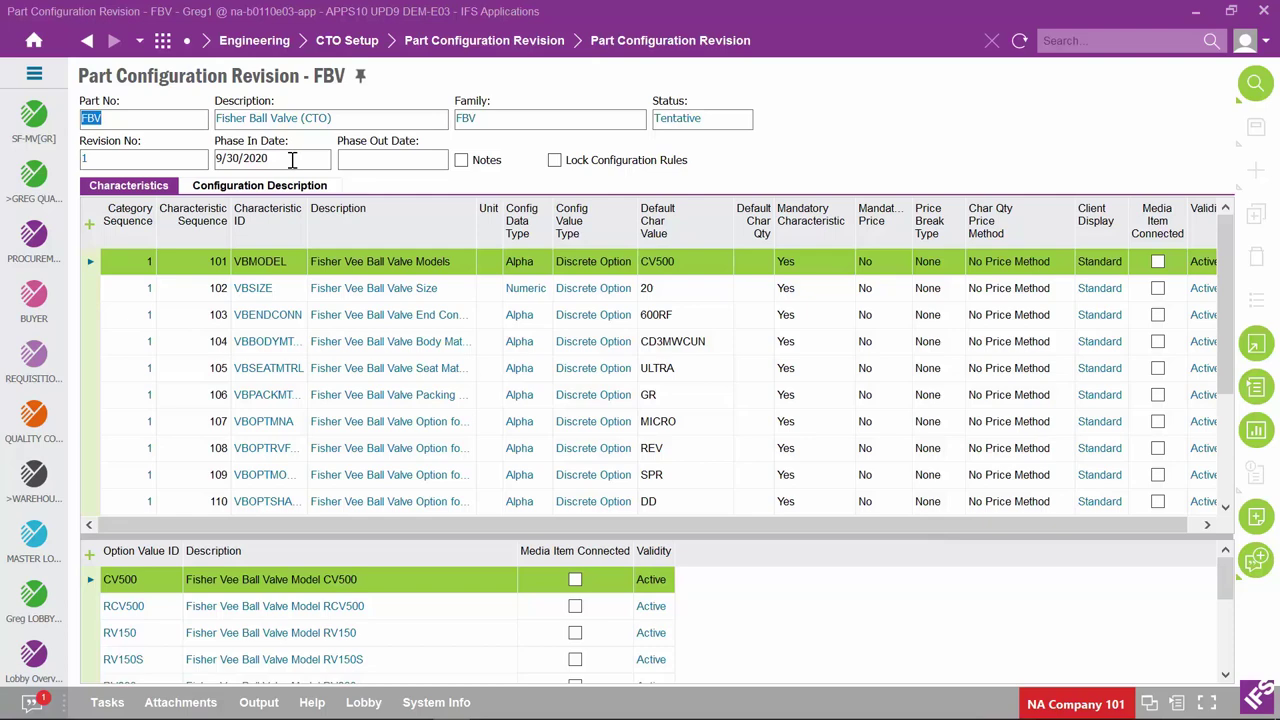
click(661, 264)
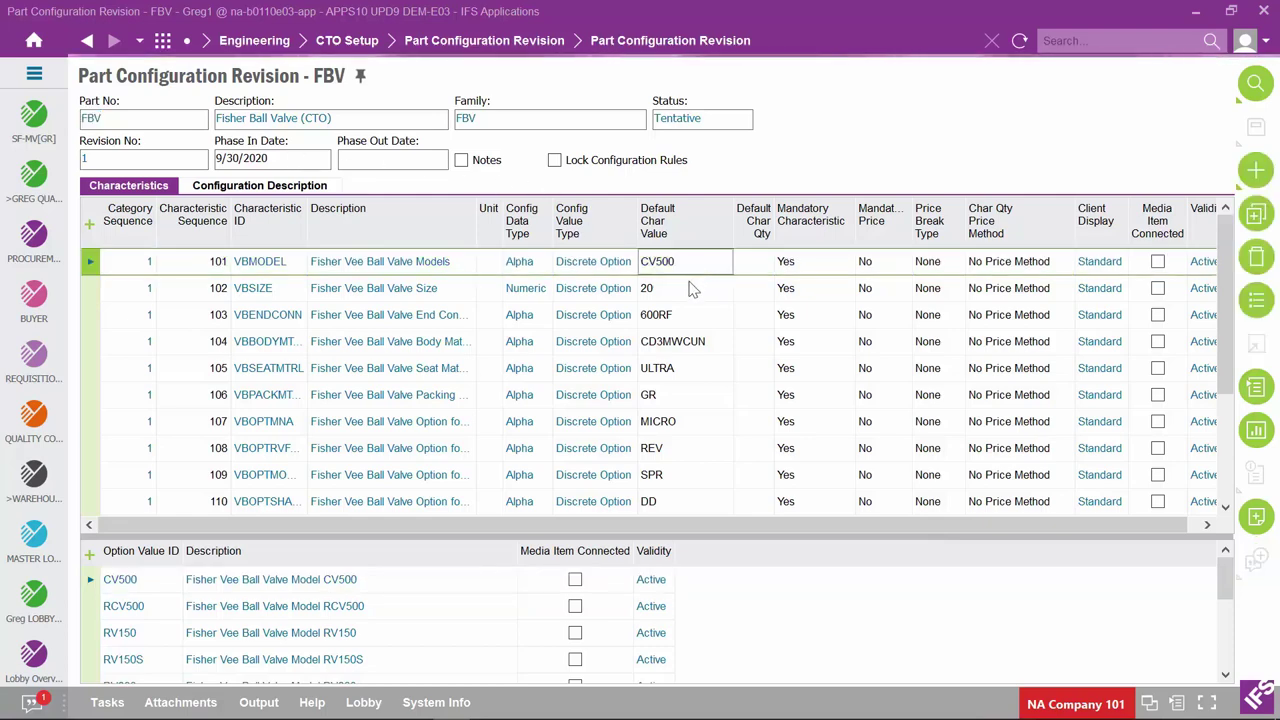
click(693, 289)
click(687, 316)
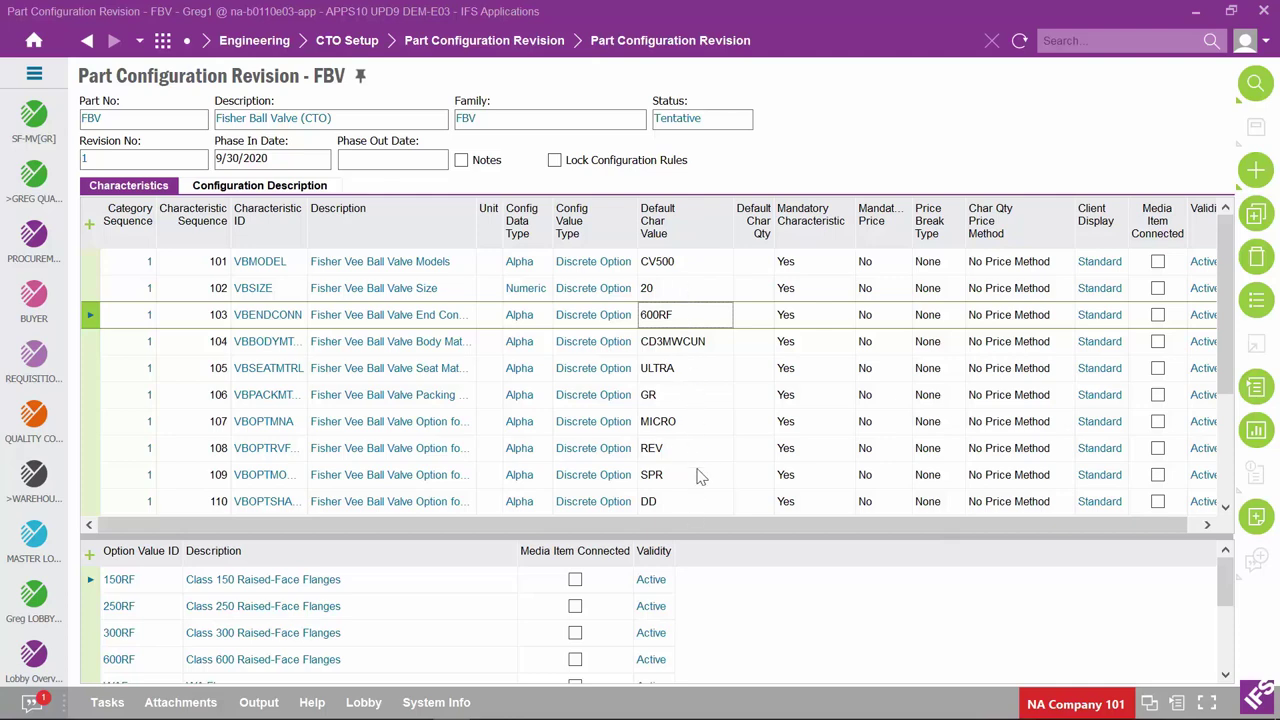
Return to the part configuration revisions list, open the revision of part 5100, Tool Box configured, and check the TB-COMPART characteristic
click(87, 40)
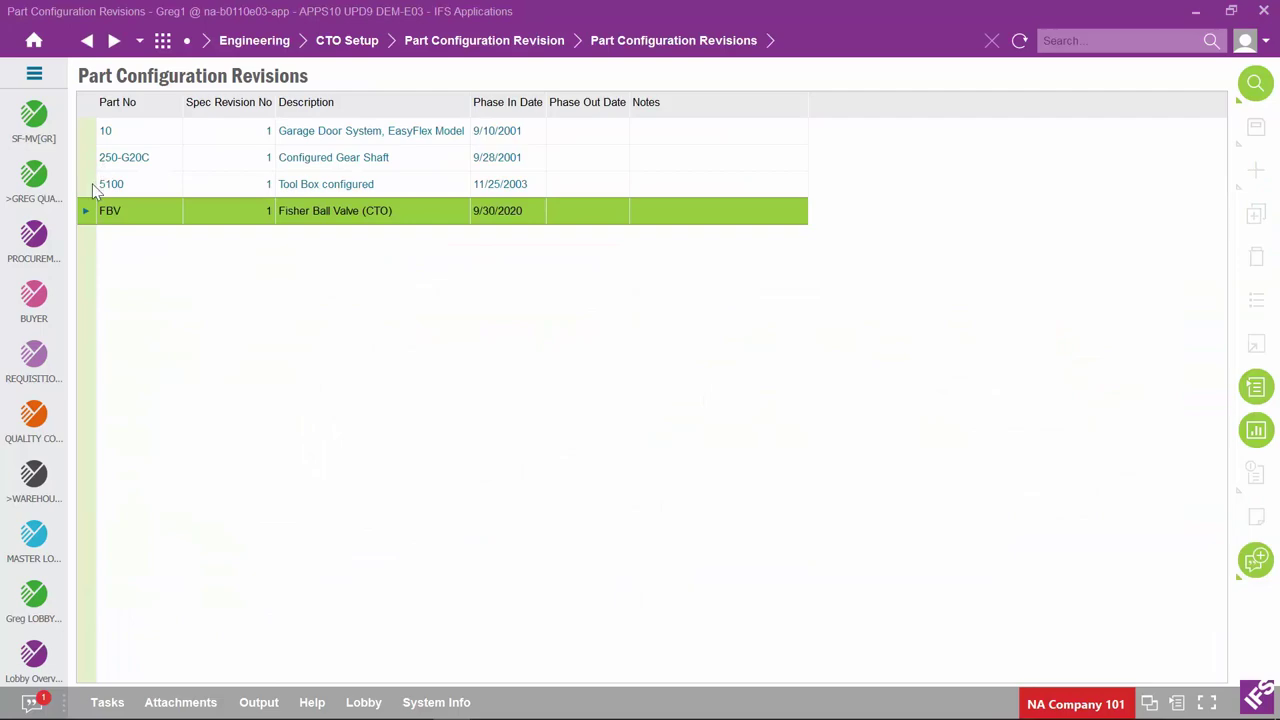
click(86, 190)
right_click(86, 190)
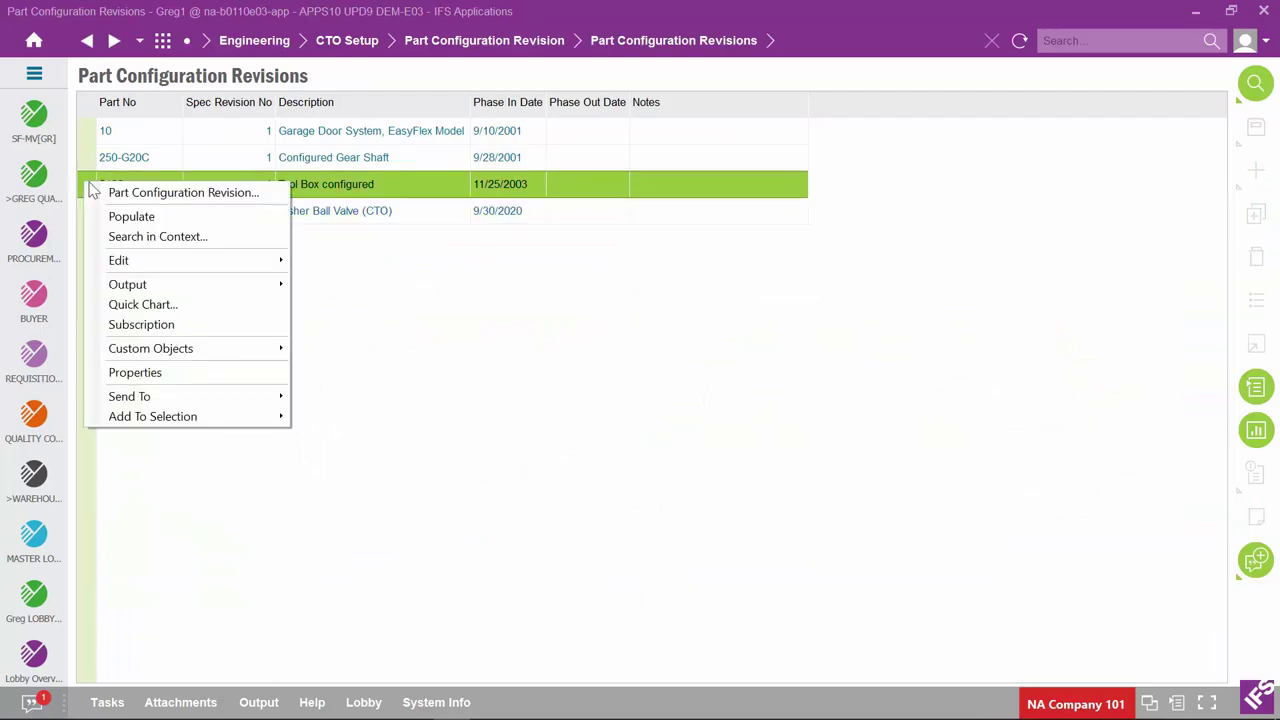
click(158, 195)
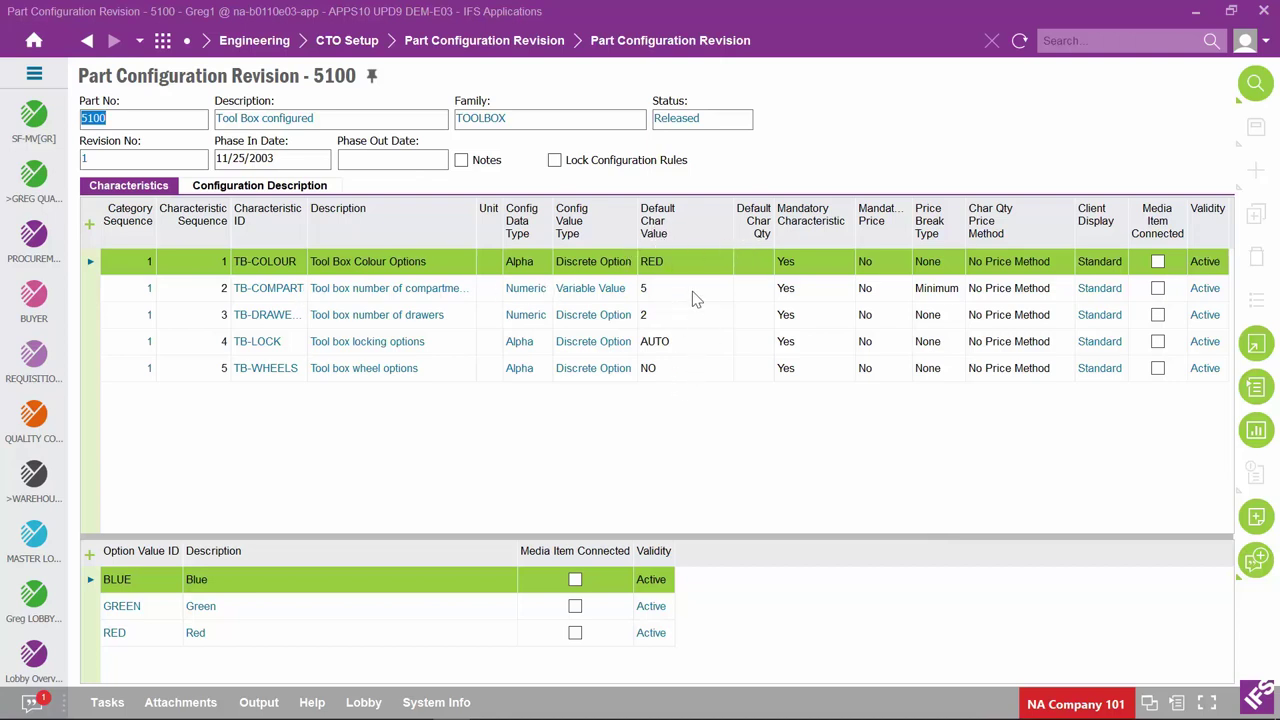
click(91, 288)
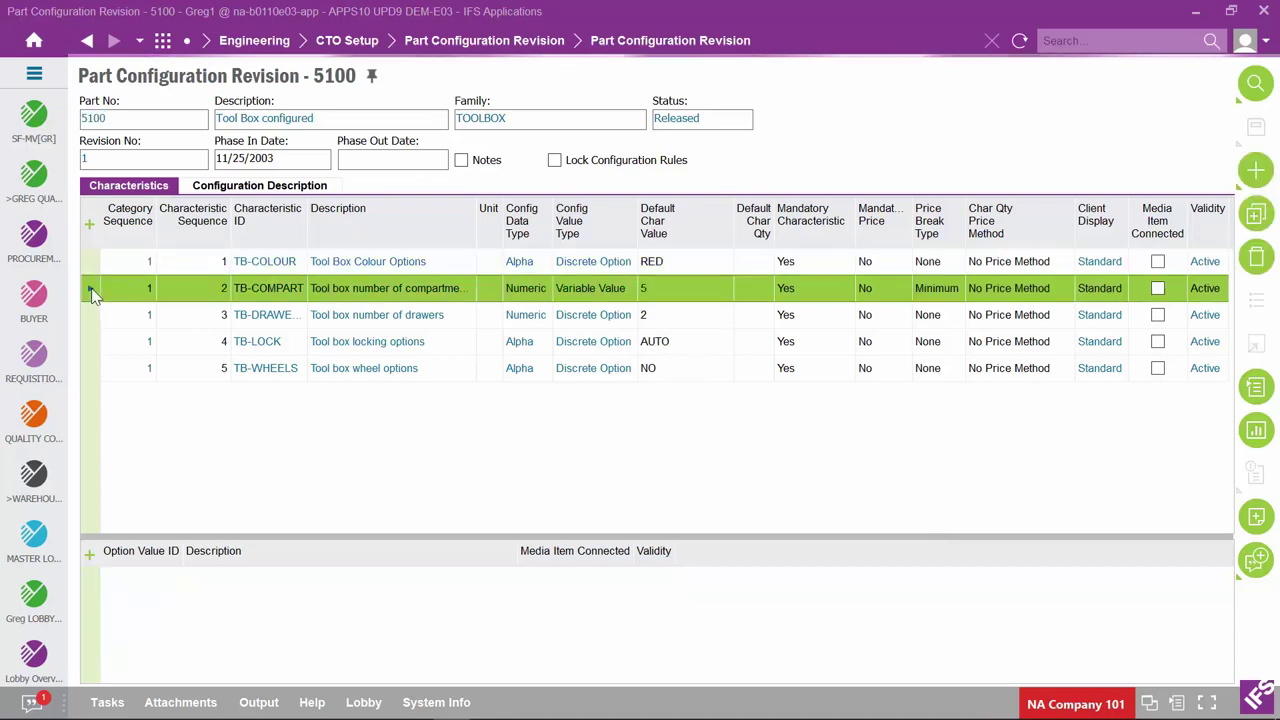
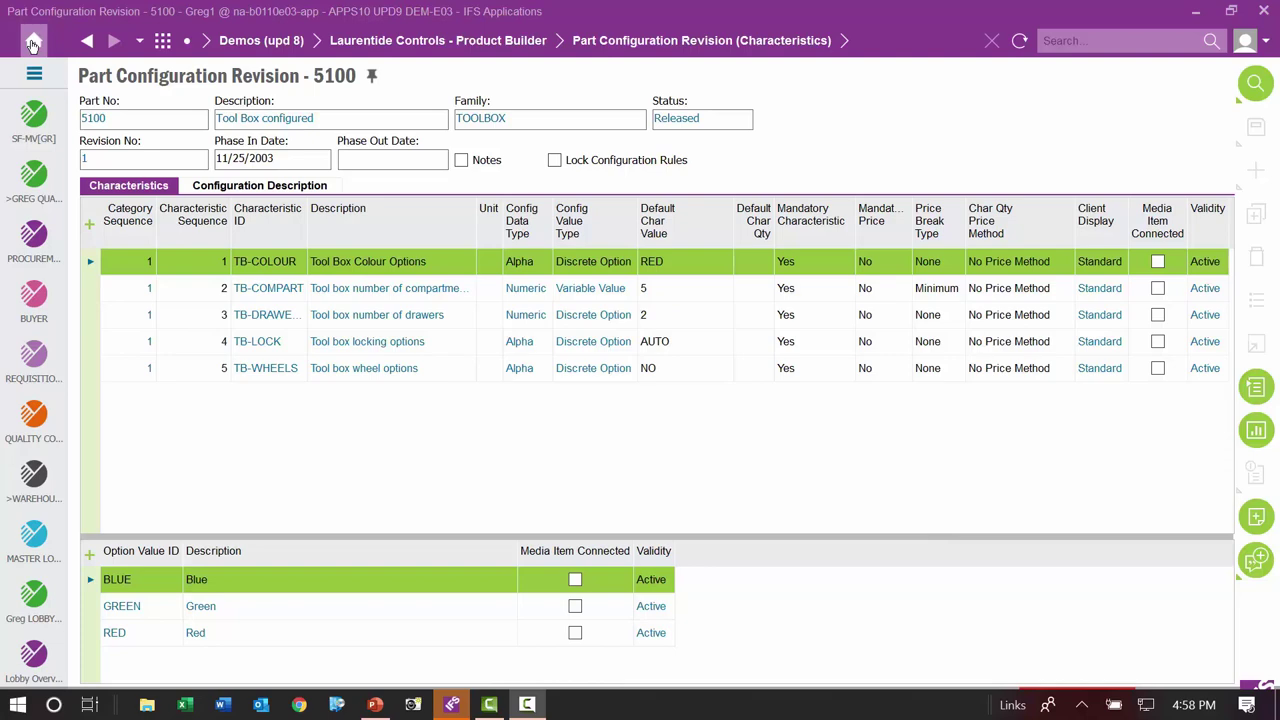
Go to the Product Configurator home page, open the Gear Shaft configuration structure, and examine component 250-G300 with its available actions
click(33, 44)
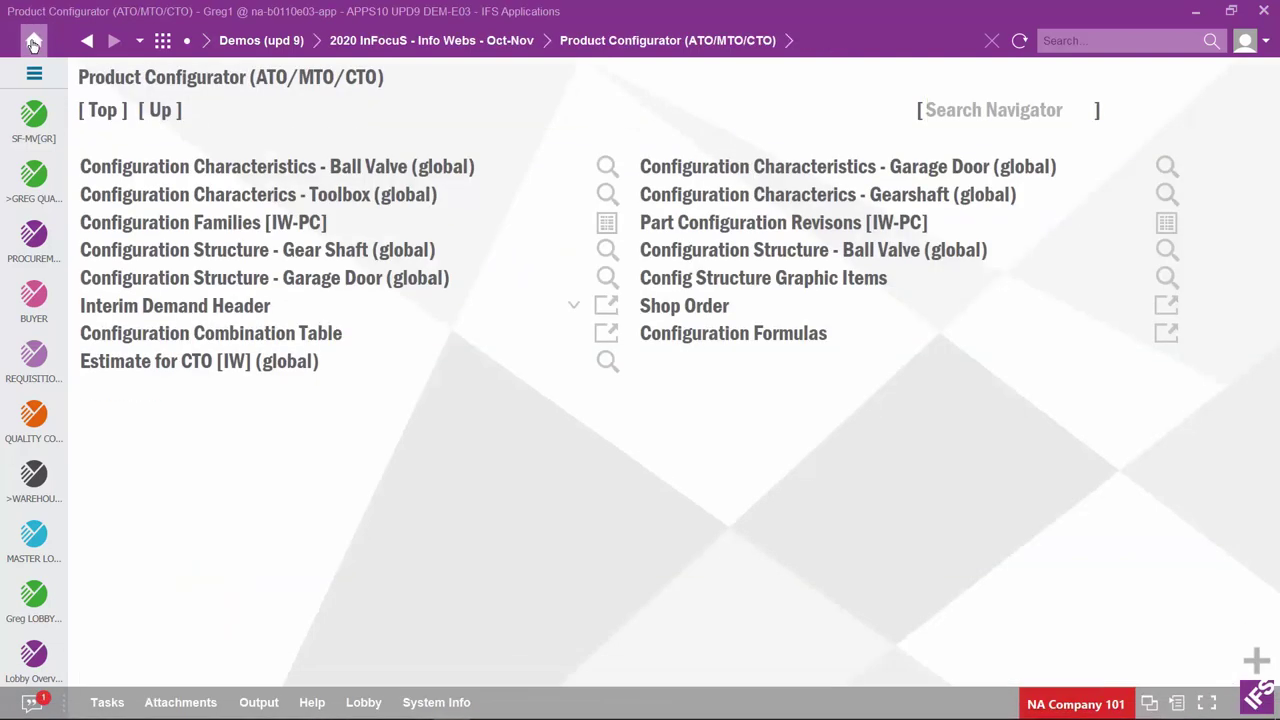
click(233, 250)
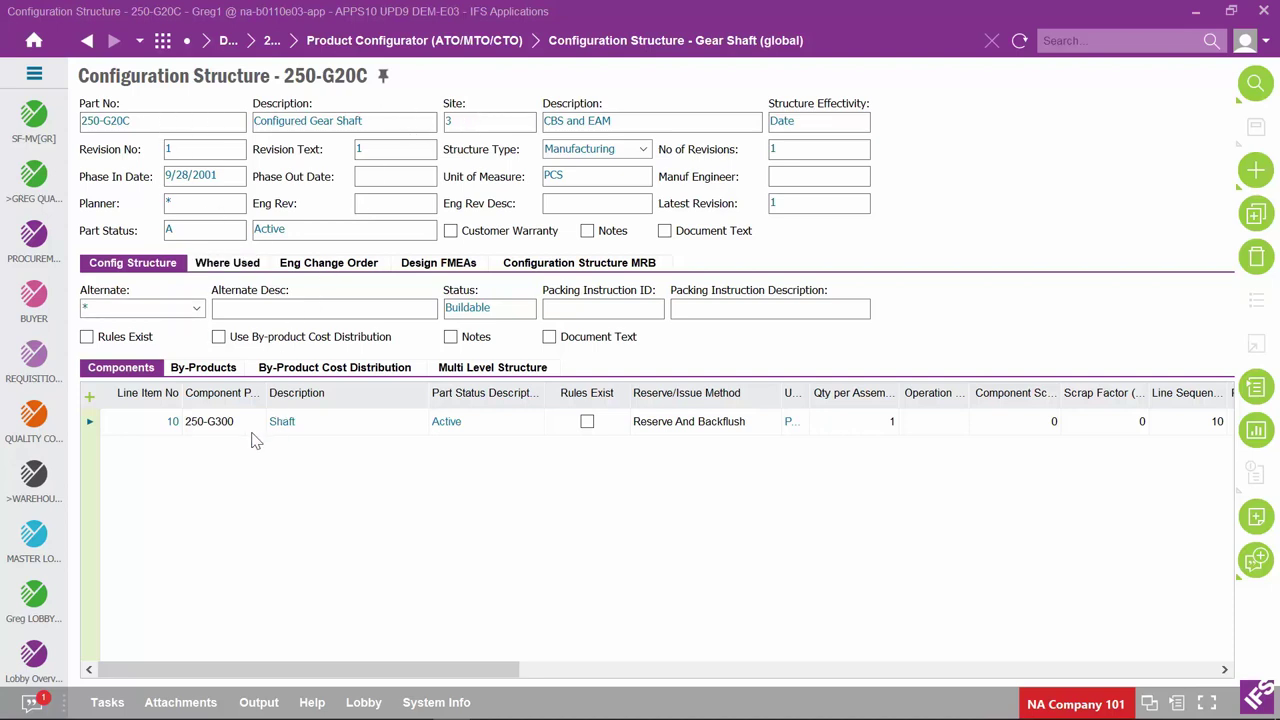
click(91, 423)
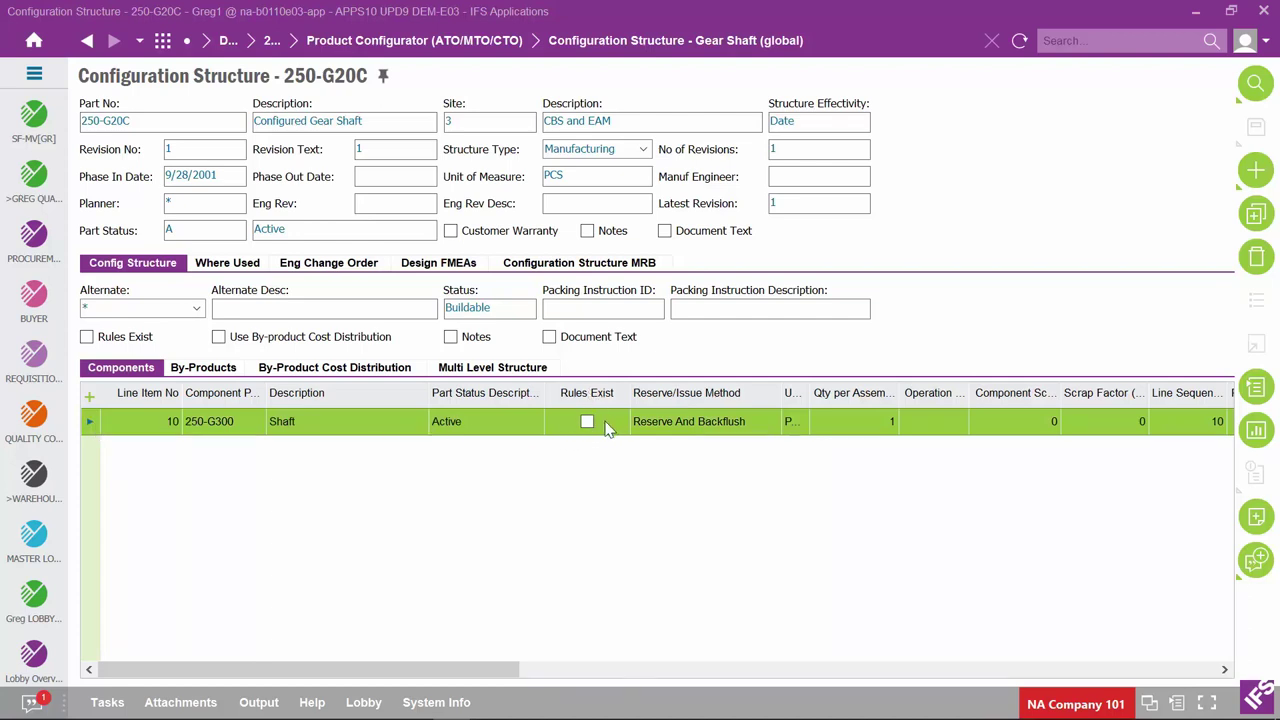
right_click(90, 425)
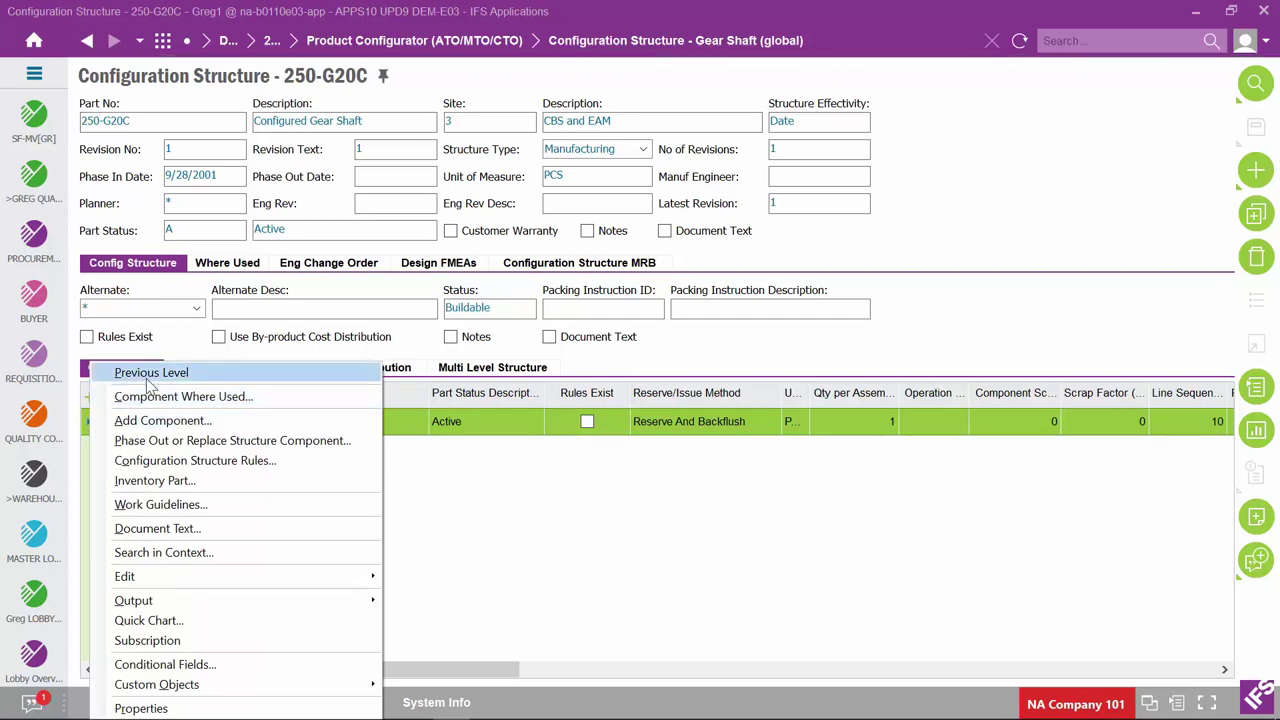
click(458, 497)
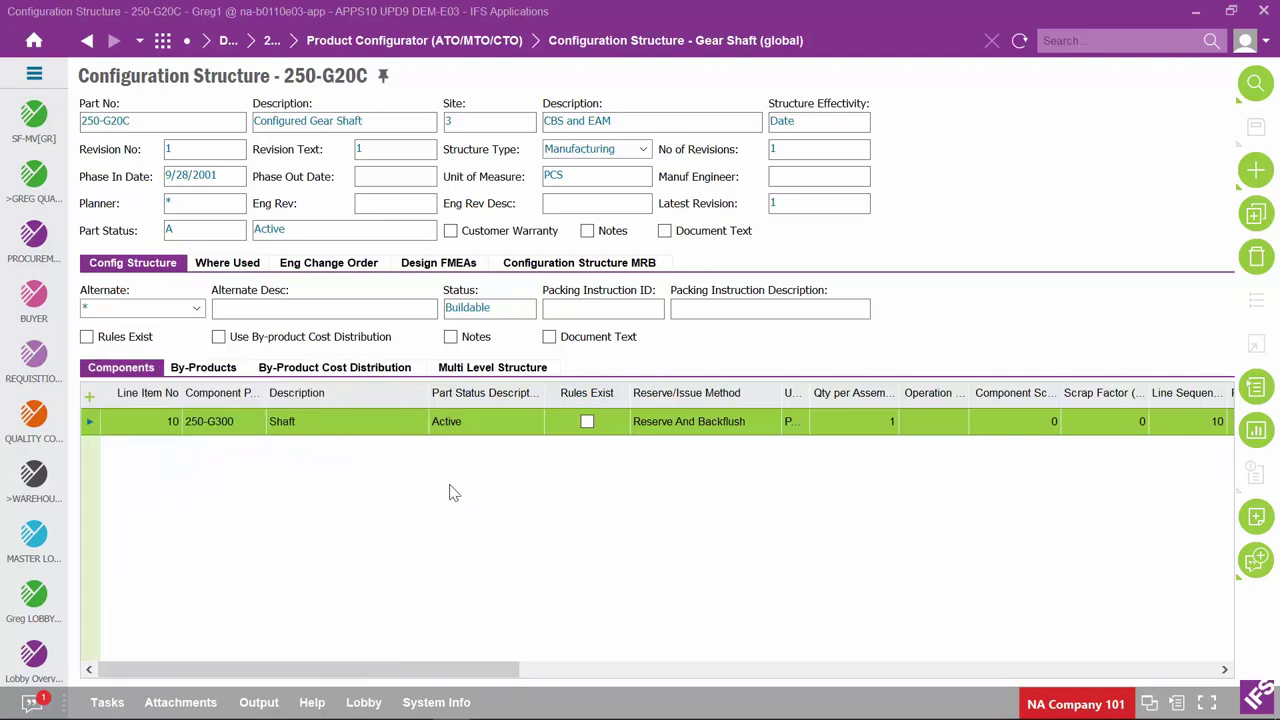
View the Ball Valve configuration structure from the Product Configurator home page, and return to that page
click(34, 44)
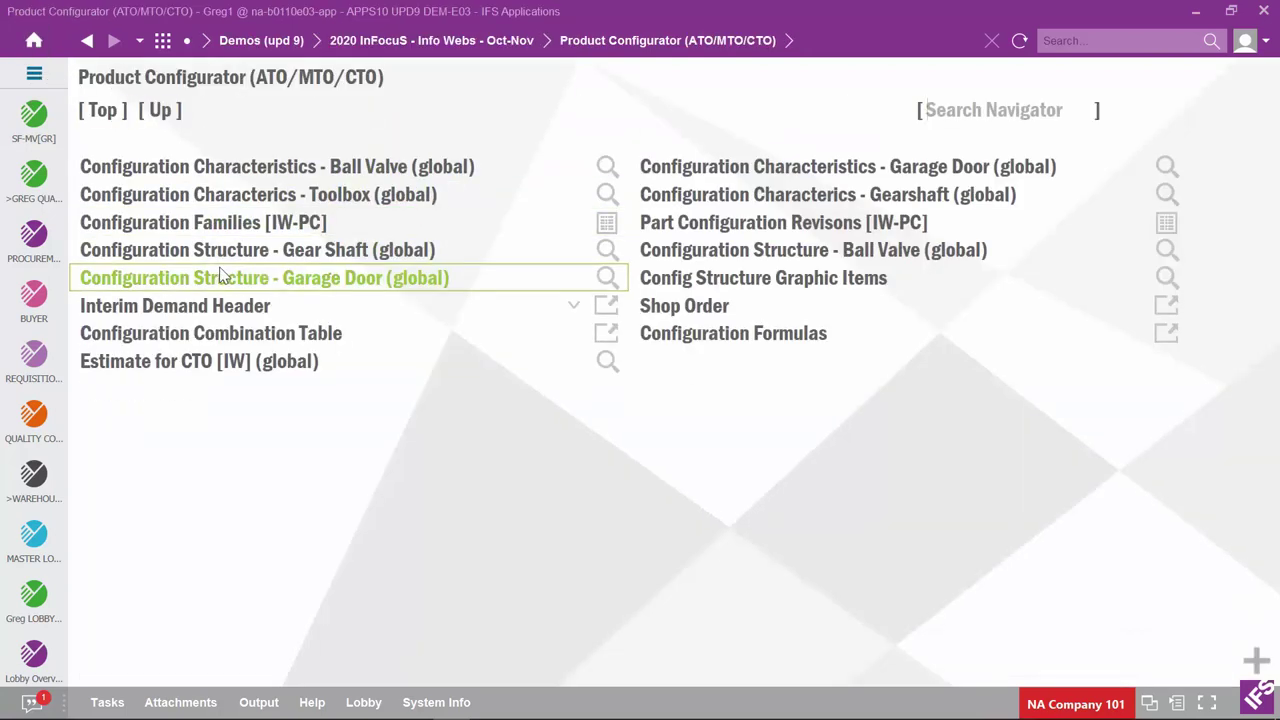
click(826, 249)
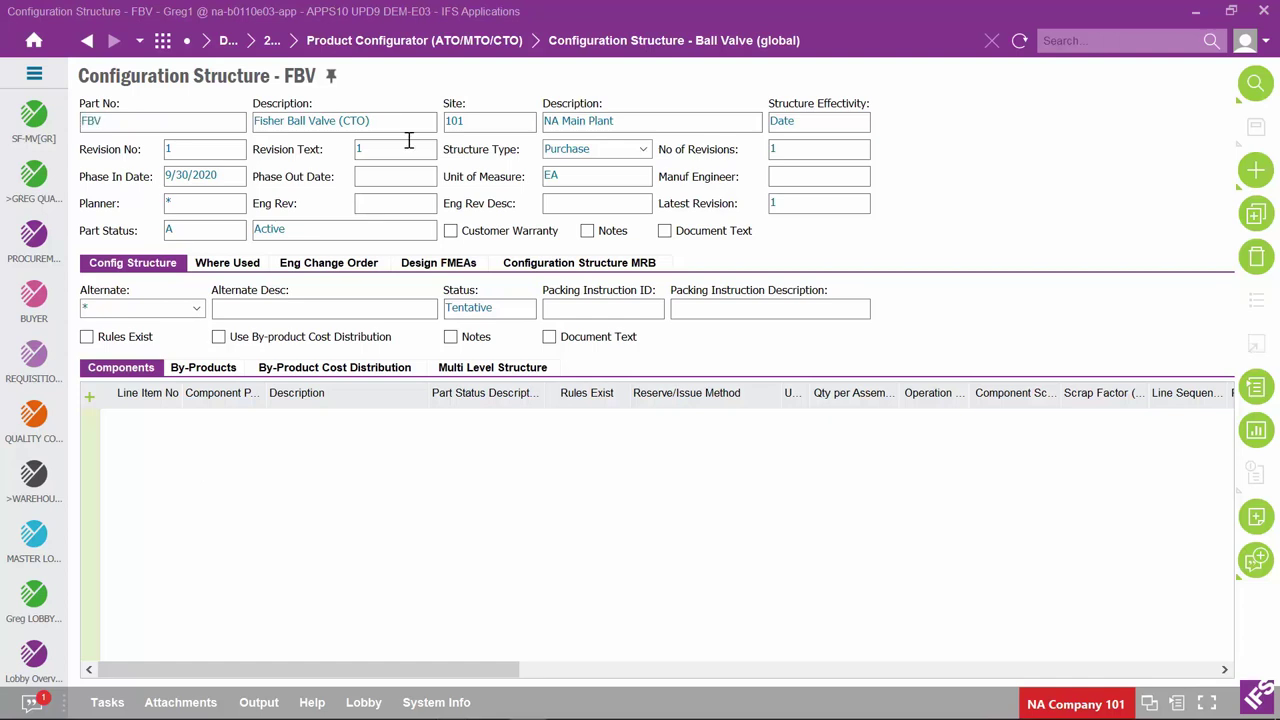
click(35, 48)
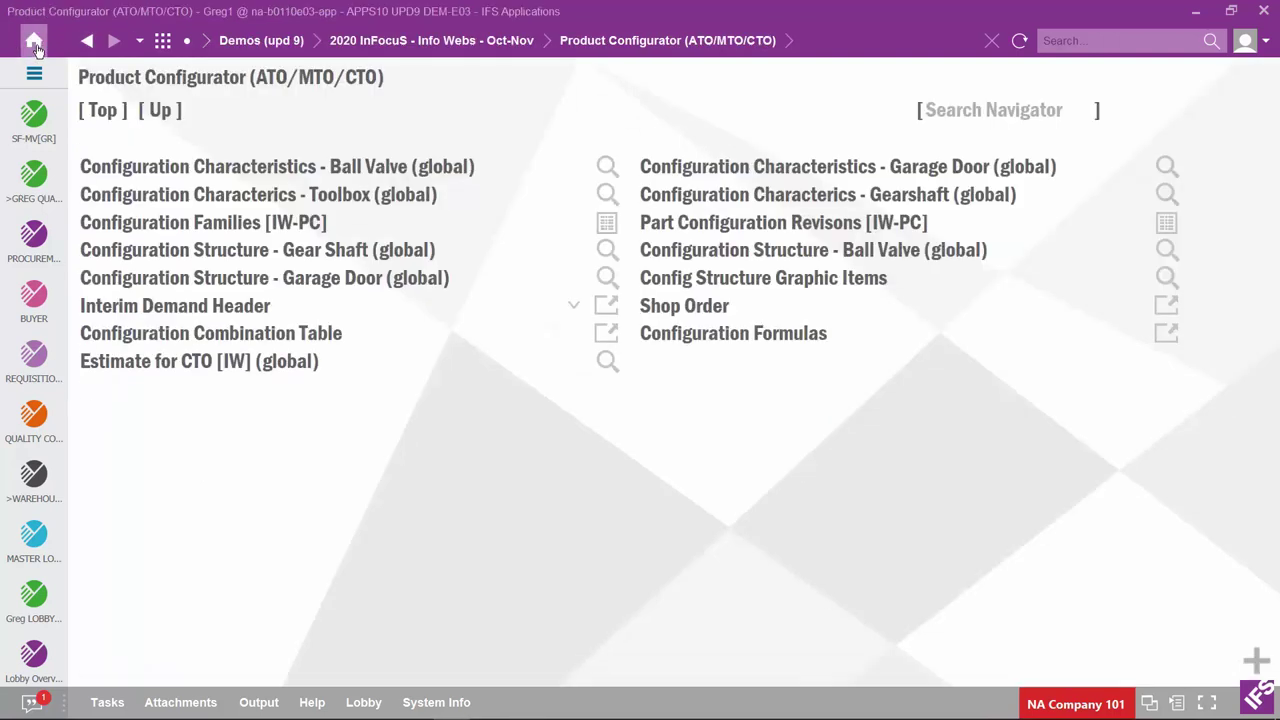
Open the Garage Door configuration structure and look through component lines 6, 7 and 8, which have rules
click(163, 282)
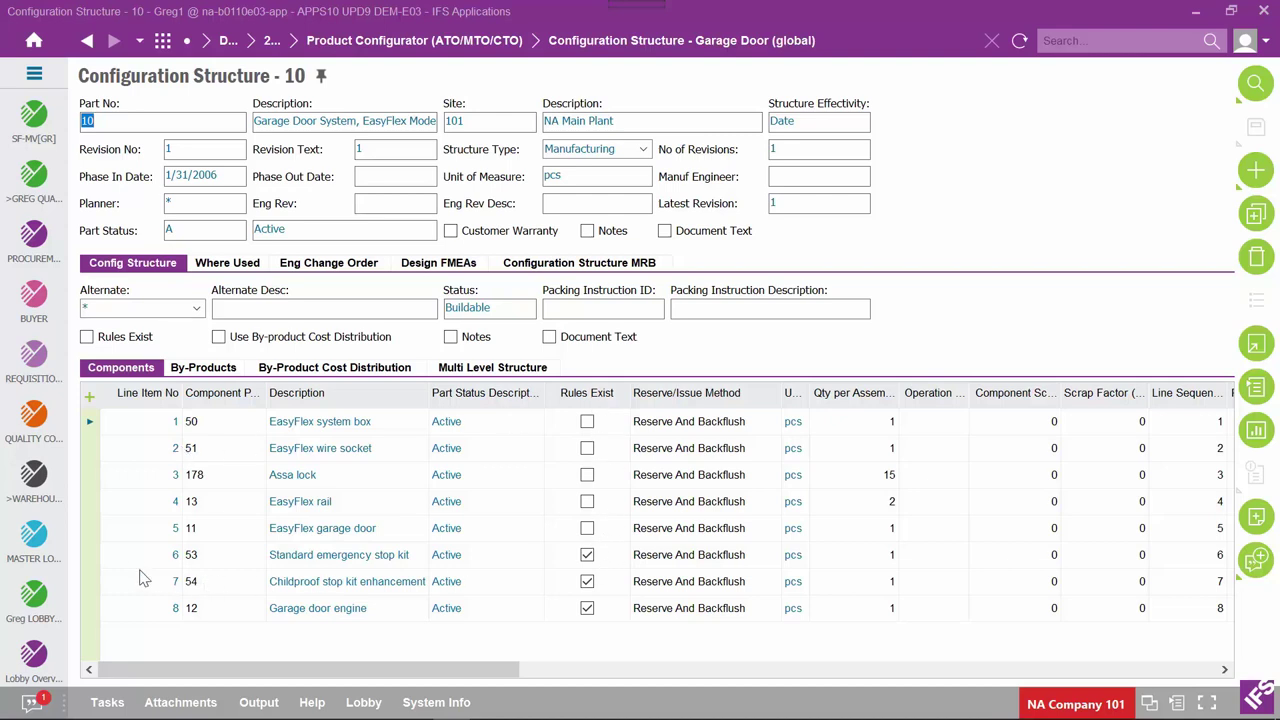
click(87, 558)
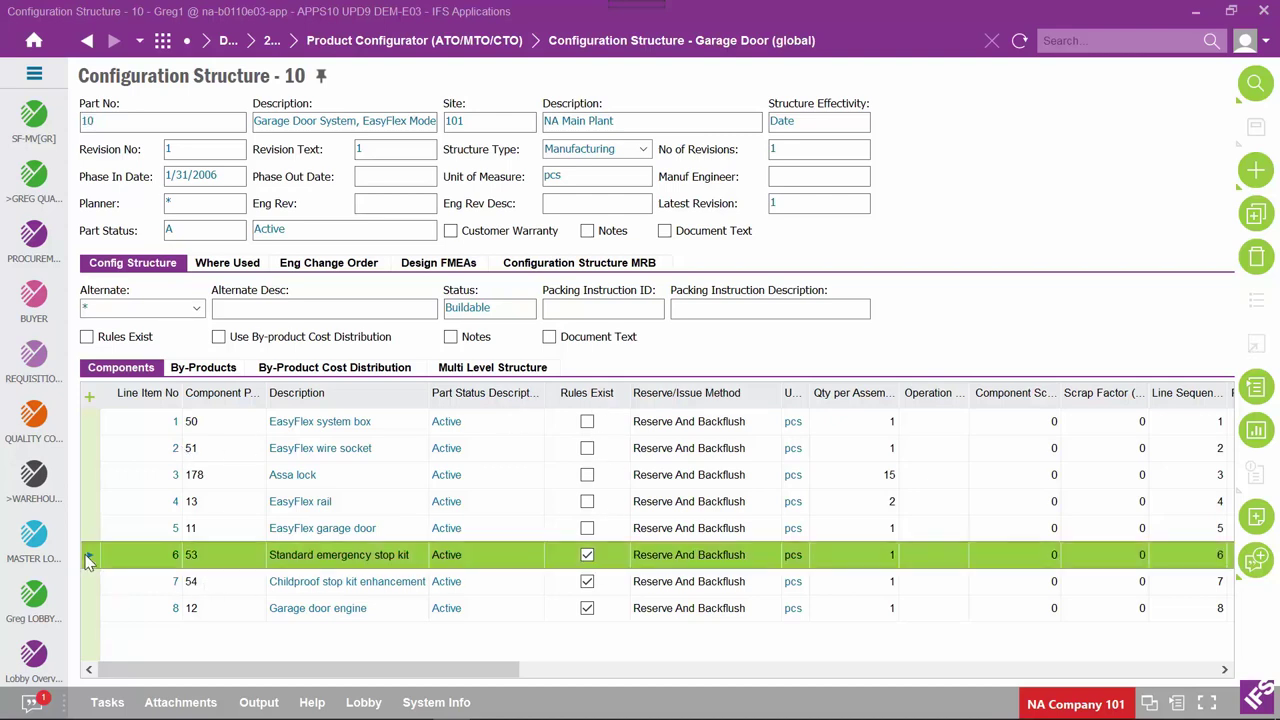
click(89, 584)
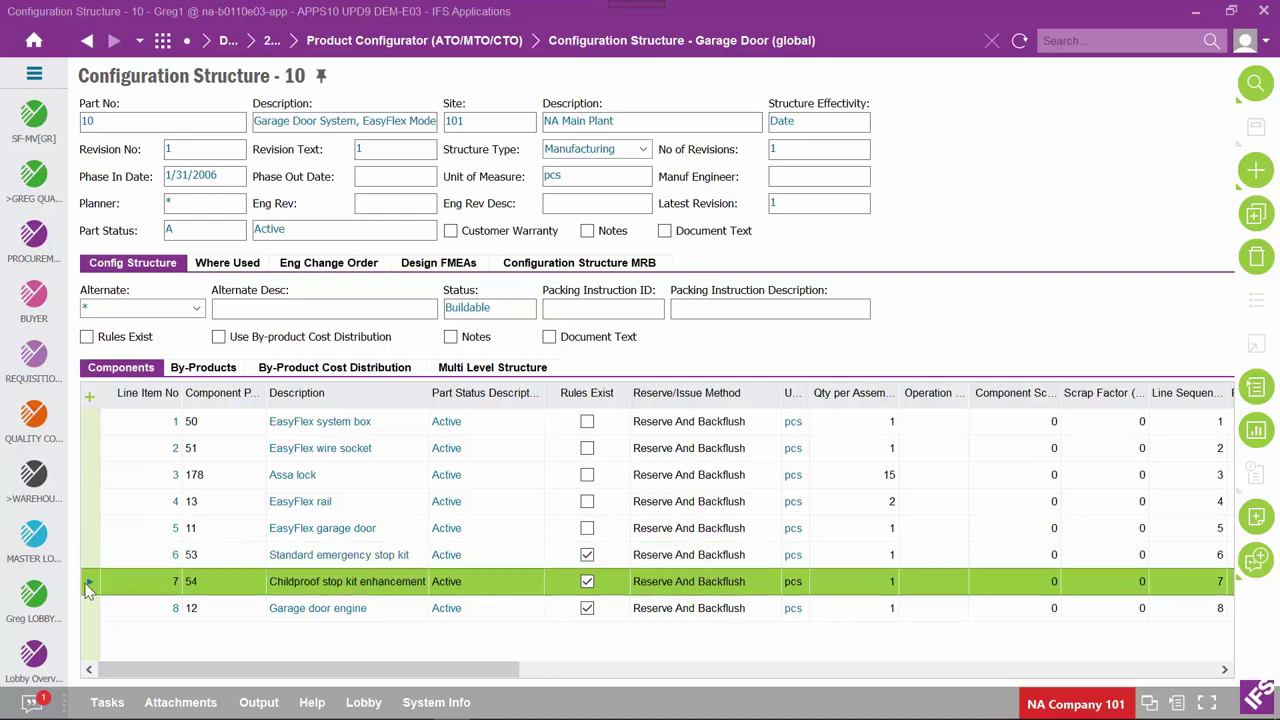
click(89, 612)
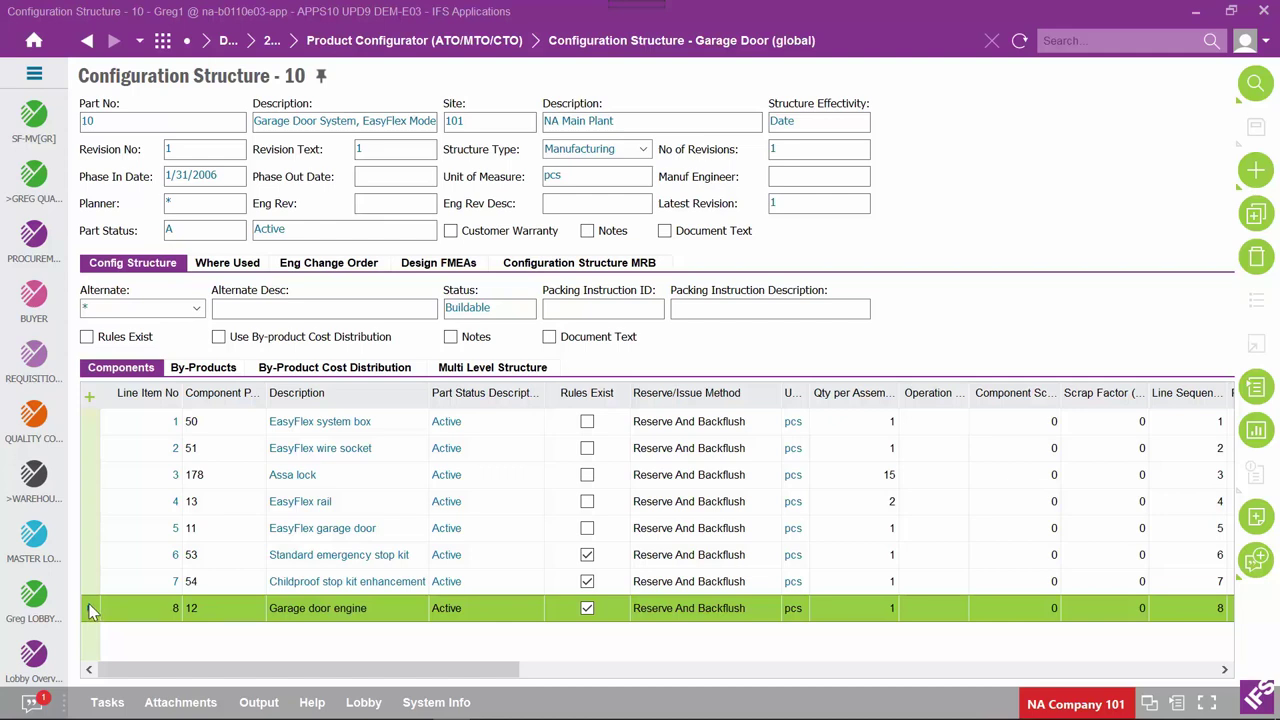
View the configuration structure rule conditions of component 53, Standard emergency stop kit, and return to the garage door structure
click(91, 556)
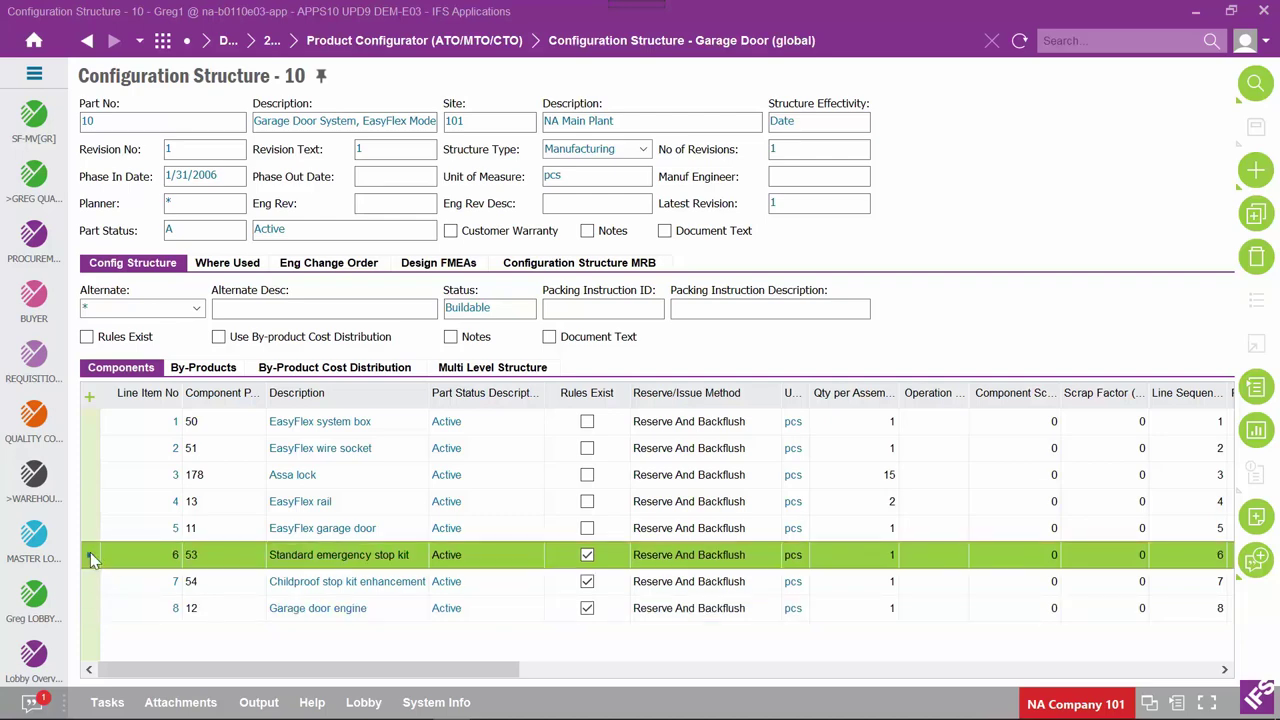
right_click(92, 561)
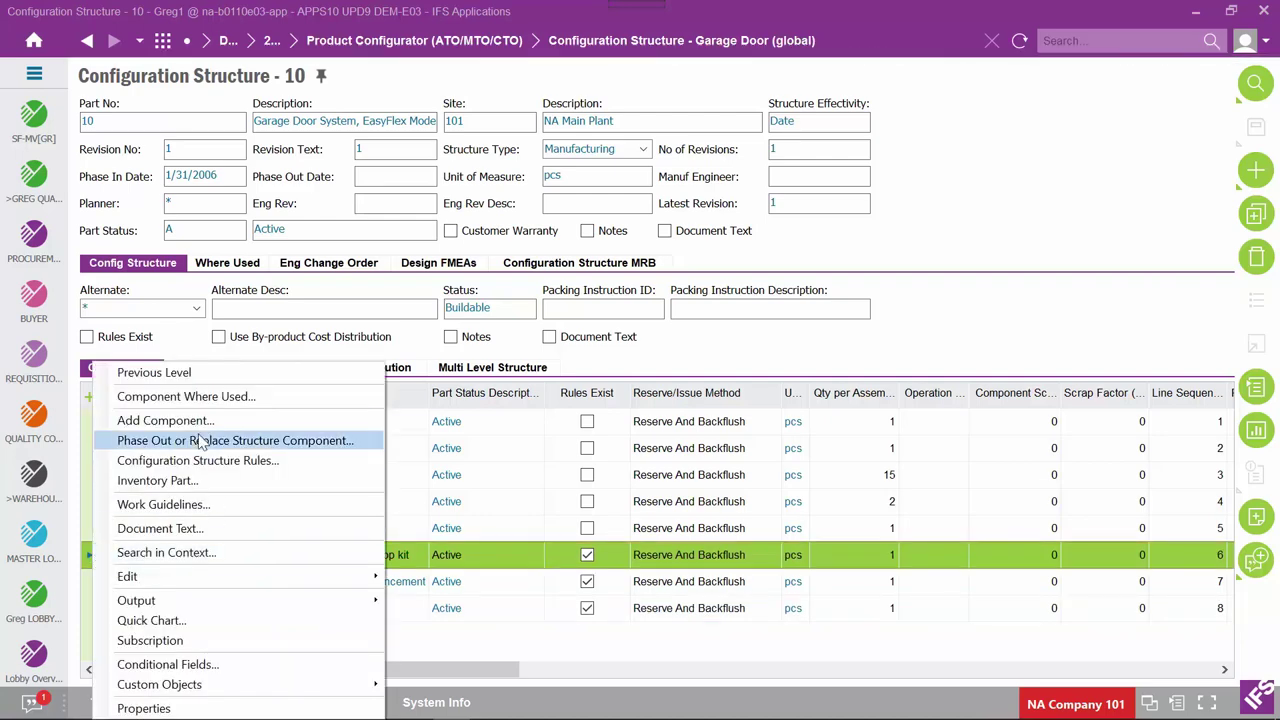
click(179, 461)
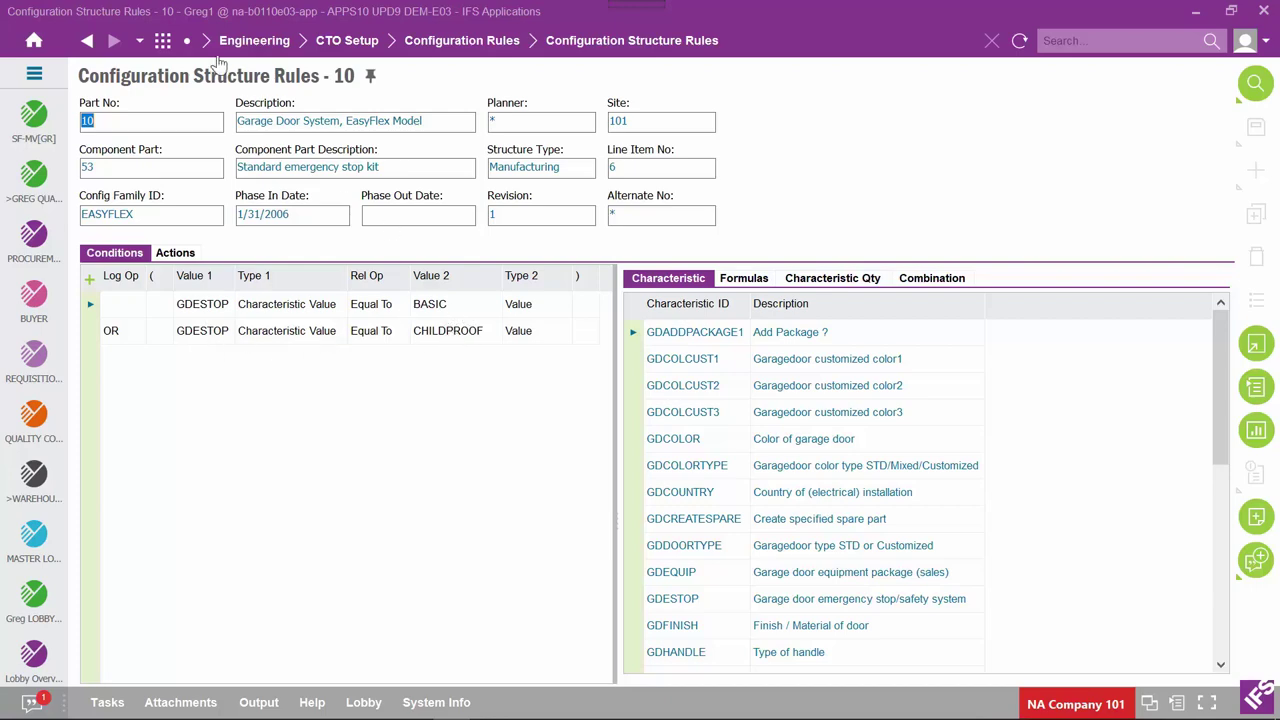
click(88, 42)
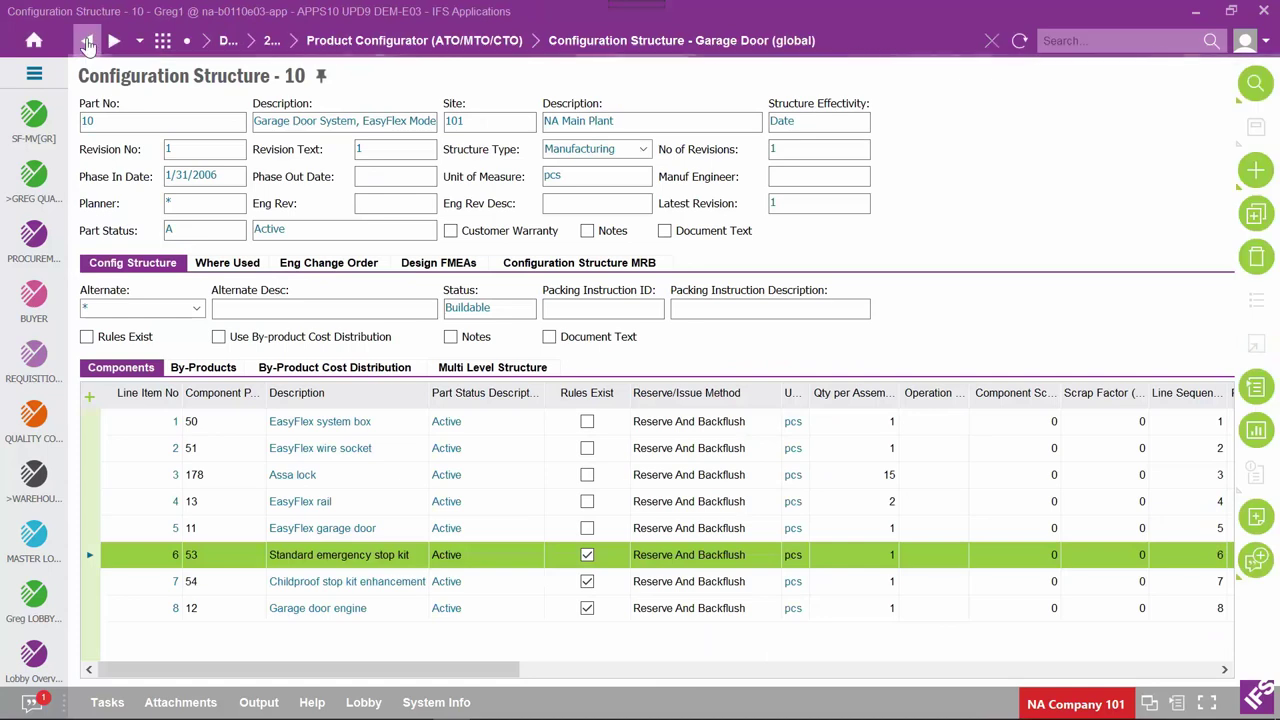
View the configuration structure rule conditions of component 54, Childproof stop kit enhancement, and return to the garage door structure
click(86, 584)
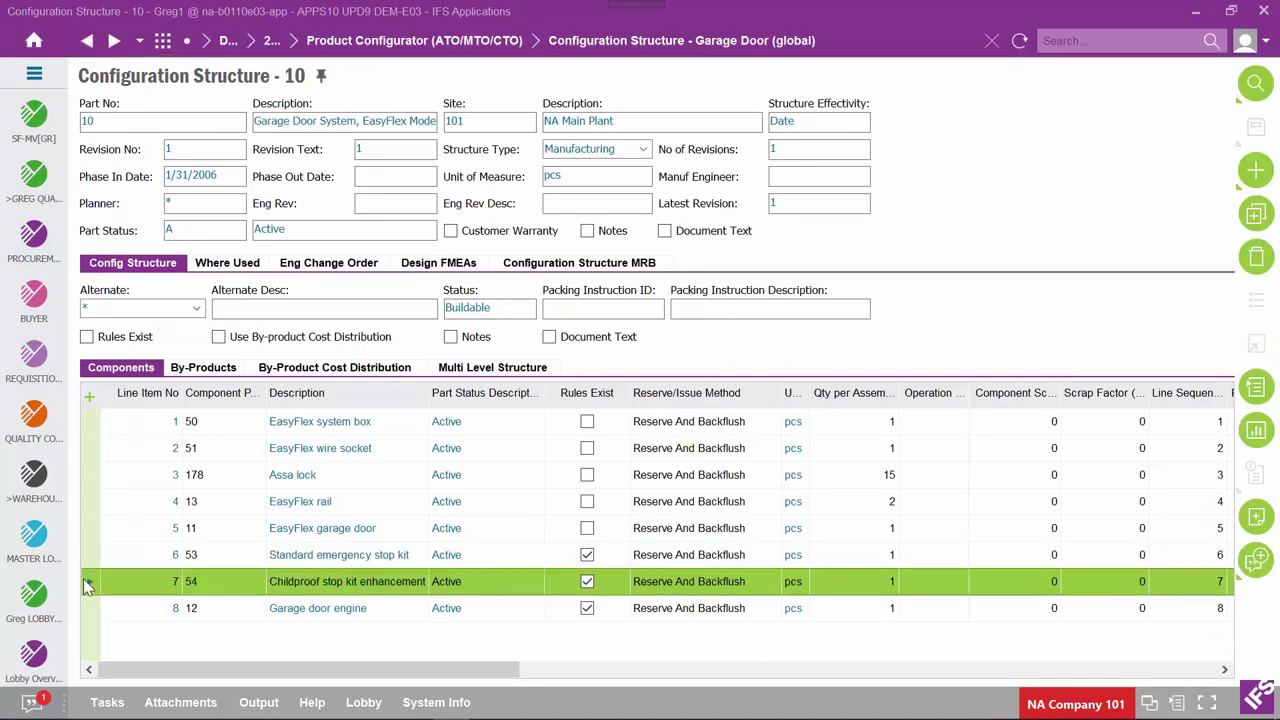
right_click(89, 587)
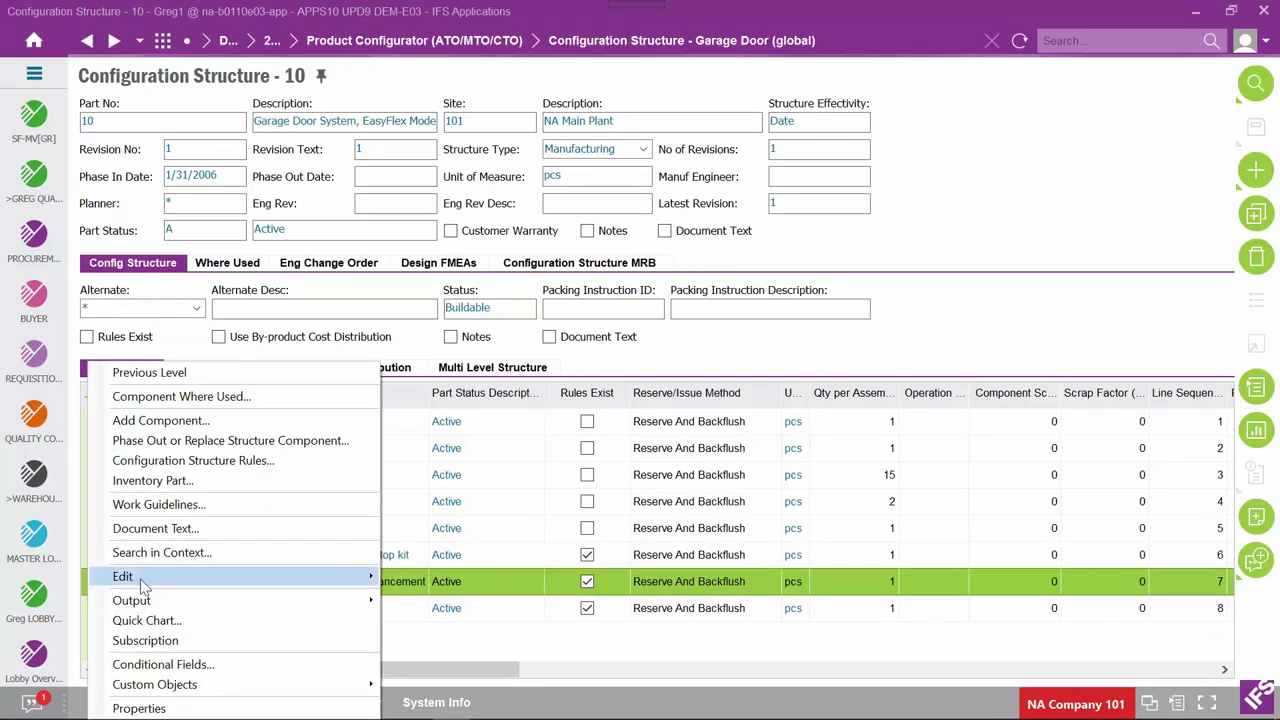
click(200, 461)
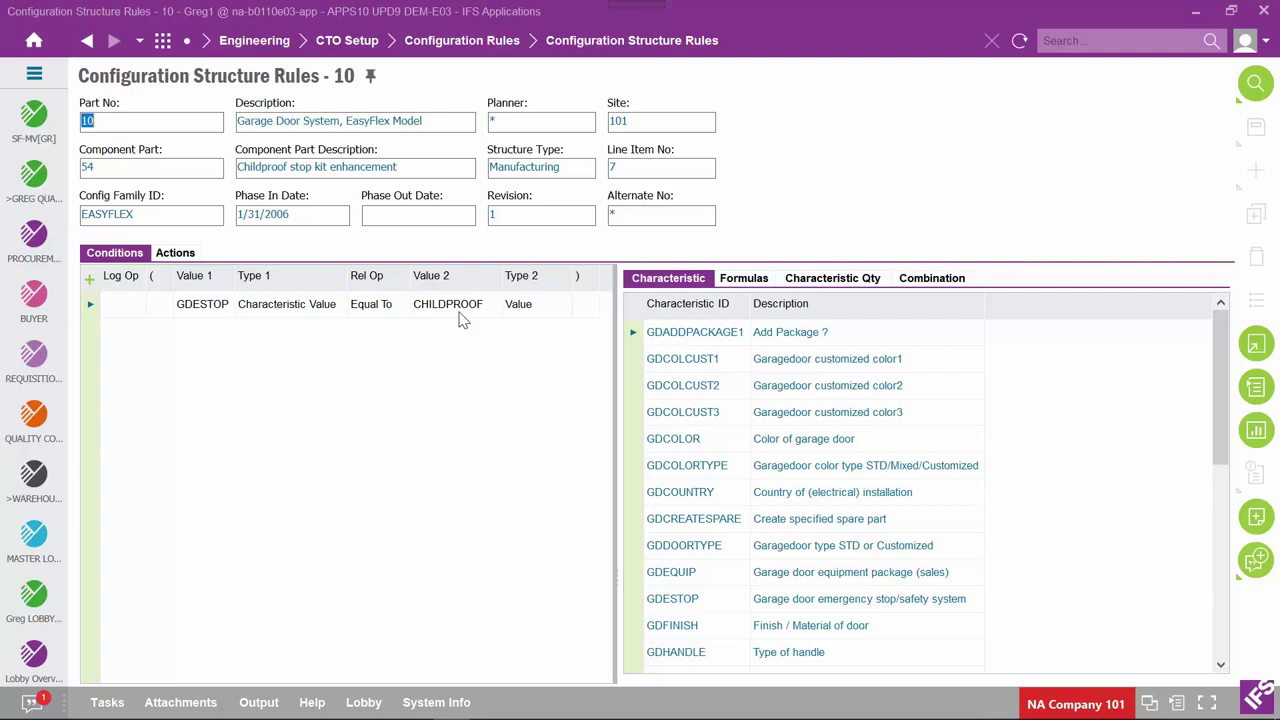
click(88, 44)
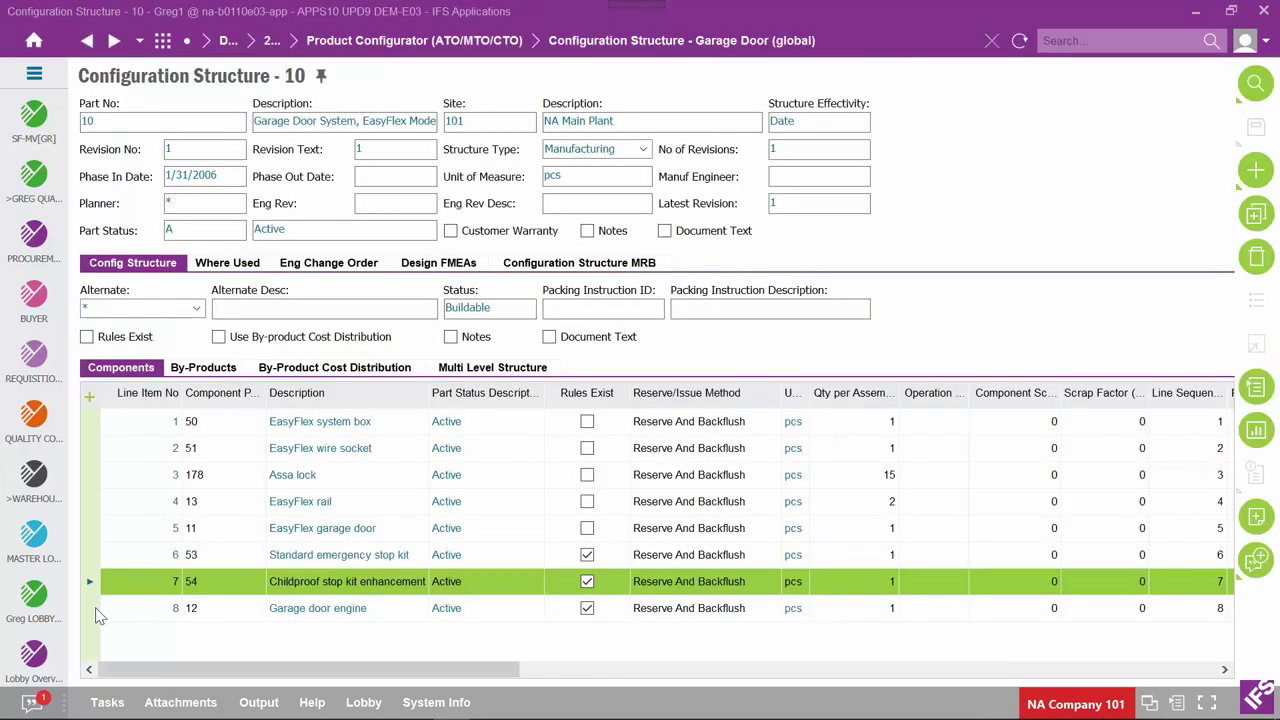
Review the configuration structure rule conditions and actions of component 12, Garage door engine, and return to the garage door structure
click(91, 610)
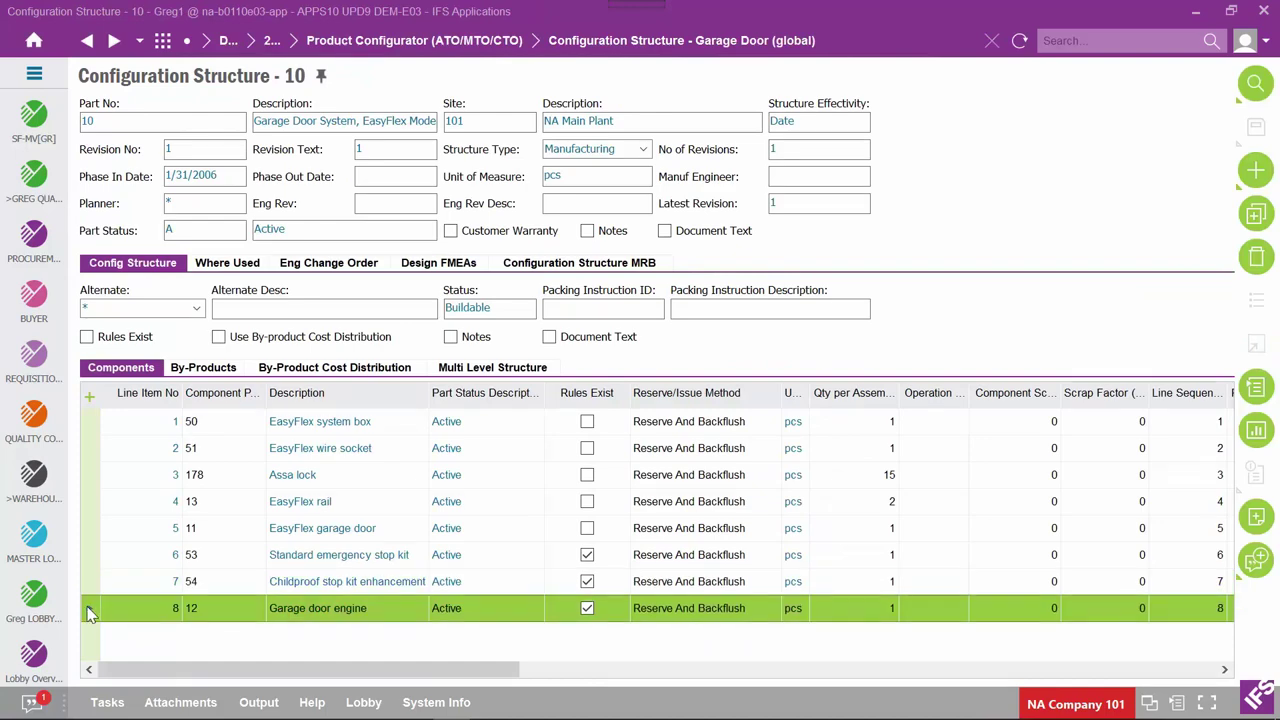
right_click(88, 613)
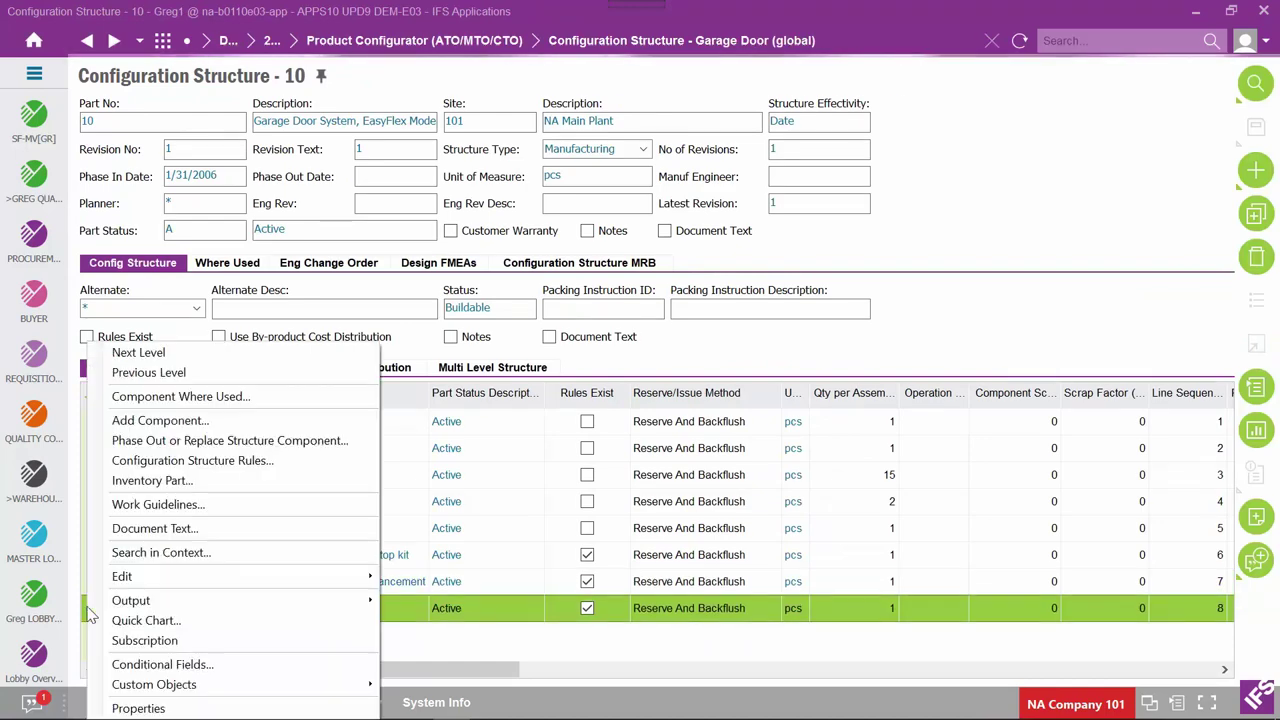
click(214, 462)
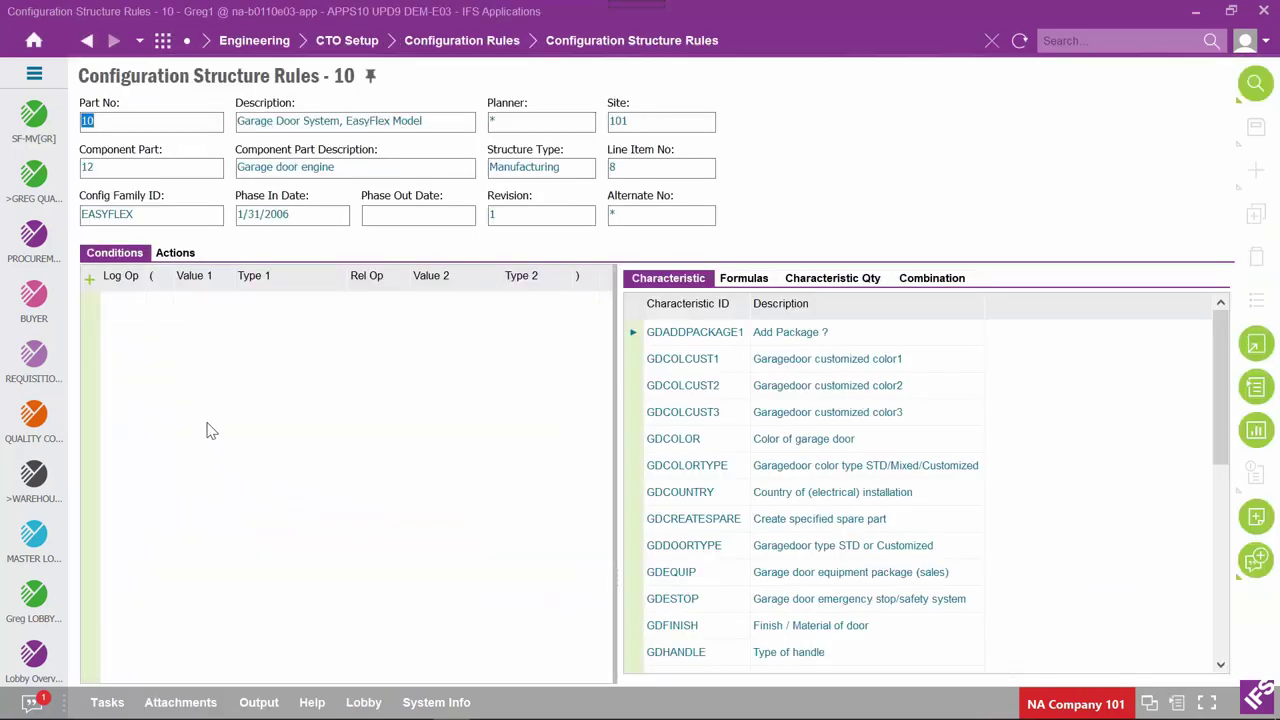
click(175, 253)
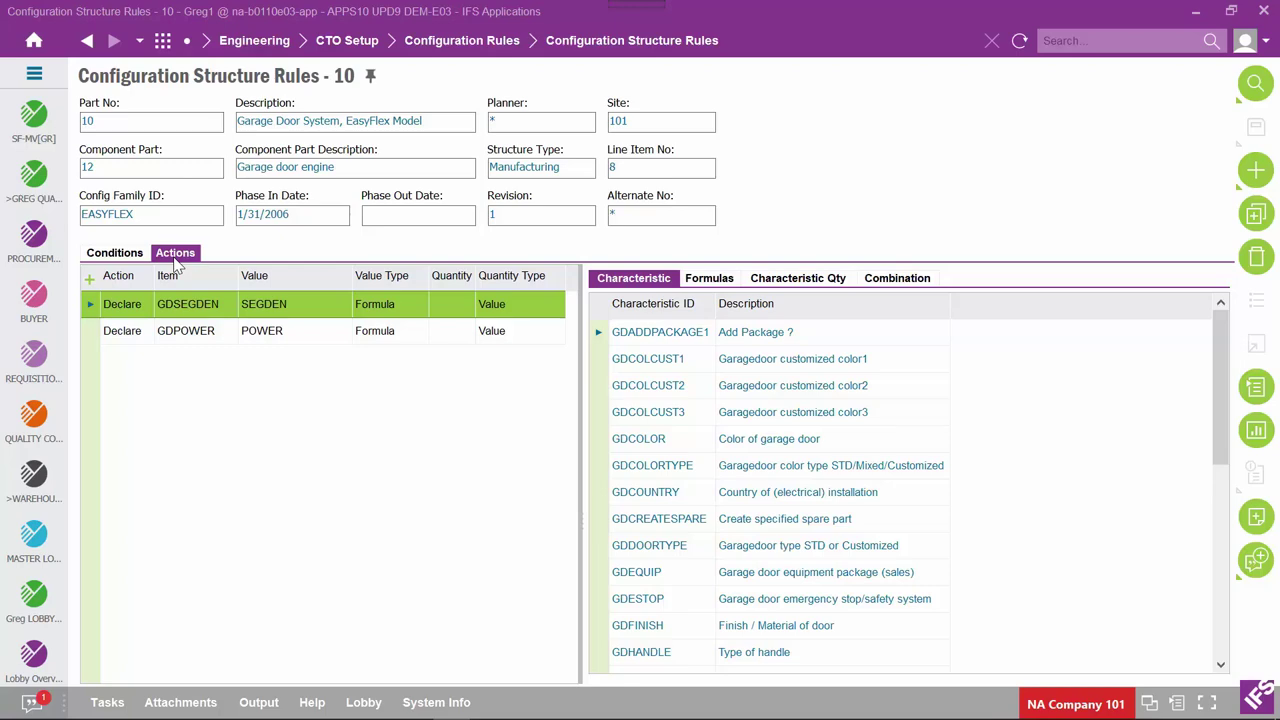
click(88, 43)
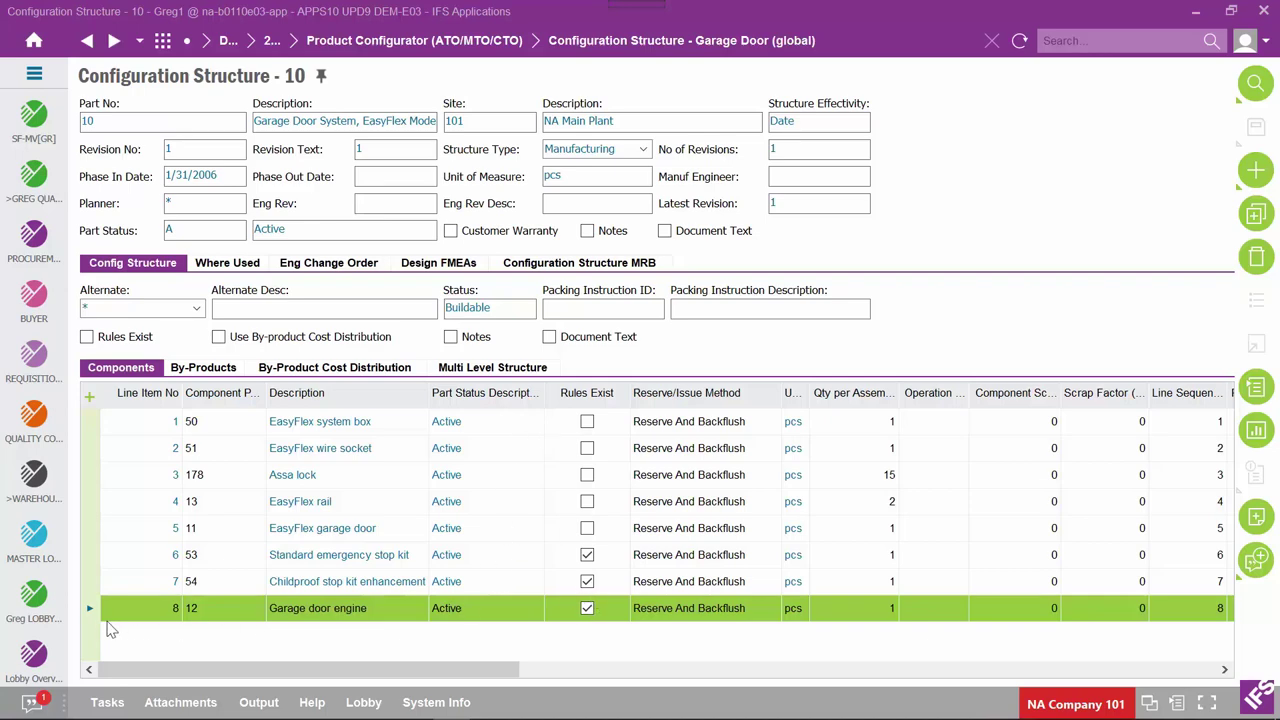
Open the next-level structure of component 12, Garage door engine, revision 1, look through its components, and return to the garage door structure
right_click(88, 610)
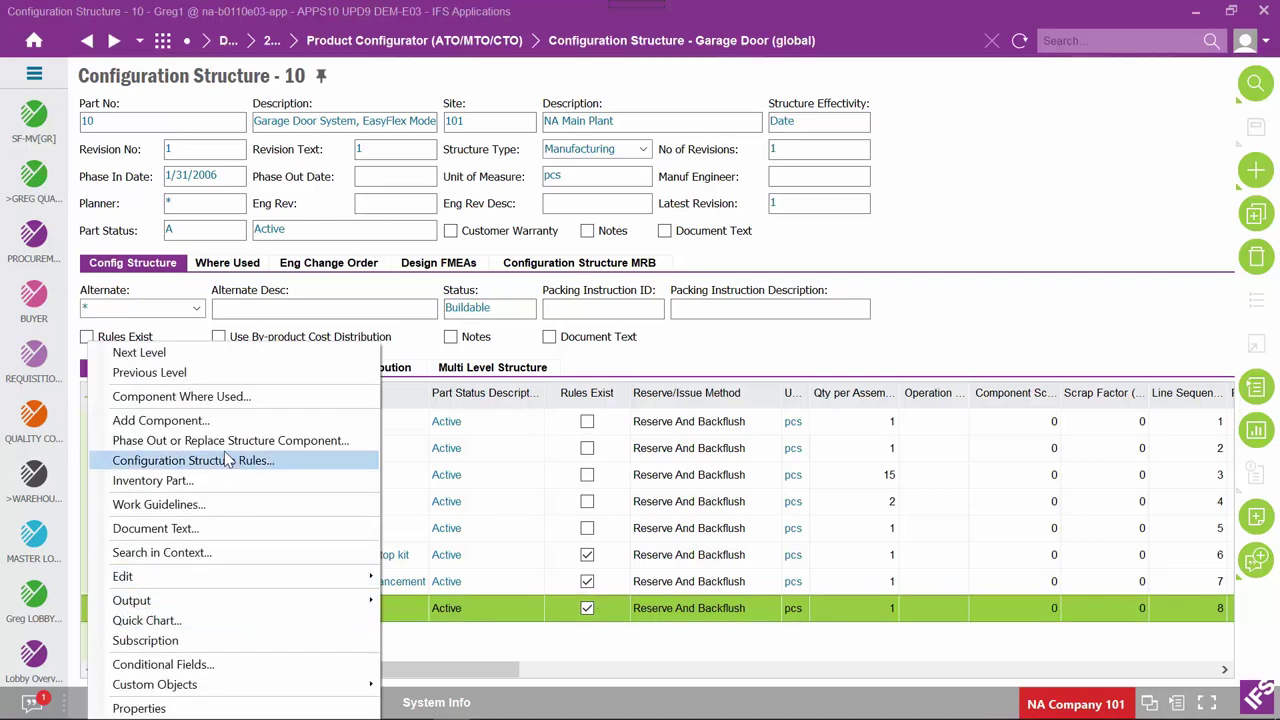
click(186, 356)
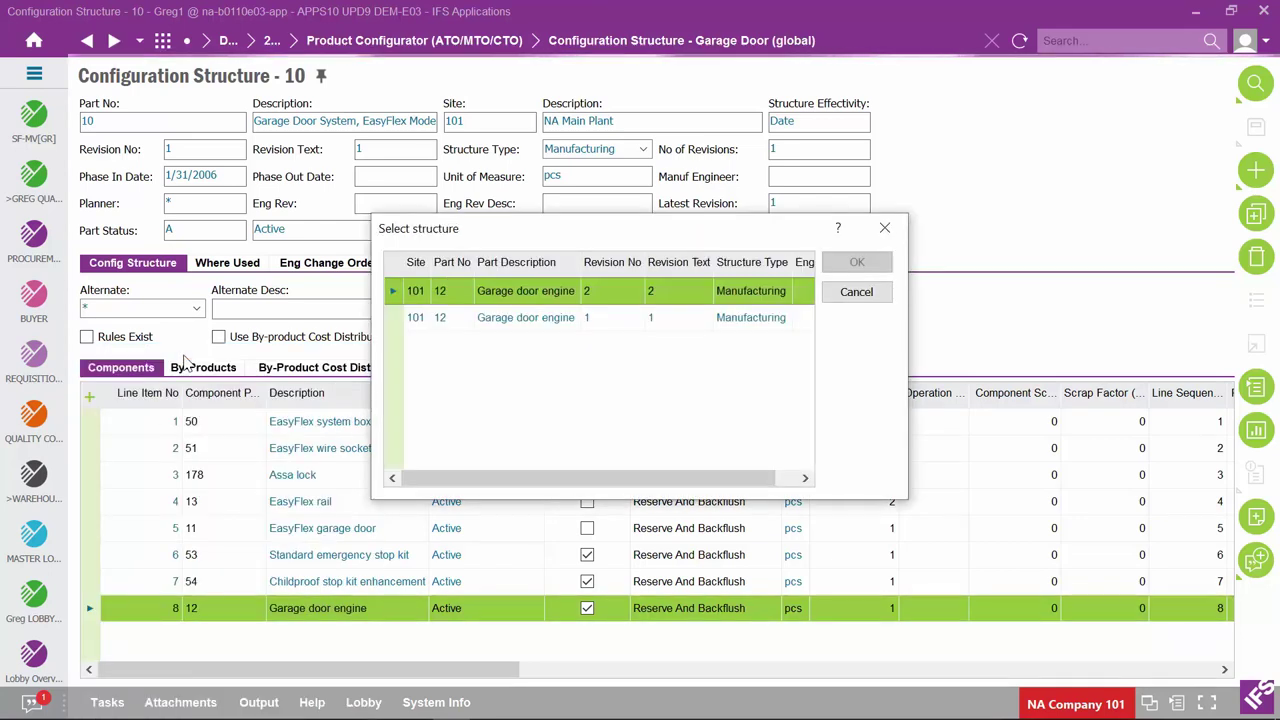
click(392, 318)
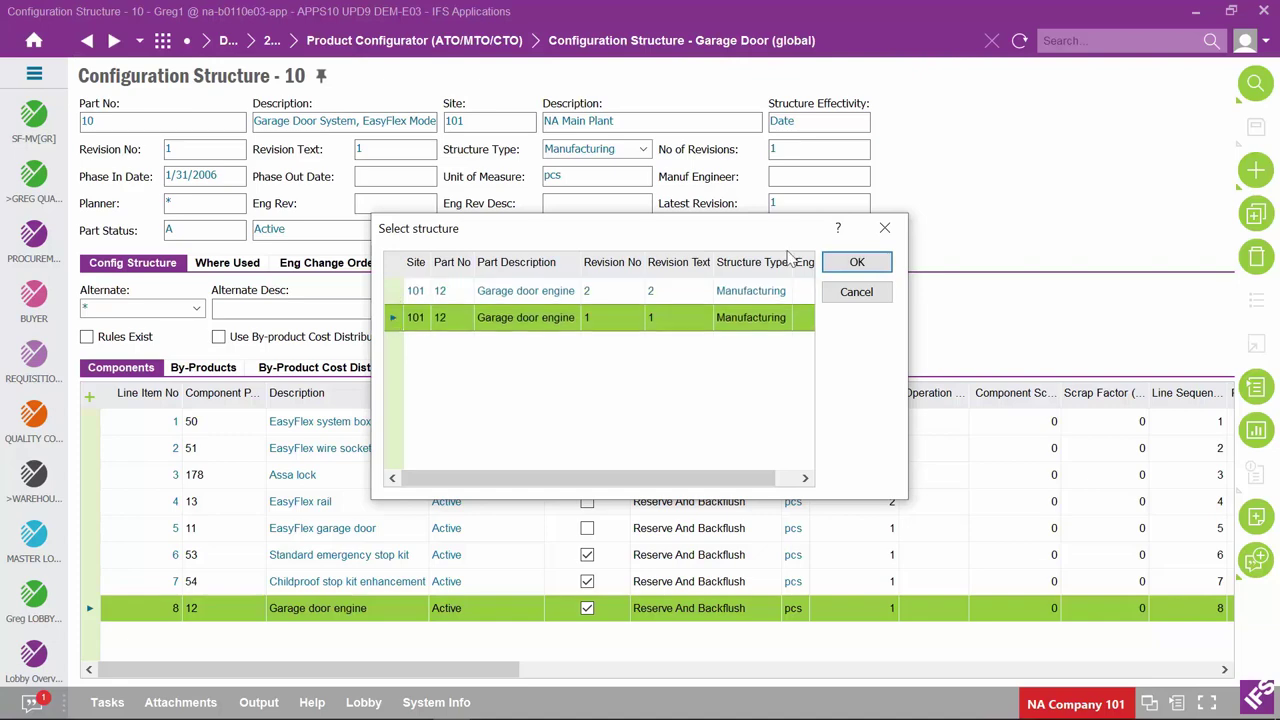
click(830, 261)
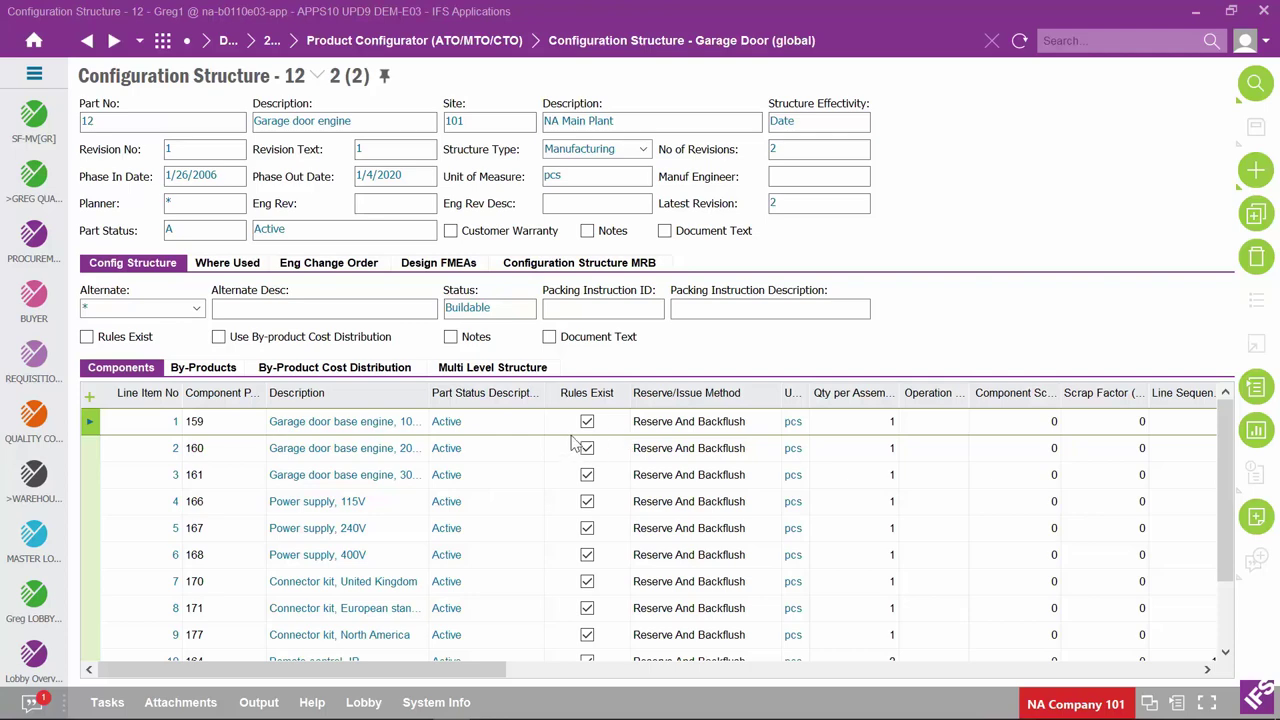
scroll(572, 445, down, 2)
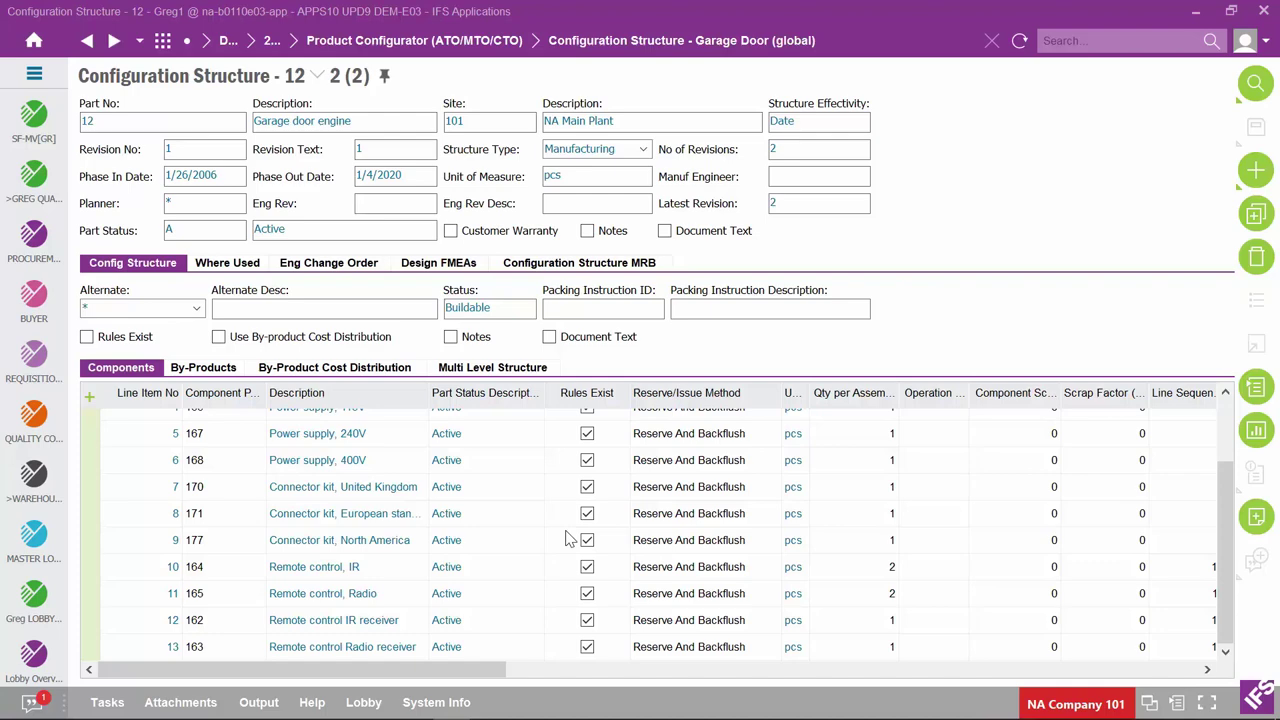
click(87, 40)
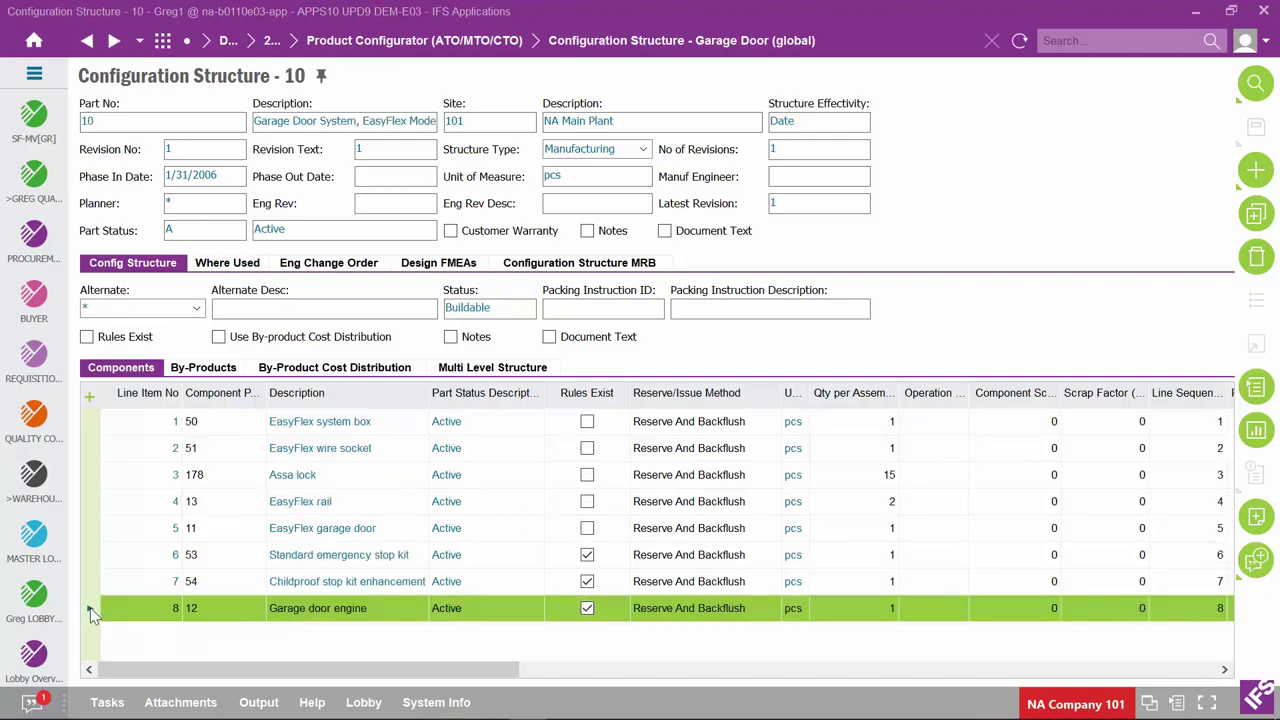
Open the configuration structure rules of component 12, Garage door engine, and view their actions
right_click(90, 613)
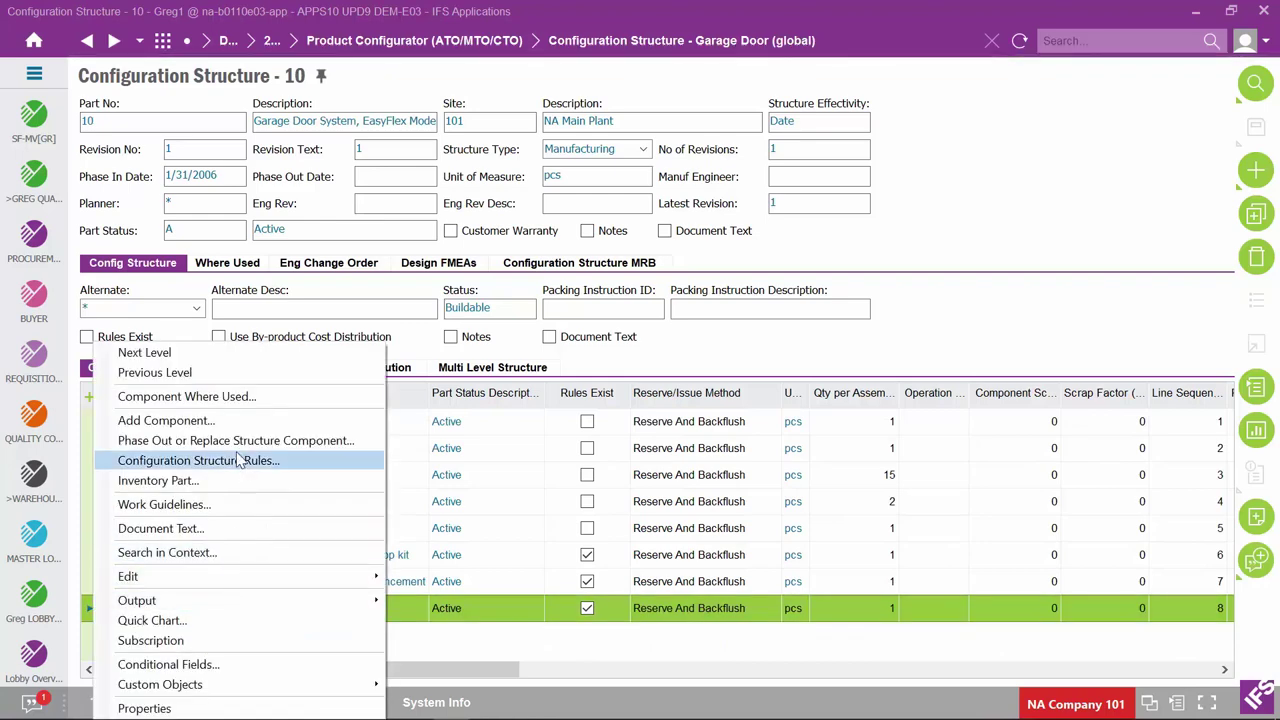
click(203, 462)
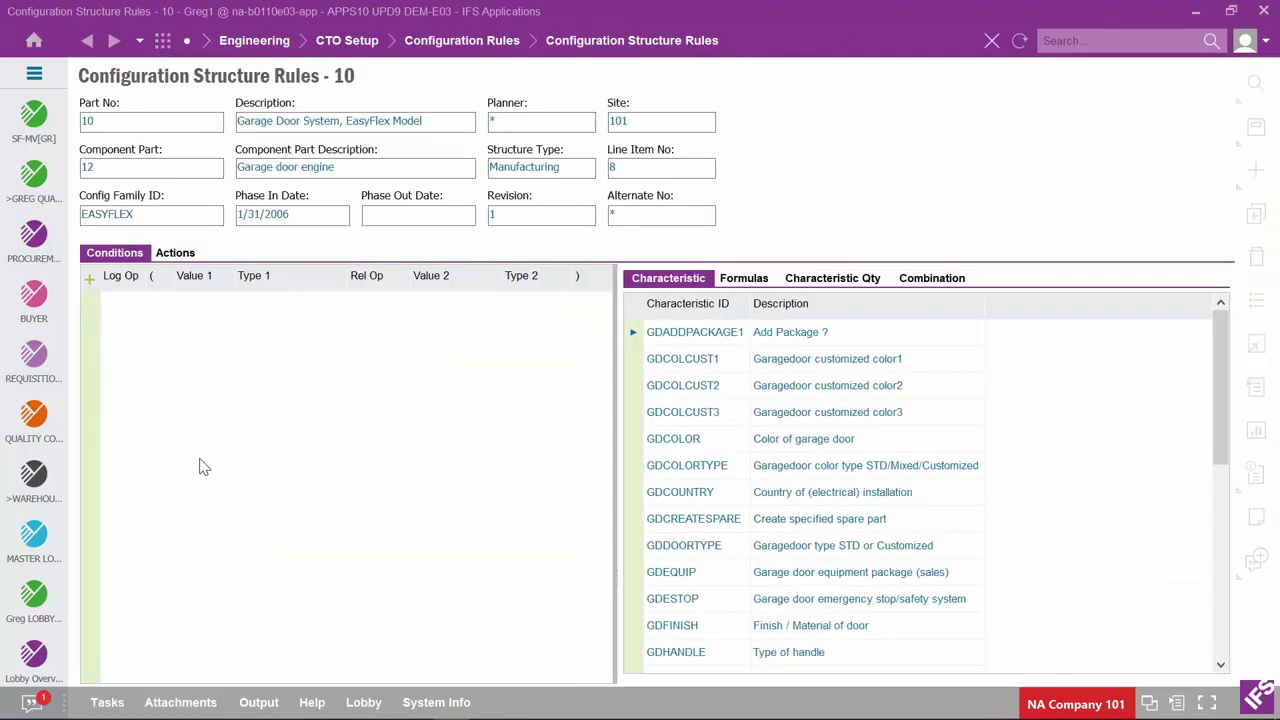
click(175, 253)
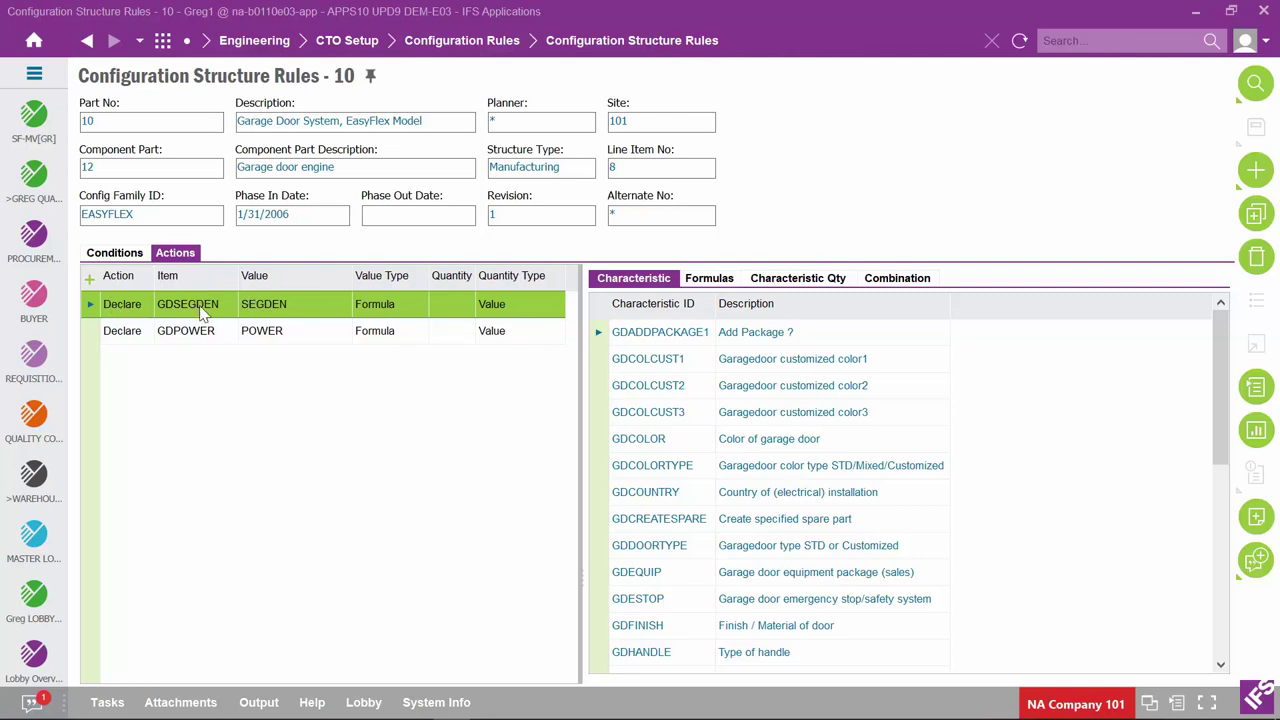
Open the SEGDEN configuration formula from the rule's formulas, test it, and return to the configuration structure rules
click(711, 284)
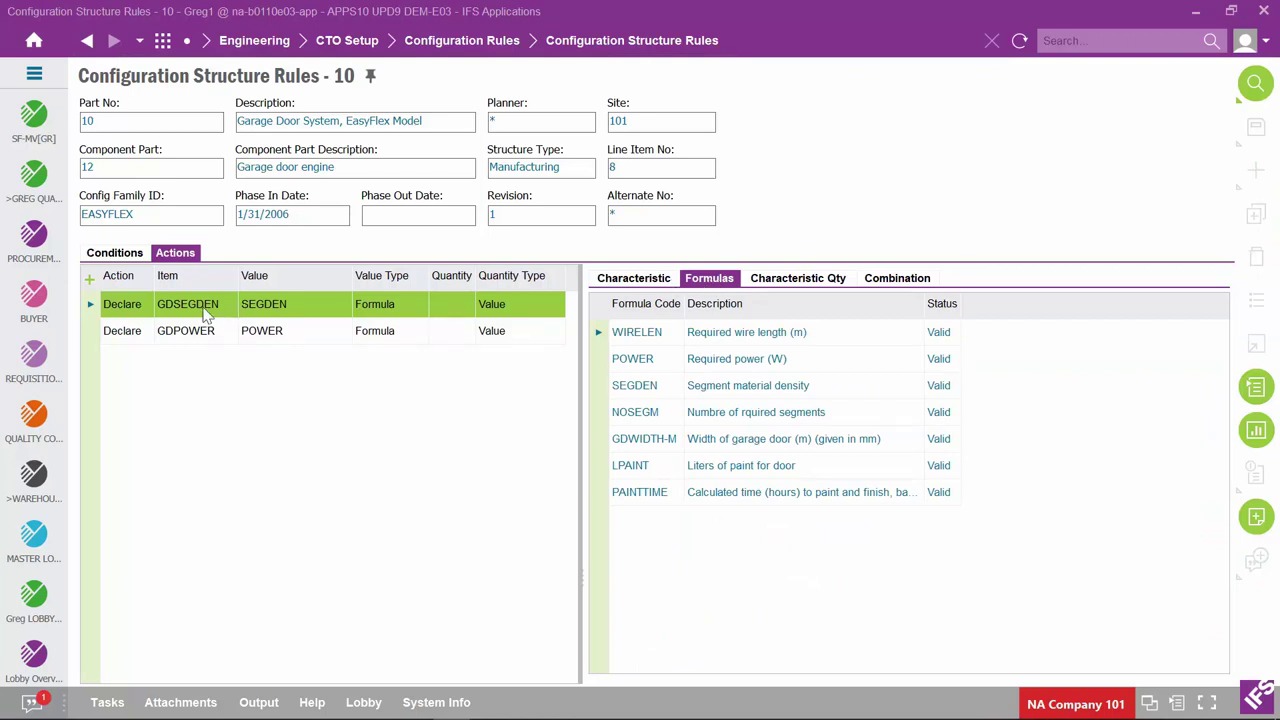
right_click(605, 387)
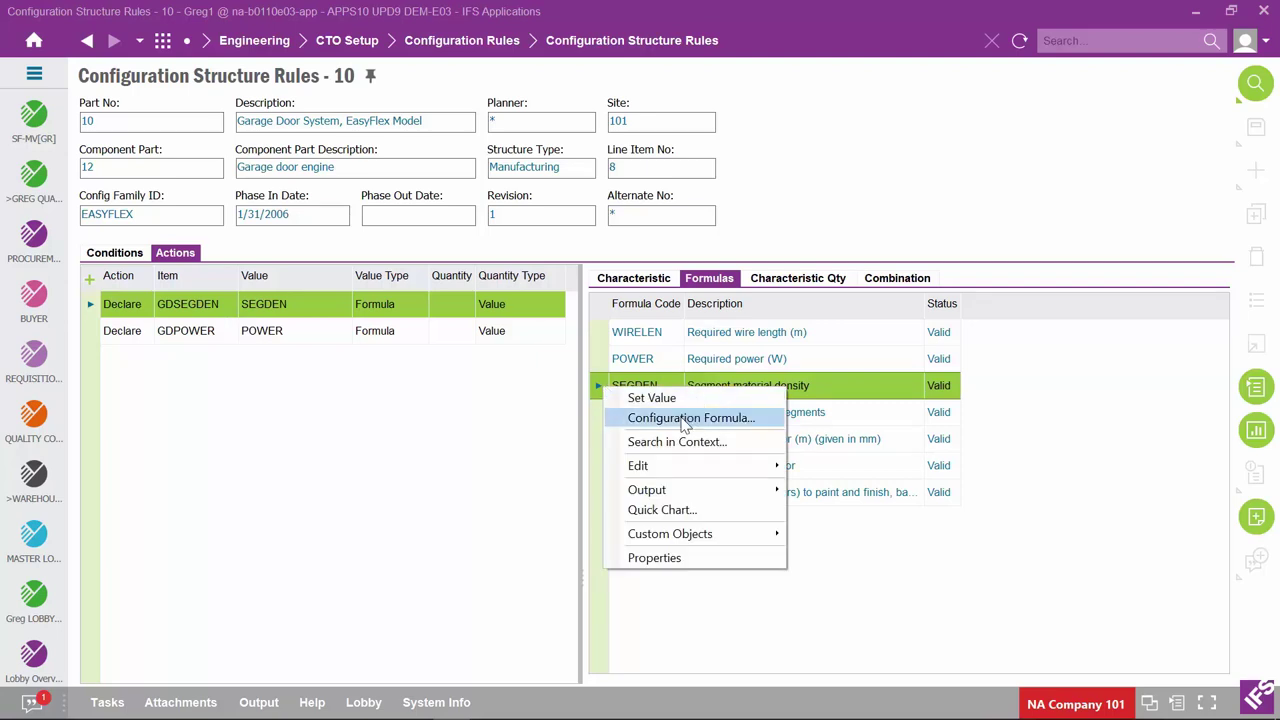
click(684, 418)
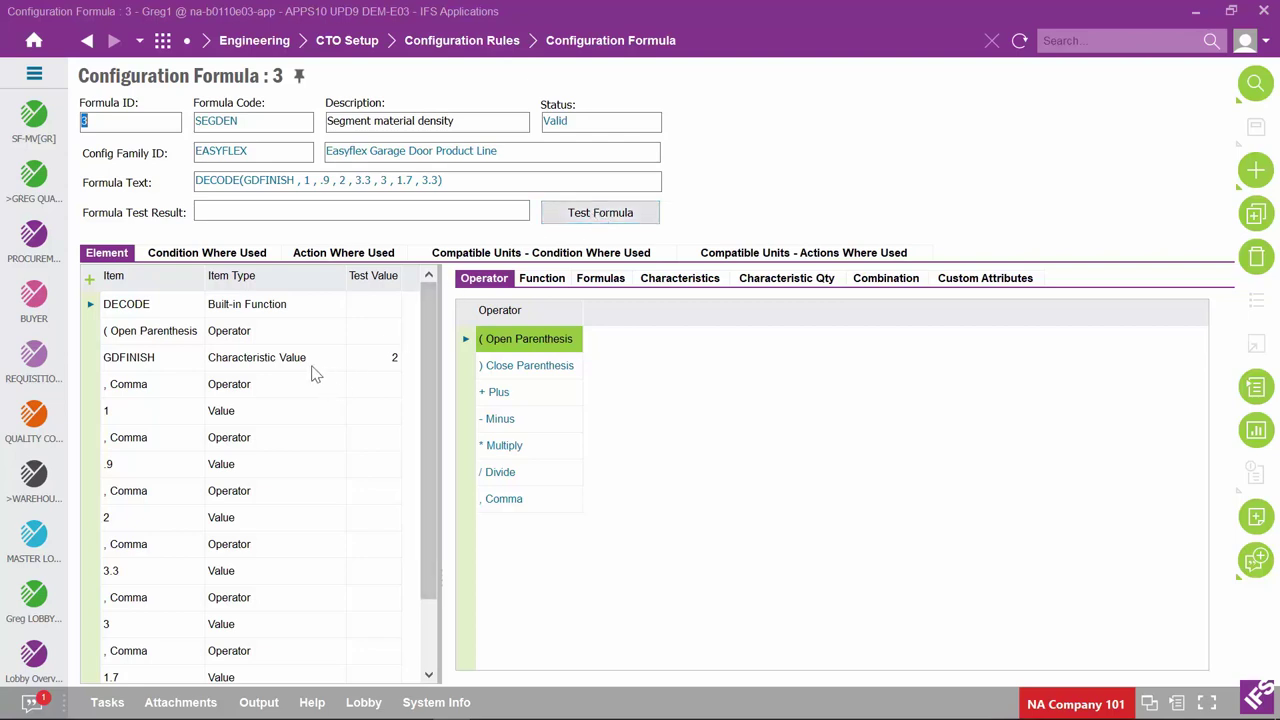
click(582, 220)
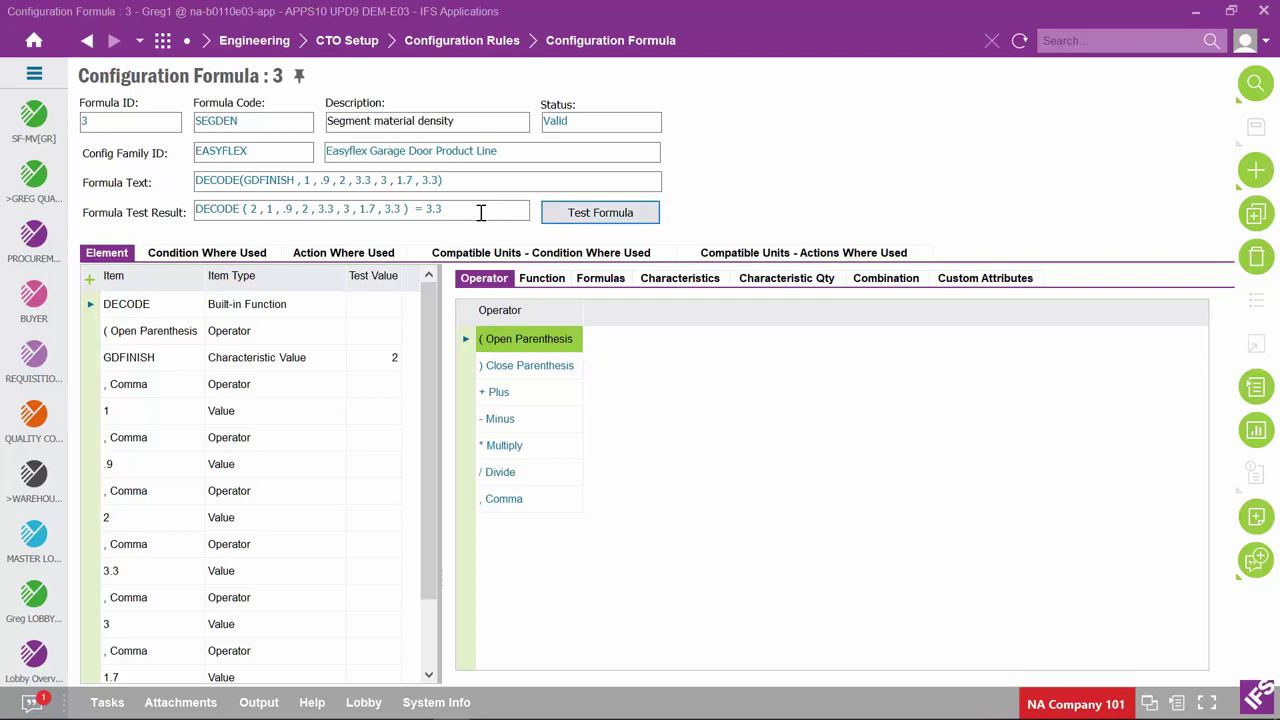
click(87, 40)
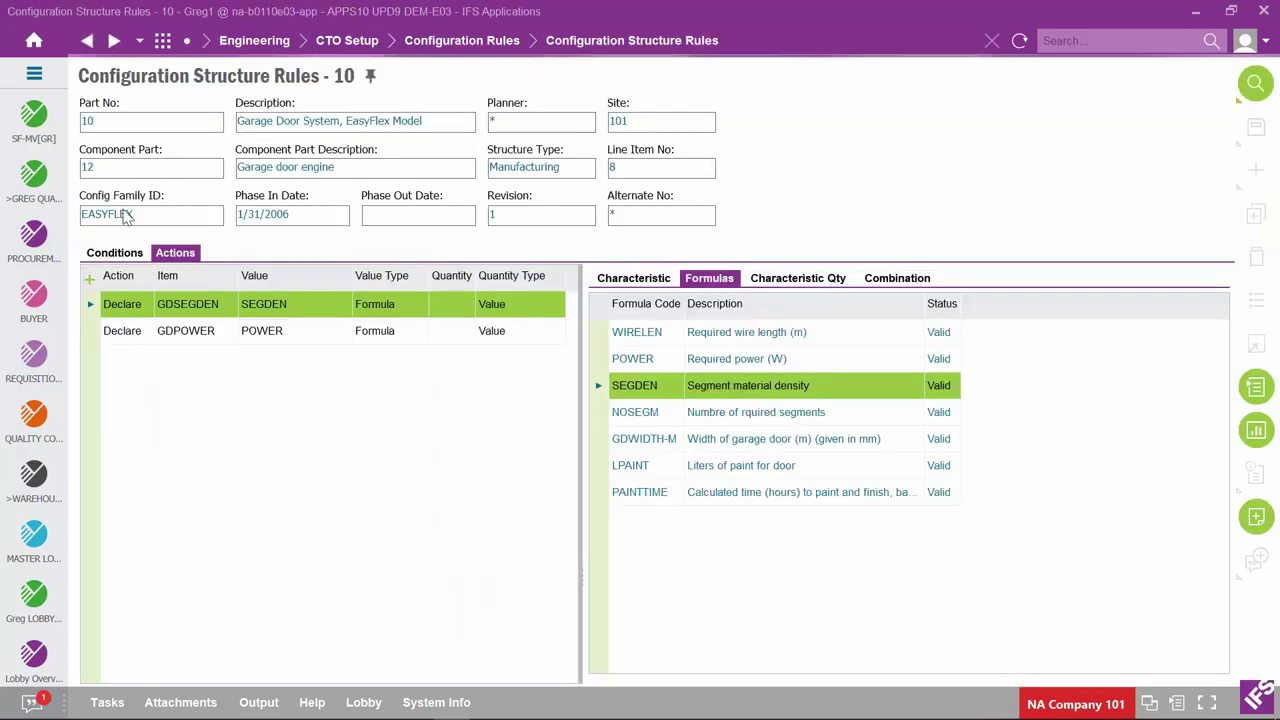
Open the POWER configuration formula for the GDPOWER action, test it, and go back out of the formula
click(99, 335)
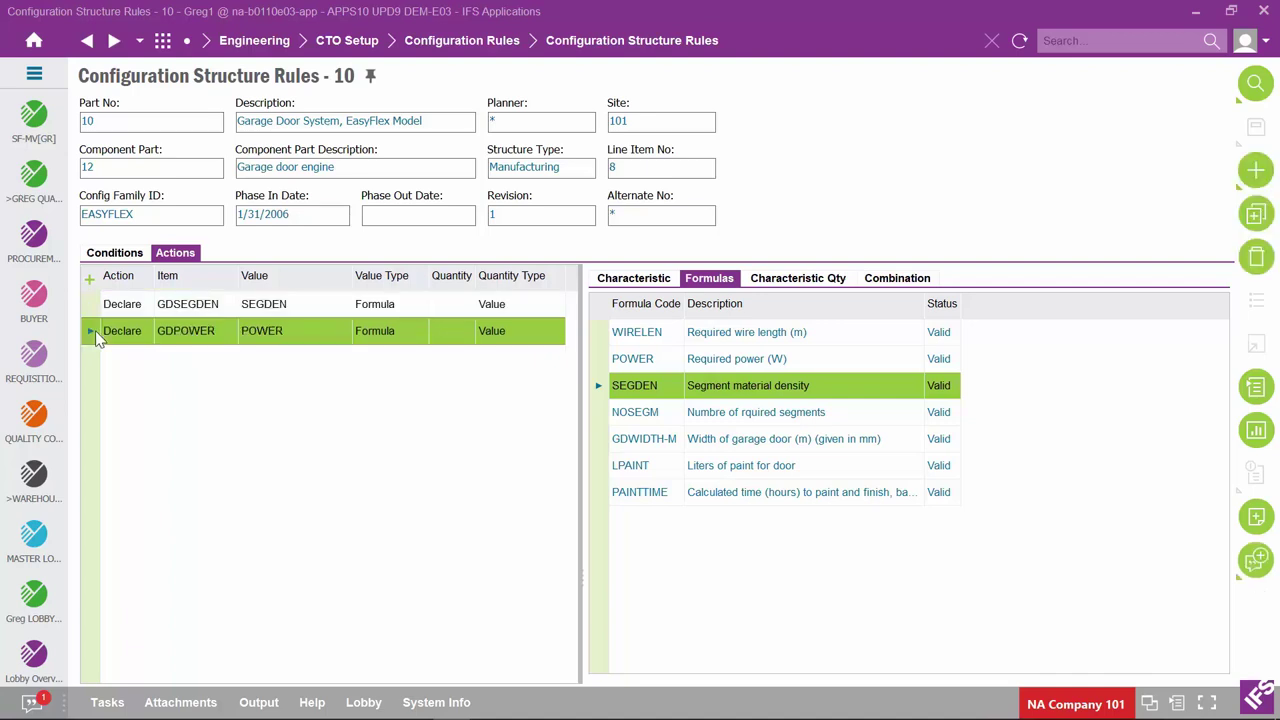
click(594, 362)
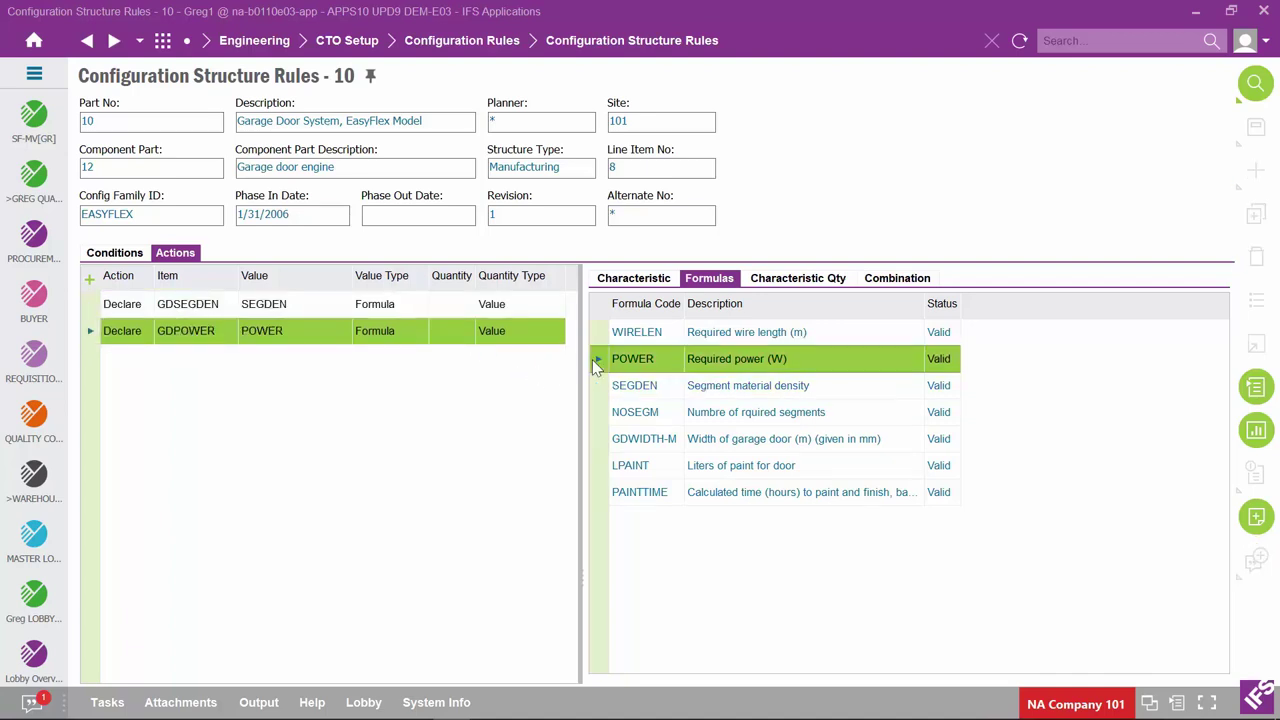
right_click(597, 366)
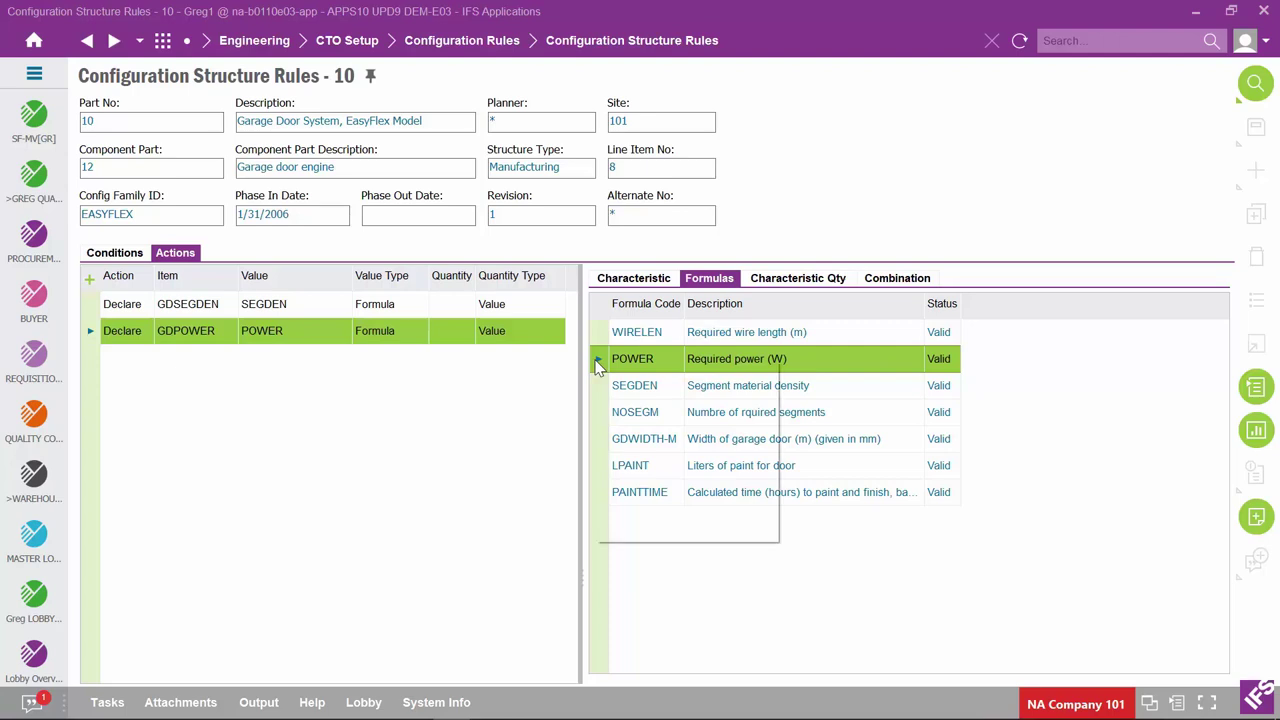
click(676, 398)
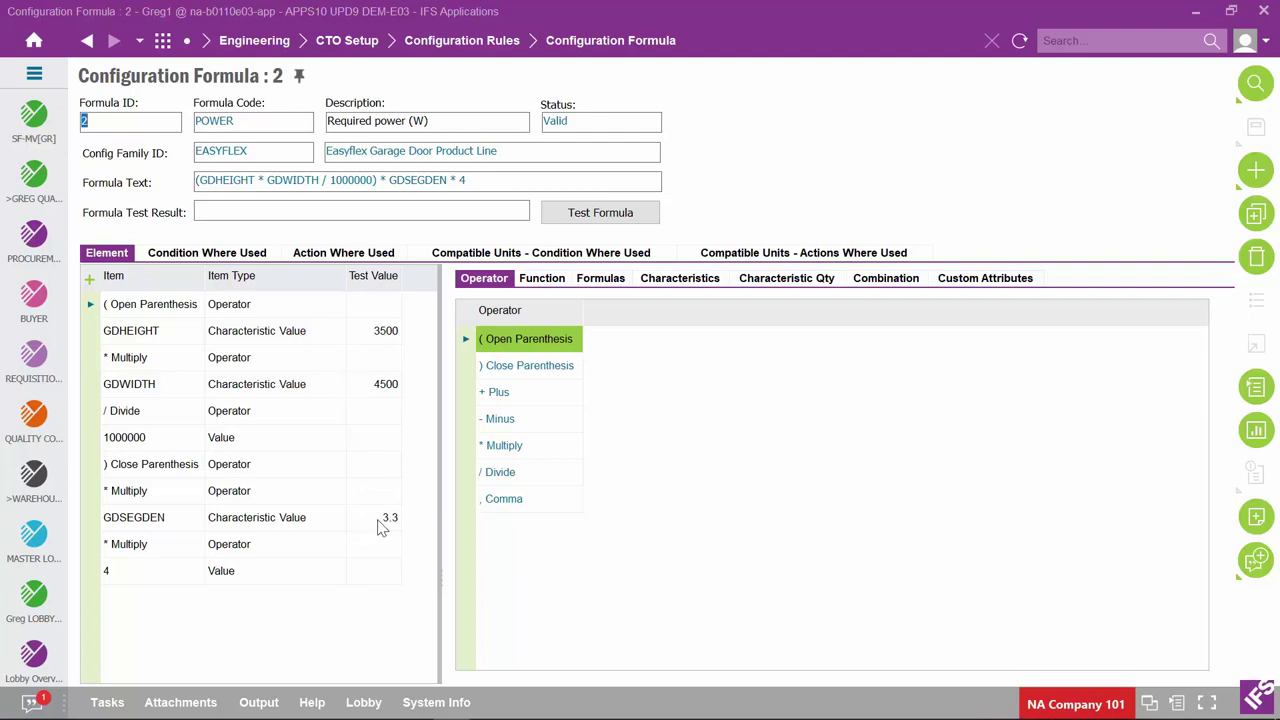
click(576, 218)
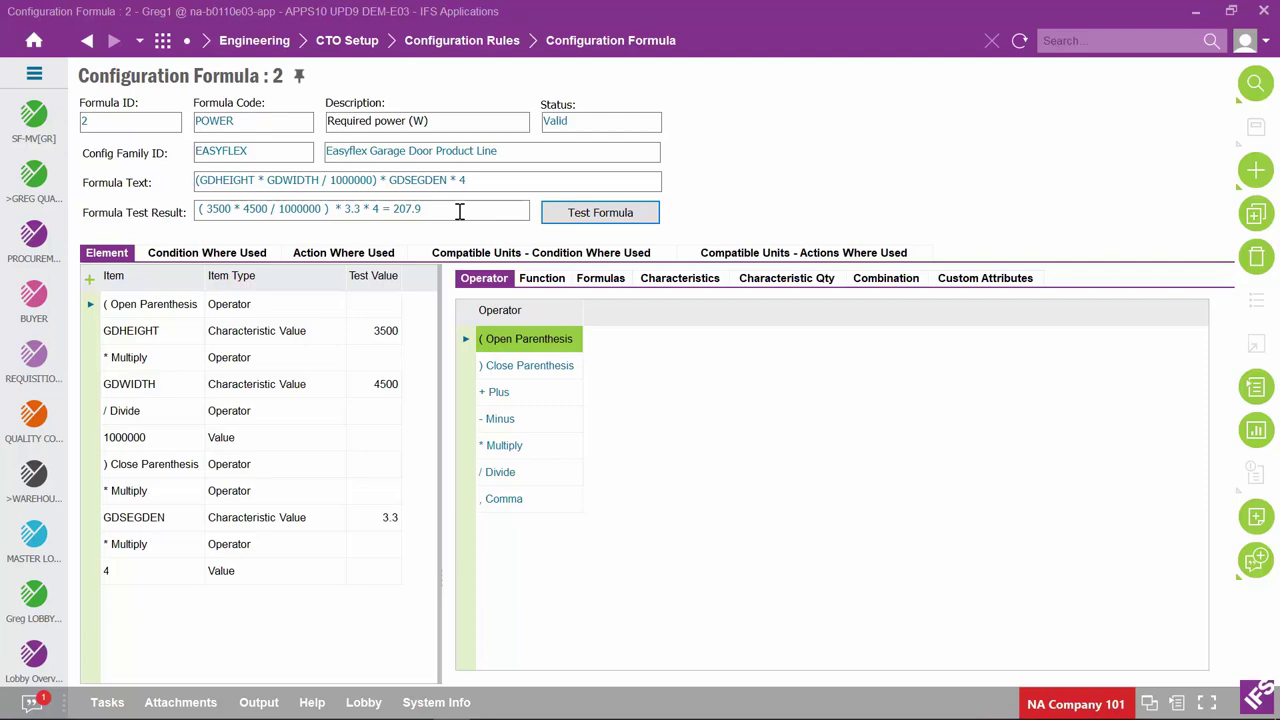
click(88, 42)
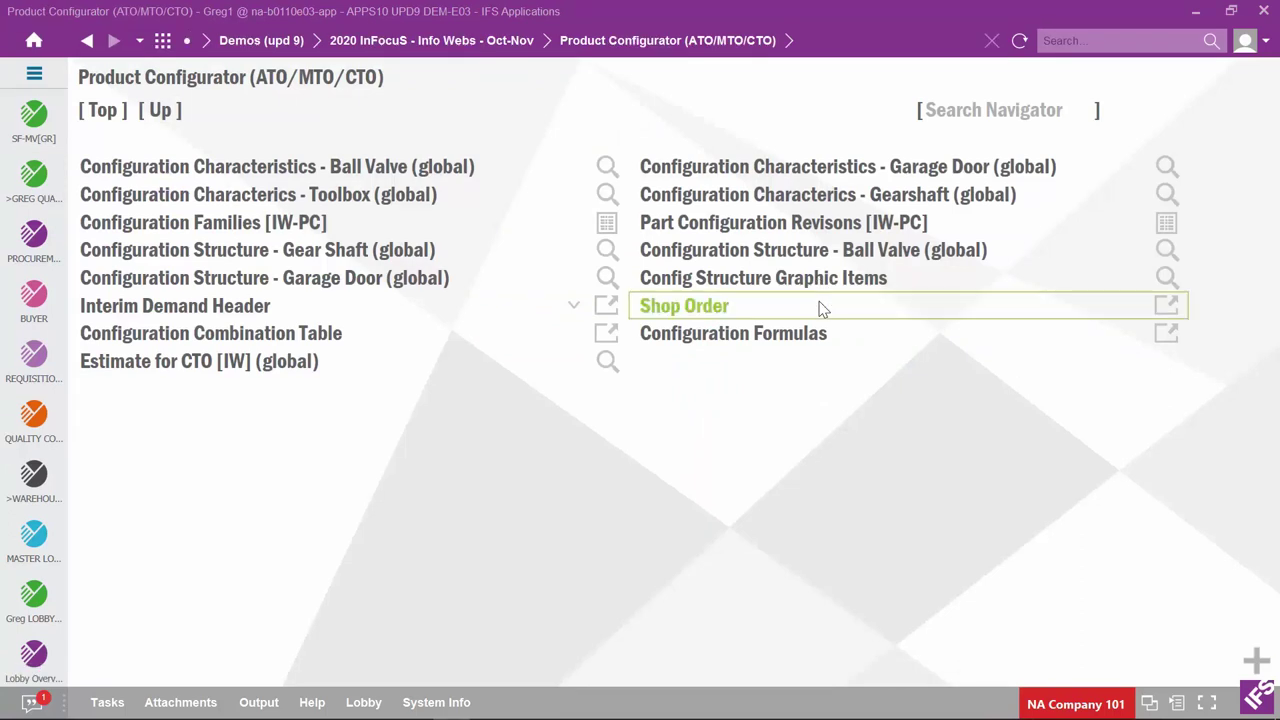
Open Config Structure Graphic Items, expand part 10, and view the rule actions of component 12, Garage door engine
click(823, 285)
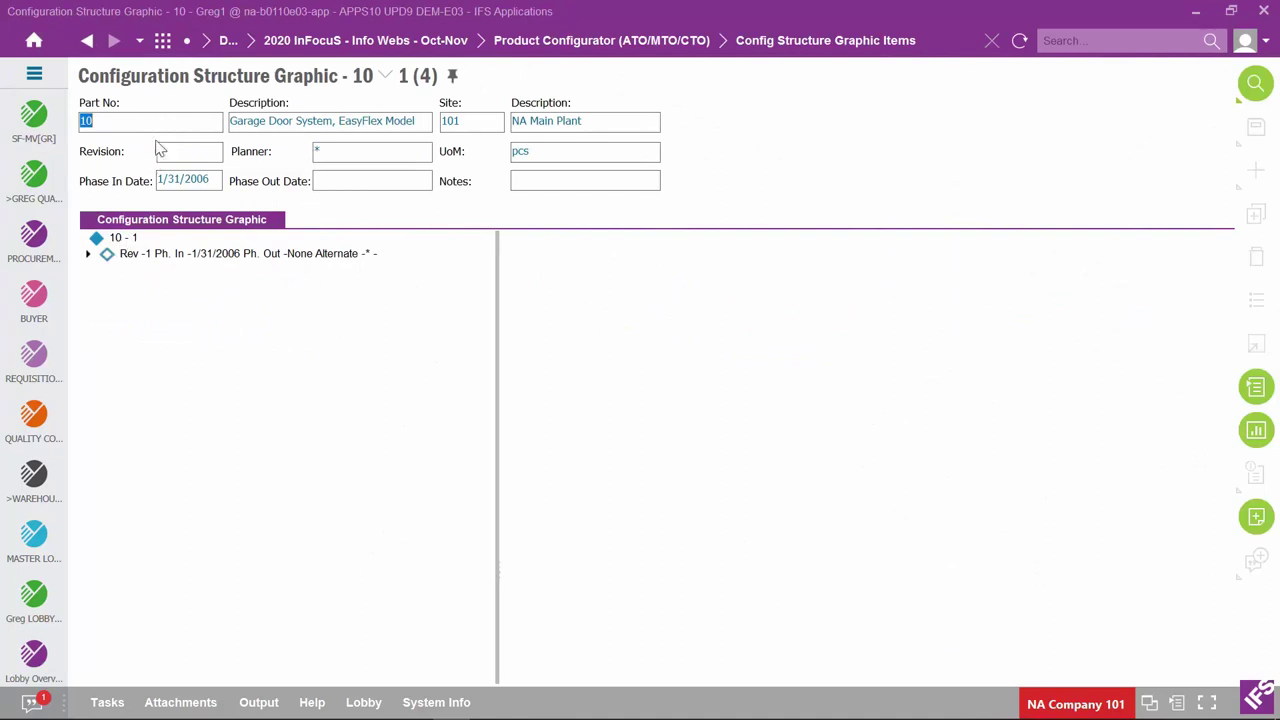
click(115, 240)
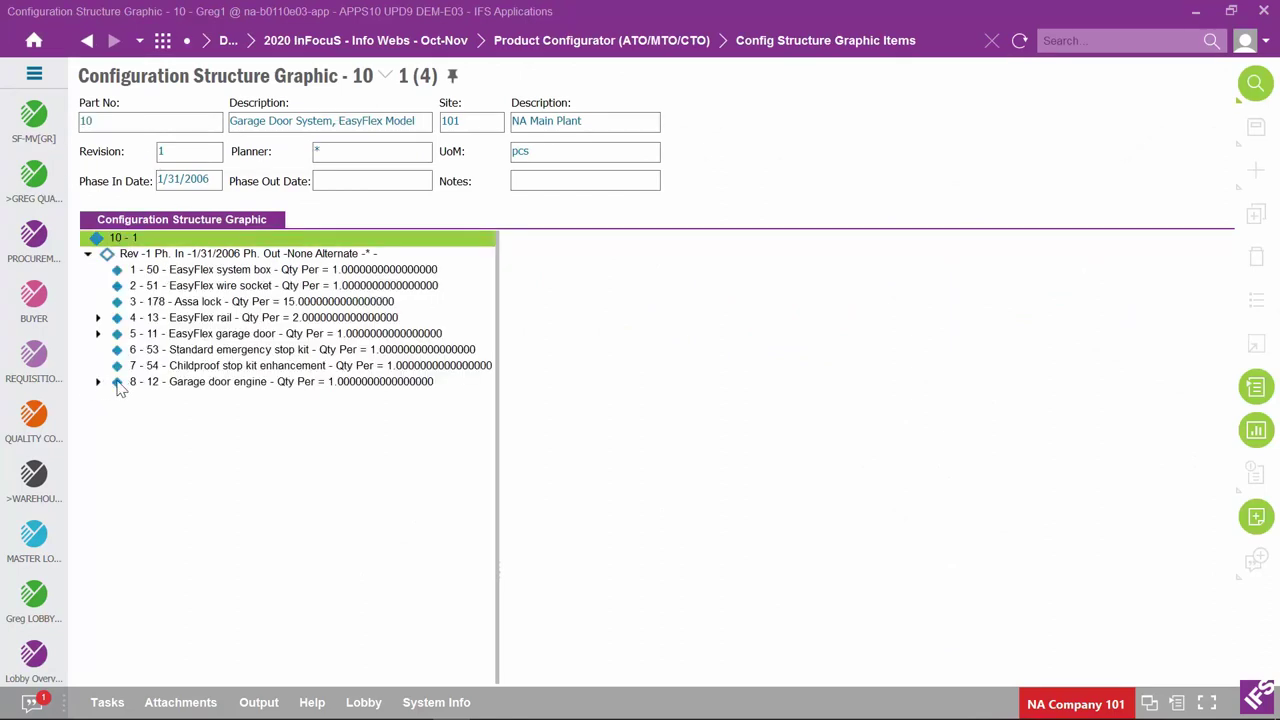
click(169, 388)
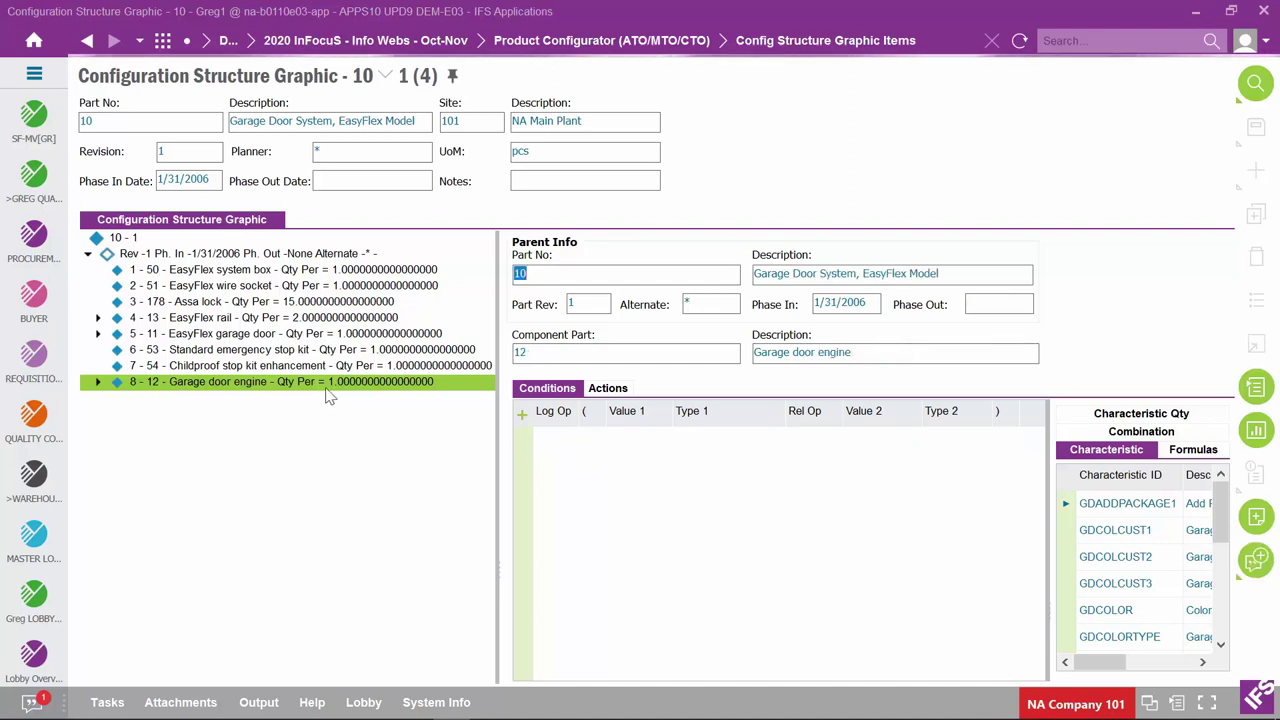
click(605, 390)
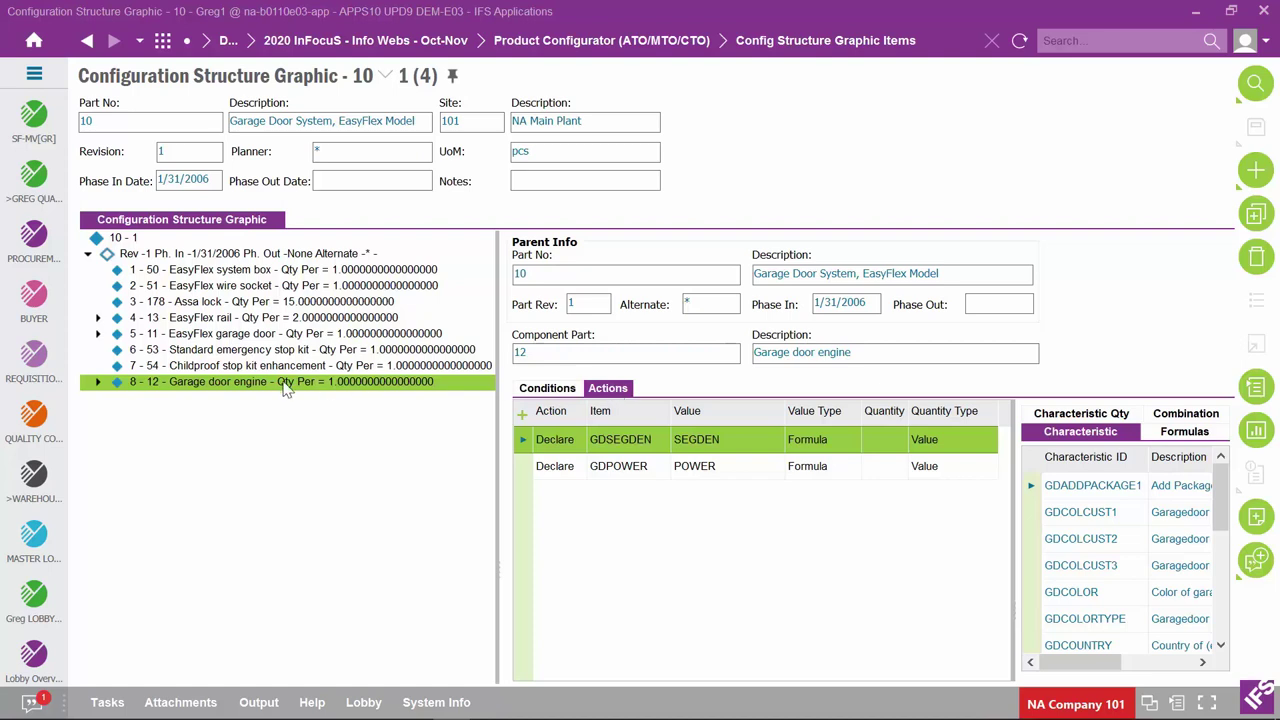
Expand revision 1 of the garage door engine and review the rule conditions of the 100W, 200W and 300W base engines
click(97, 384)
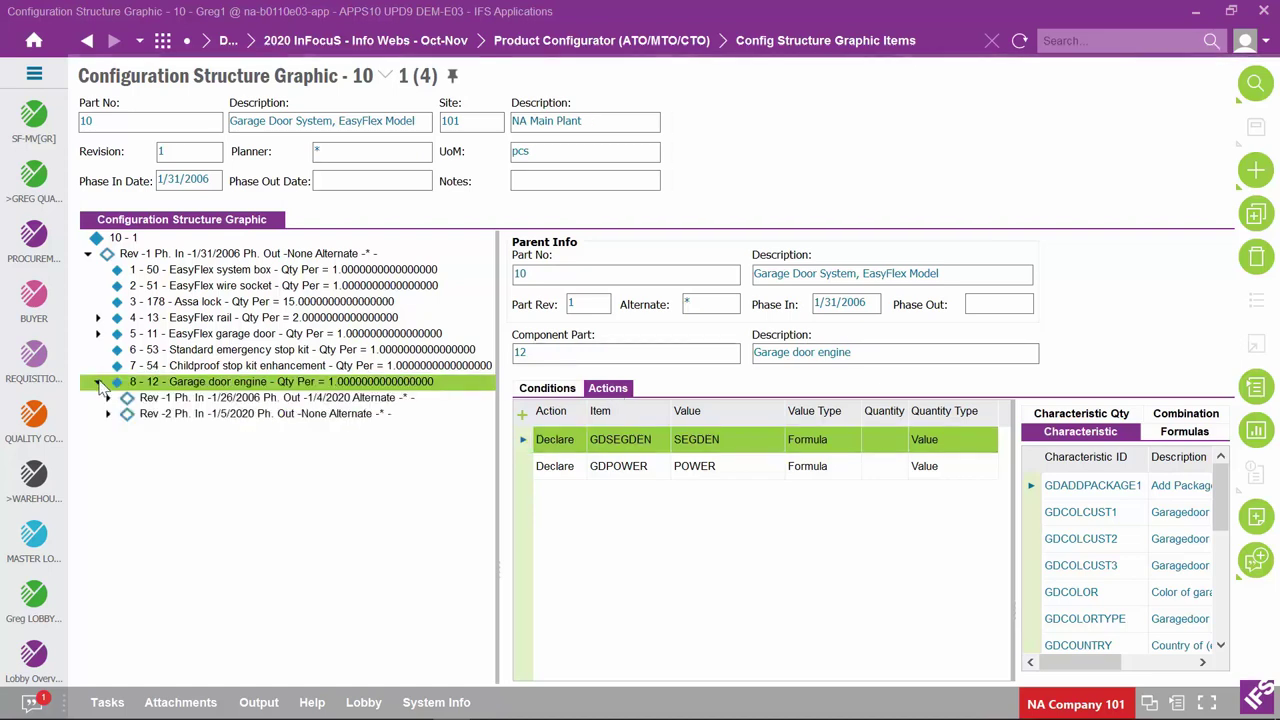
click(108, 398)
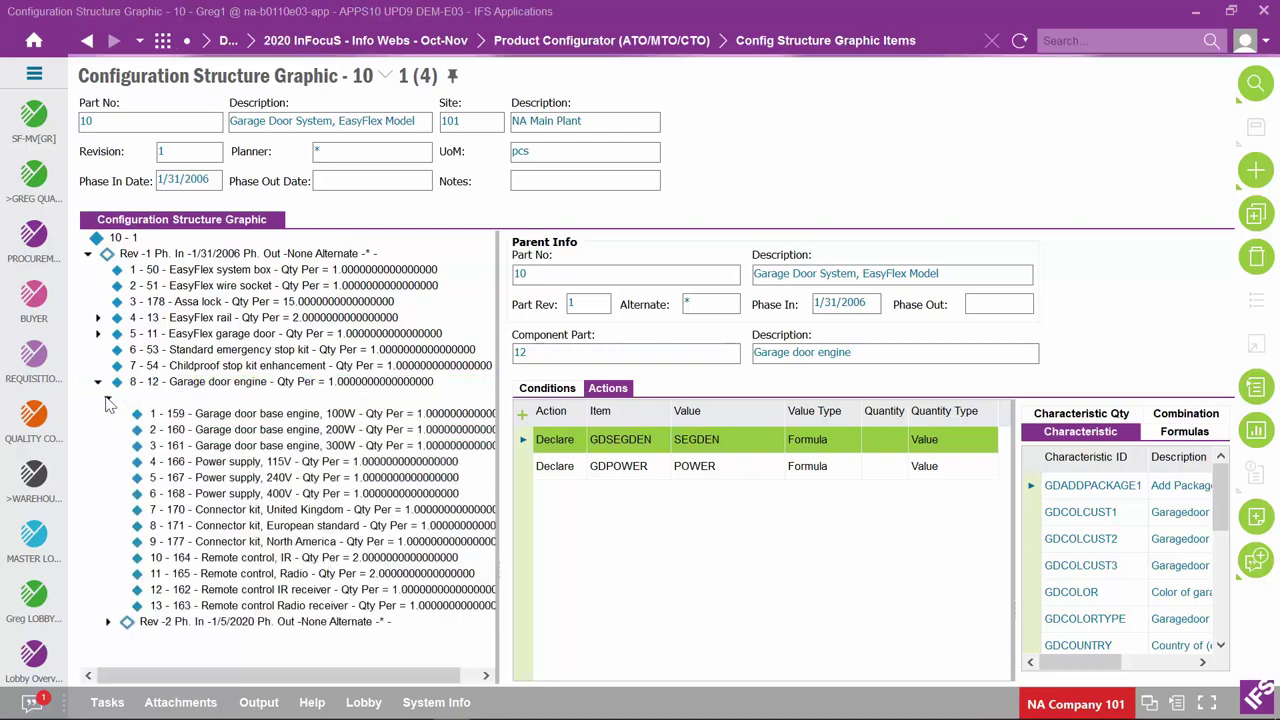
click(230, 416)
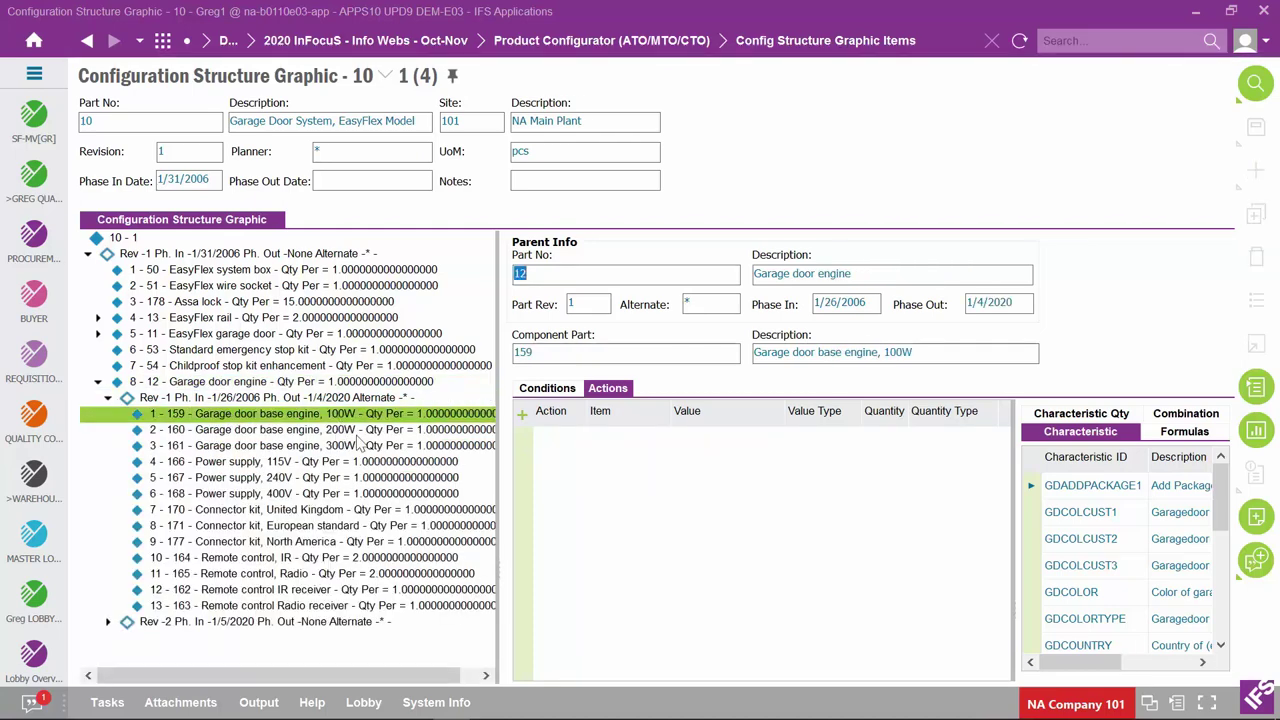
click(547, 390)
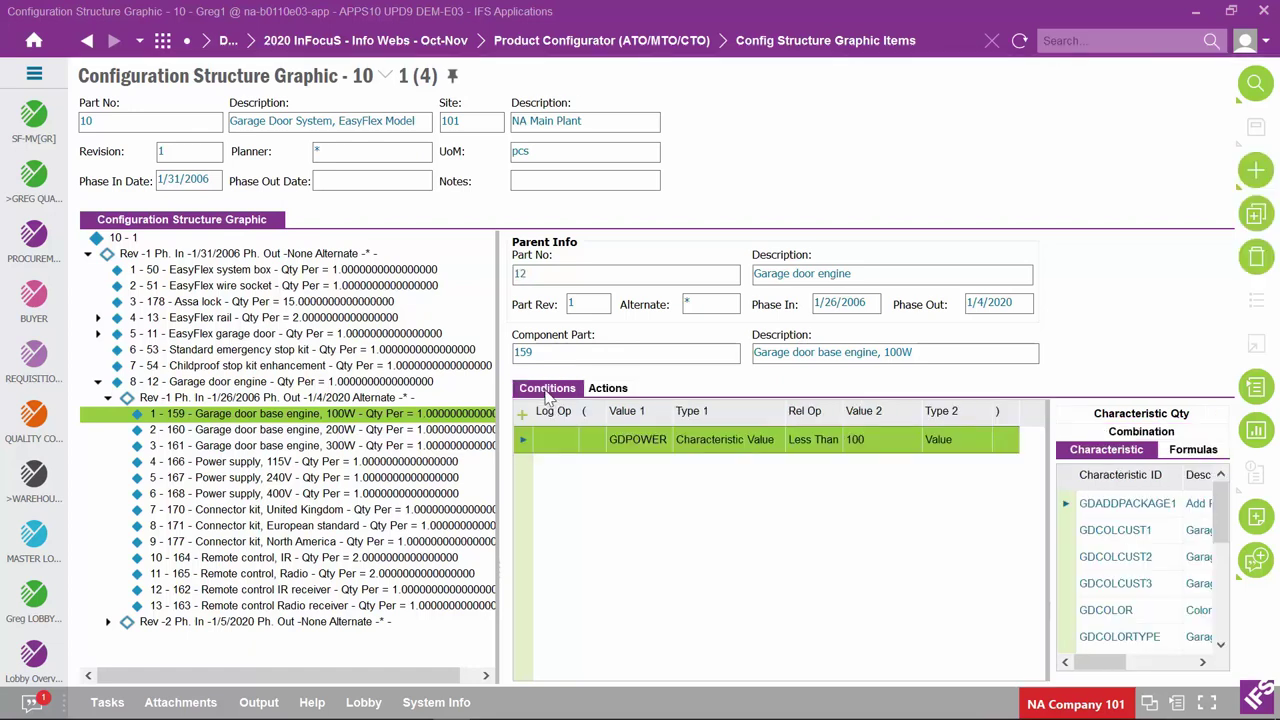
click(645, 453)
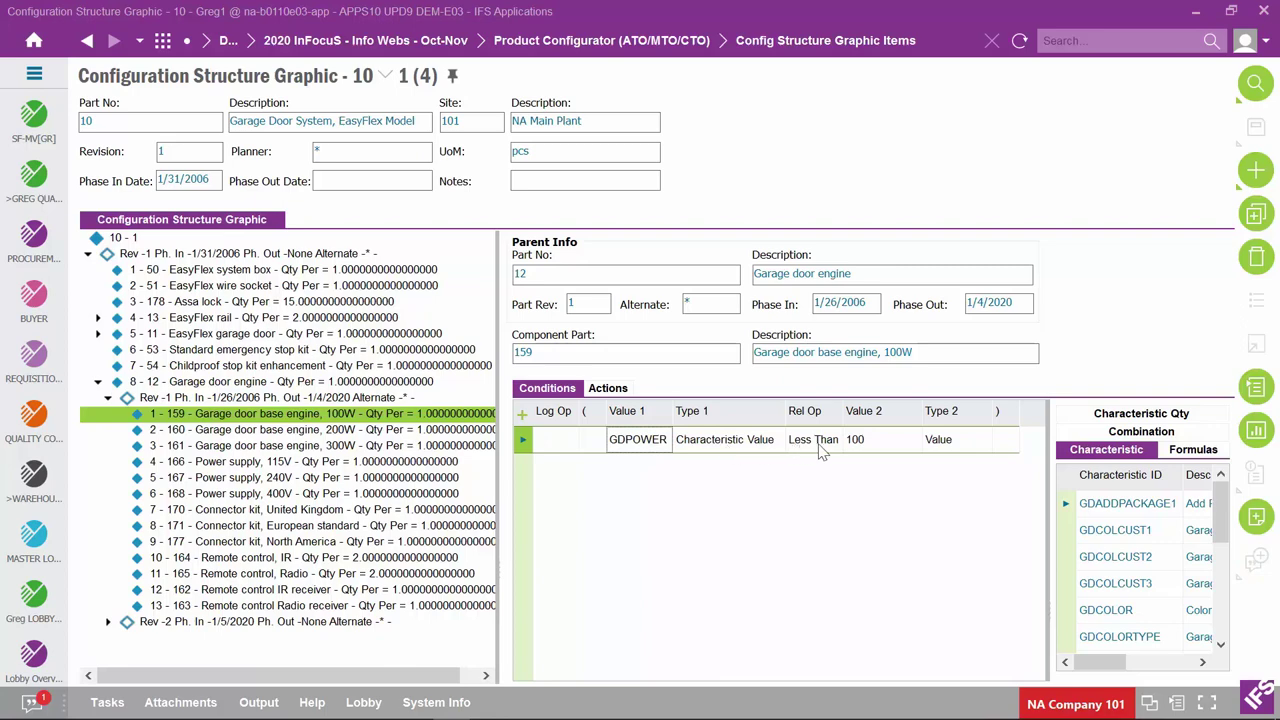
click(328, 431)
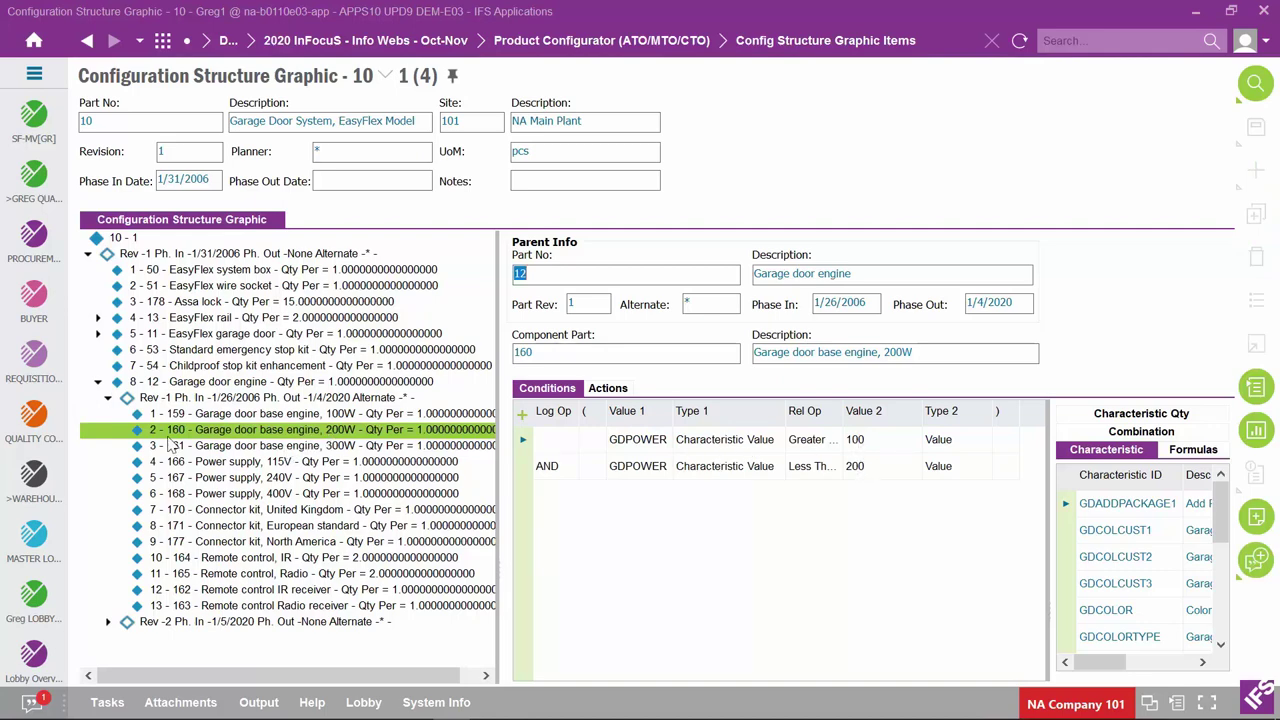
click(274, 446)
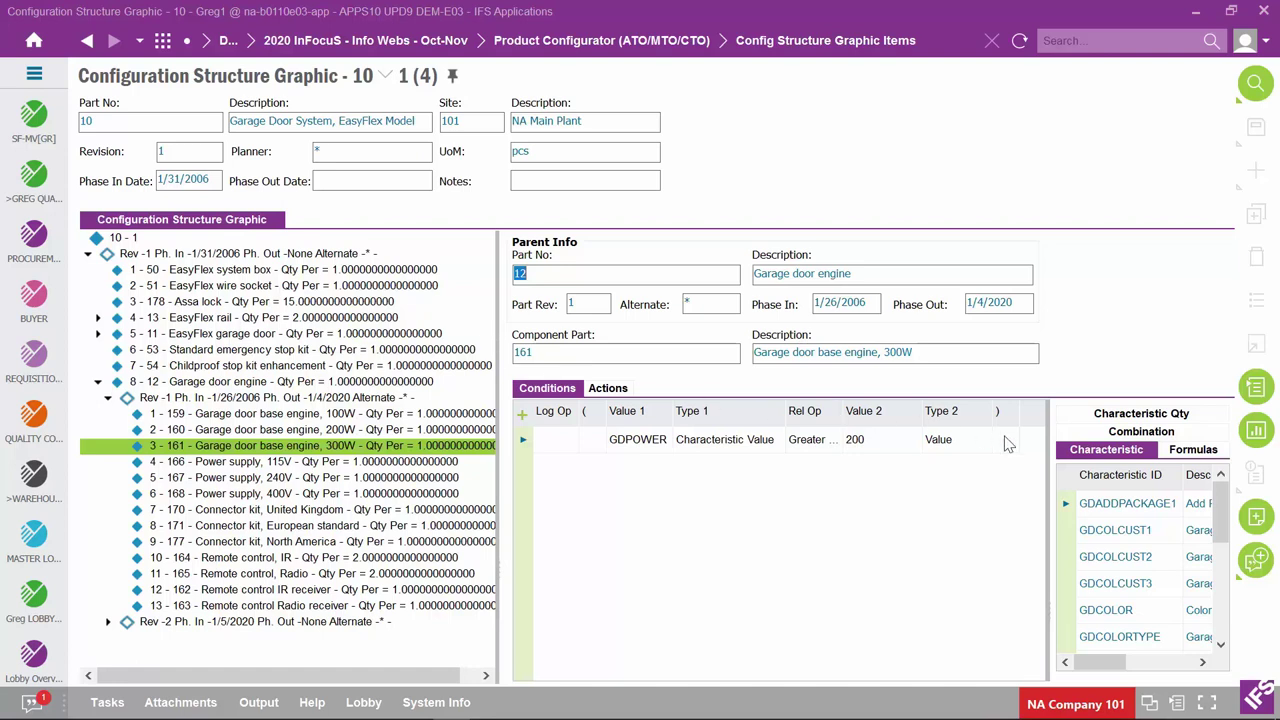
Return to the garage door engine's rule actions and look up the SEGDEN formula among the available formulas
click(210, 384)
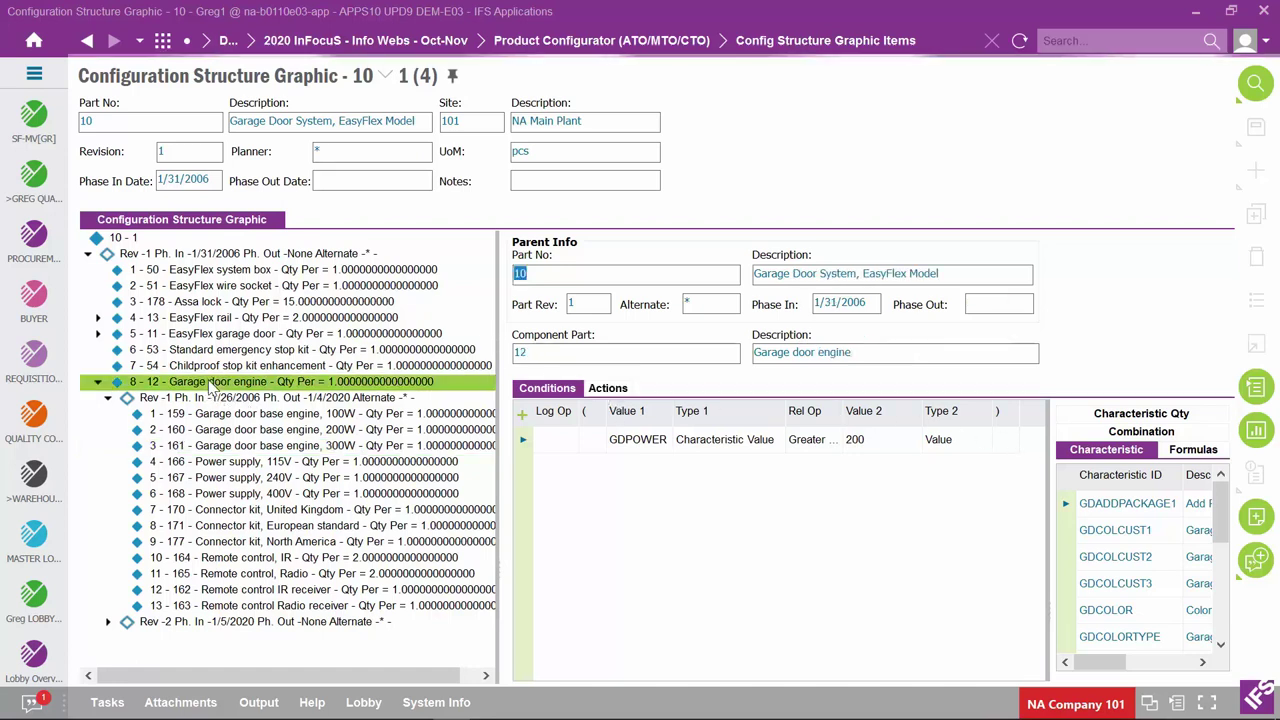
click(606, 388)
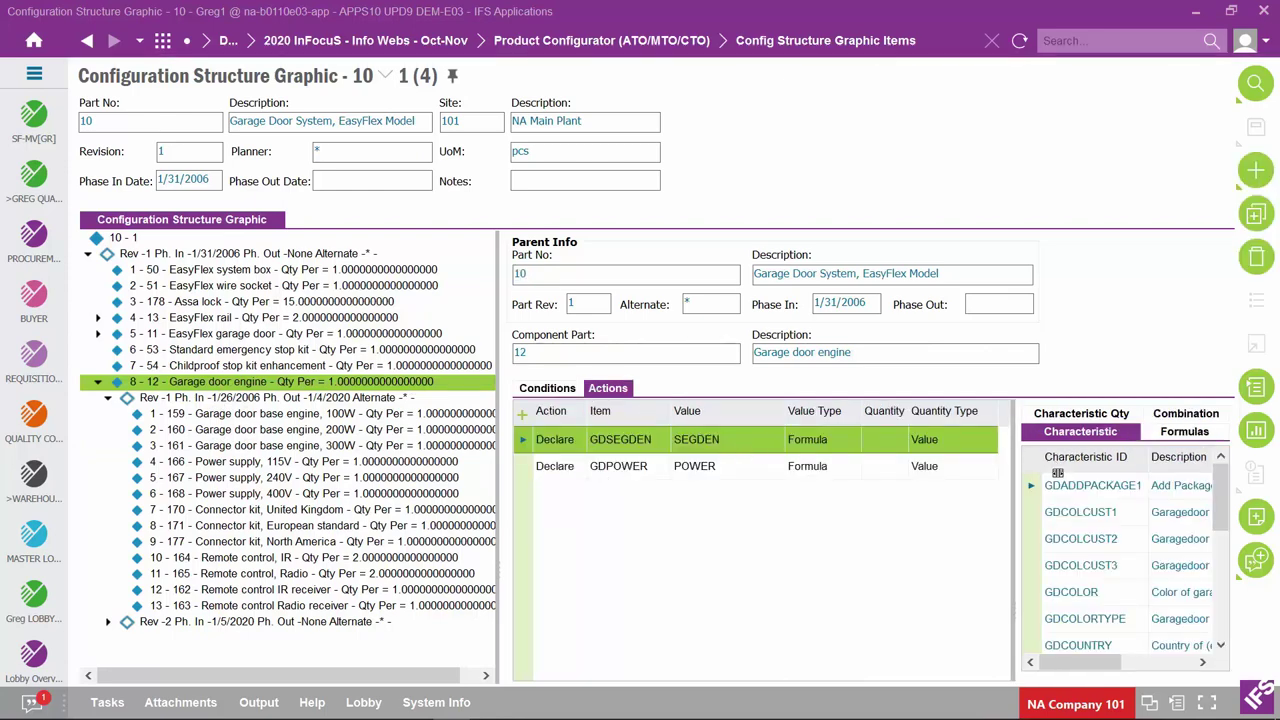
click(1186, 432)
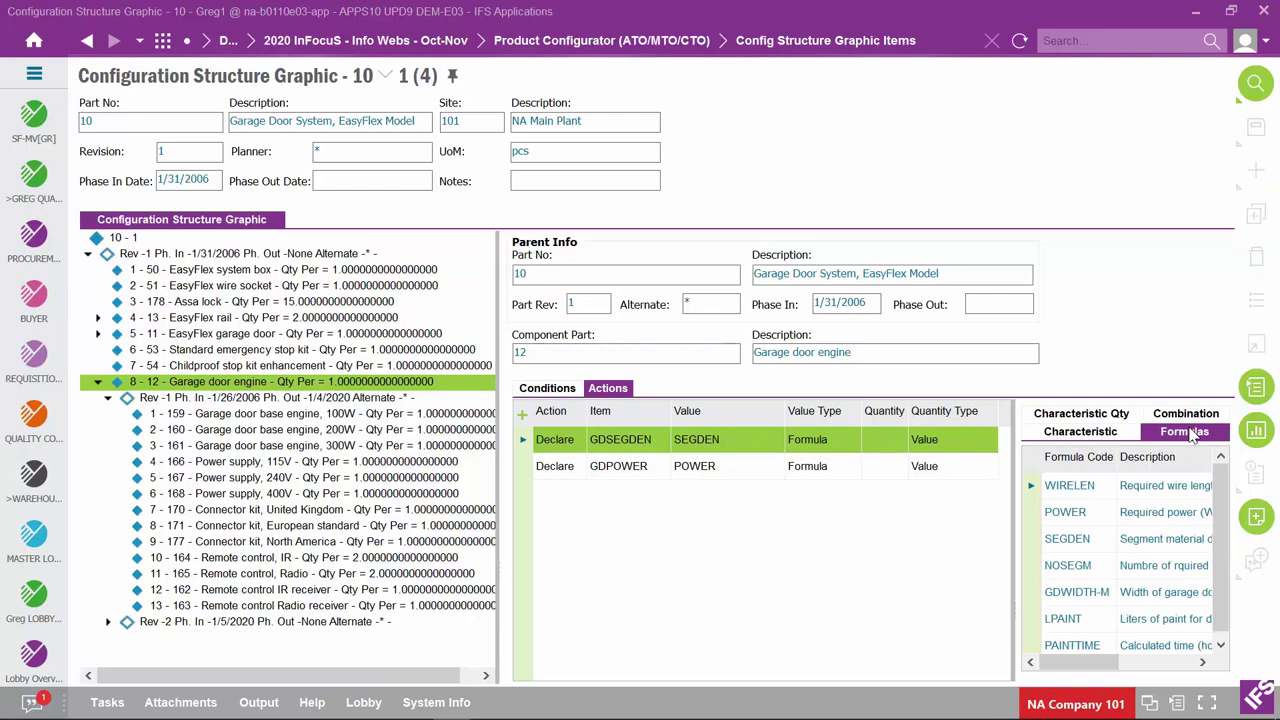
right_click(1033, 542)
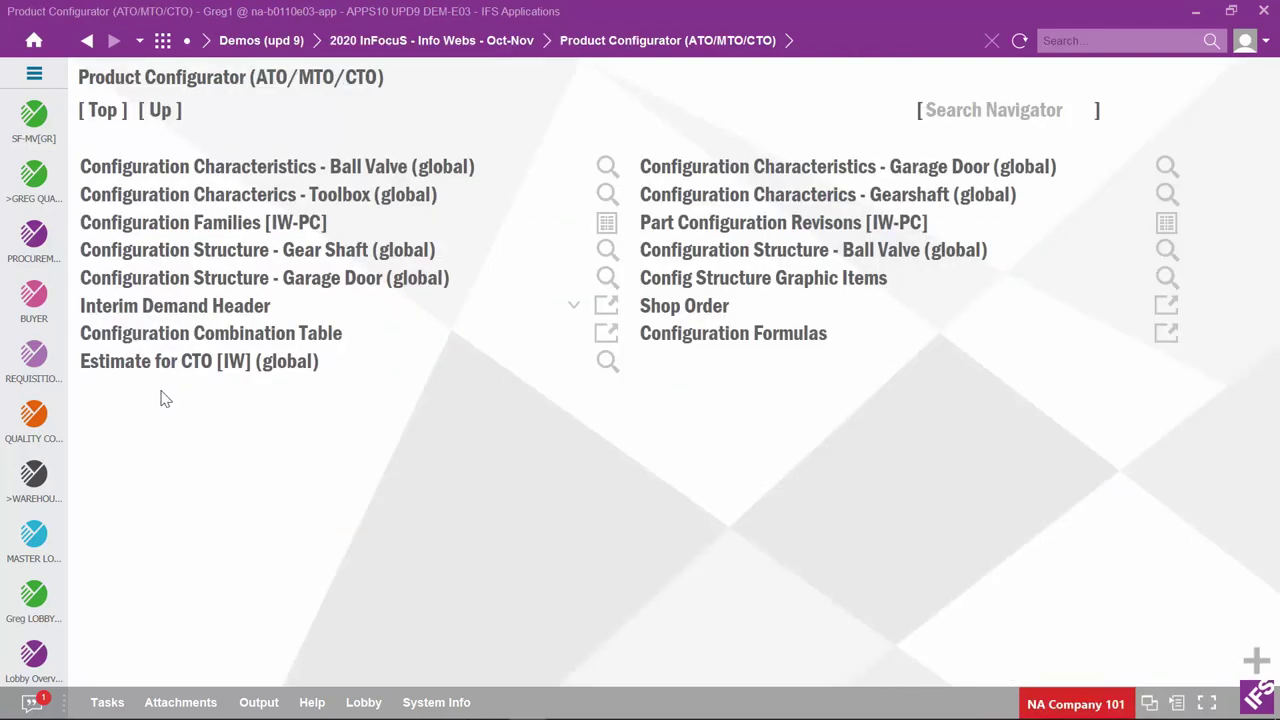
Open the Configuration Combination Table and review the combination factors and values of G TABLE 001
click(192, 335)
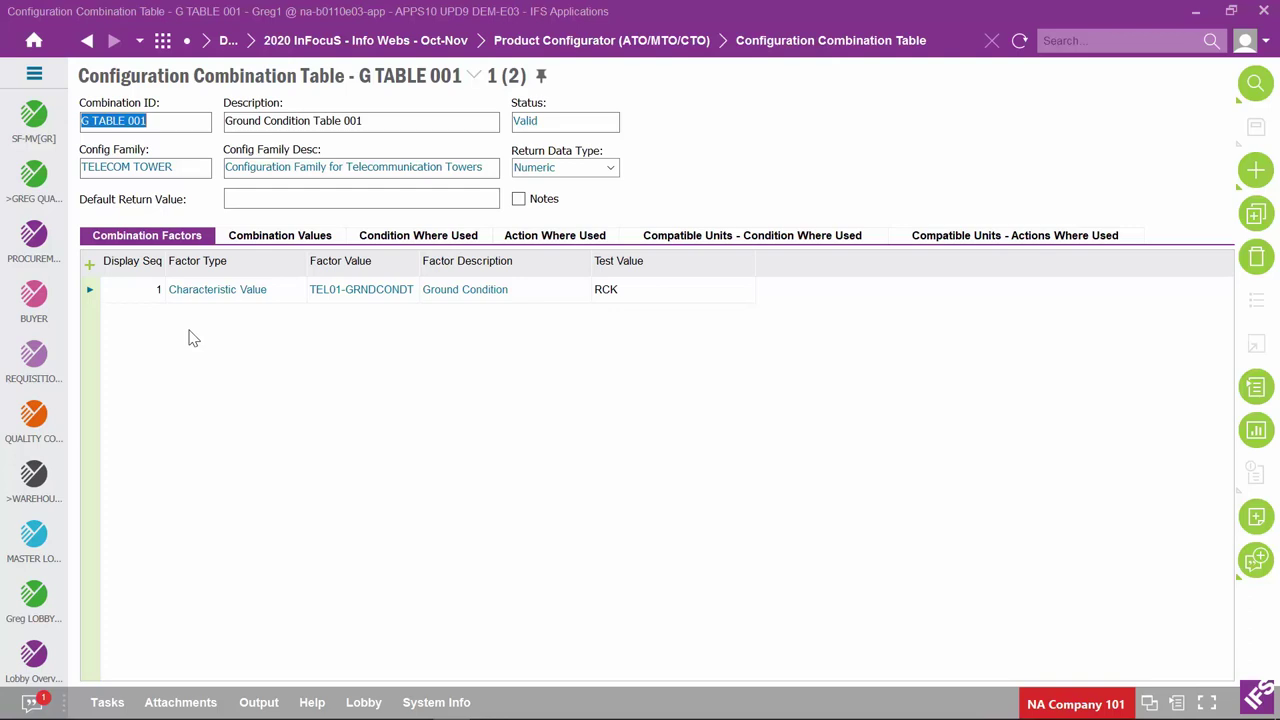
click(150, 244)
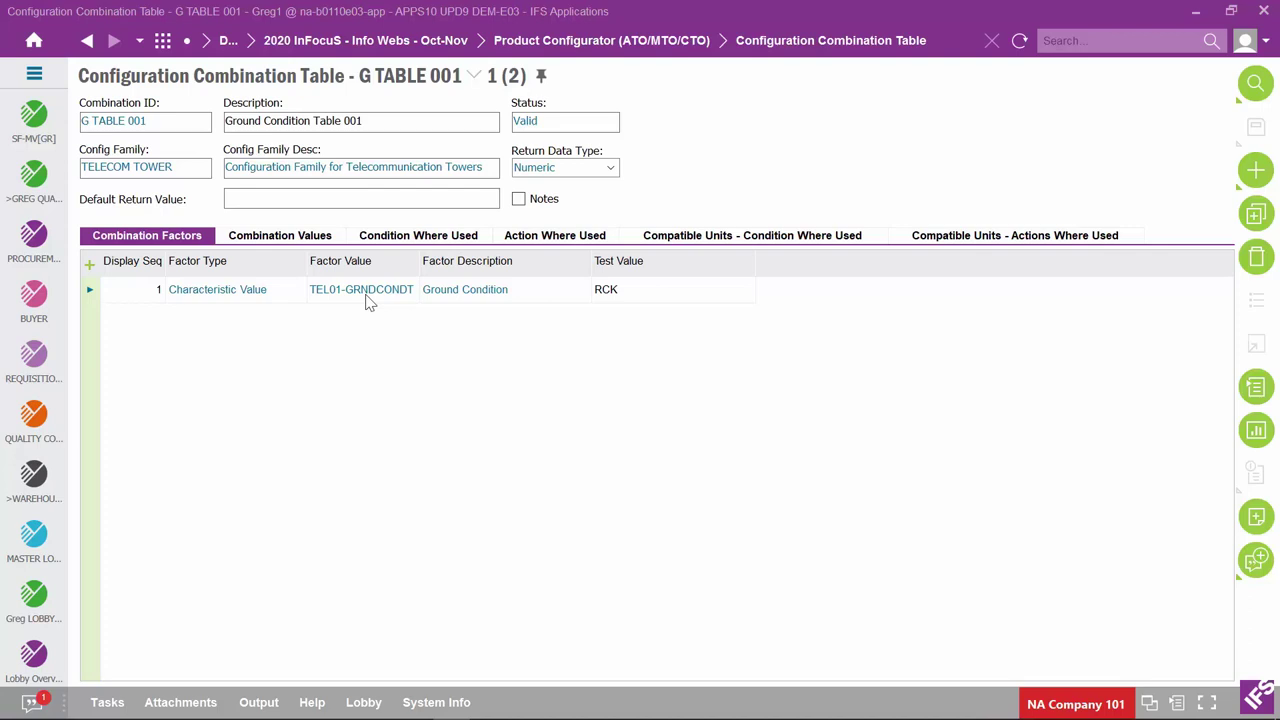
click(285, 235)
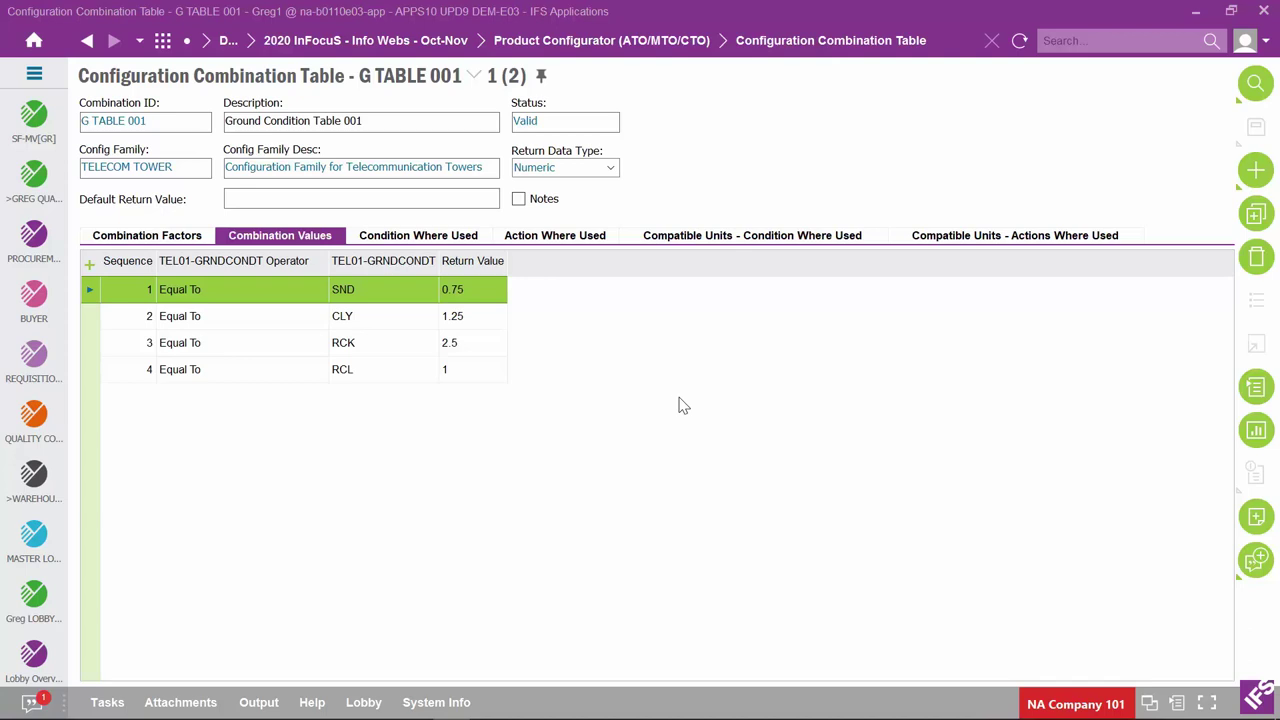
click(394, 322)
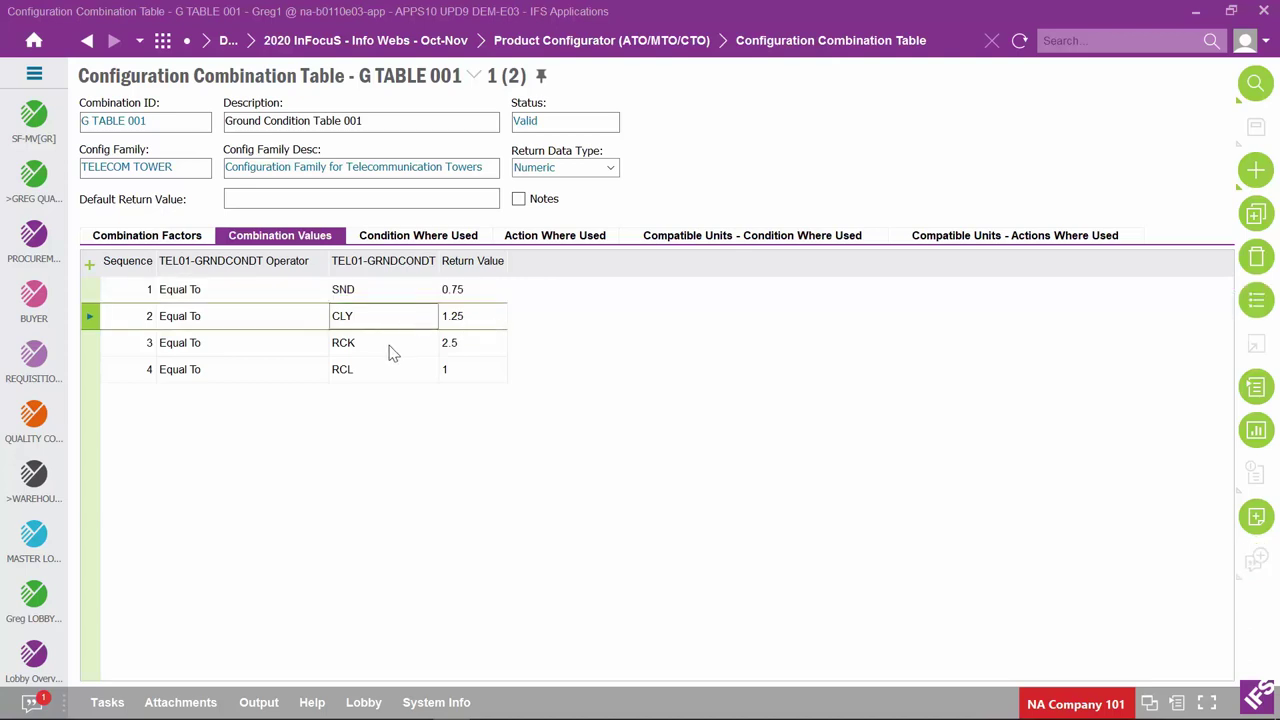
click(393, 345)
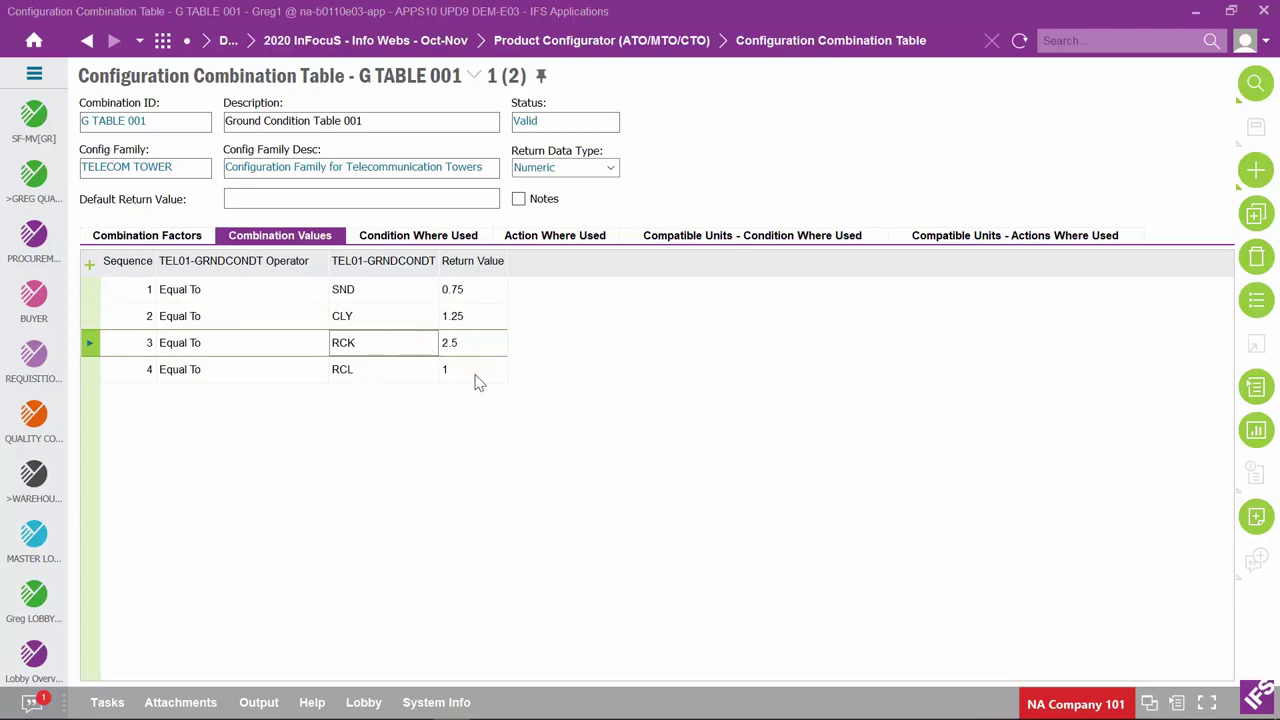
Switch to the GLR001 Toolbox Table and review its combination factors and all its combination value rows
click(470, 77)
click(90, 153)
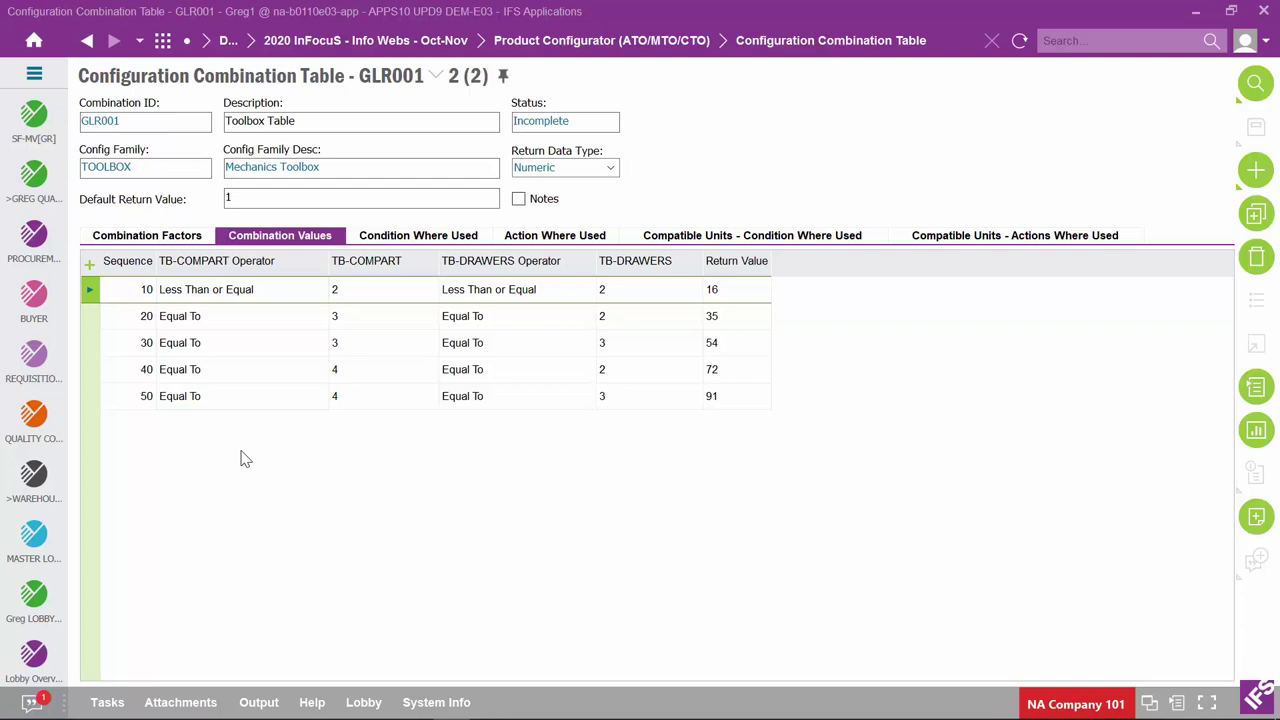
click(160, 245)
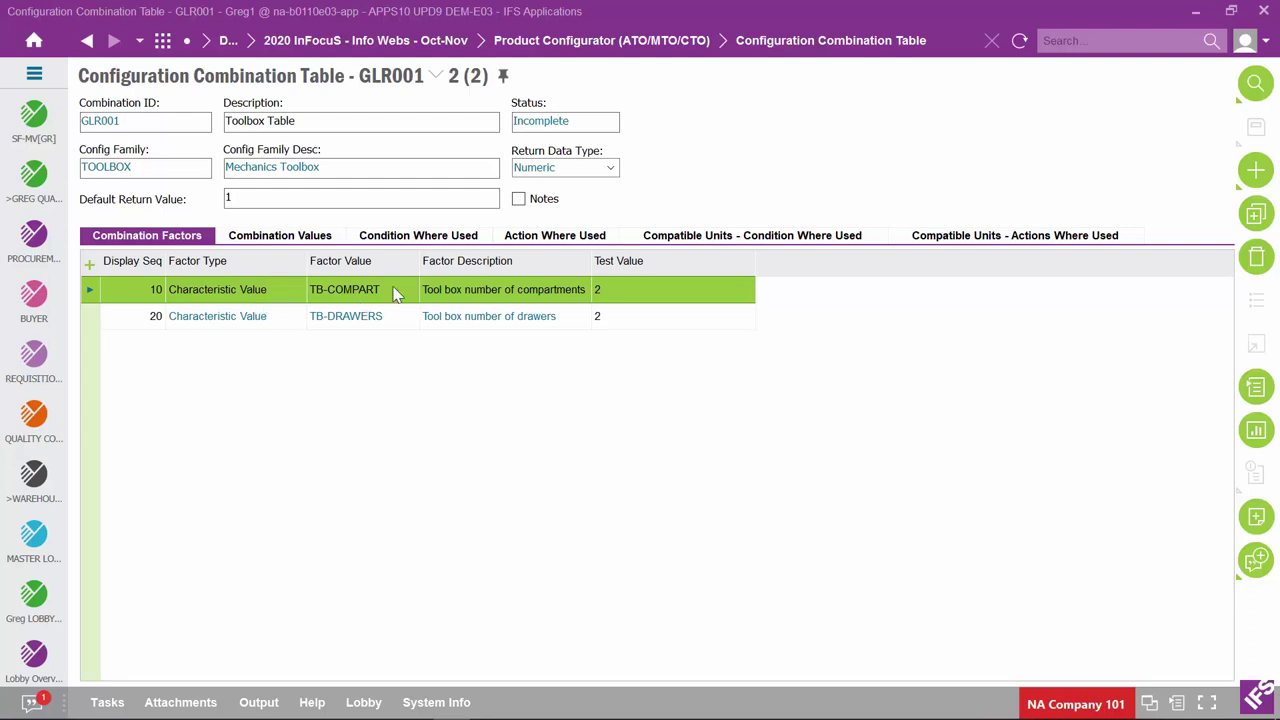
click(284, 242)
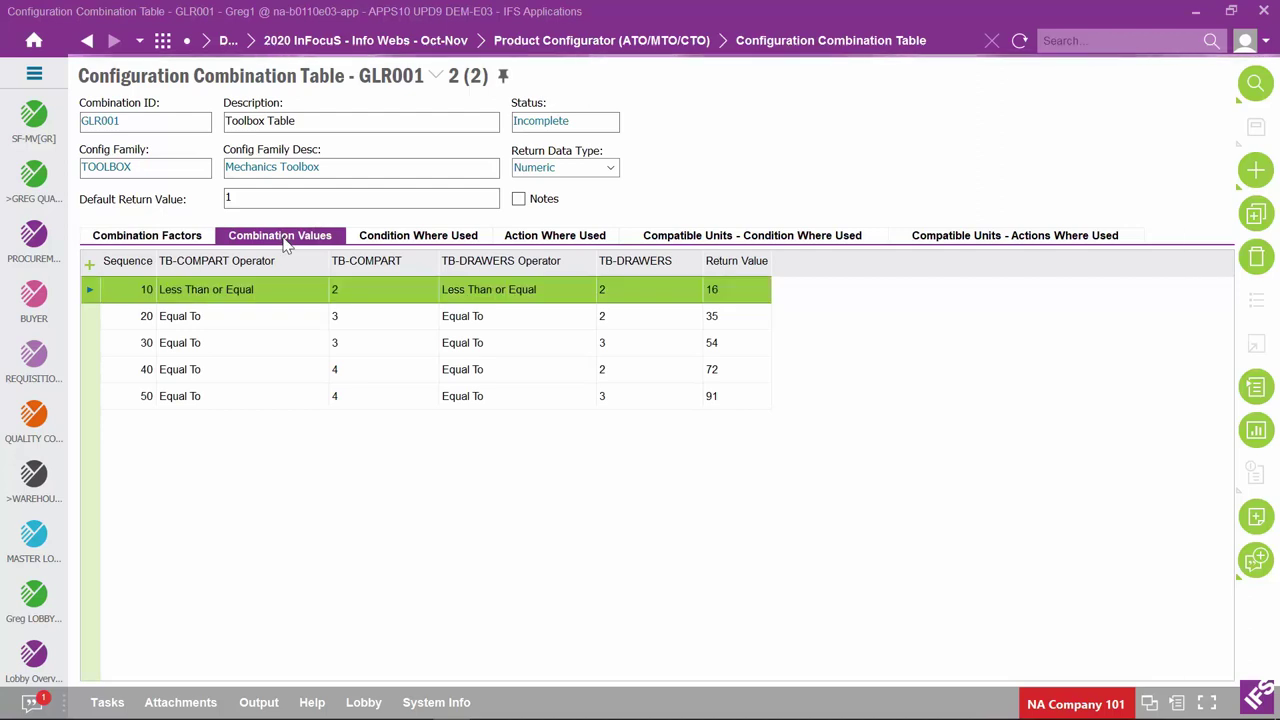
drag(90, 293, 92, 400)
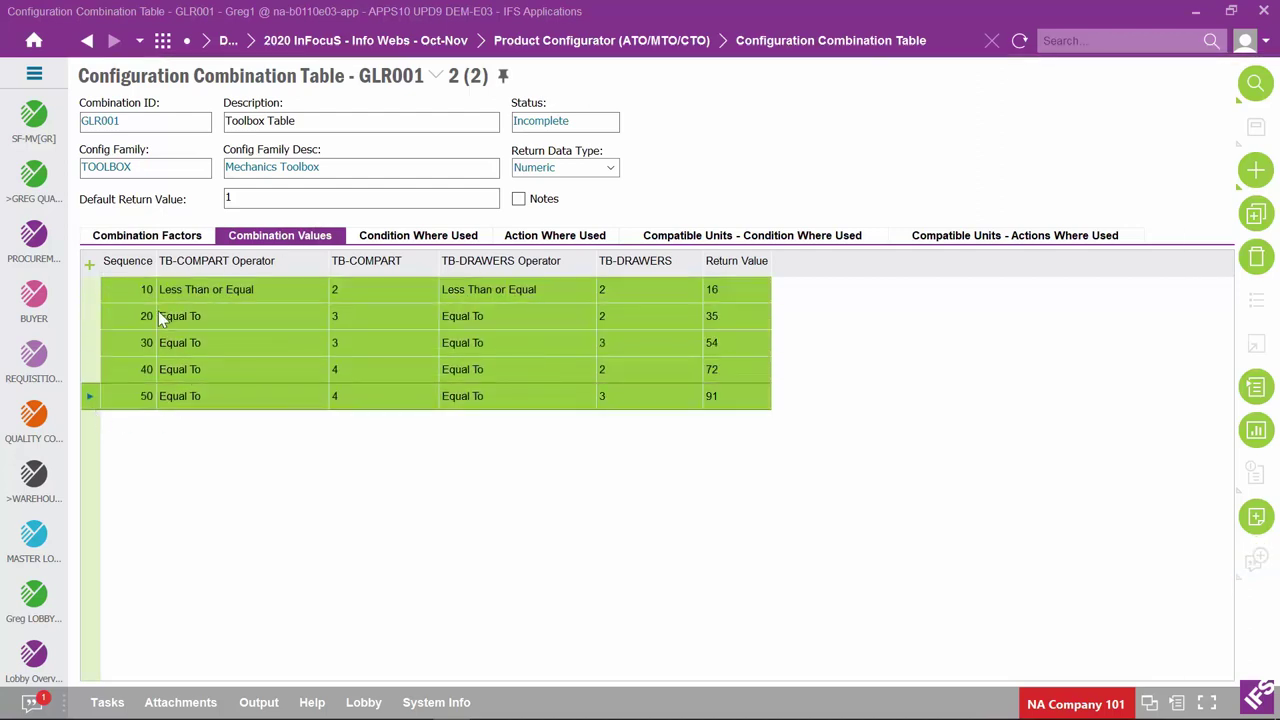
click(90, 298)
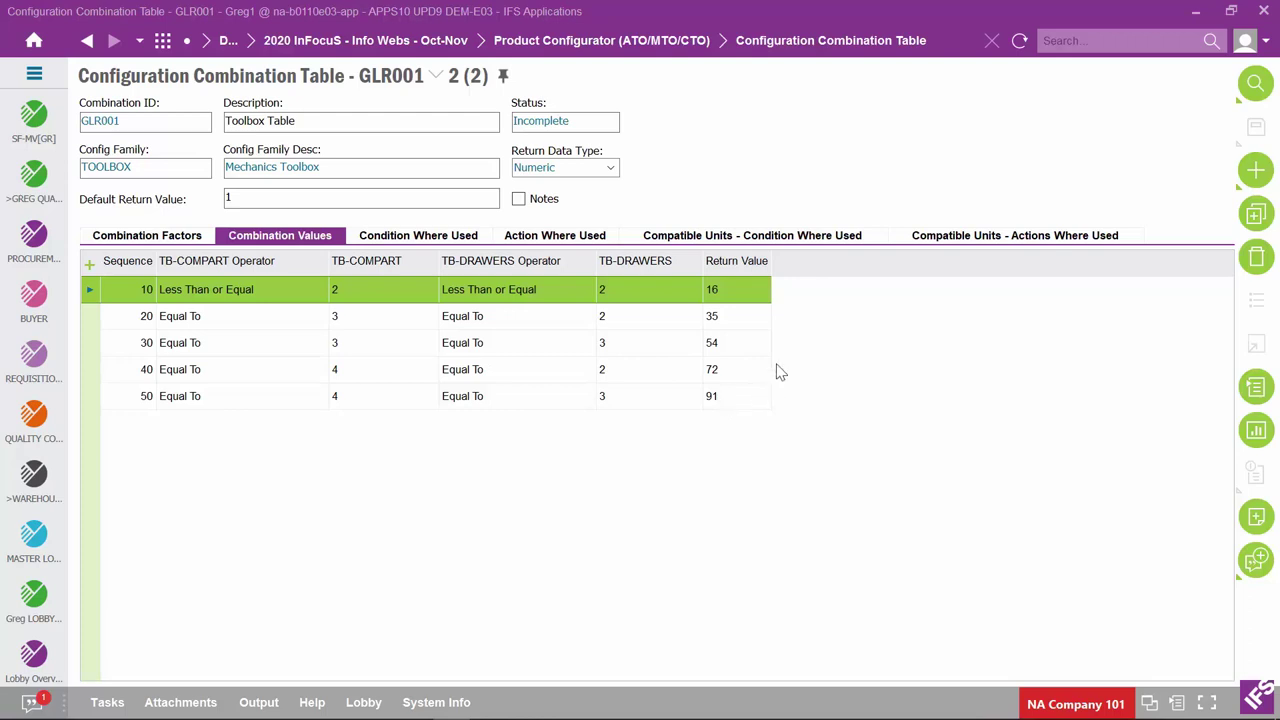
Compare the Toolbox Table's factor test values with its combination values, and test the table
click(150, 237)
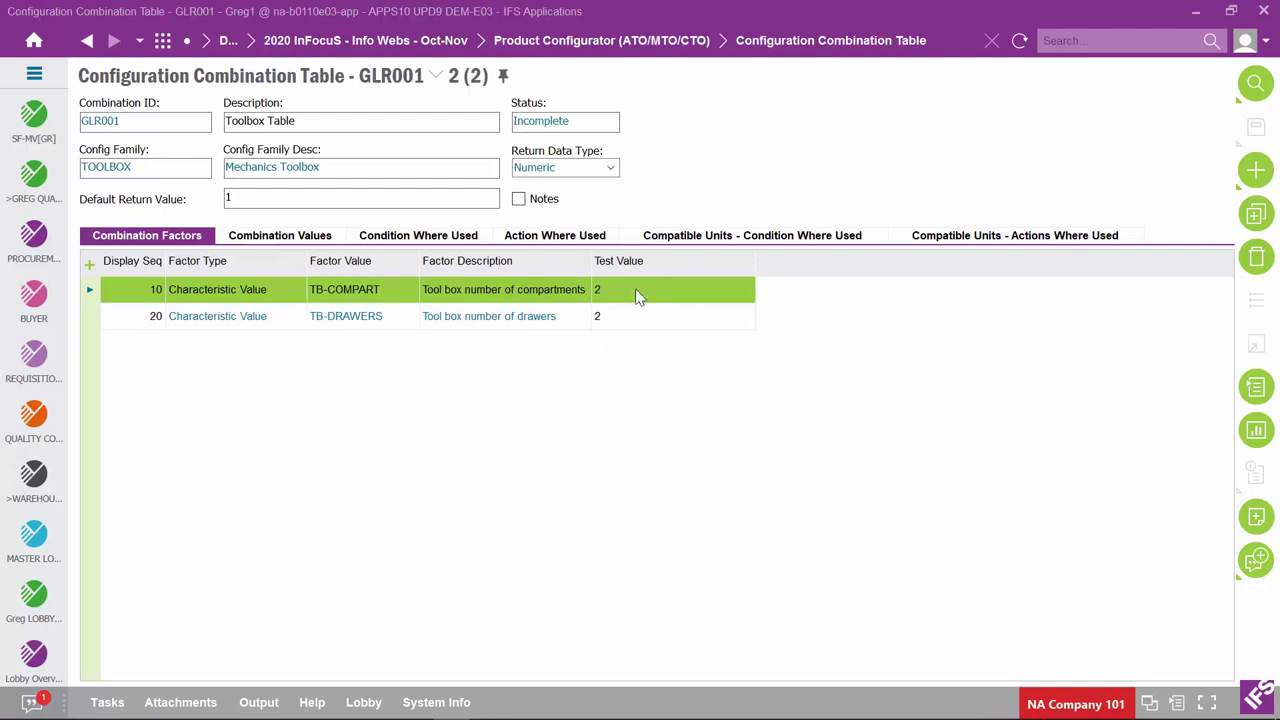
click(260, 237)
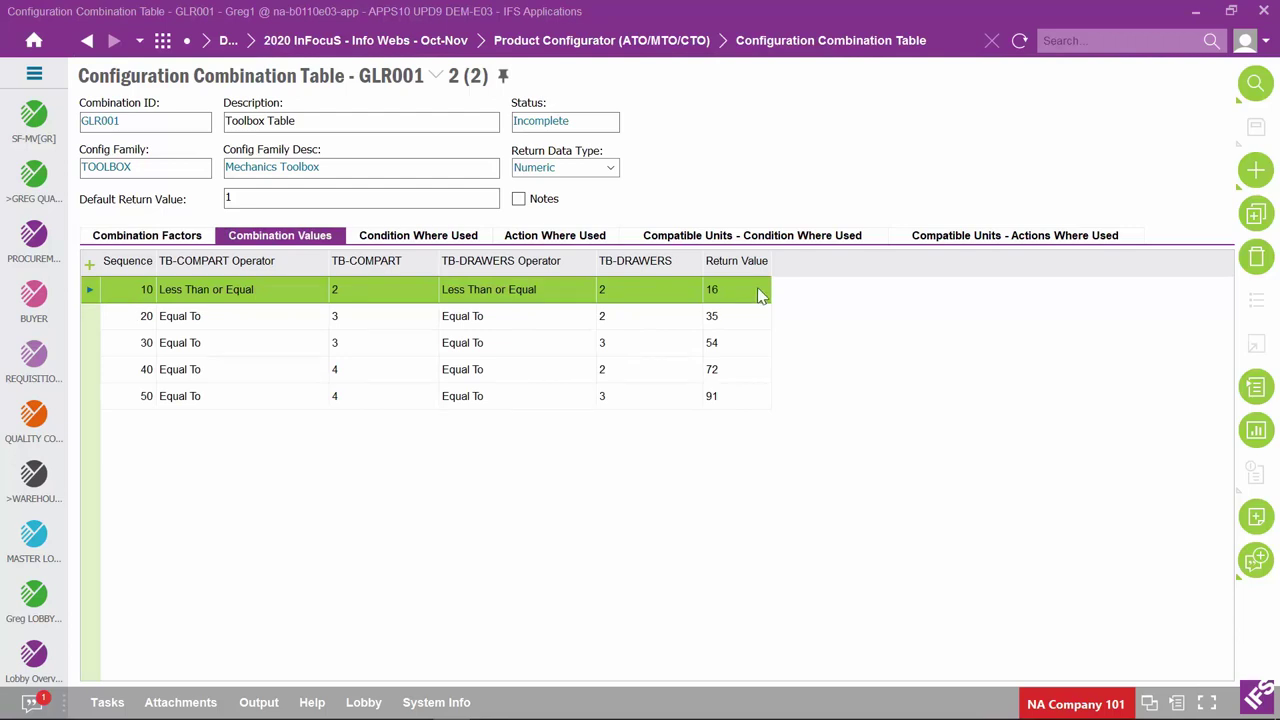
click(150, 237)
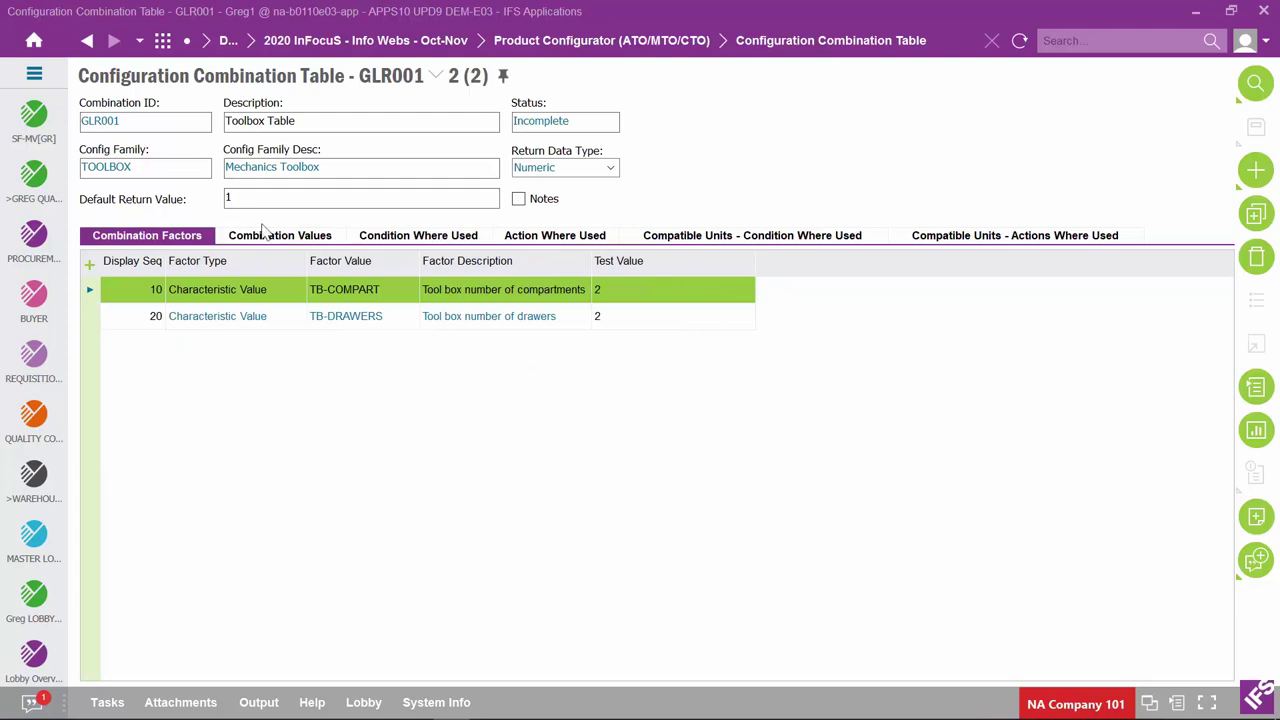
right_click(735, 163)
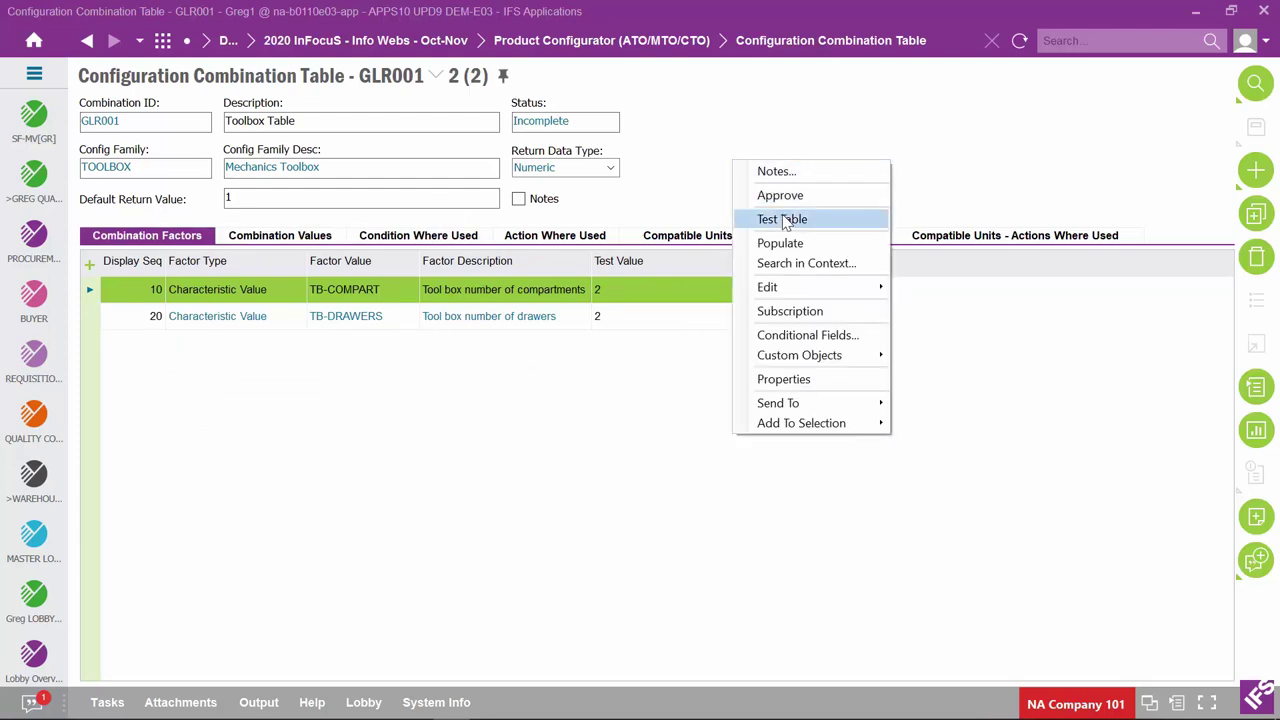
click(785, 220)
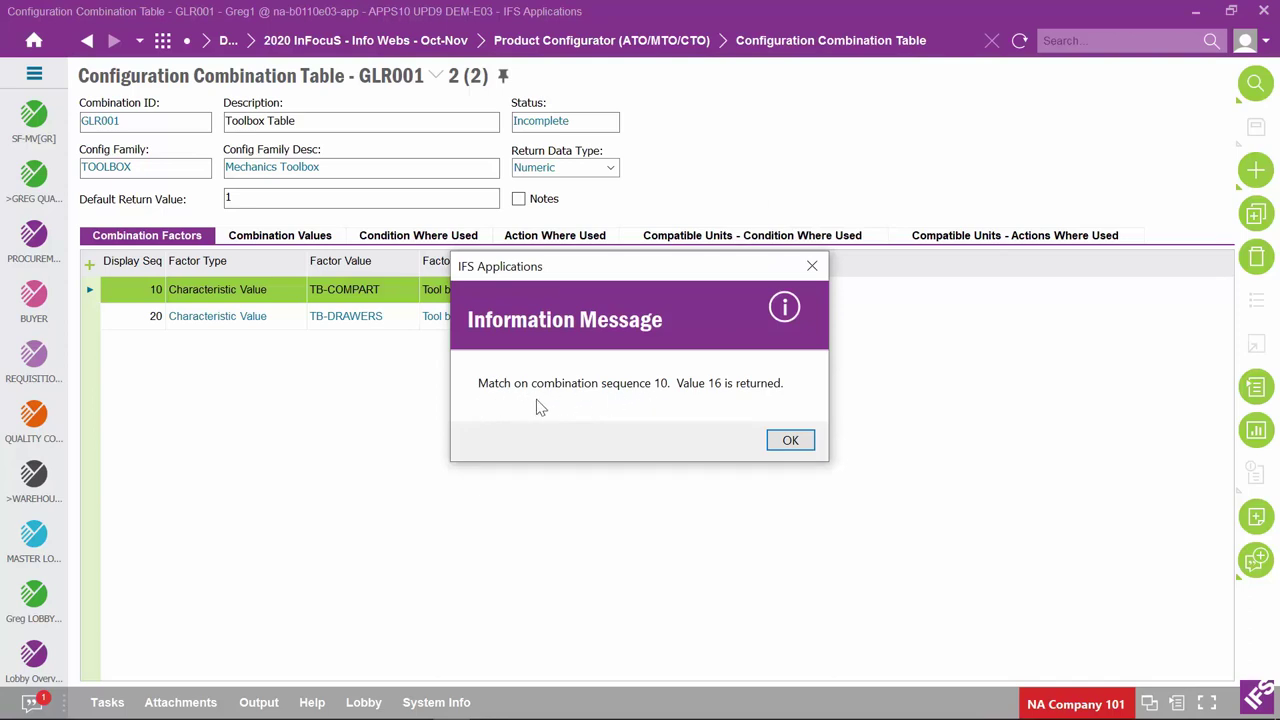
click(790, 441)
Check the return value of sequence 10 in the Toolbox Table's combination values
click(286, 240)
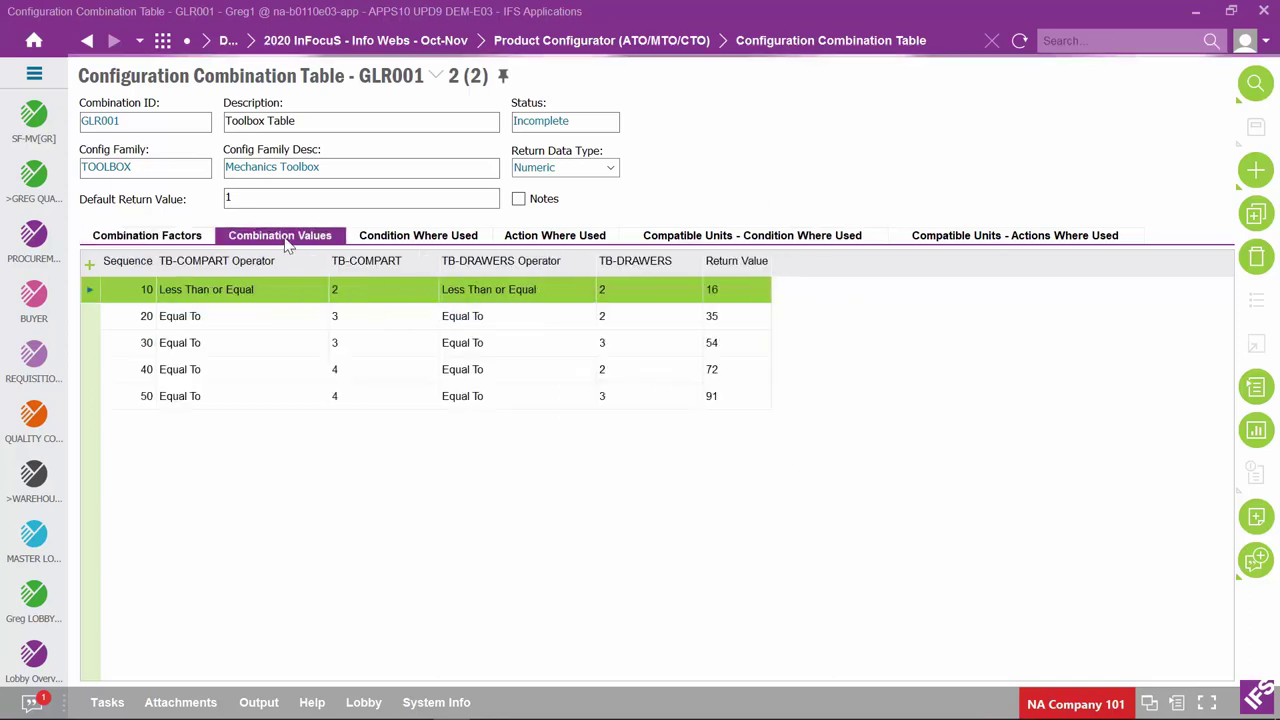
click(137, 290)
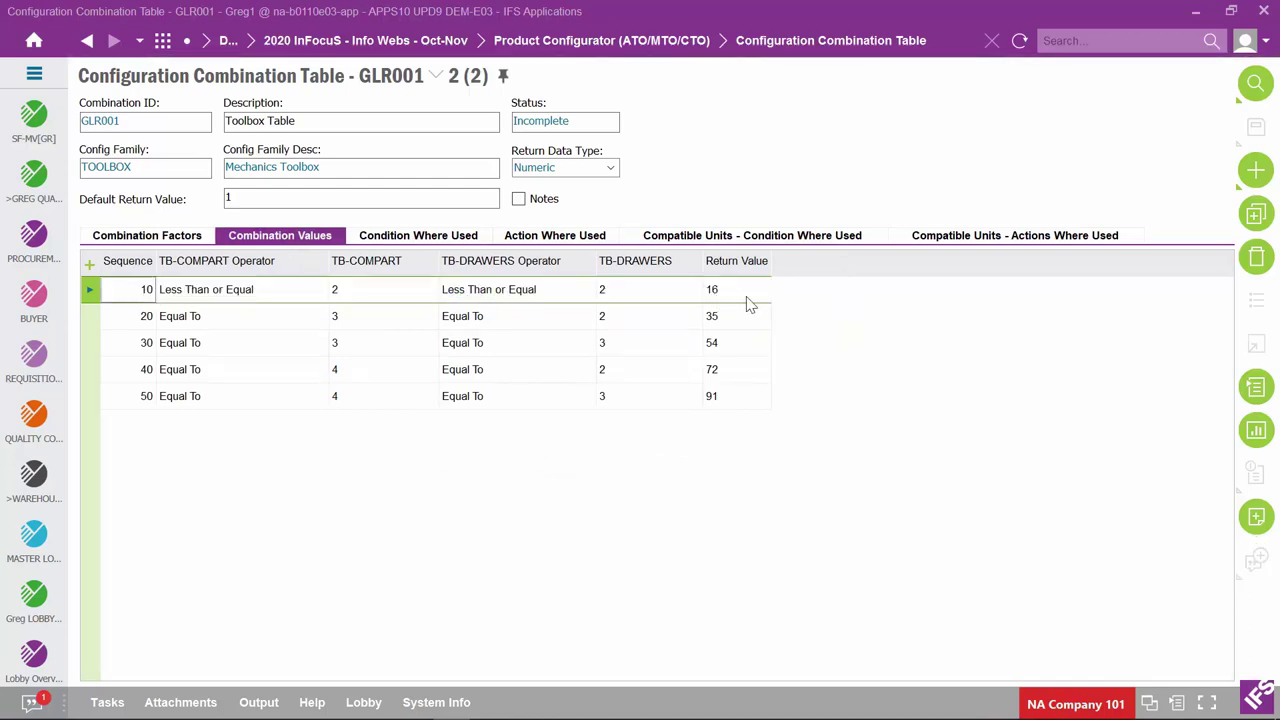
click(749, 300)
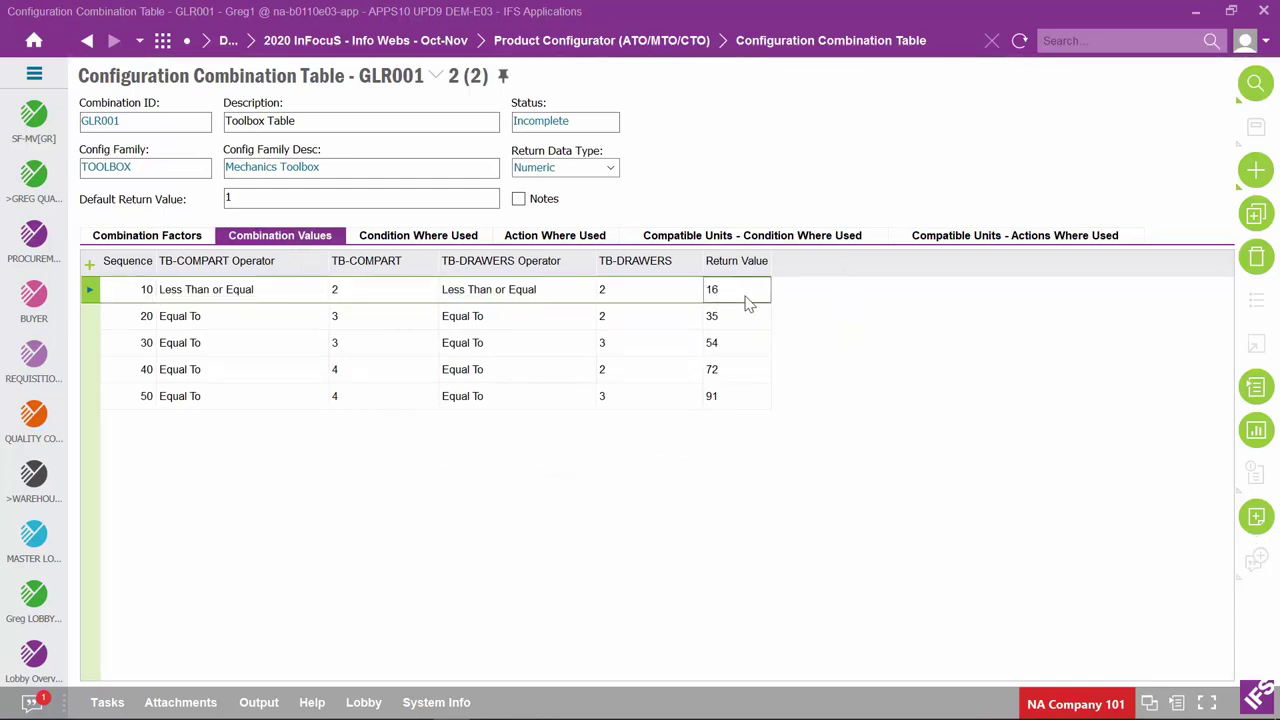
Set the test value of the TB-COMPART factor to 4 and save the Toolbox Table
click(160, 240)
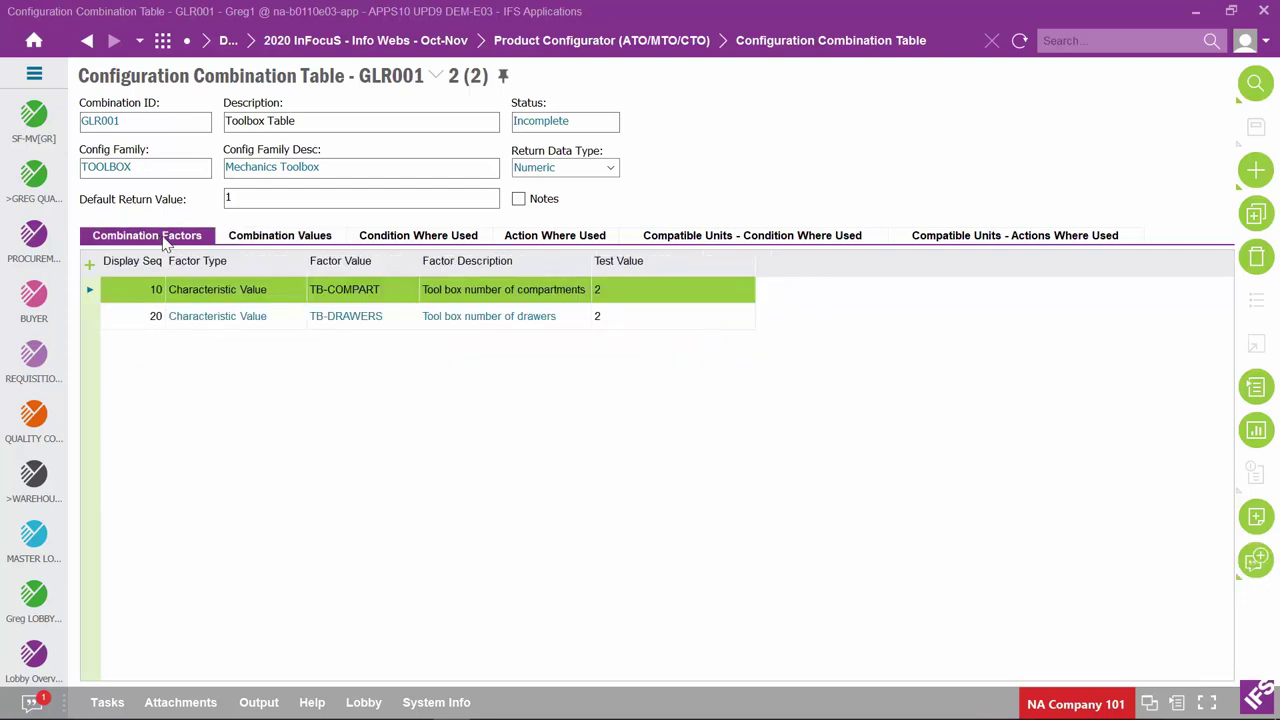
click(648, 296)
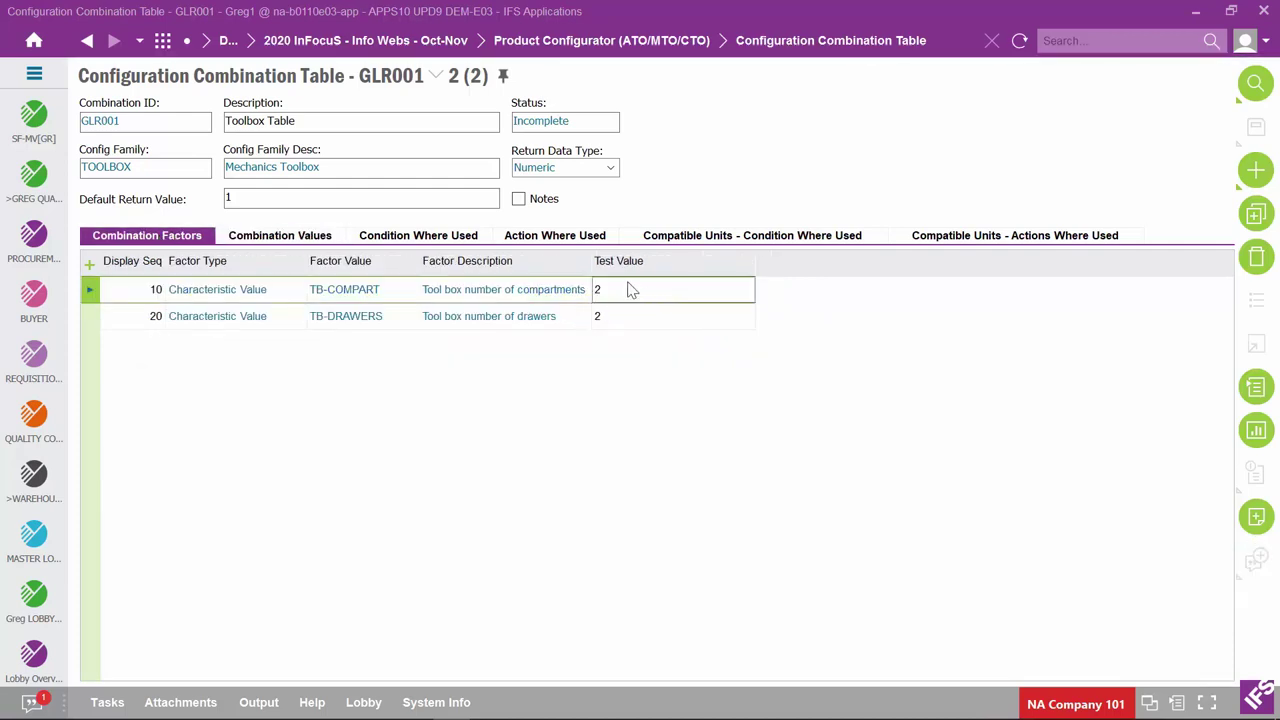
click(630, 288)
key(BackSpace)
text(4)
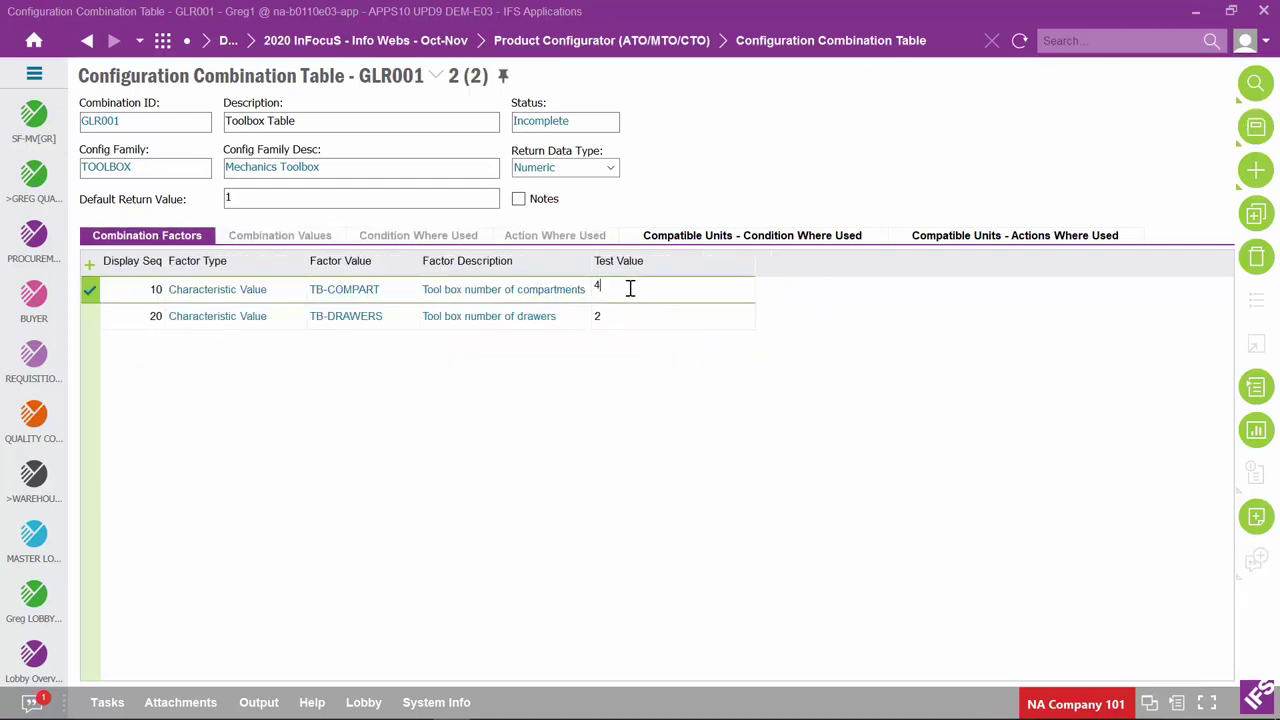
click(625, 406)
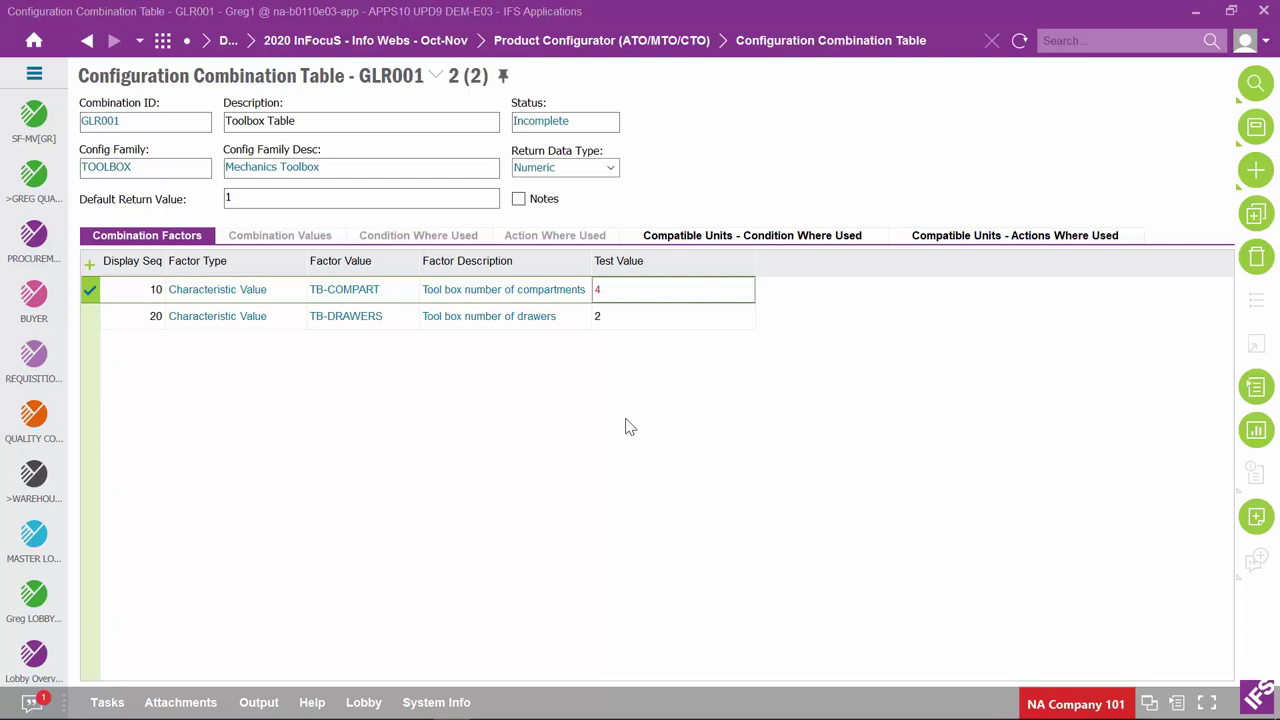
click(1256, 127)
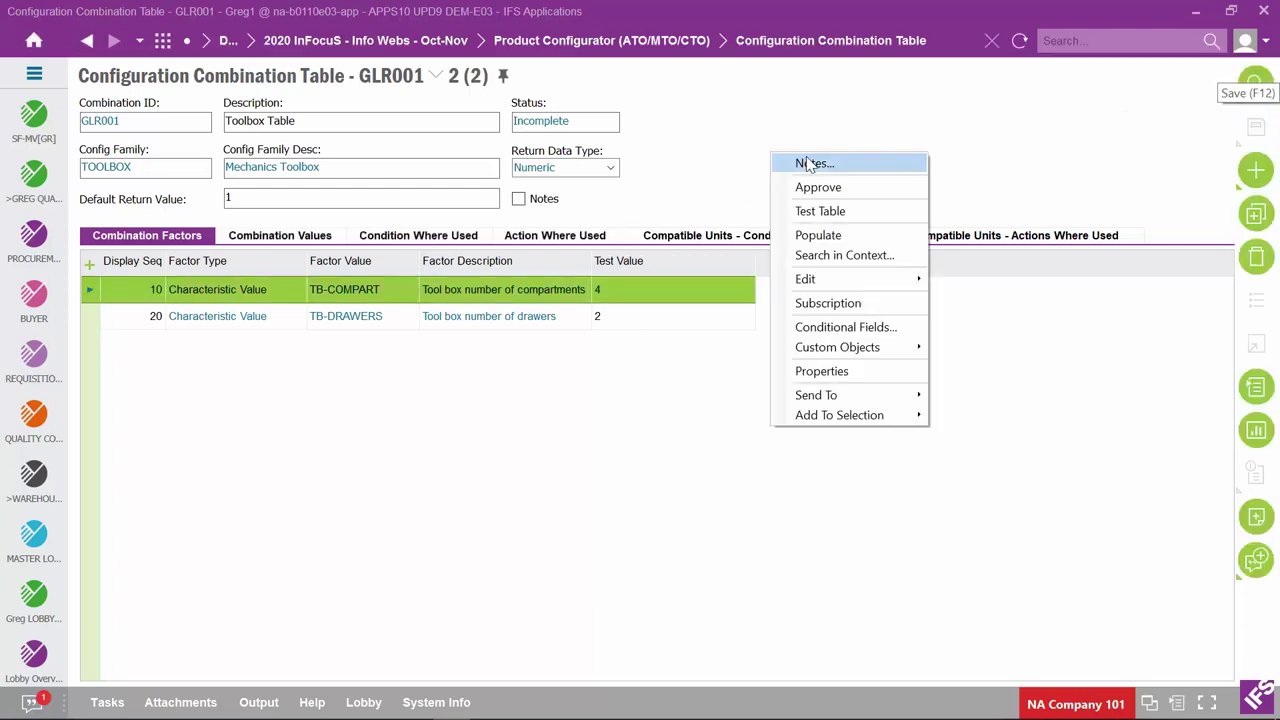
Test the Toolbox Table again and check the sequence 40 row among its combination values
click(810, 214)
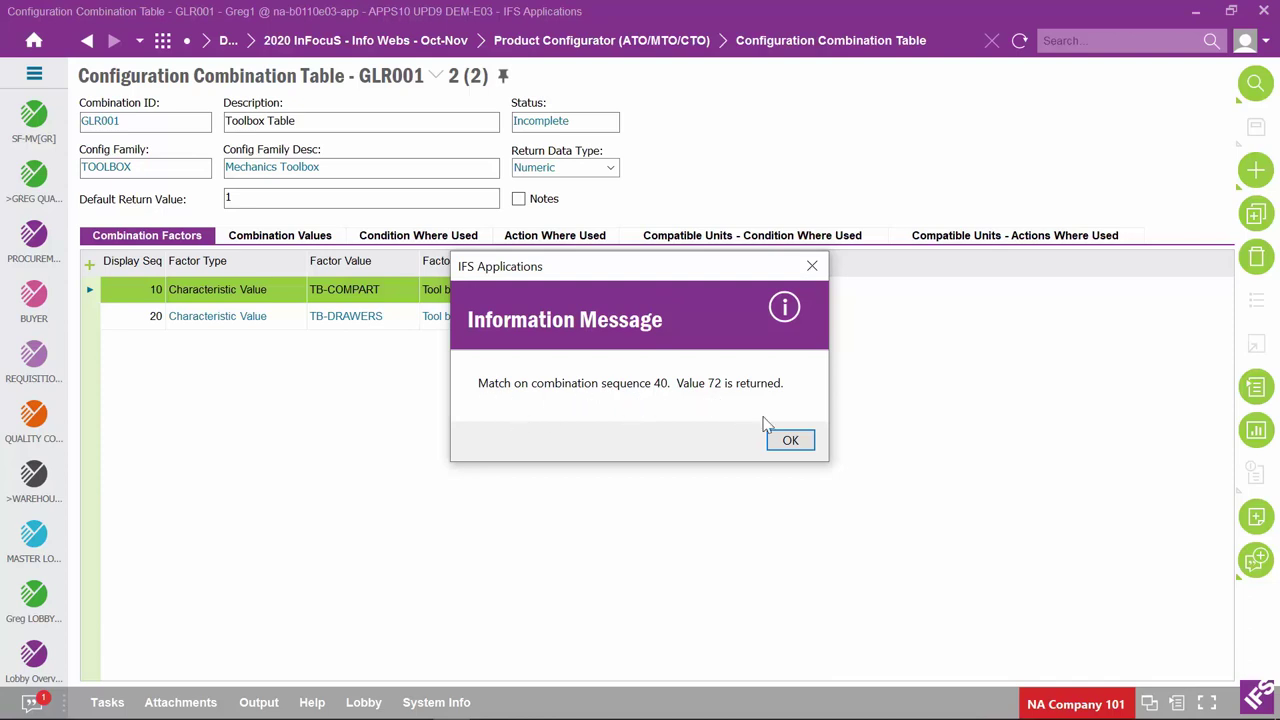
click(790, 442)
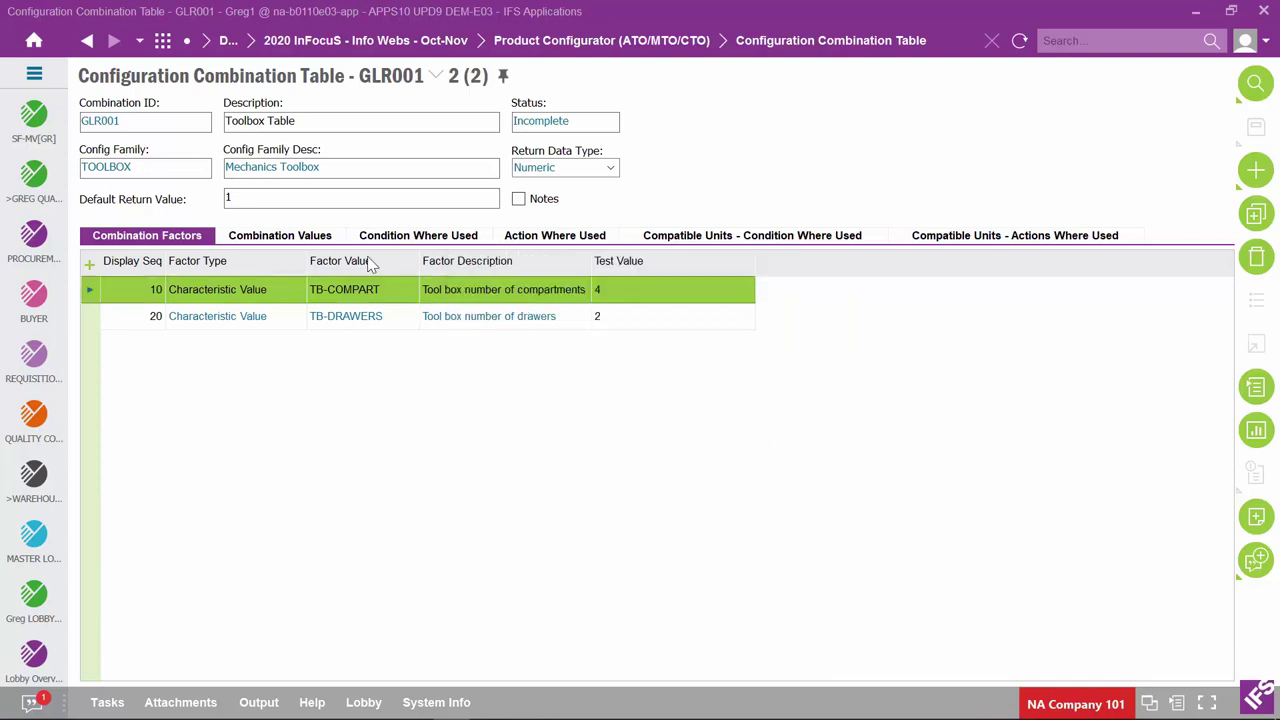
click(280, 235)
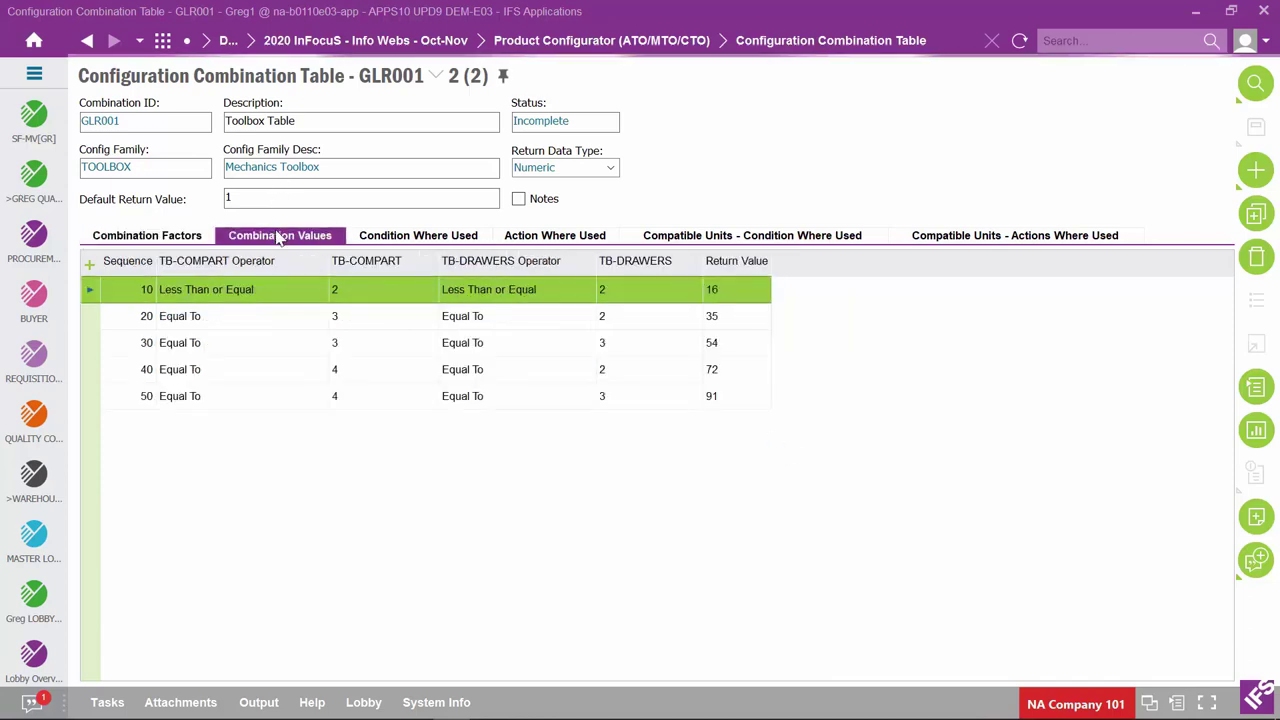
click(100, 372)
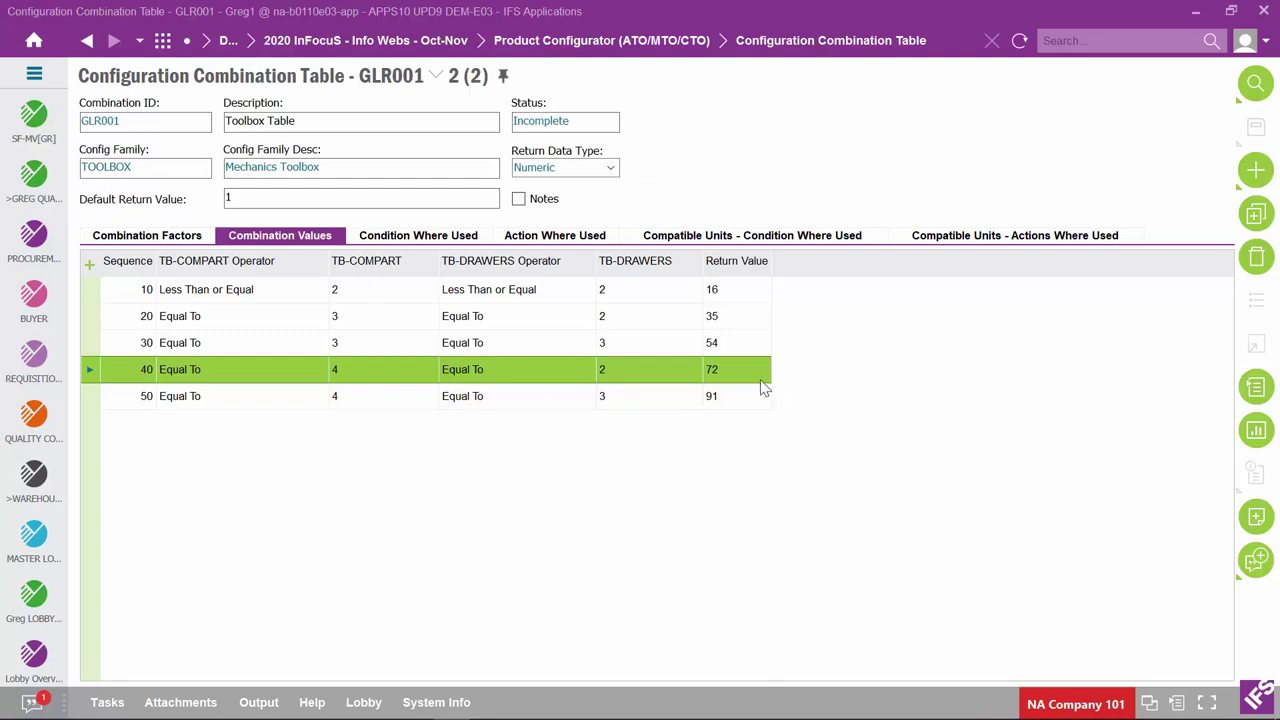
click(190, 241)
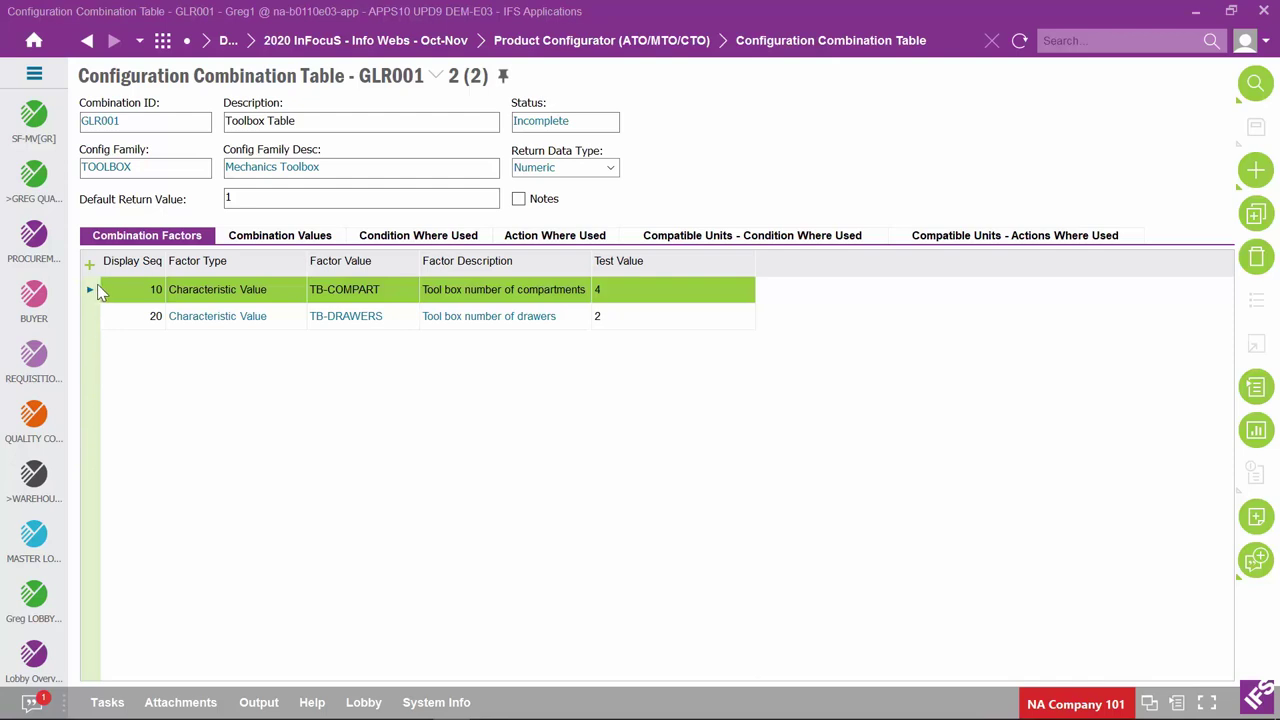
View G TABLE 001 again, then return to GLR001 and review its combination values and default return value
click(435, 77)
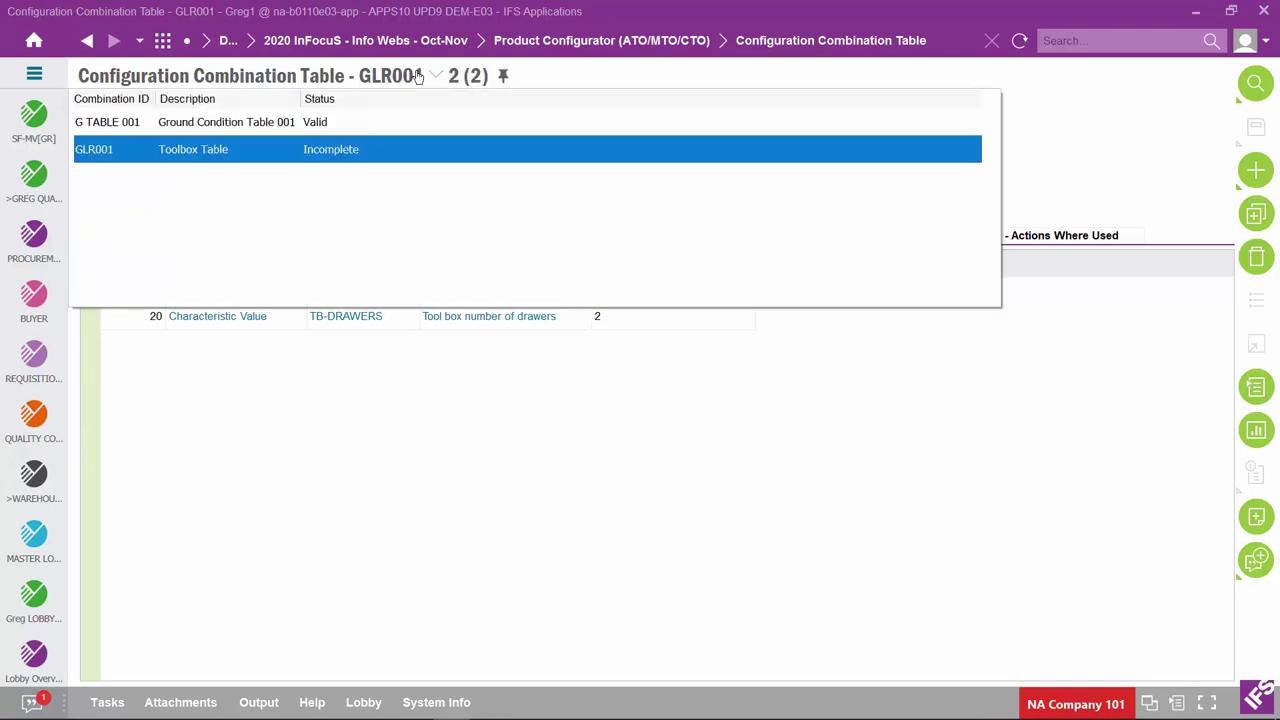
click(203, 123)
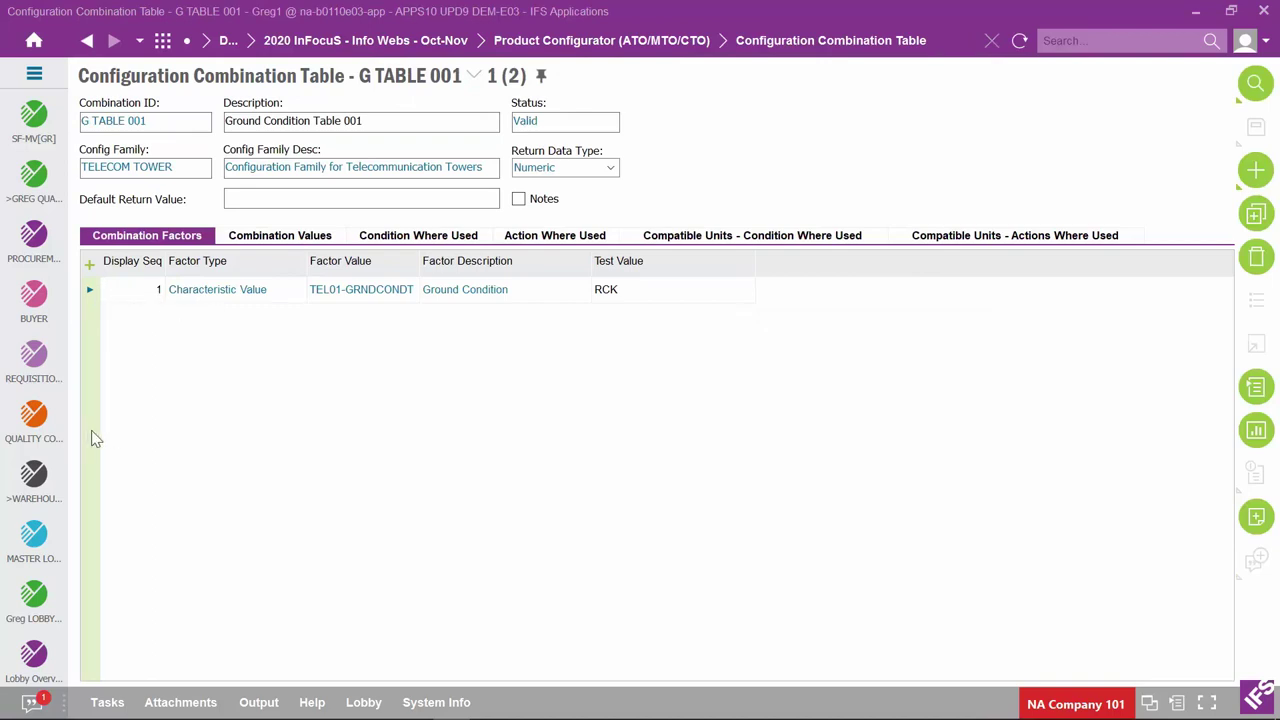
click(475, 77)
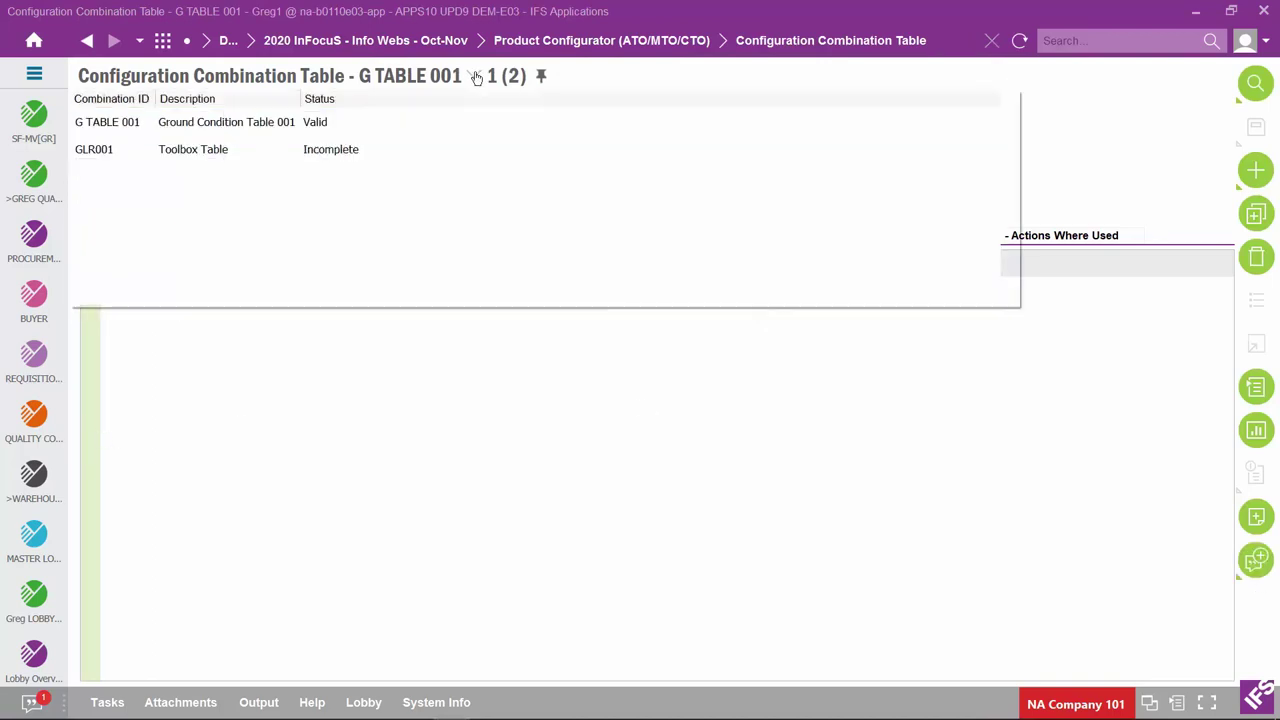
click(100, 152)
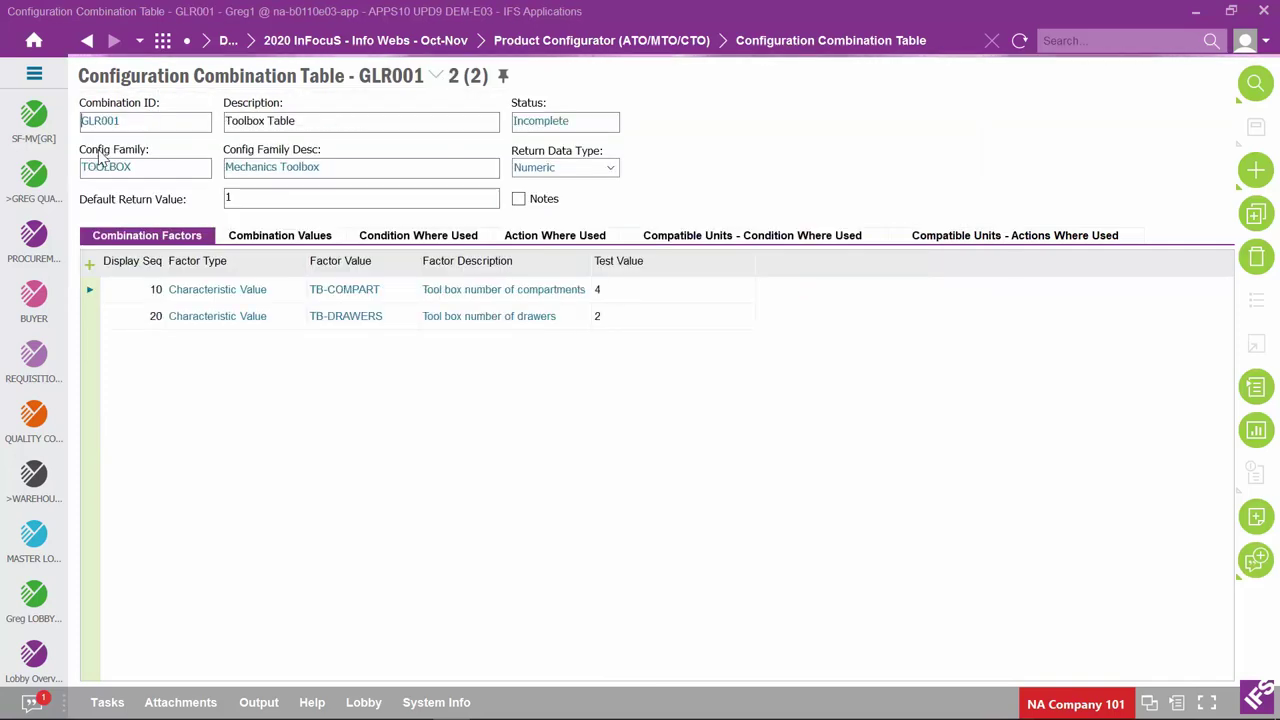
click(296, 237)
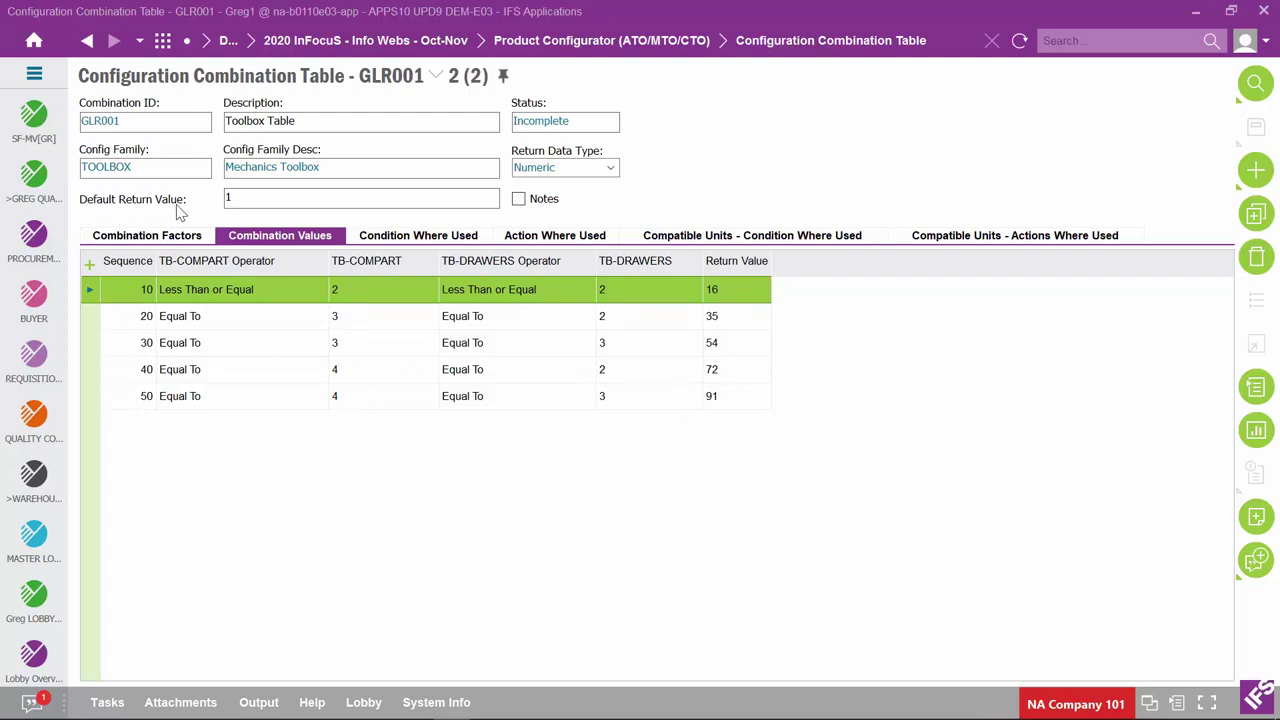
click(248, 200)
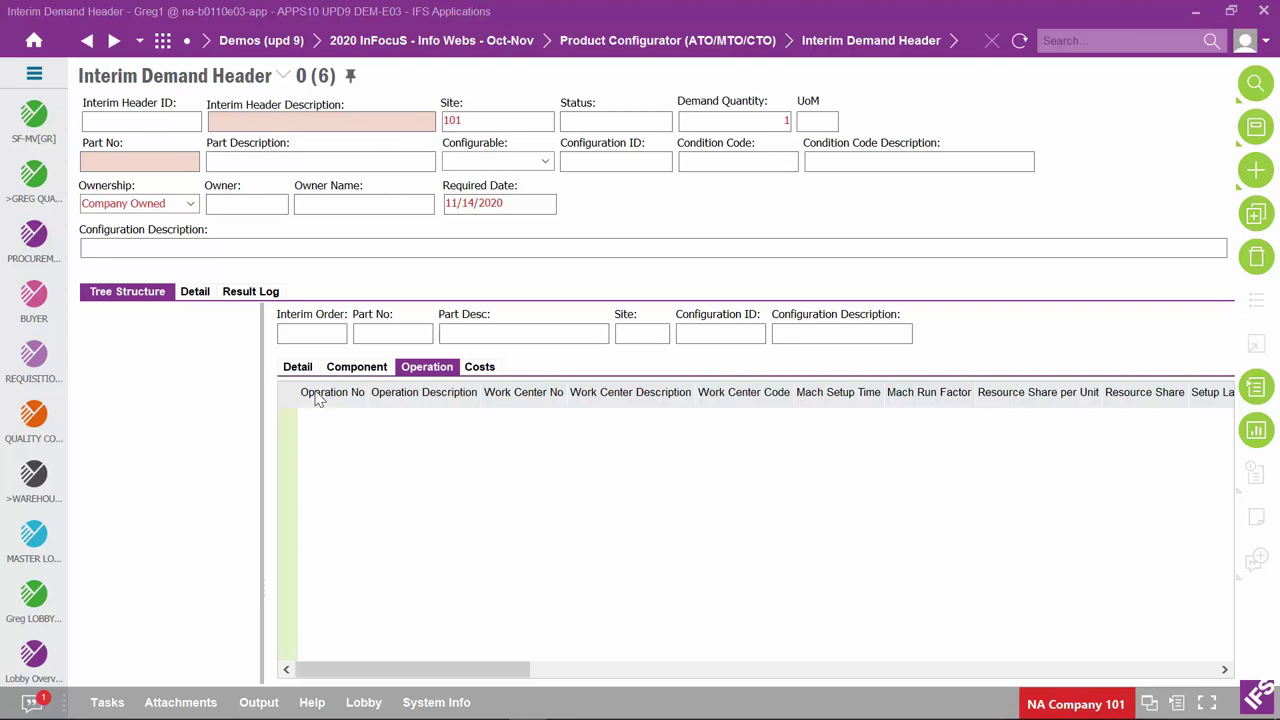
Save the interim demand header with description "no sales part, no CBOM. no rtg", part FBV and required date 12/4/2020
click(309, 122)
text(no sales part, no)
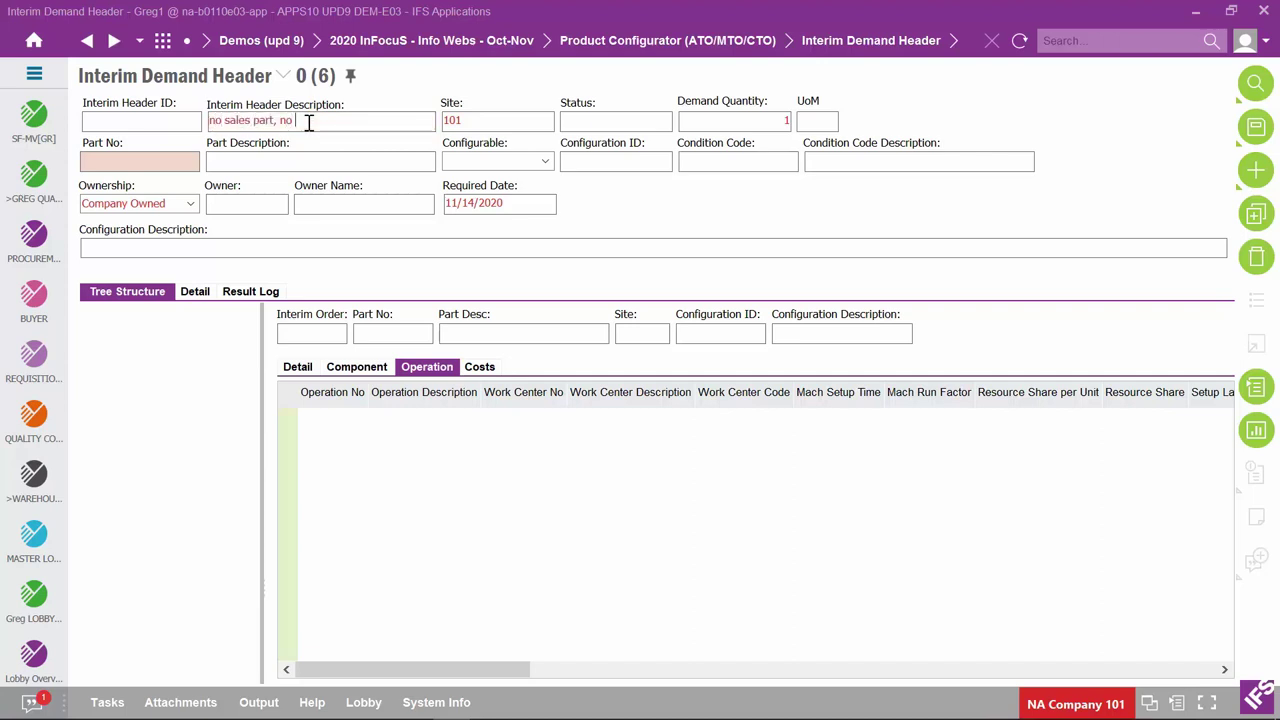
text( CBOM. no rtg)
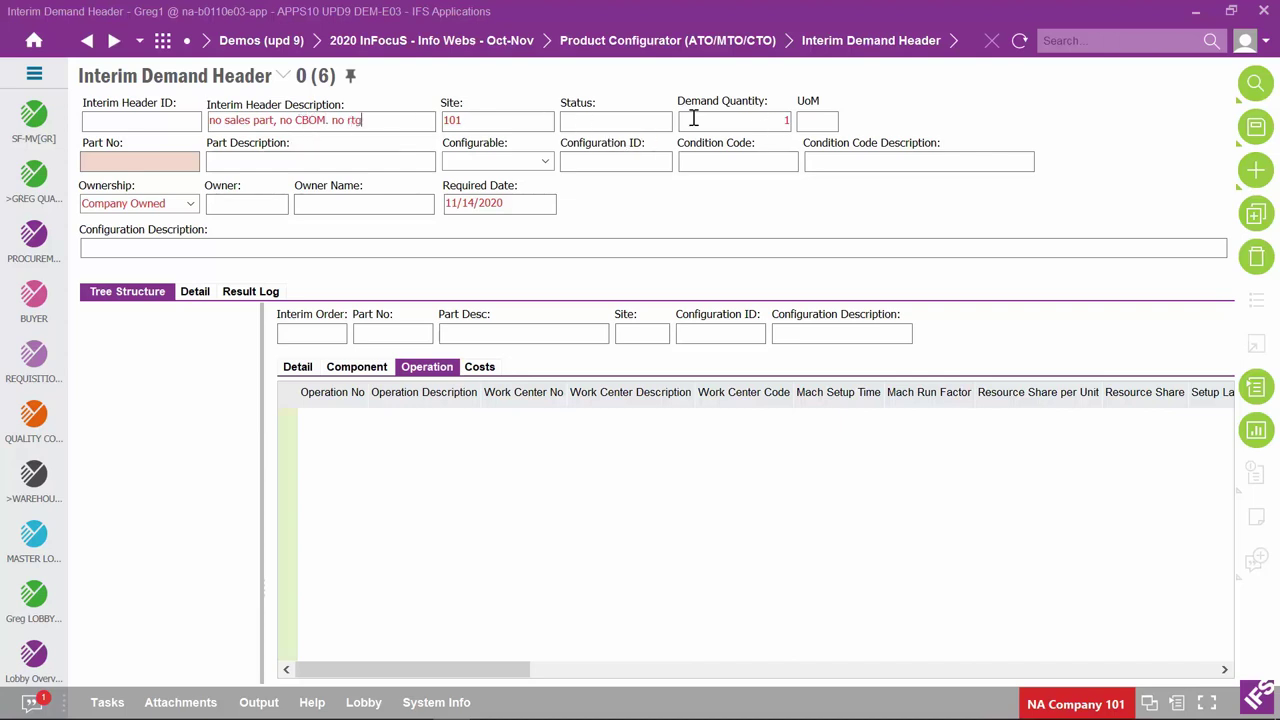
click(168, 161)
text(FBV)
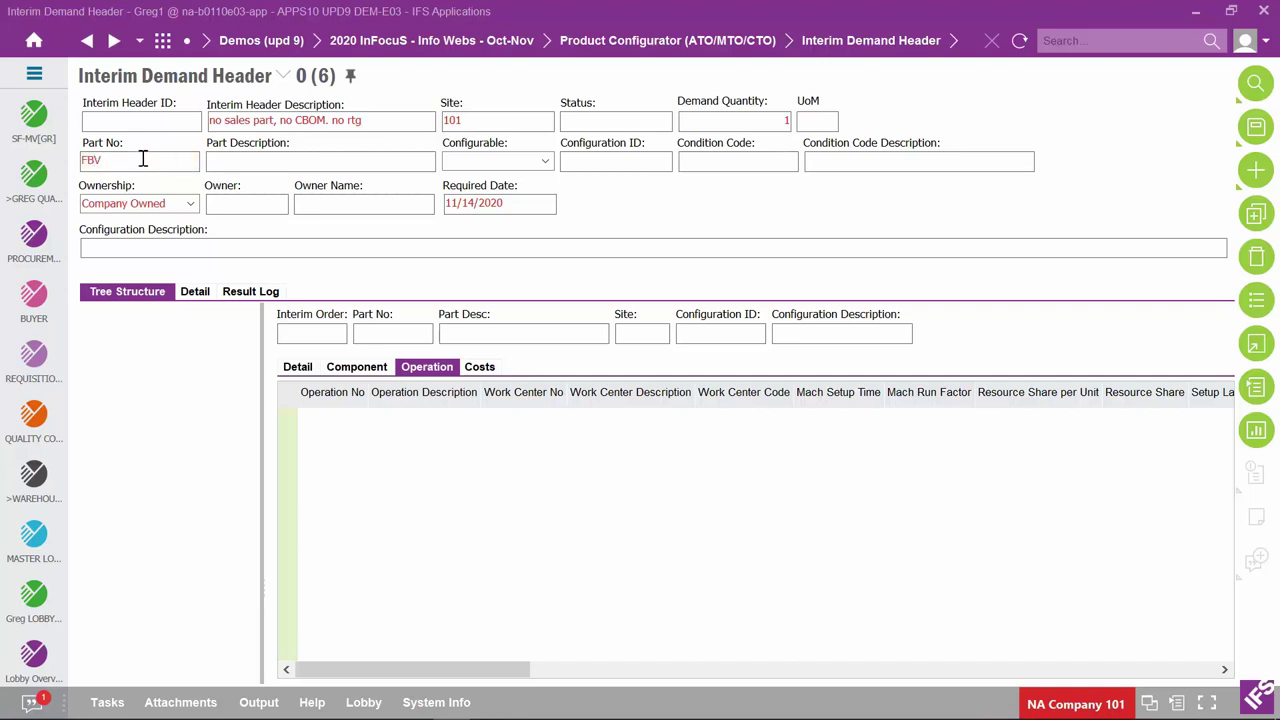
key(Tab)
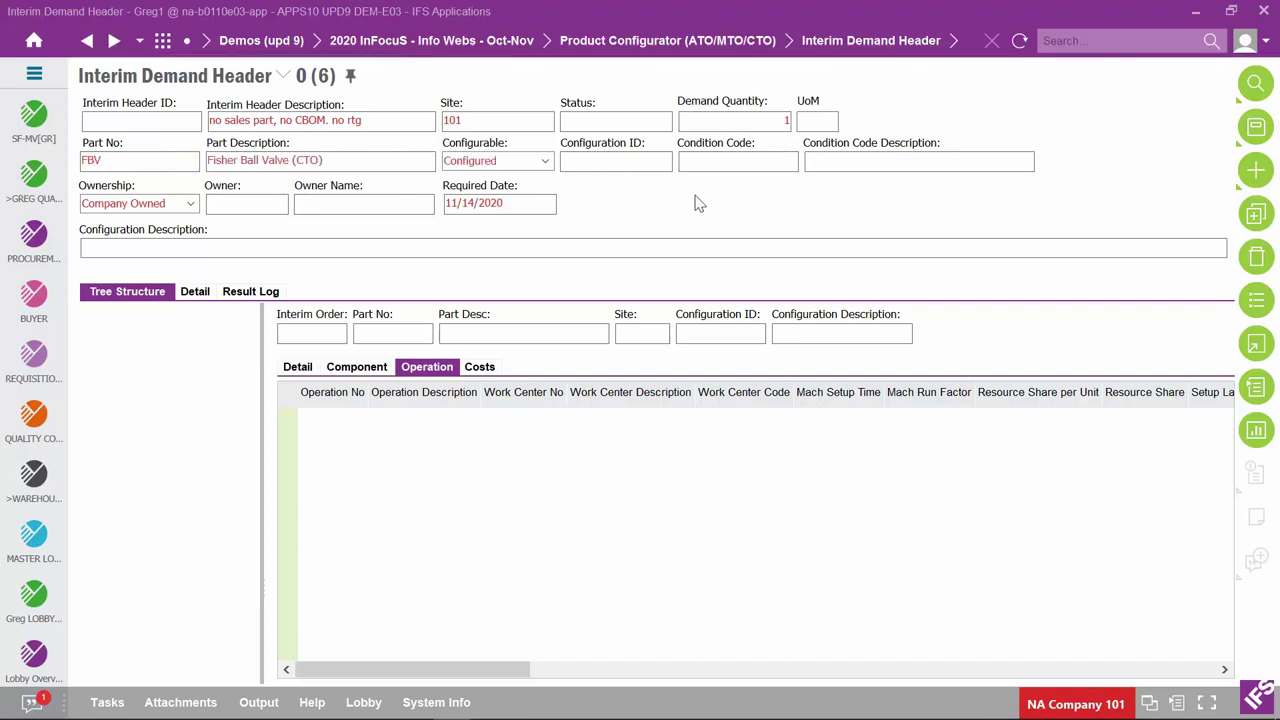
click(550, 201)
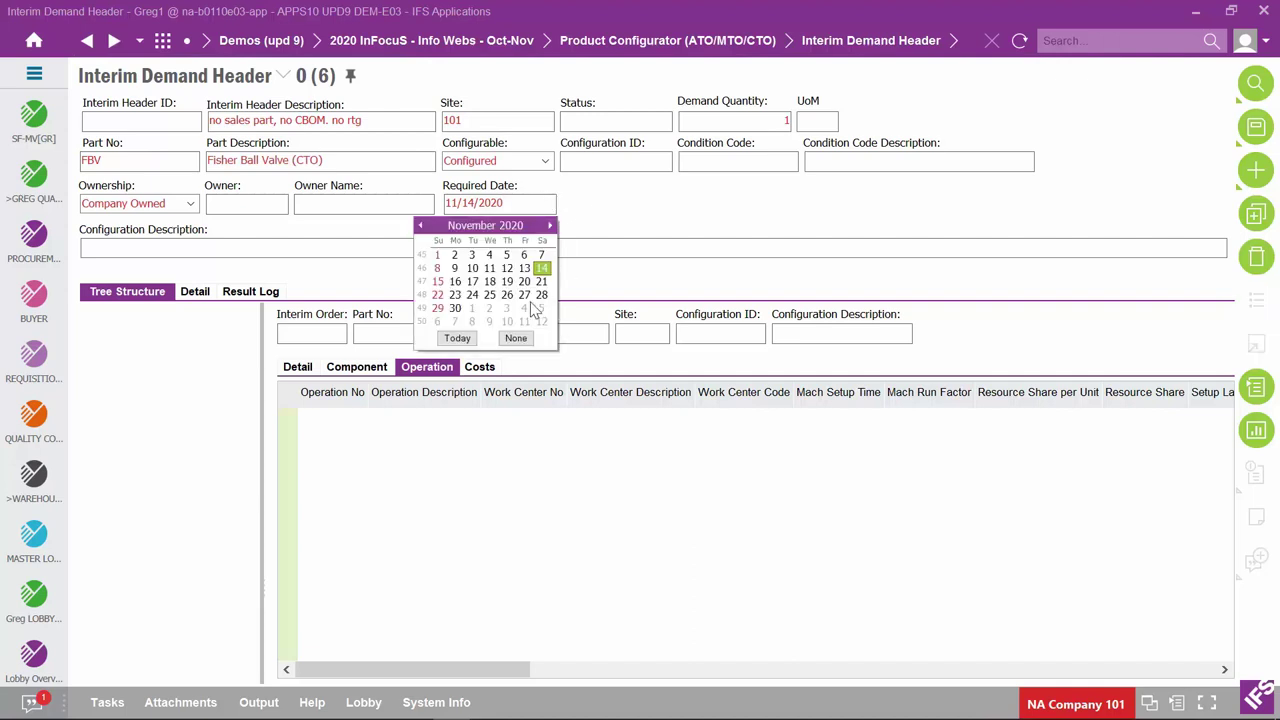
click(523, 308)
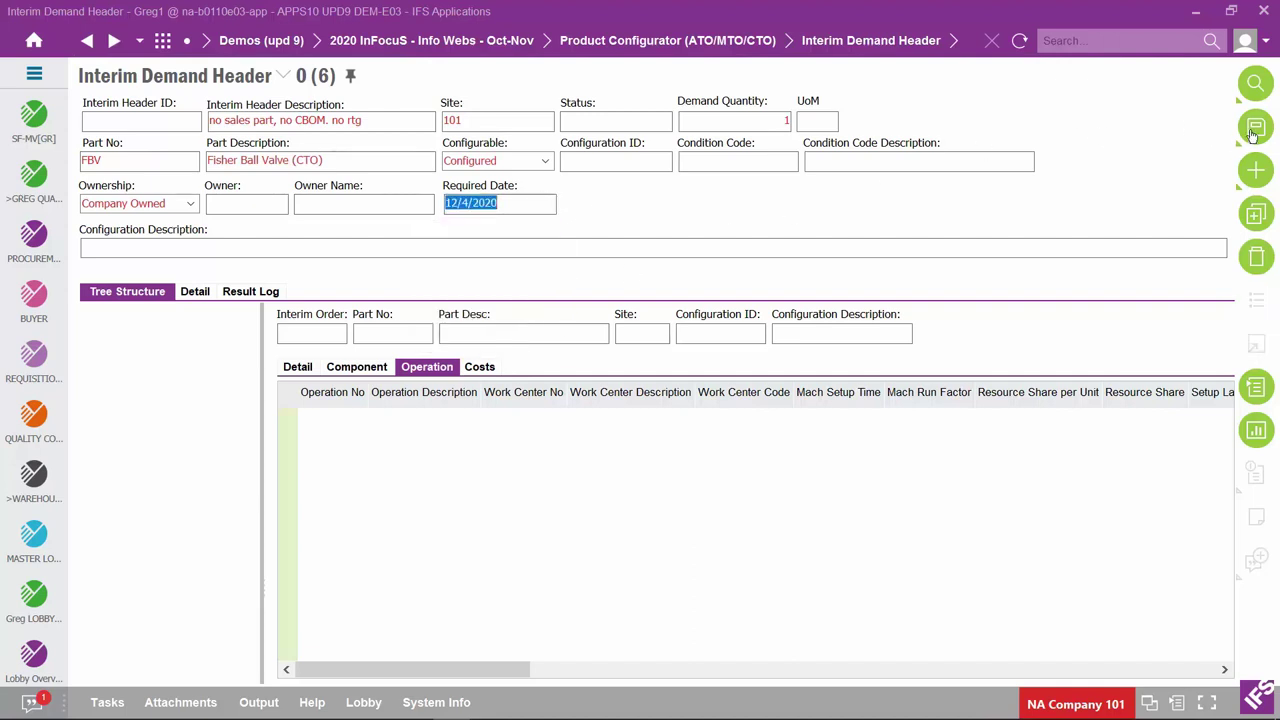
click(1254, 130)
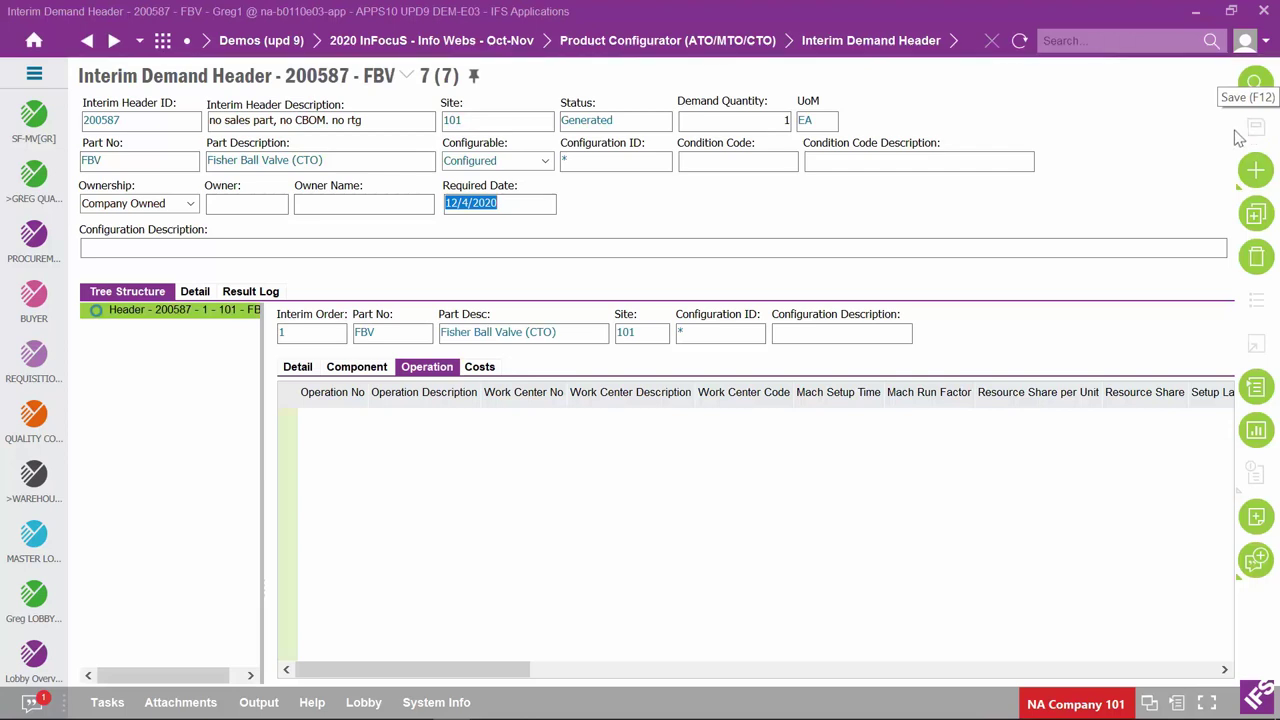
Create a configuration for the FBV header, save it with the default characteristic values and return to the header
right_click(689, 205)
mouse_move(825, 253)
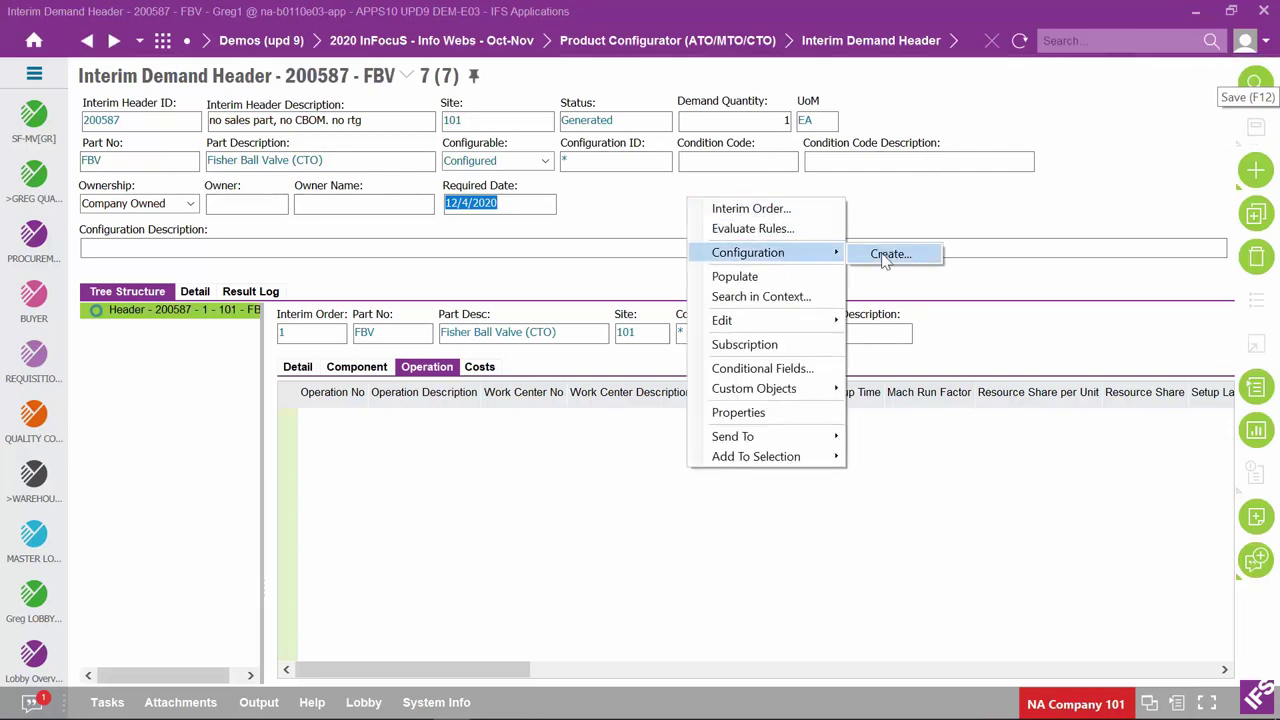
click(884, 256)
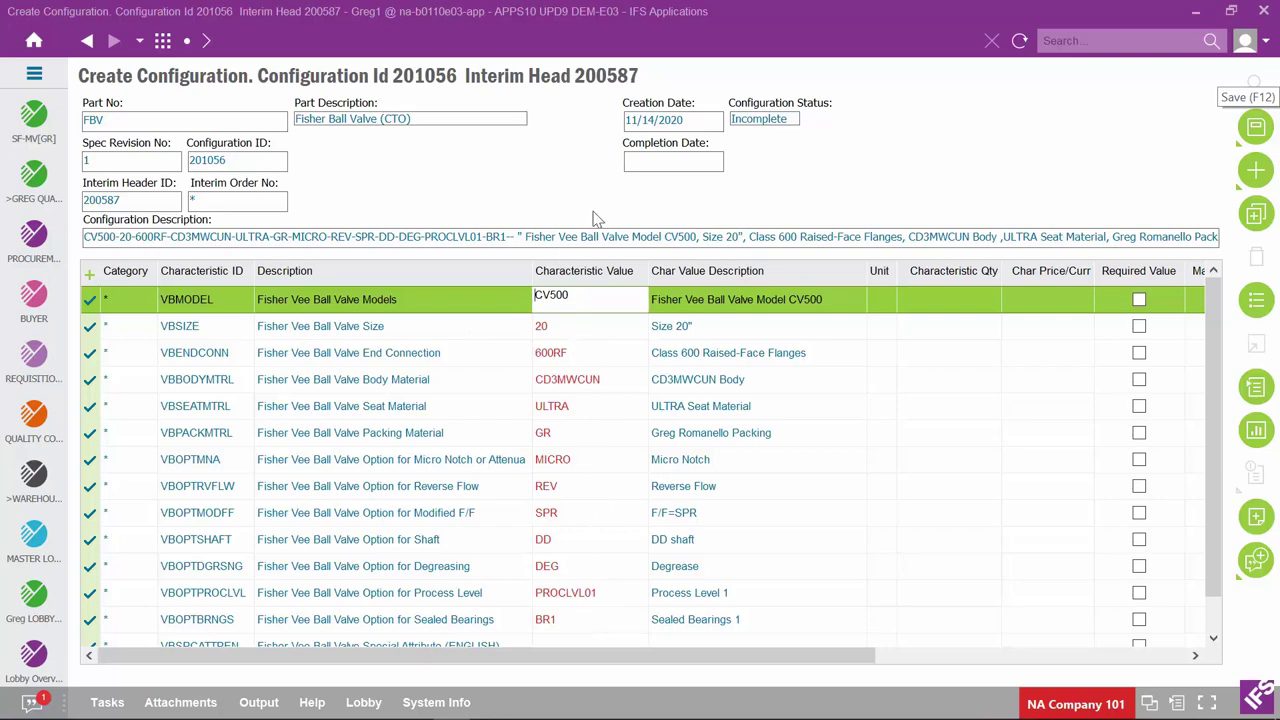
click(1256, 128)
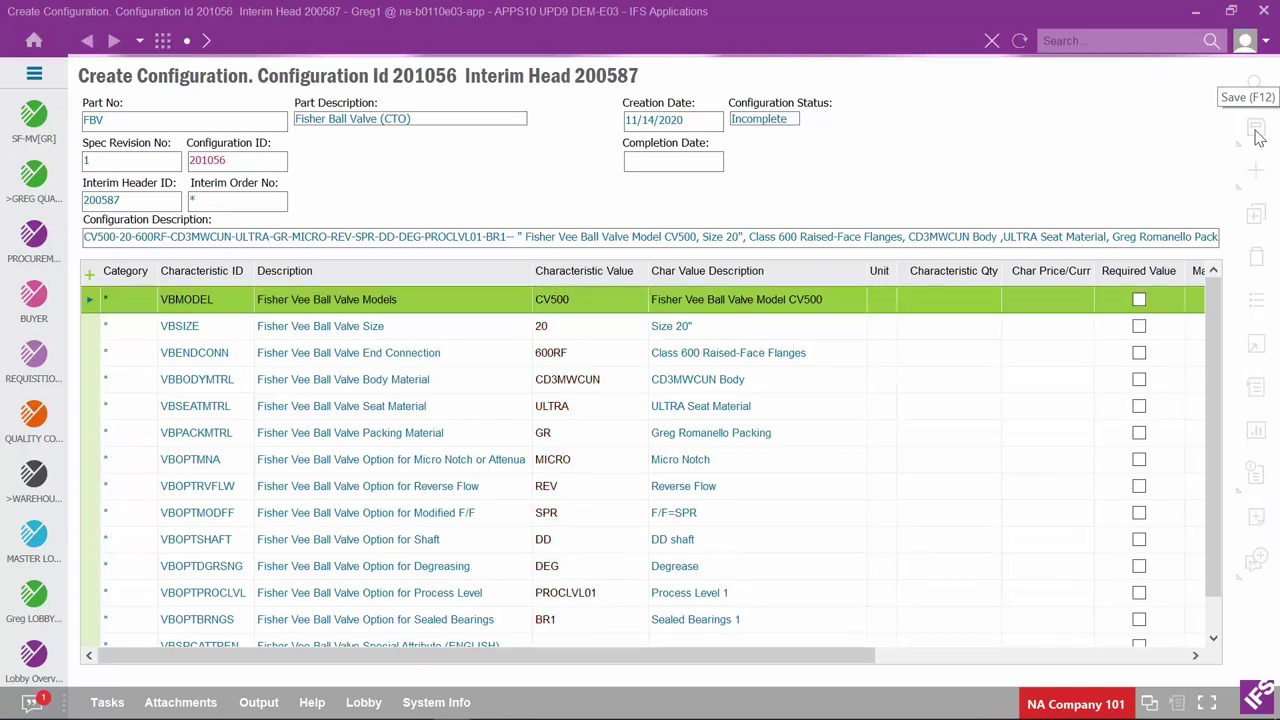
click(88, 44)
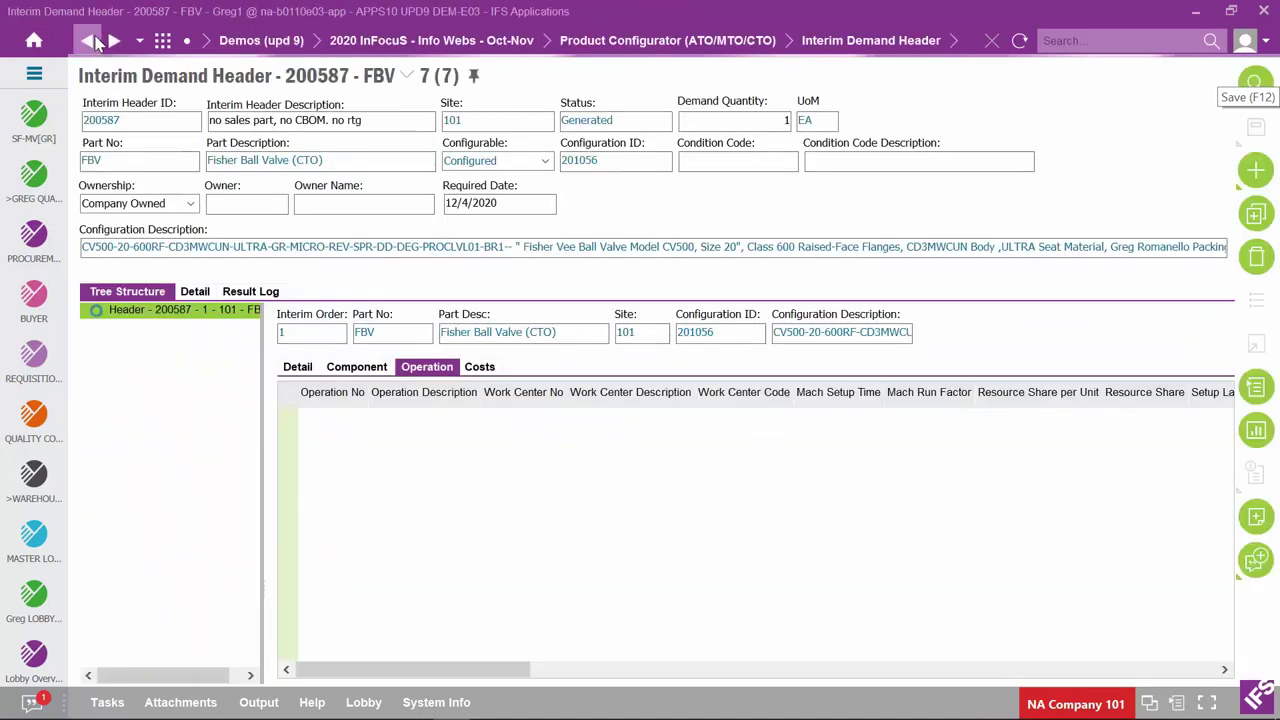
Check the components and operations of the FBV interim demand header
click(357, 367)
click(427, 369)
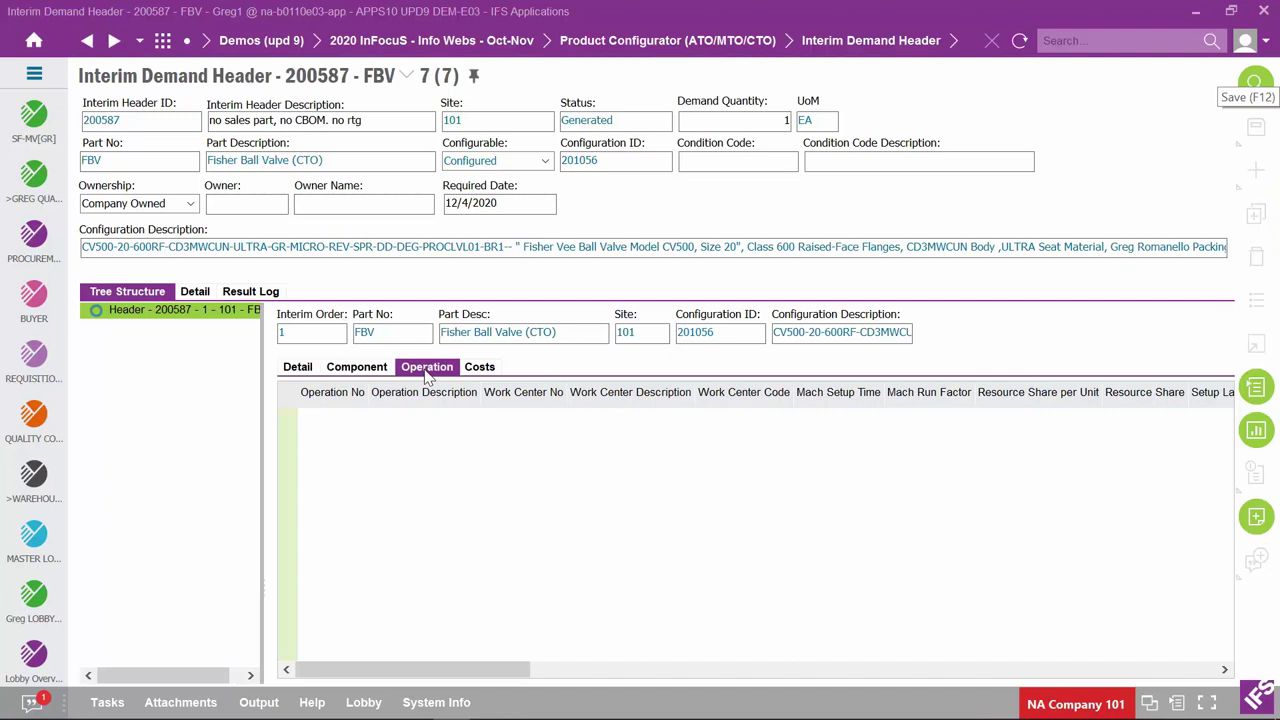
click(159, 120)
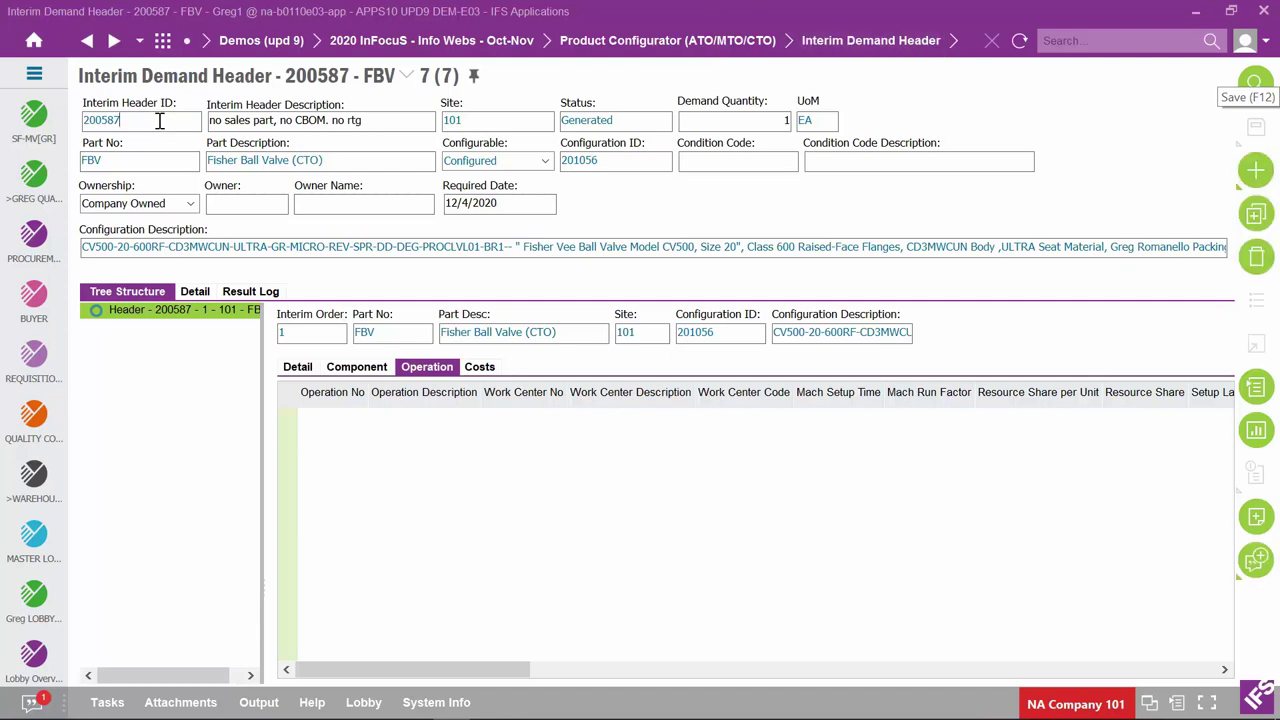
Create and save a new interim demand header described as GEAR SHAFT for site 3, part 250-G20C, required date 12/4/2020
click(1257, 172)
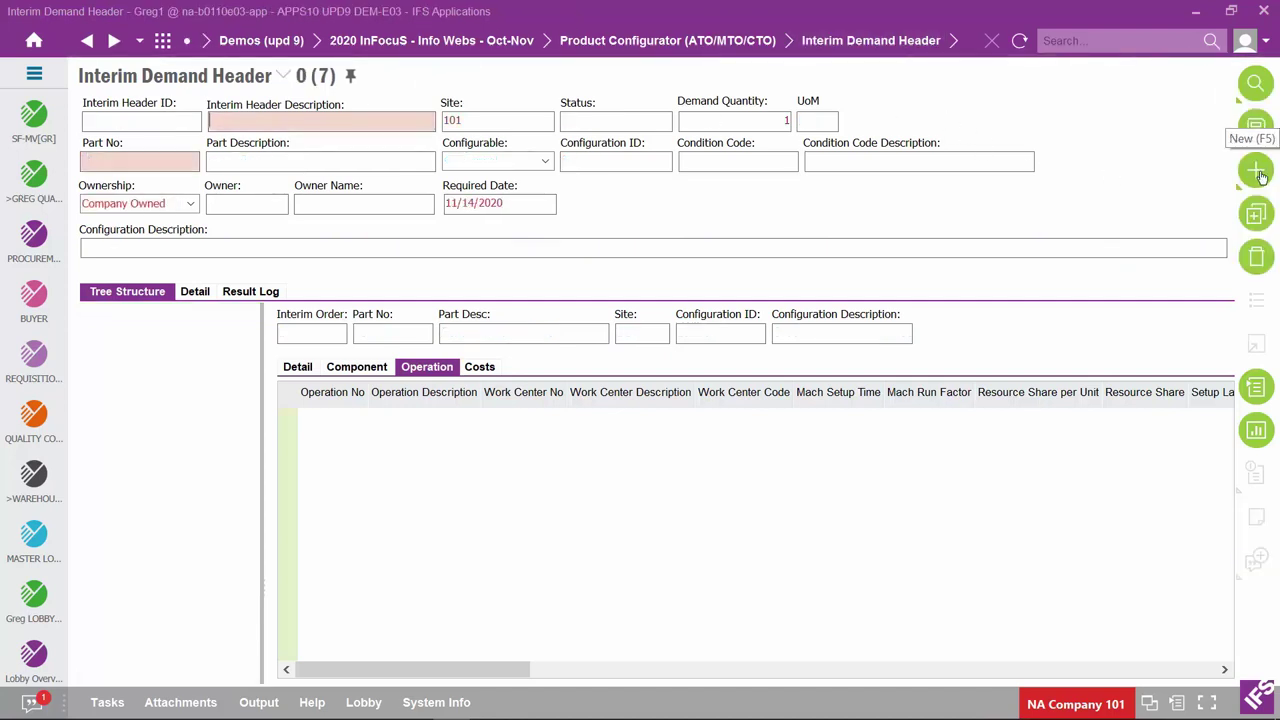
click(480, 122)
text(3)
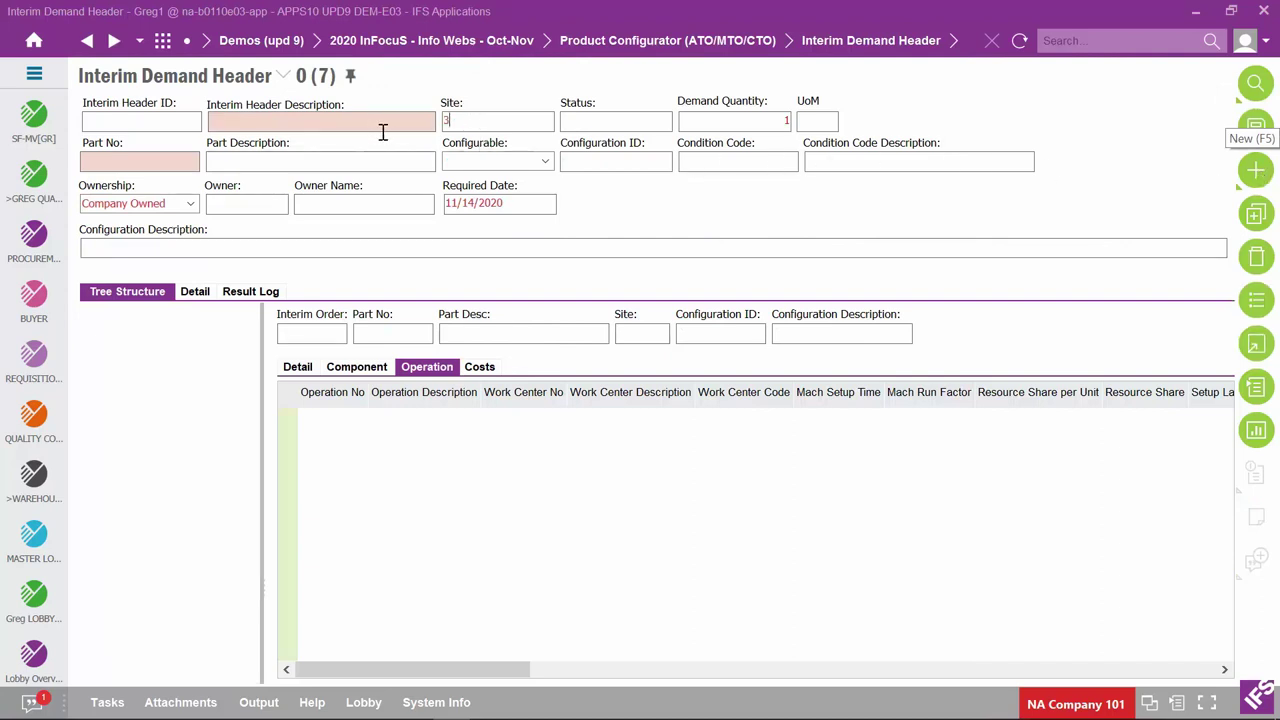
click(320, 122)
text(GEARS)
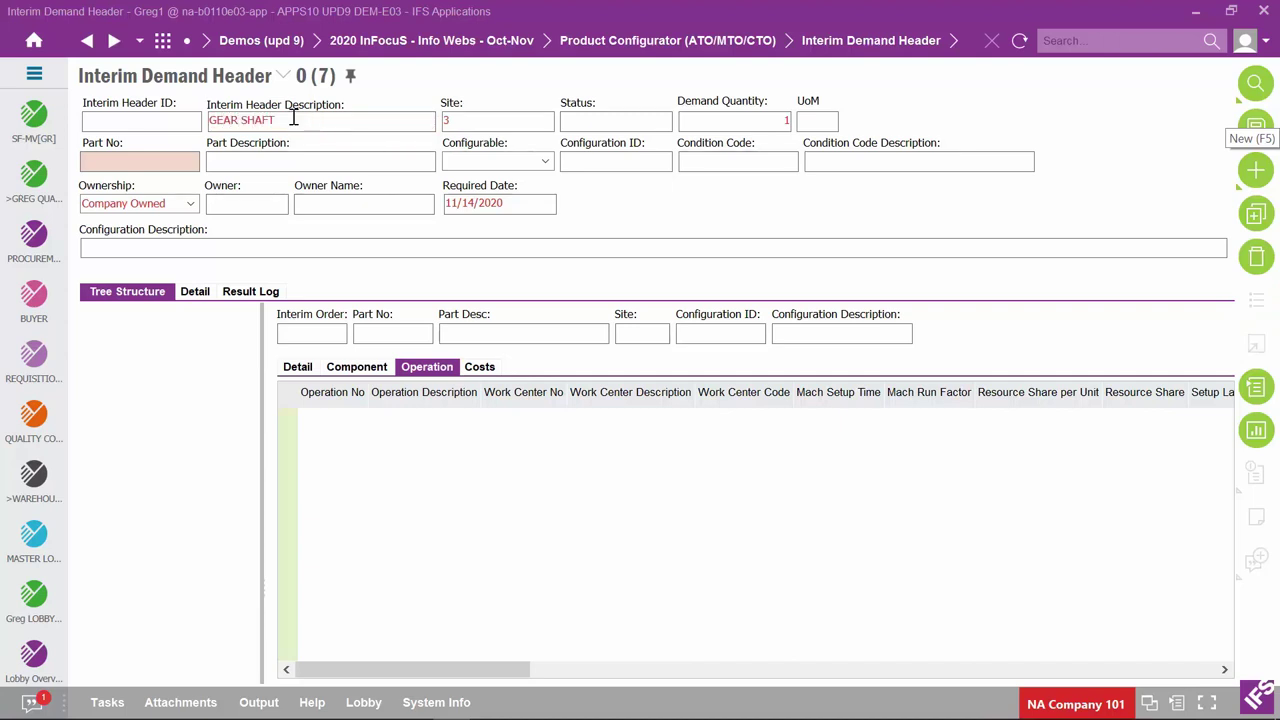
click(166, 160)
text(250-G20C)
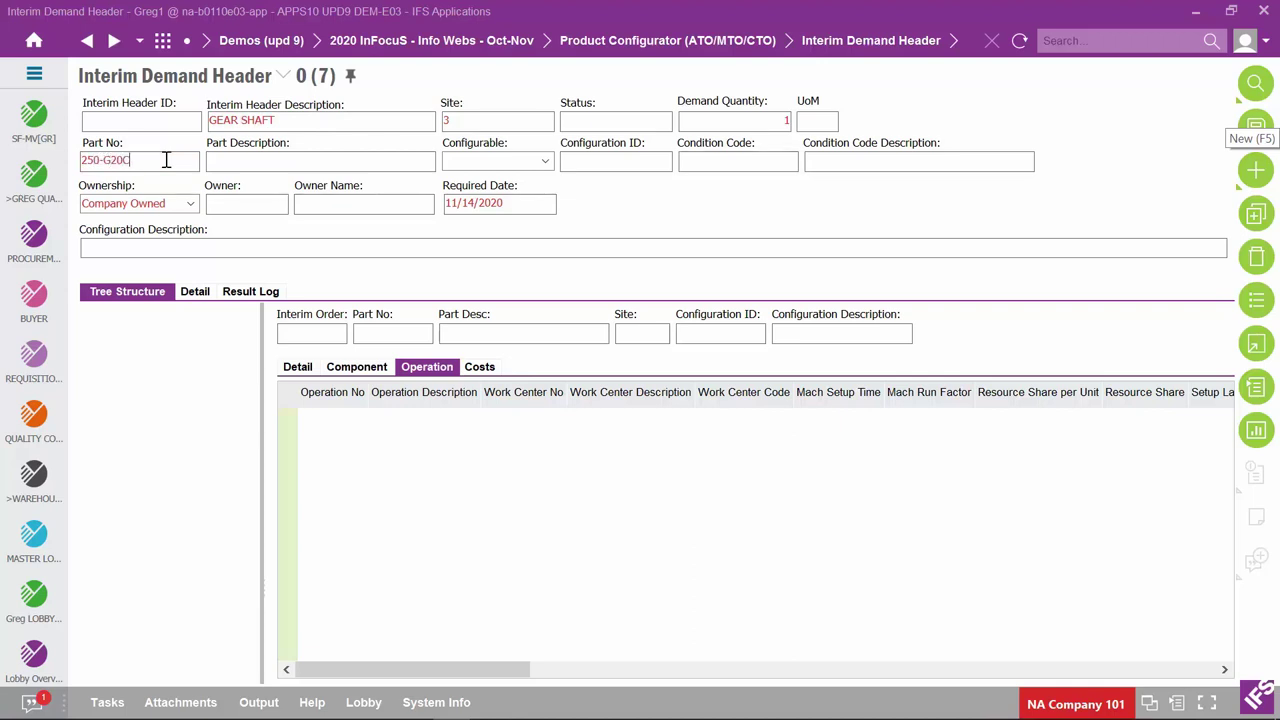
key(Tab)
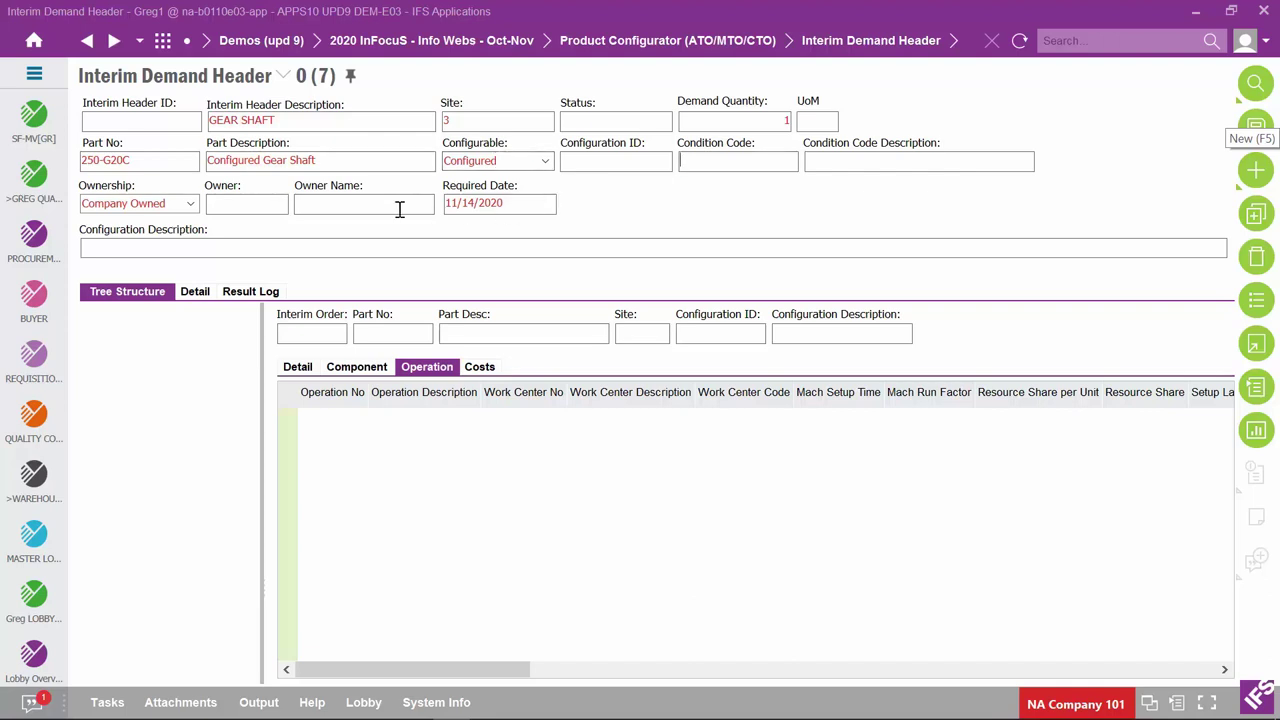
click(526, 203)
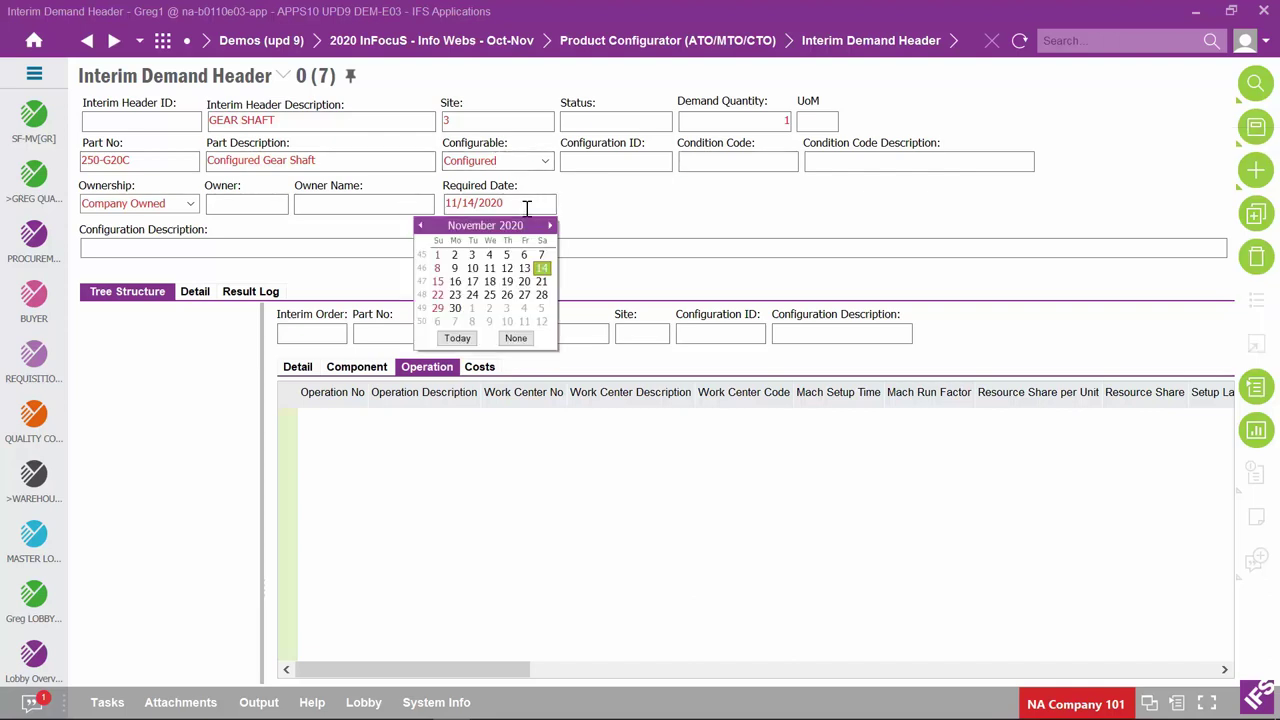
click(530, 310)
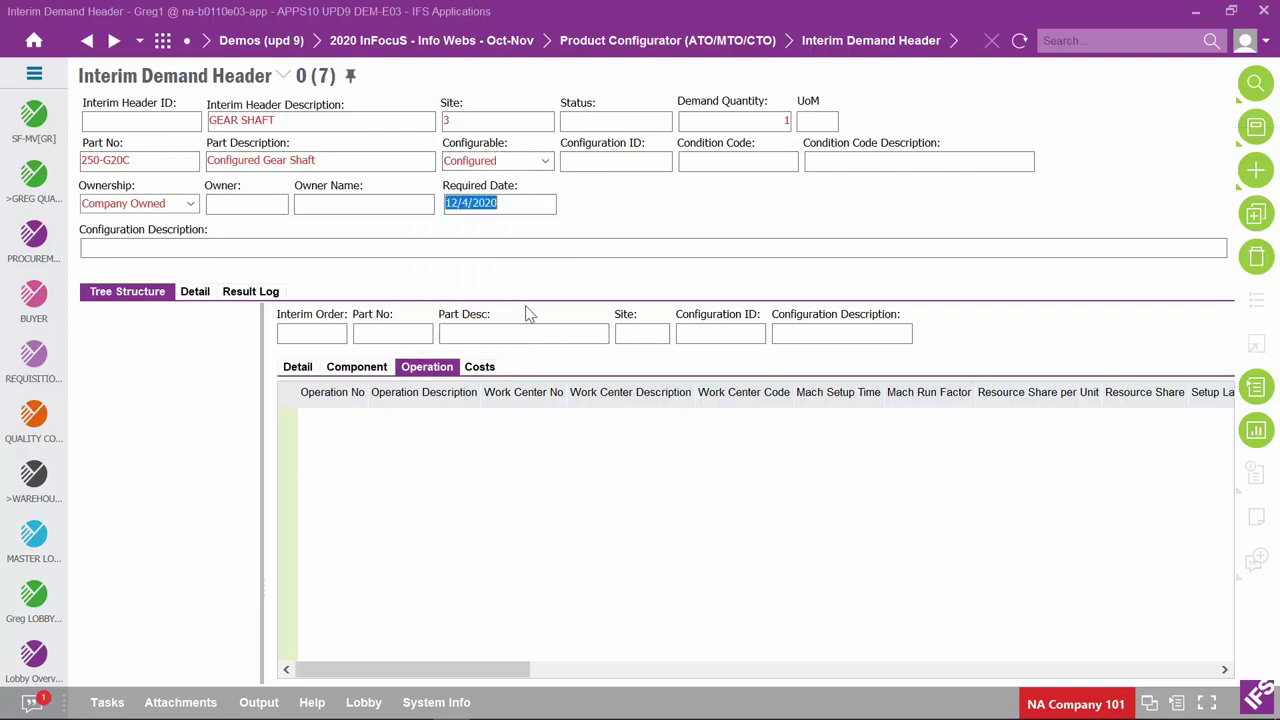
click(1255, 130)
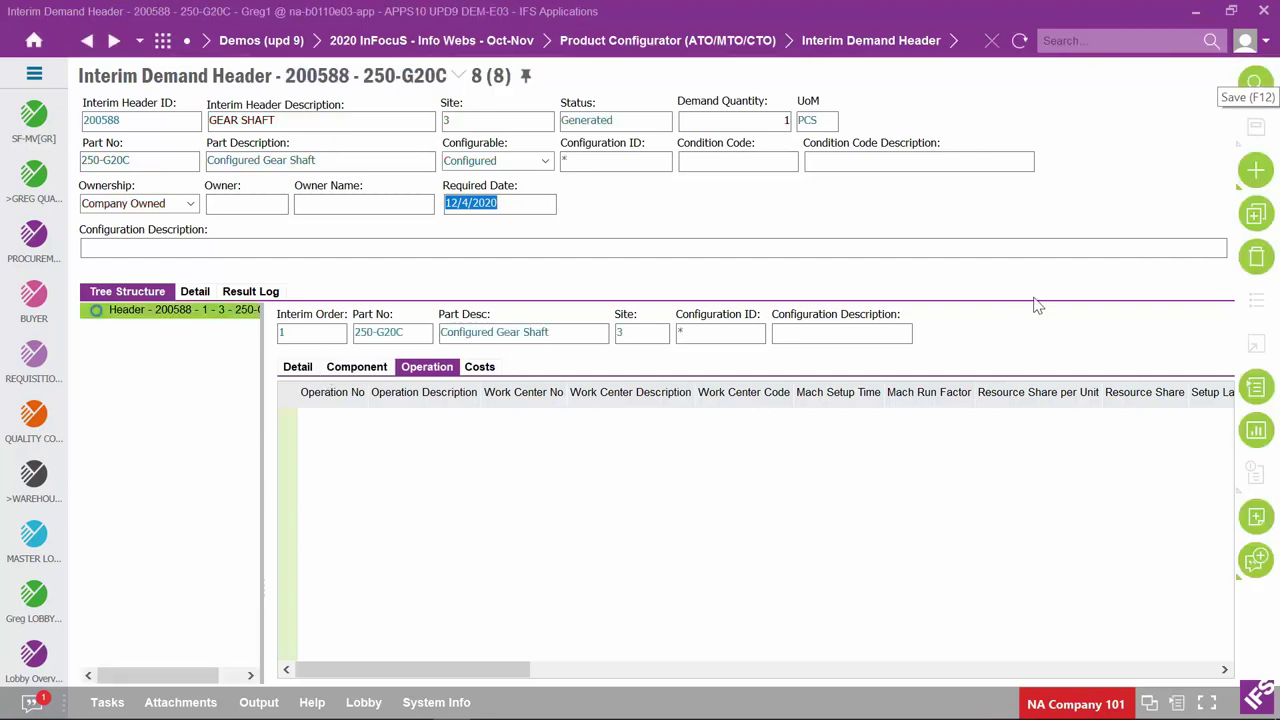
Create a configuration for the gear shaft header with the 8-inch Gear Shaft option as its length, and save it
right_click(885, 200)
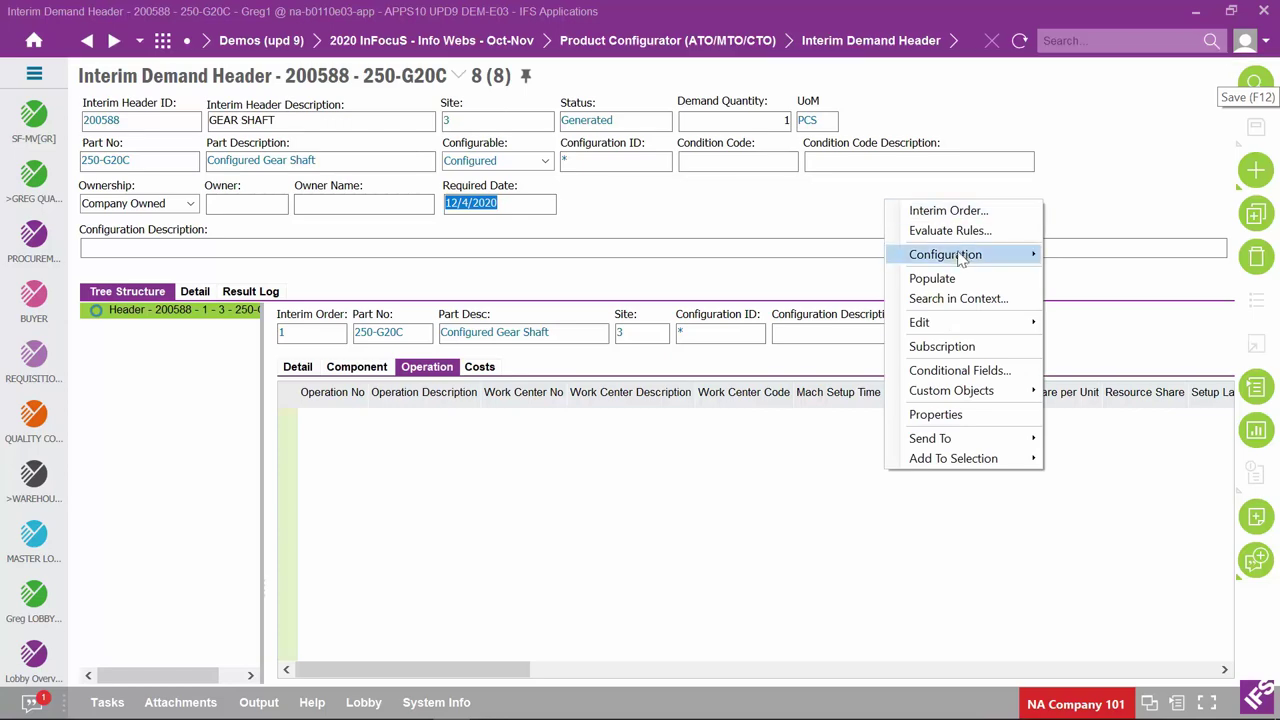
mouse_move(958, 260)
click(1086, 256)
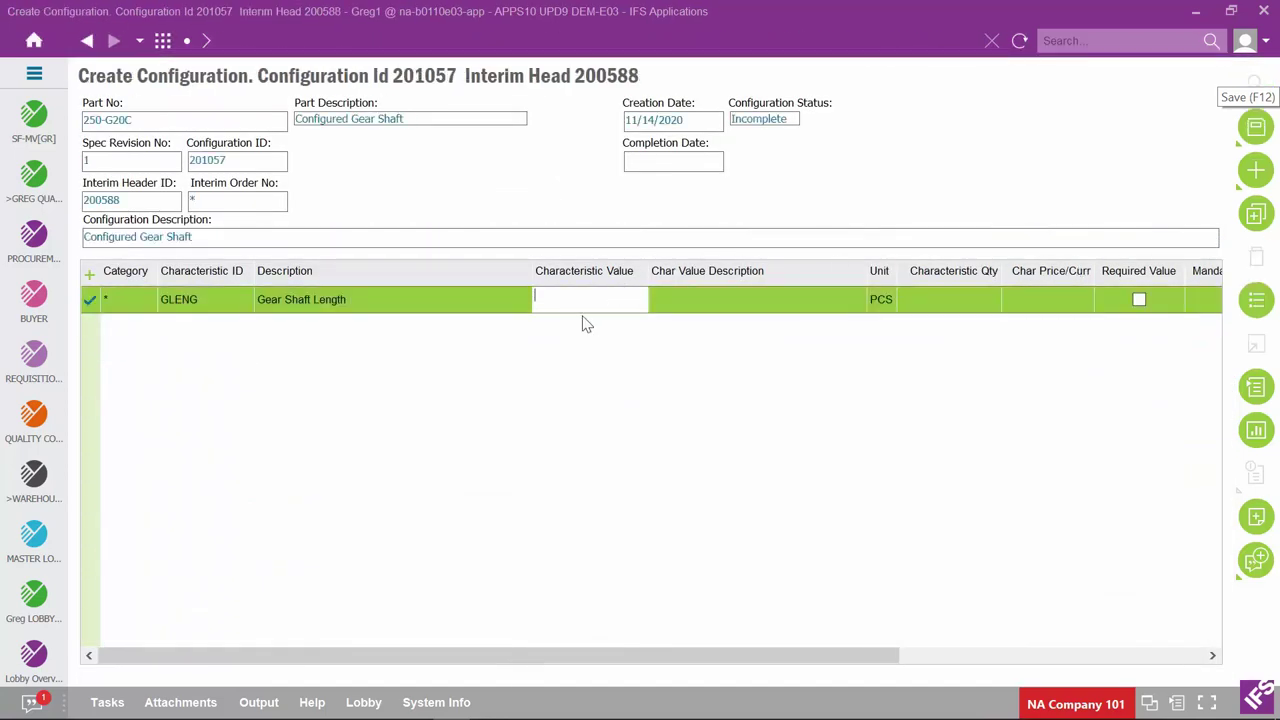
click(571, 299)
click(1256, 300)
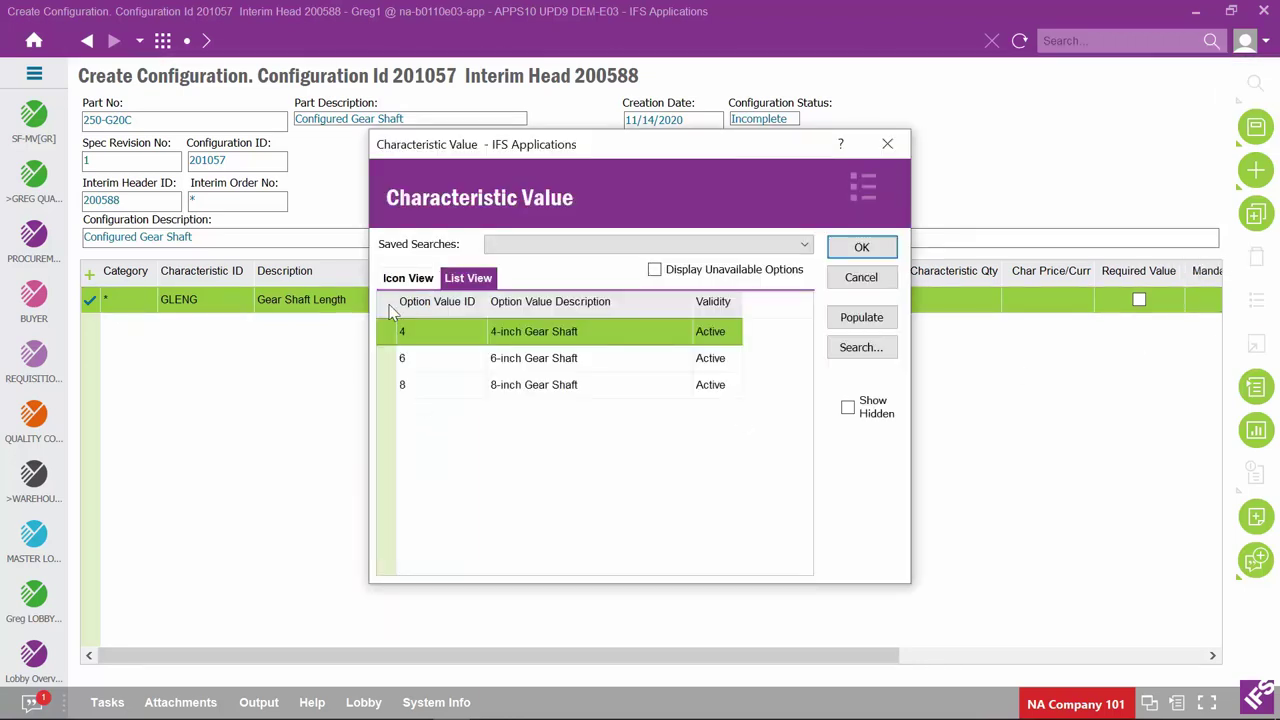
click(400, 384)
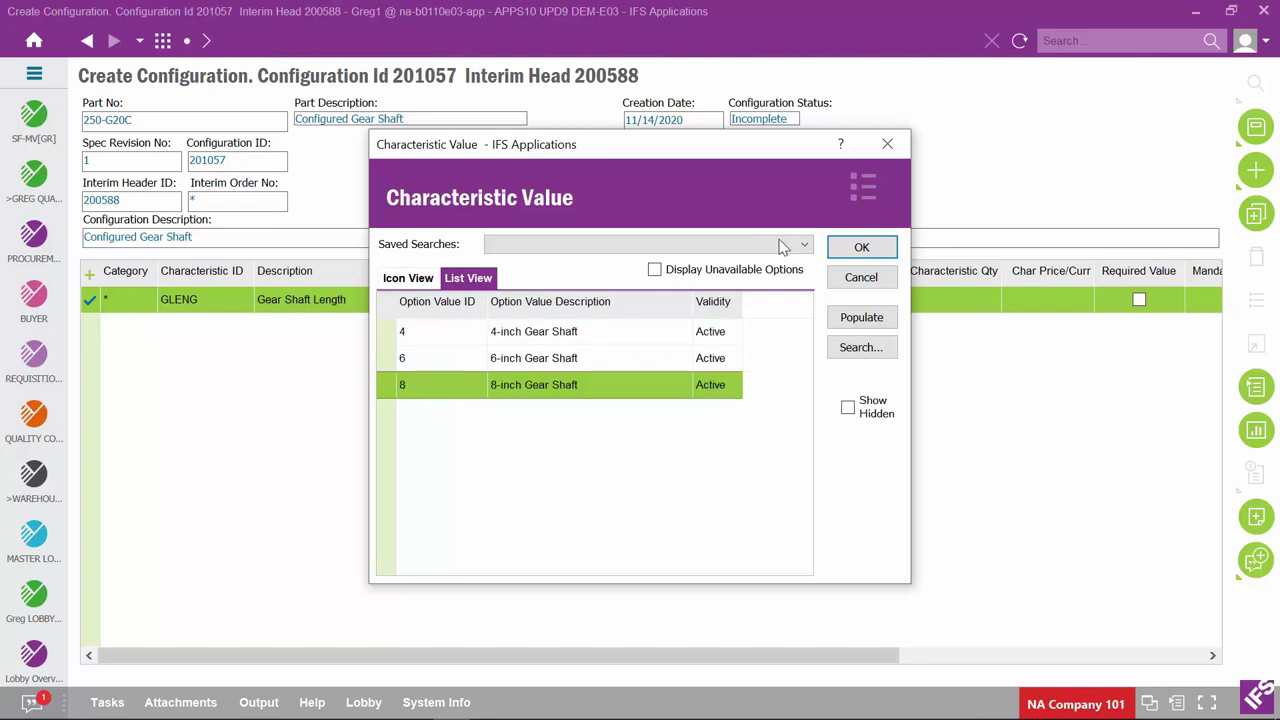
click(861, 247)
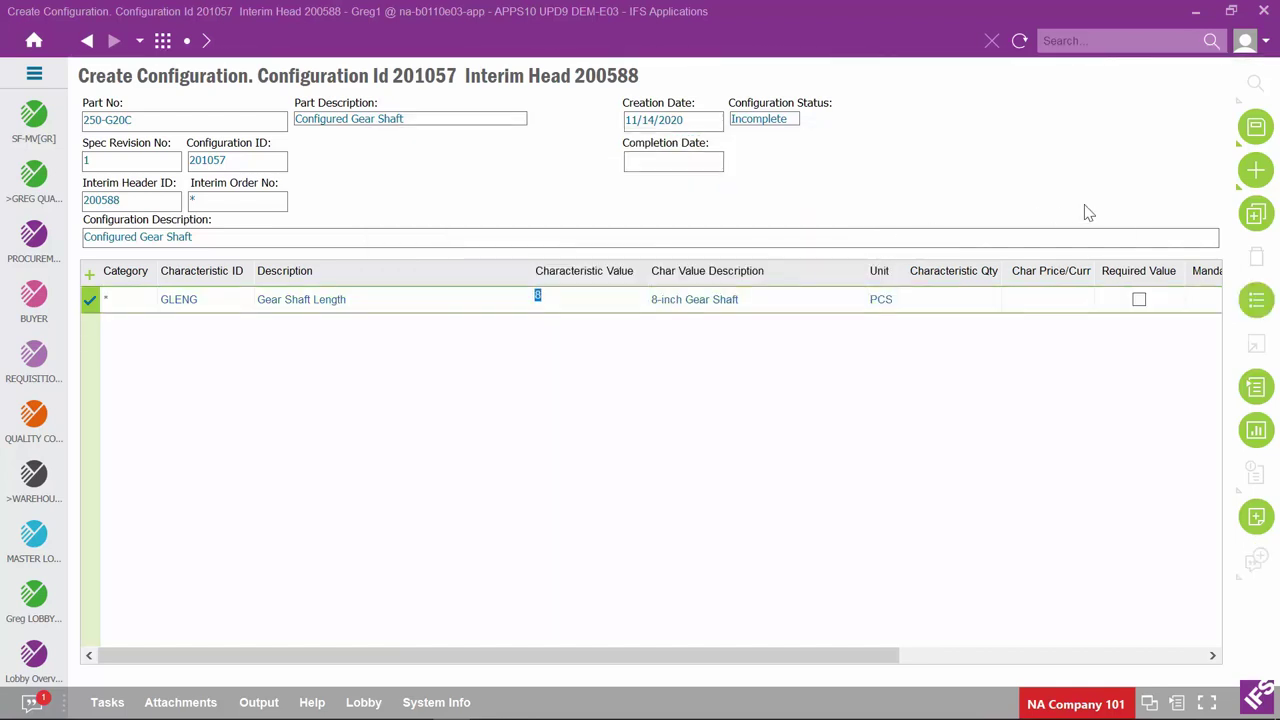
click(1256, 128)
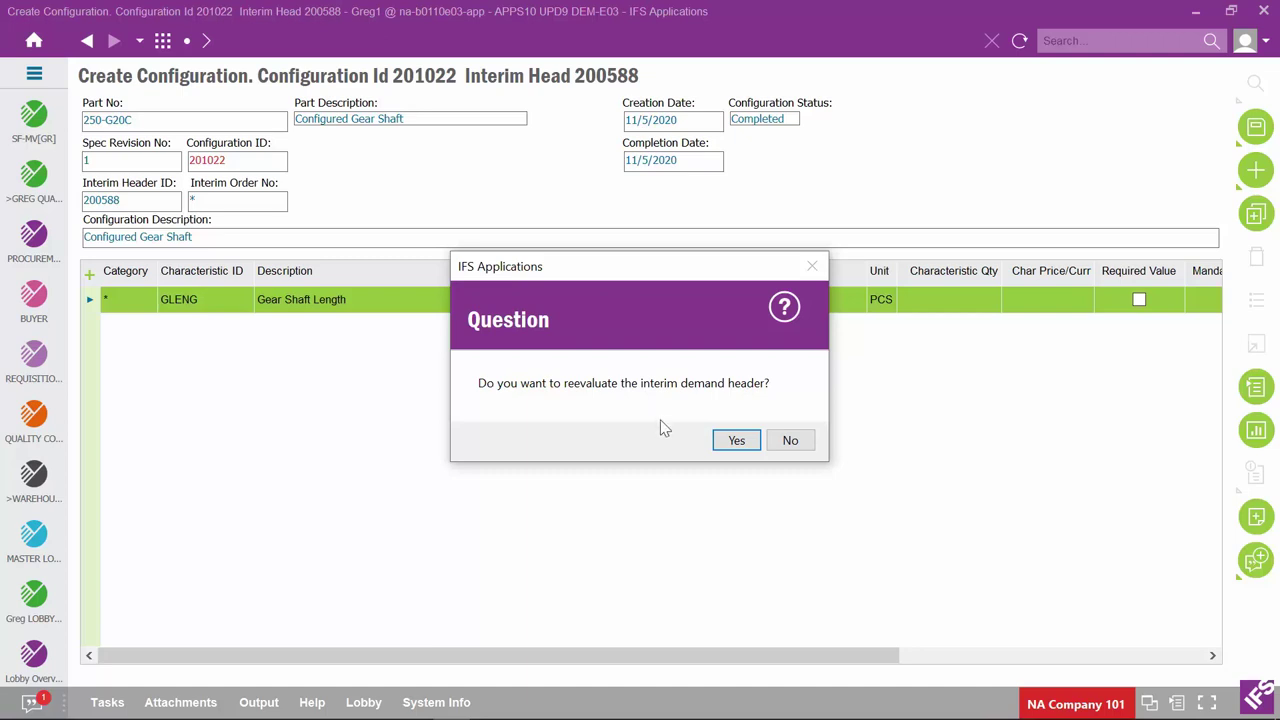
Reevaluate the gear shaft header with Restrict to Buildable, Complete Log and Single Level Explosion enabled
click(737, 441)
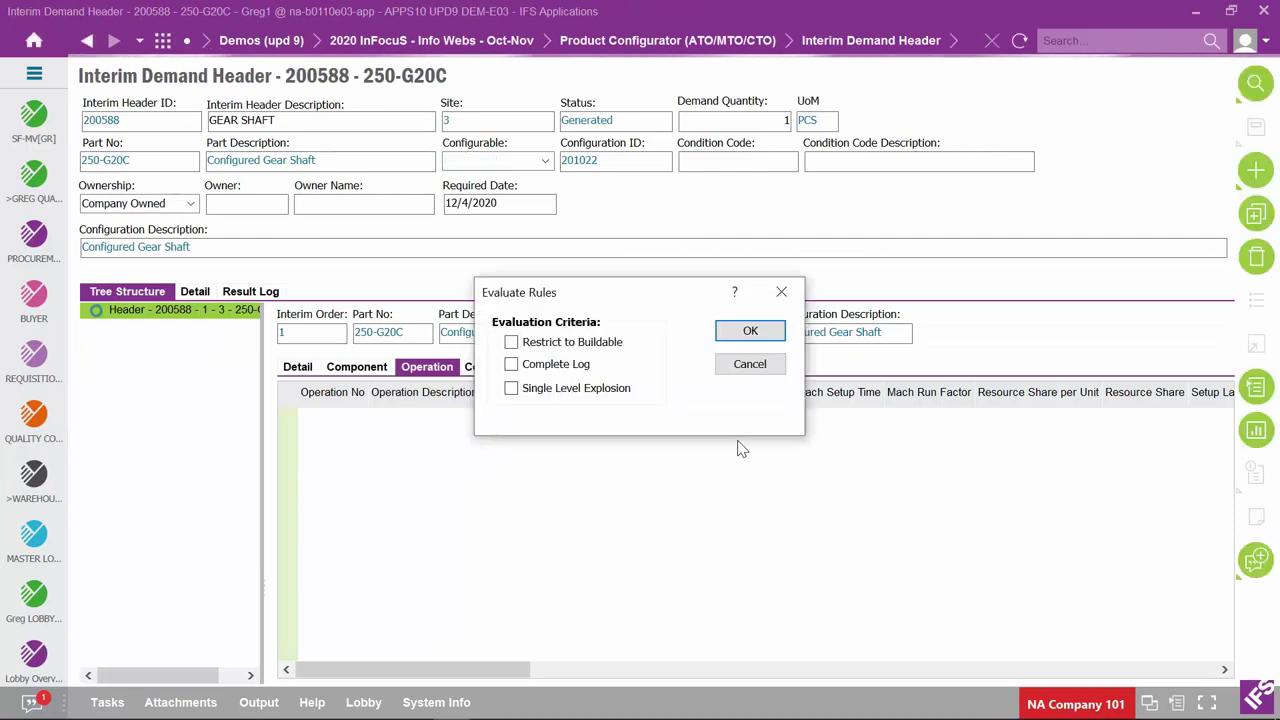
click(511, 343)
click(511, 364)
click(511, 388)
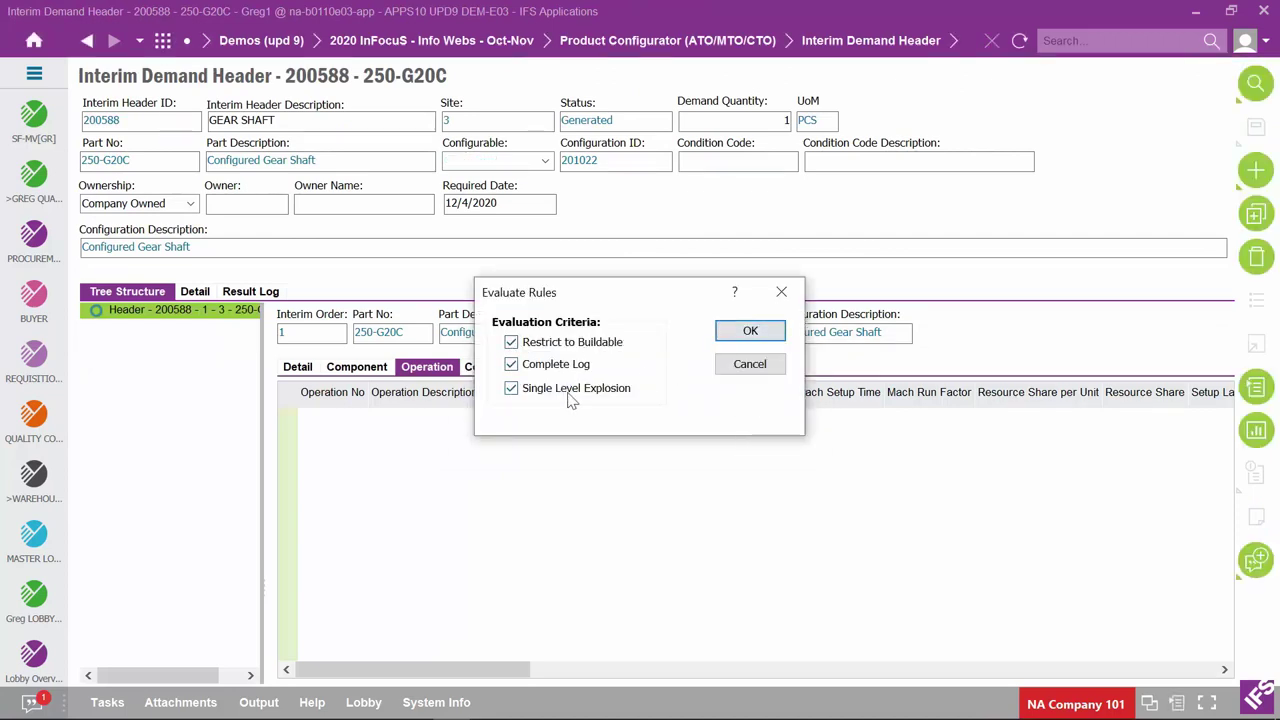
click(749, 331)
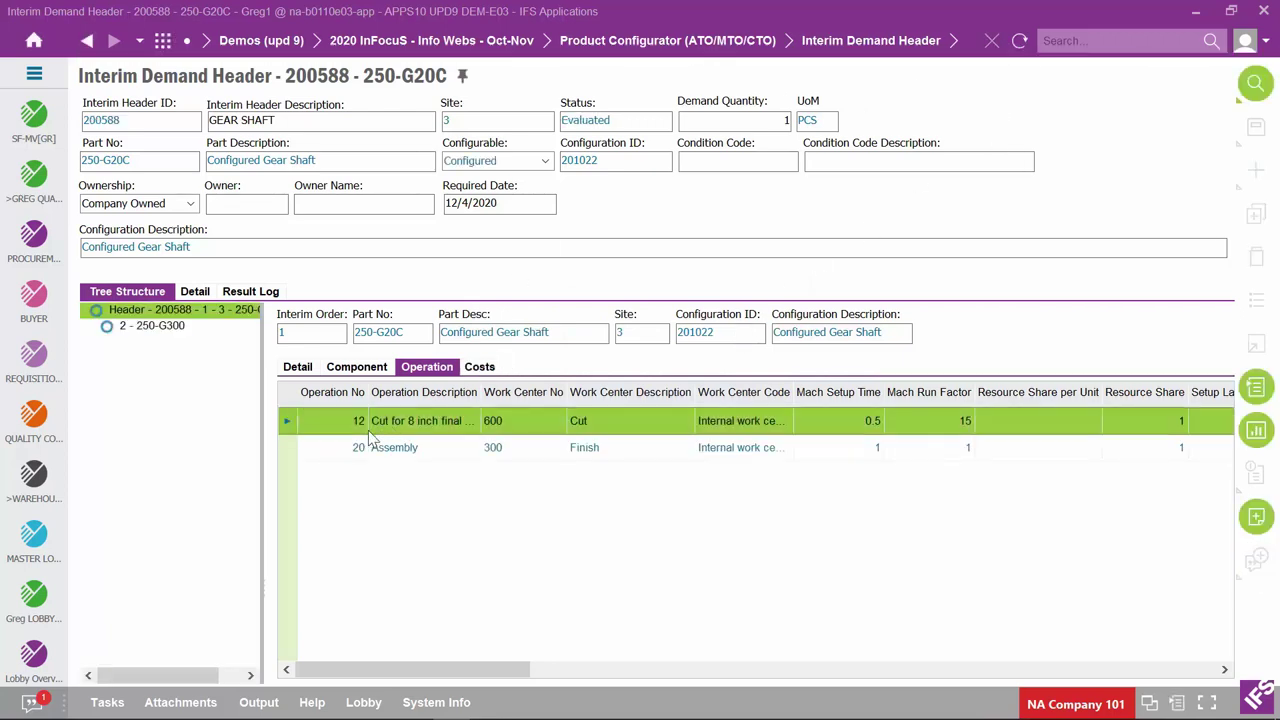
Widen the operation description column to read the evaluated operations, and check the gear shaft header's components
drag(481, 392, 541, 390)
click(343, 423)
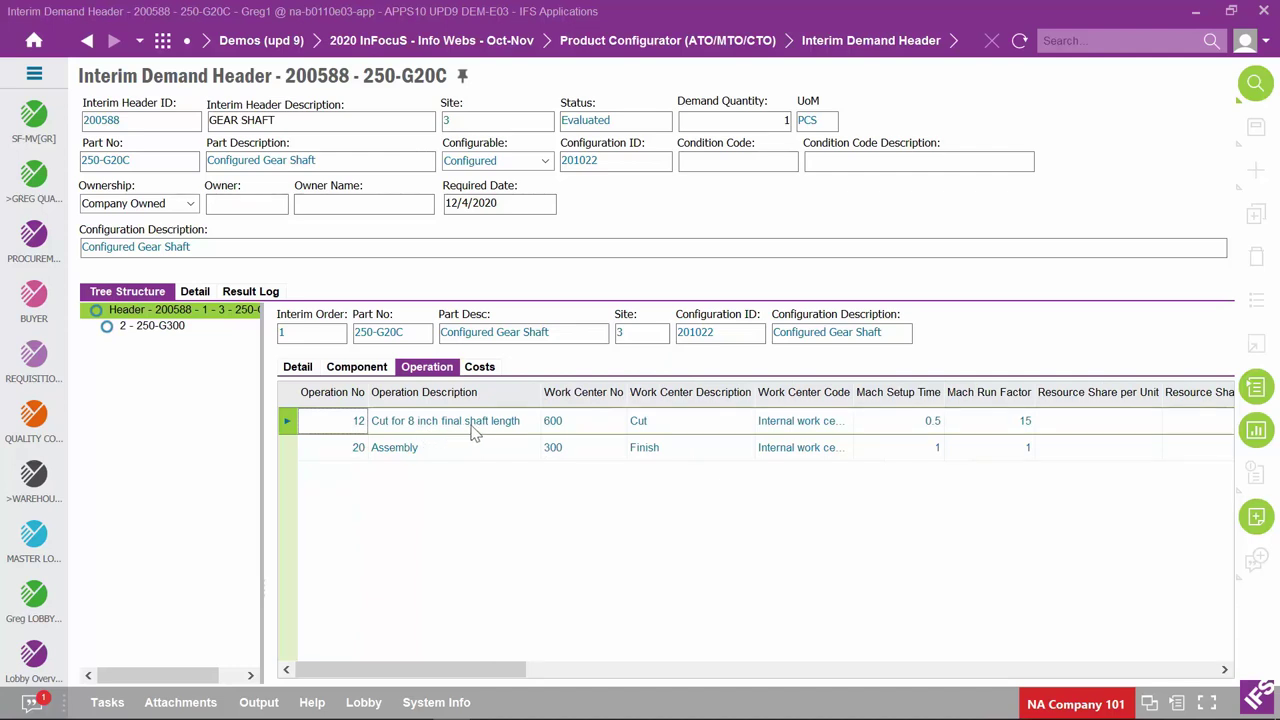
click(352, 371)
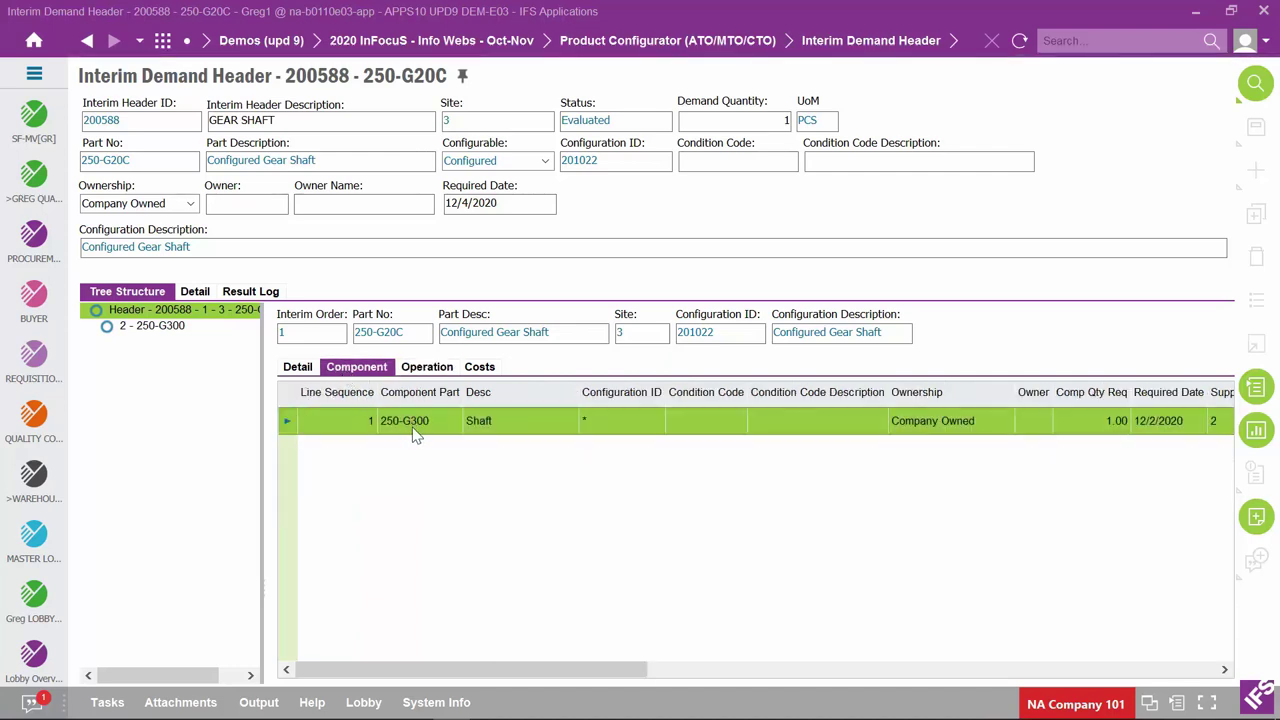
Edit the gear shaft header's configuration to set the Gear Shaft Length characteristic to 4, and save it
right_click(715, 218)
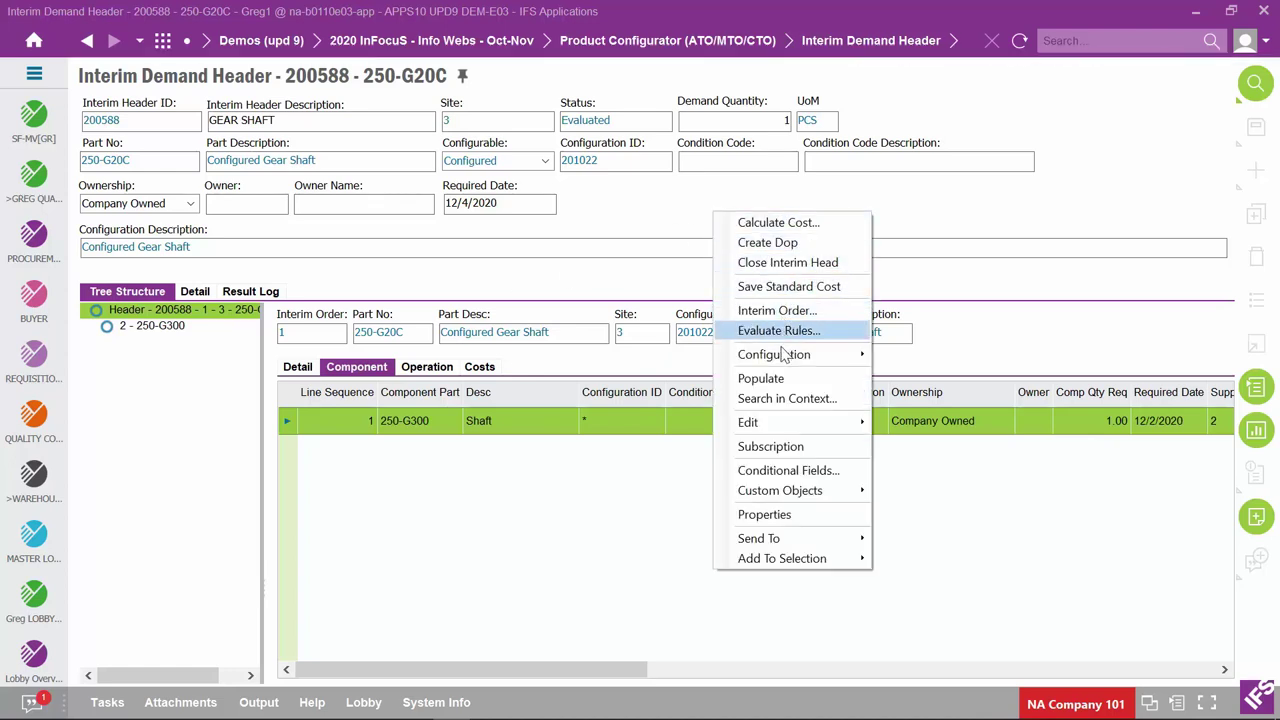
mouse_move(785, 355)
click(943, 362)
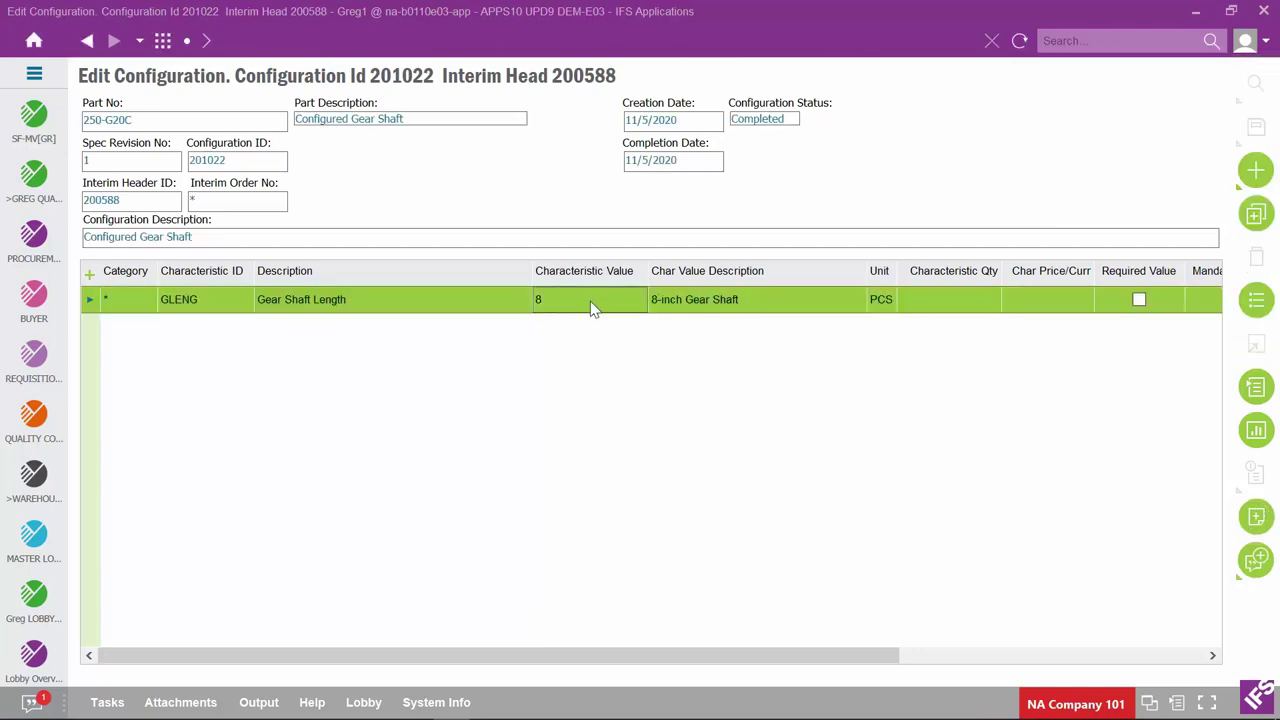
click(590, 304)
key(BackSpace)
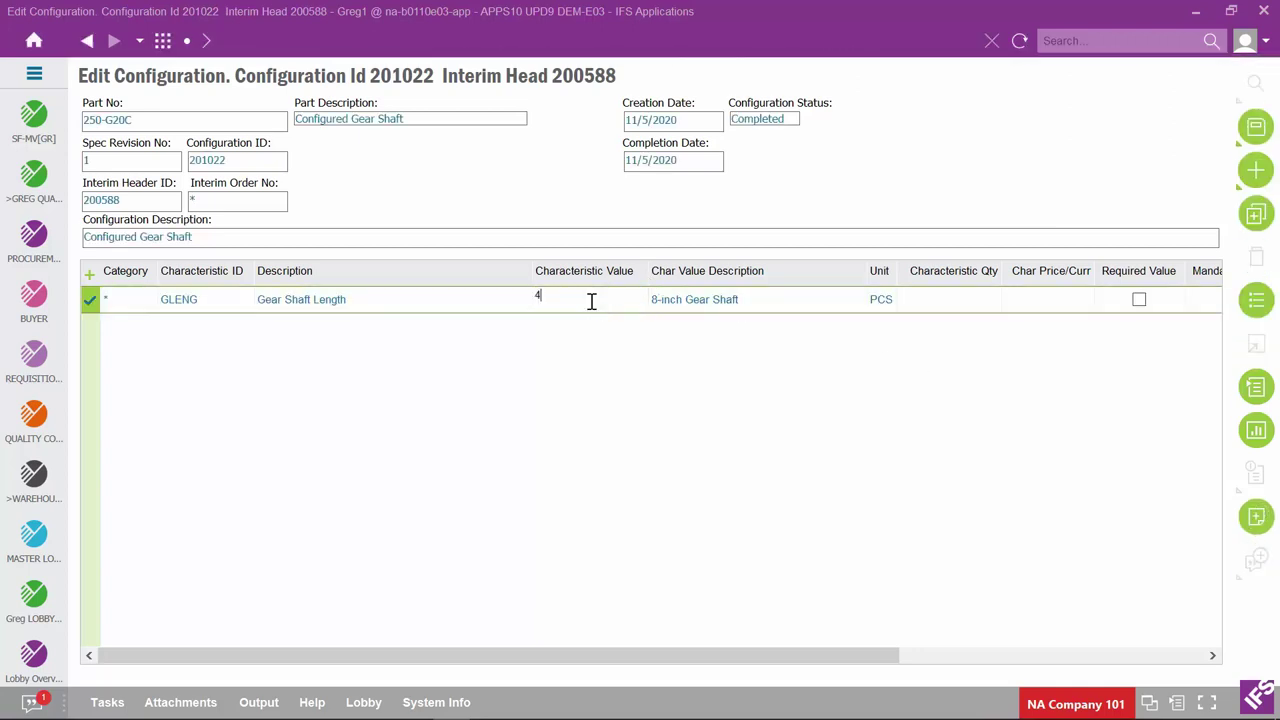
click(1256, 128)
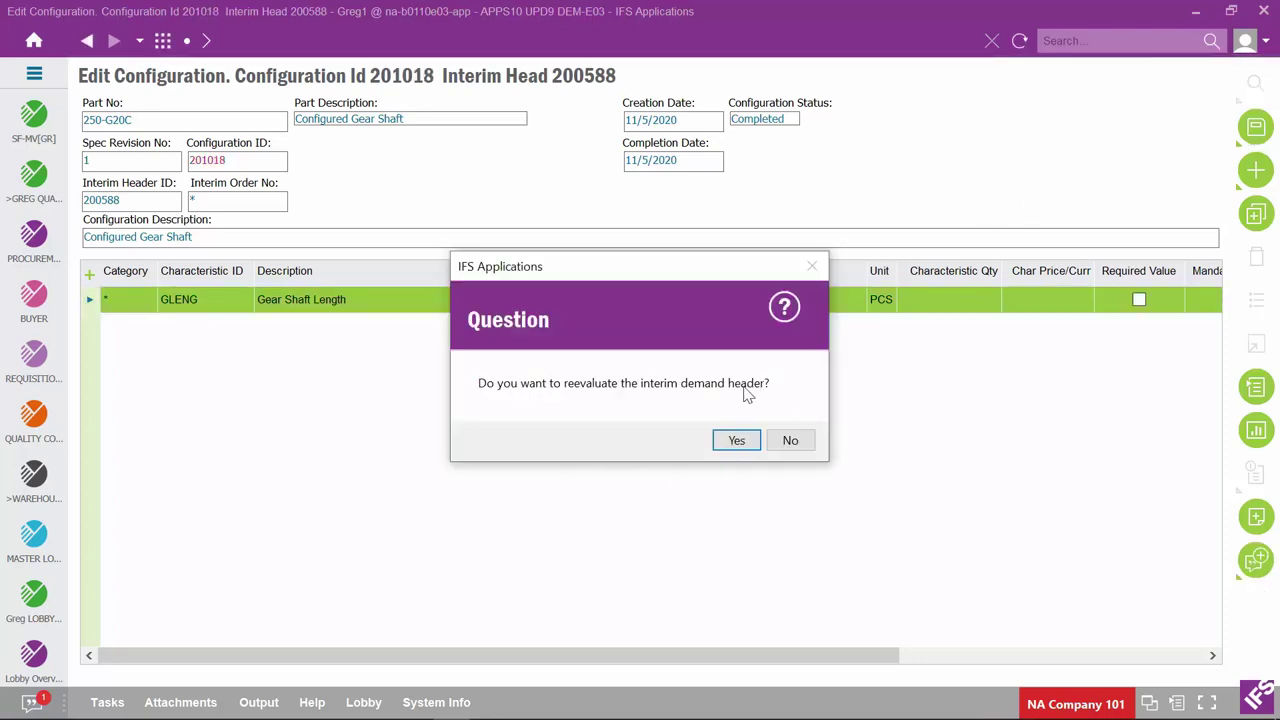
Reevaluate the interim demand header for the new length with Restrict to Buildable, Complete Log and Single Level Explosion enabled
click(736, 441)
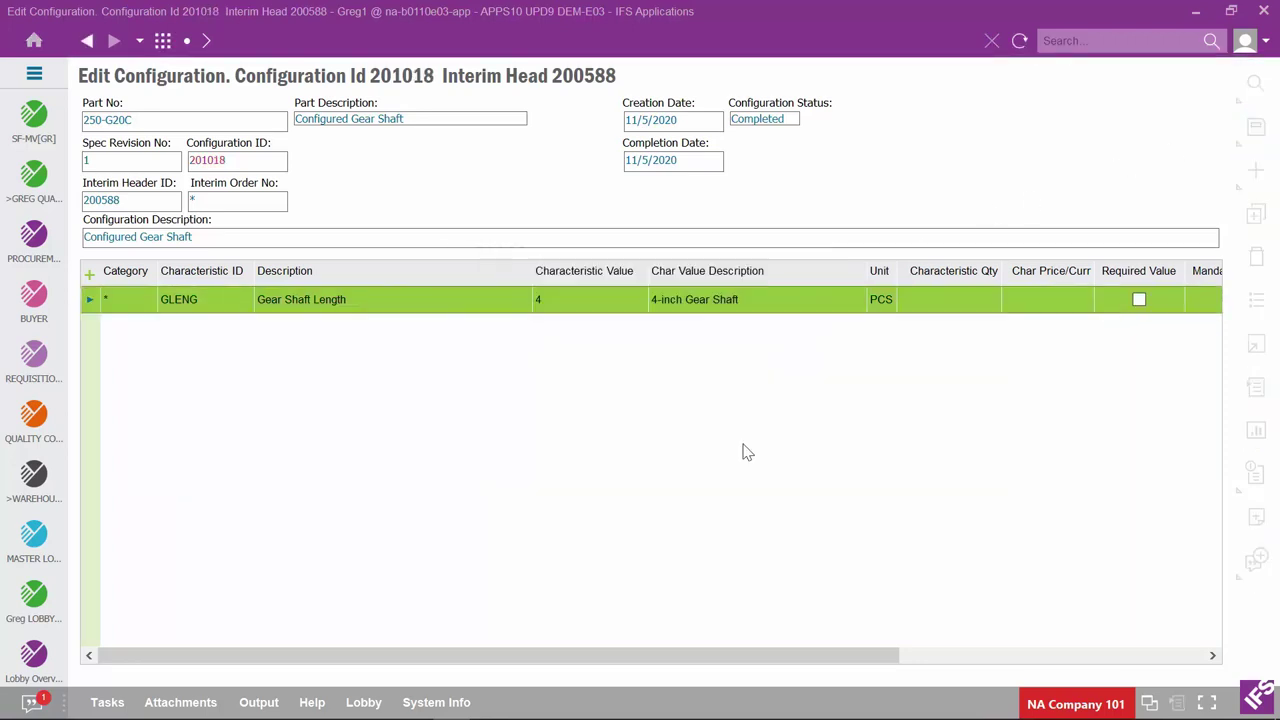
click(511, 364)
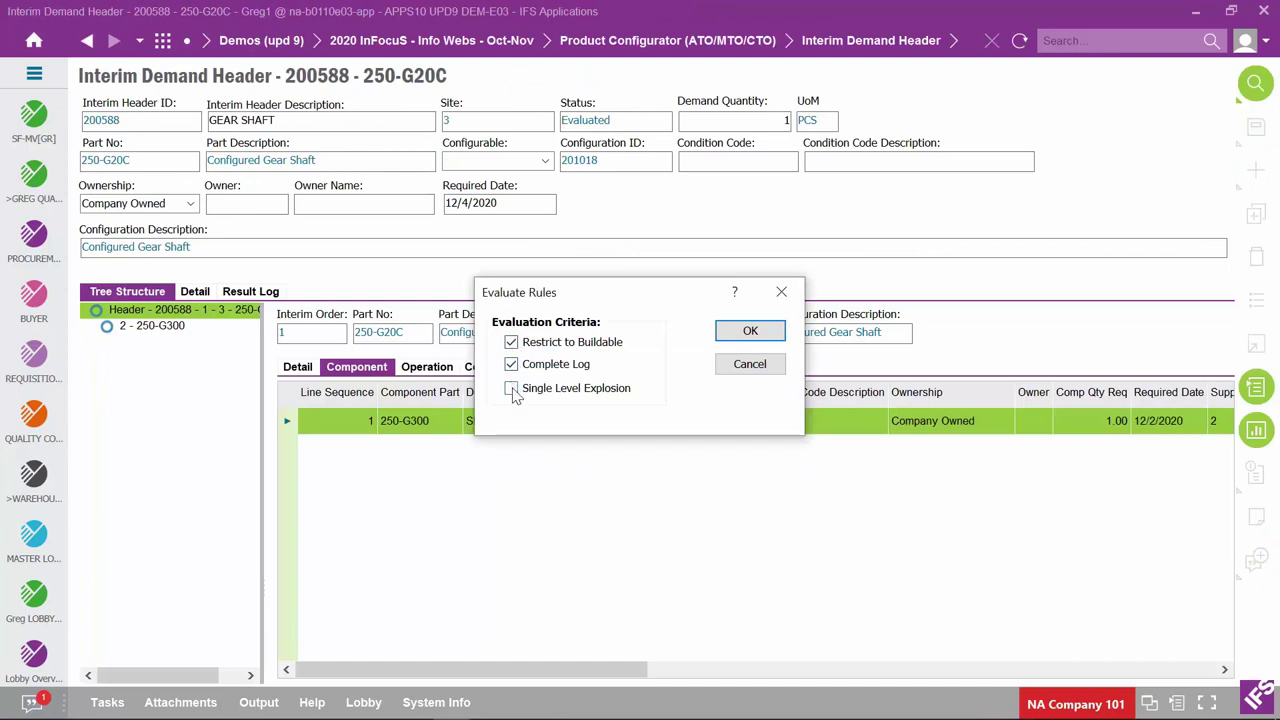
click(511, 388)
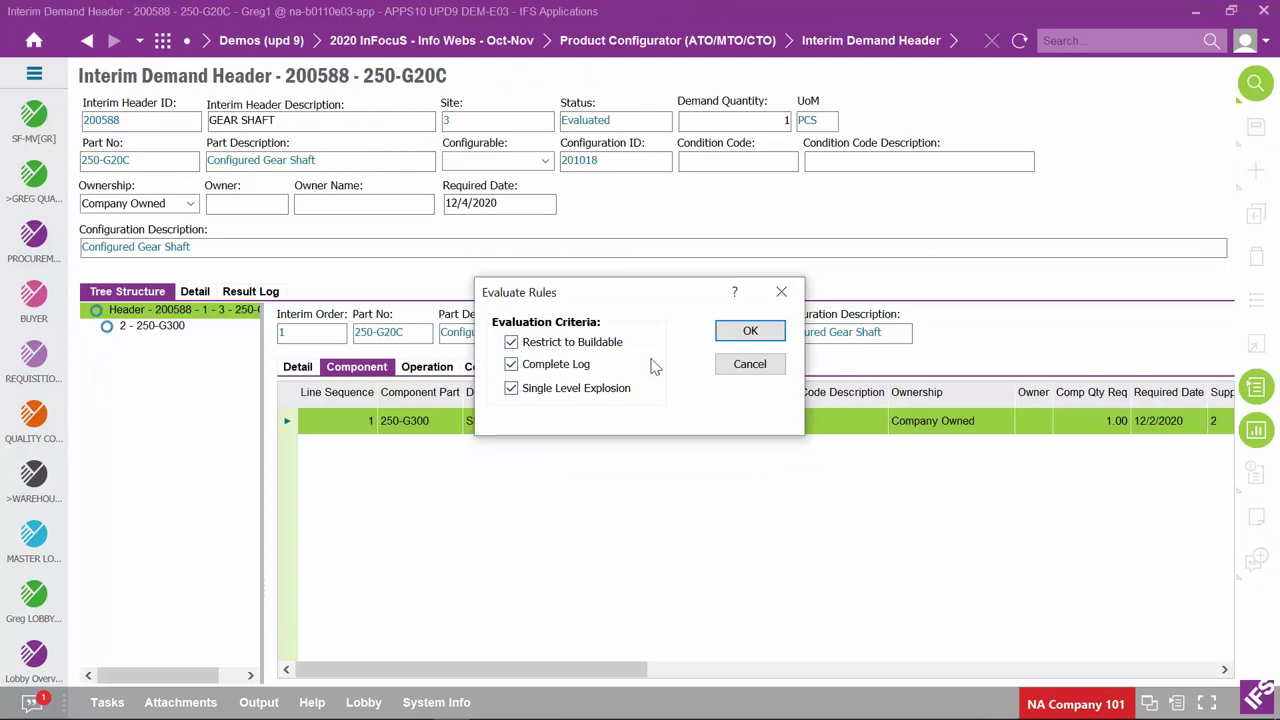
click(750, 332)
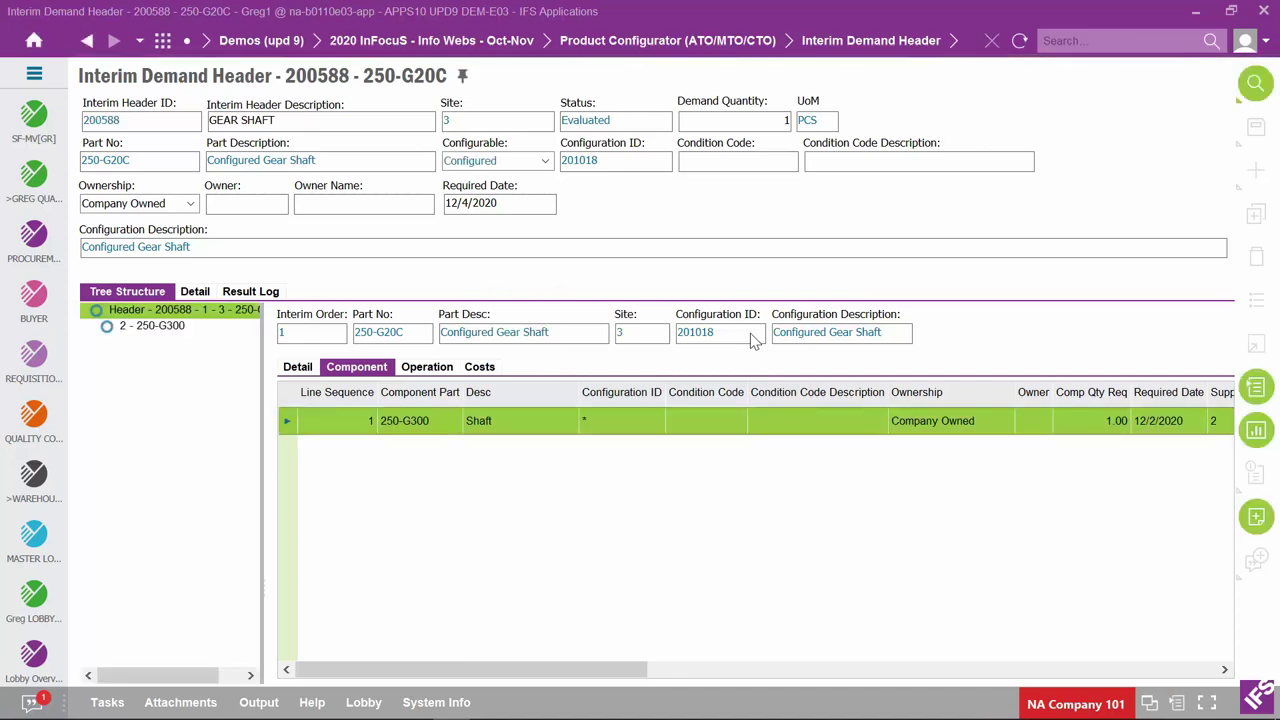
Check the header's evaluated operations, focusing on the cut operation's number and description
click(425, 367)
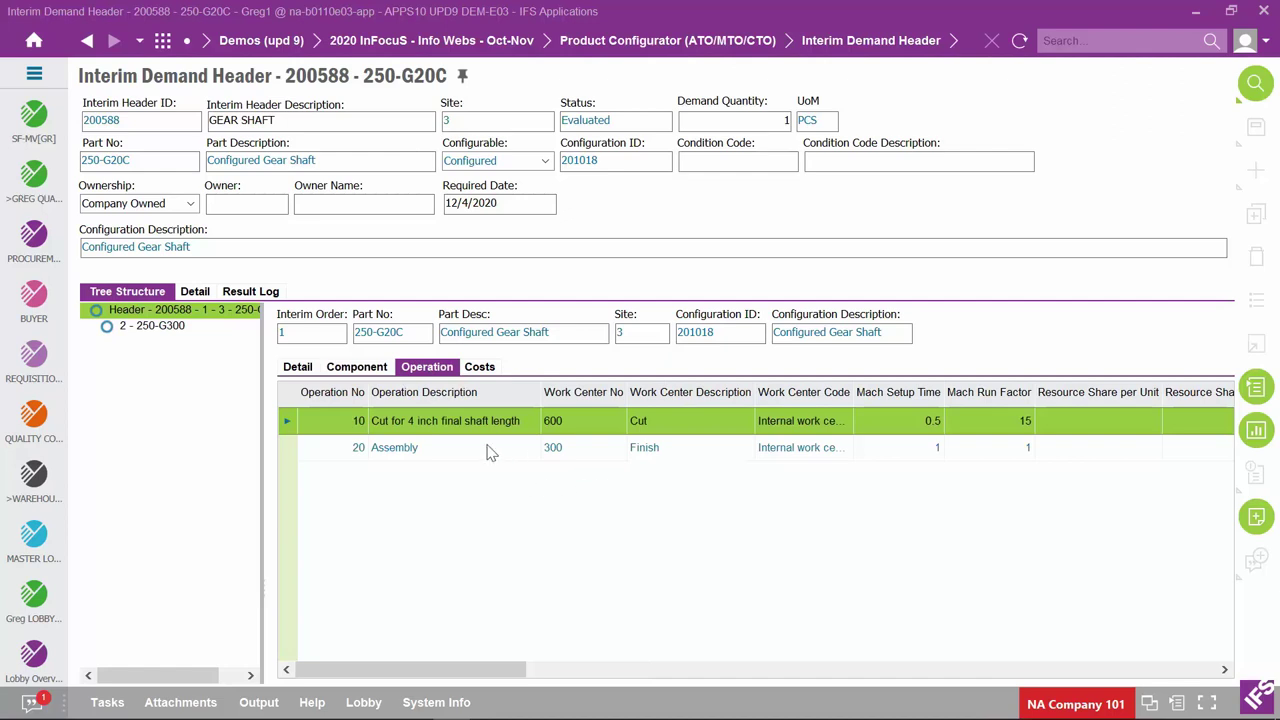
click(342, 426)
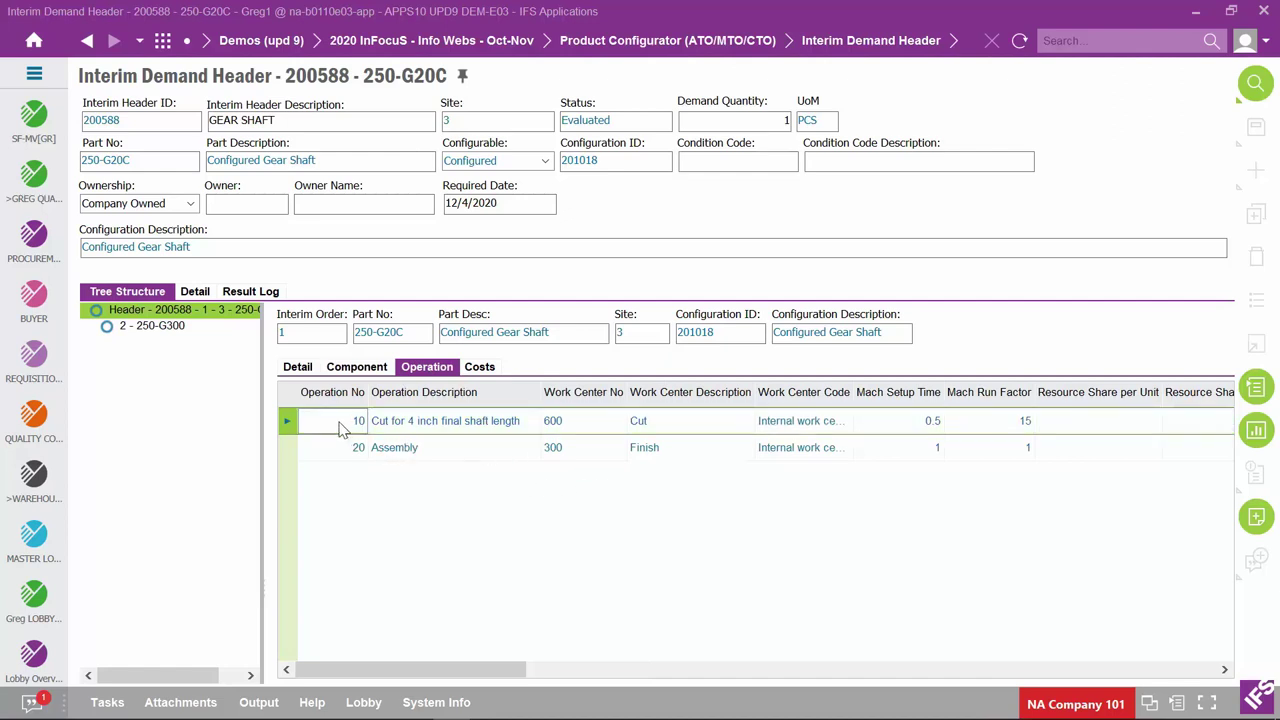
click(531, 432)
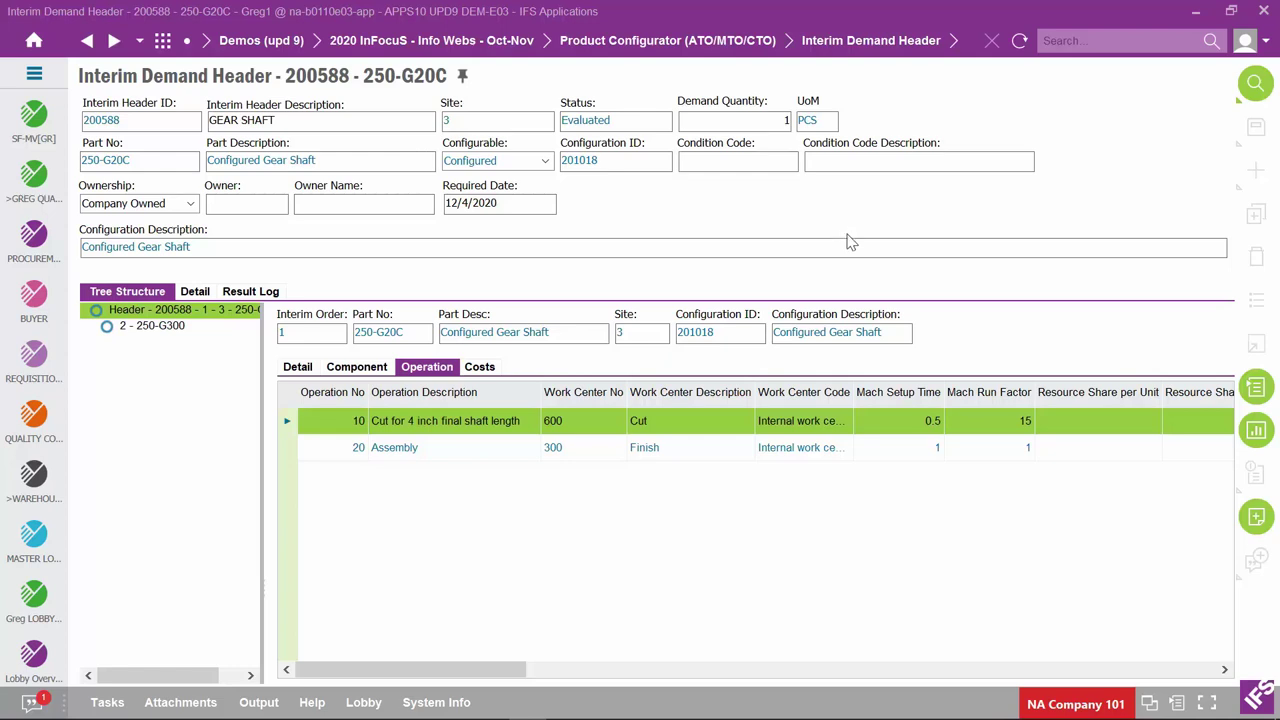
Open the shop order for the configured gear shaft 250-G20C and examine its materials and operations
click(34, 41)
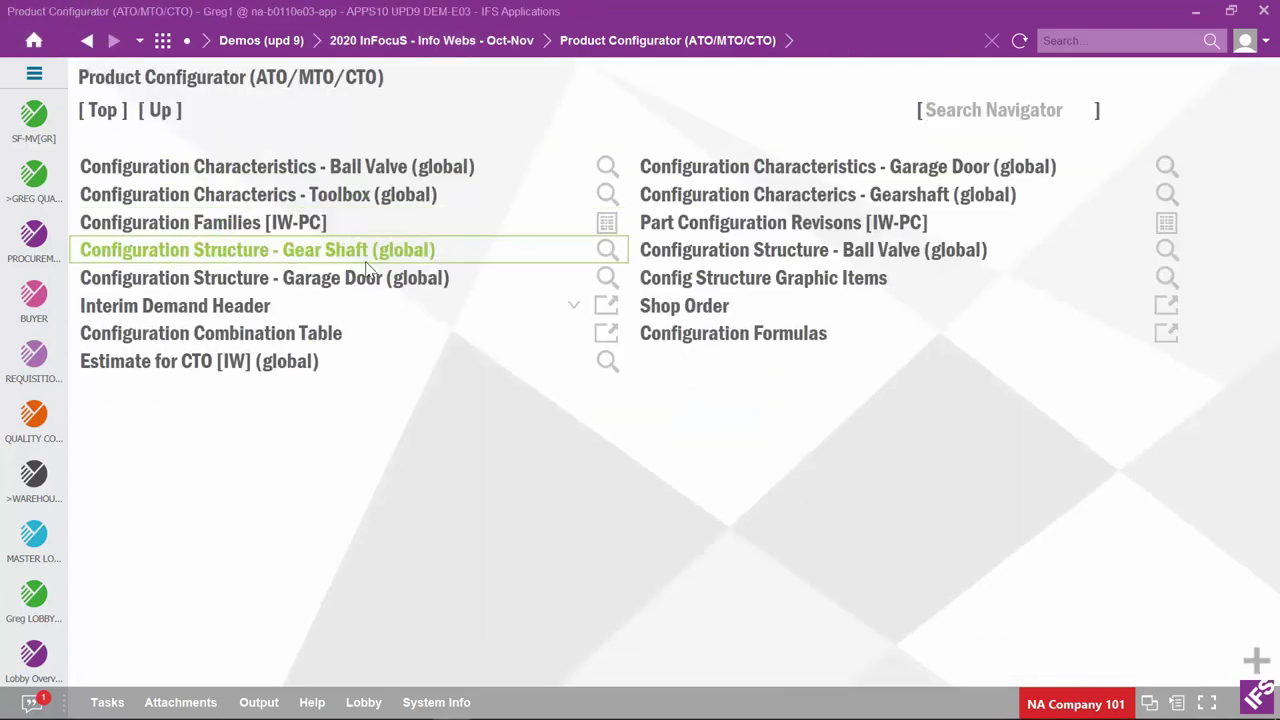
click(695, 312)
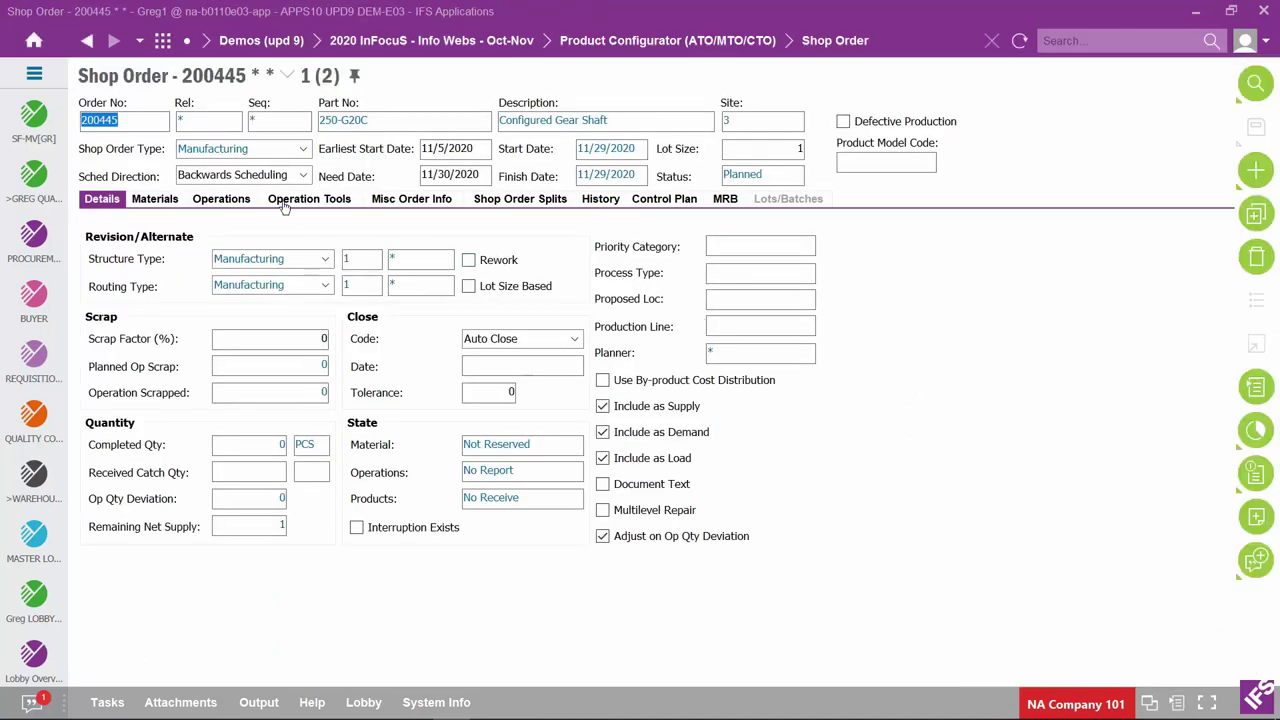
click(383, 121)
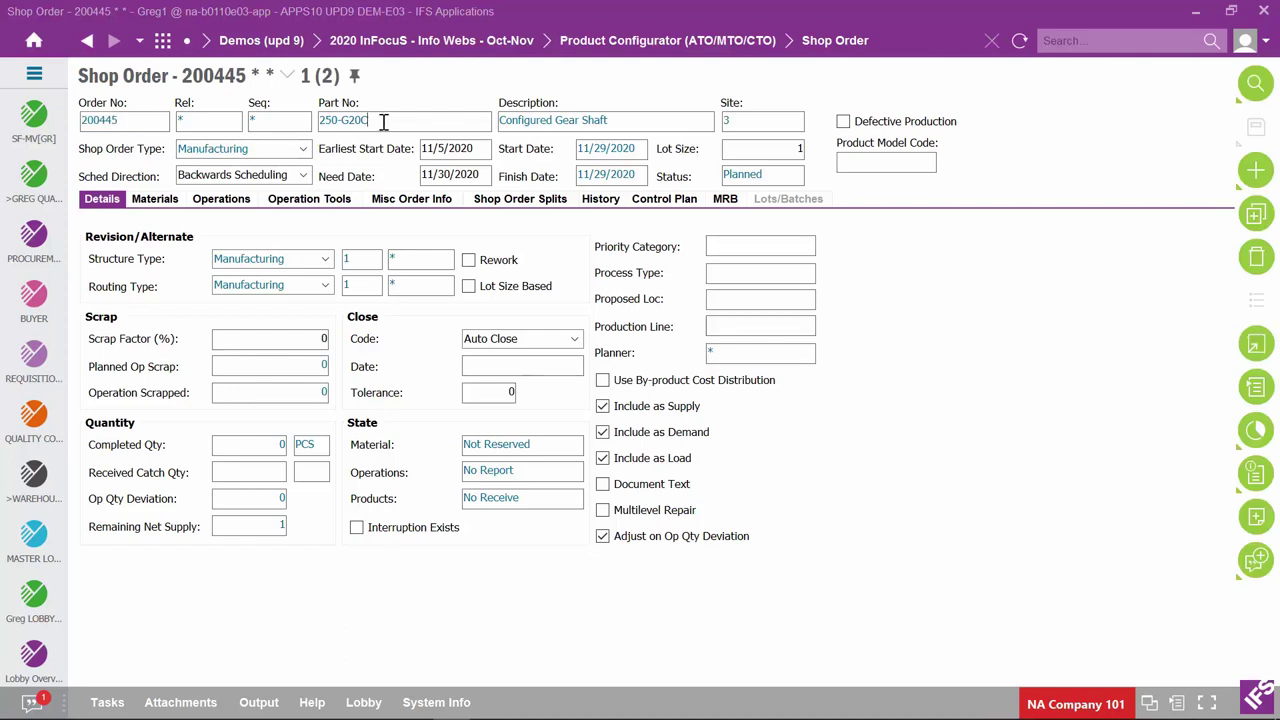
click(154, 199)
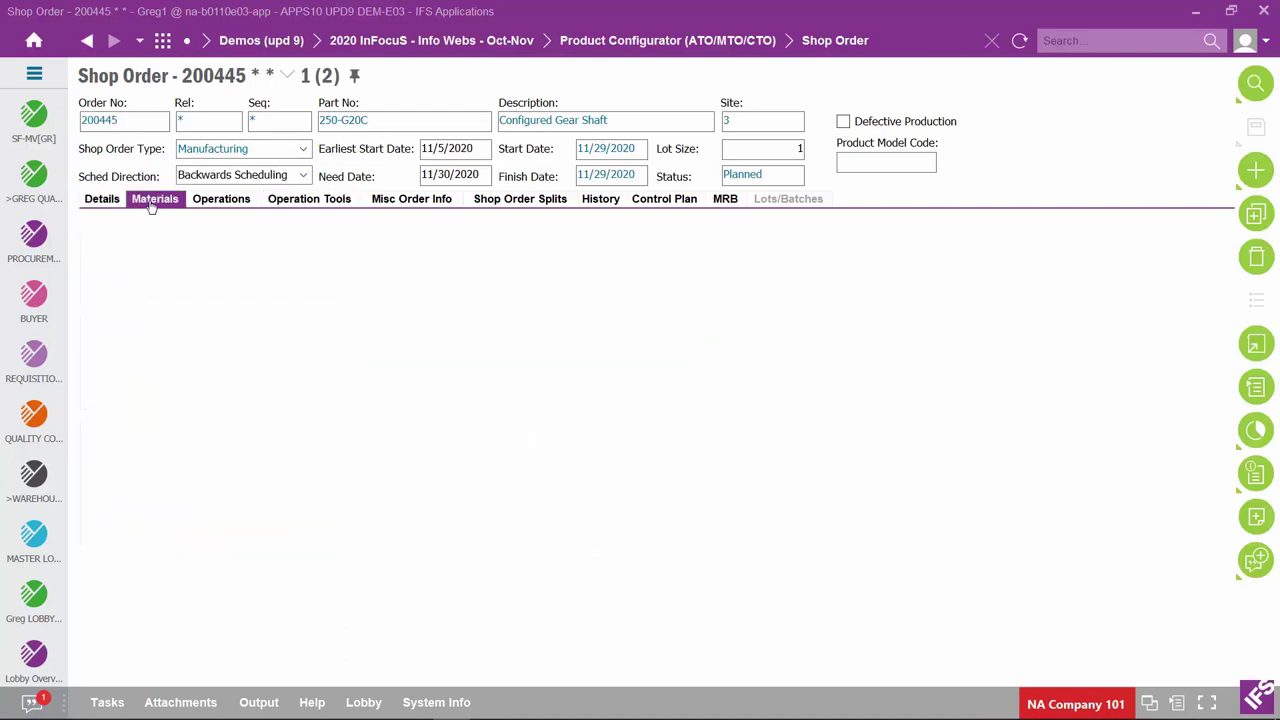
click(218, 201)
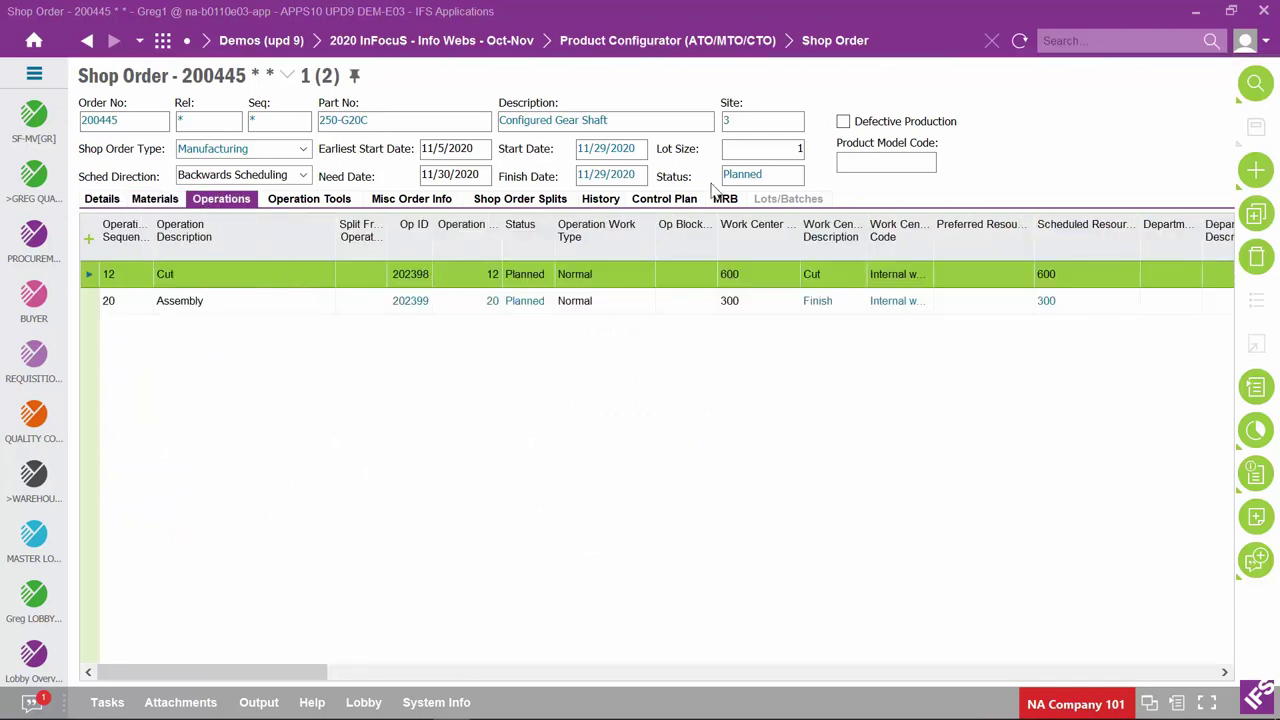
Edit the shop order's configuration to a Gear Shaft Length of 6, save it, and update the order's materials and operations
right_click(1005, 165)
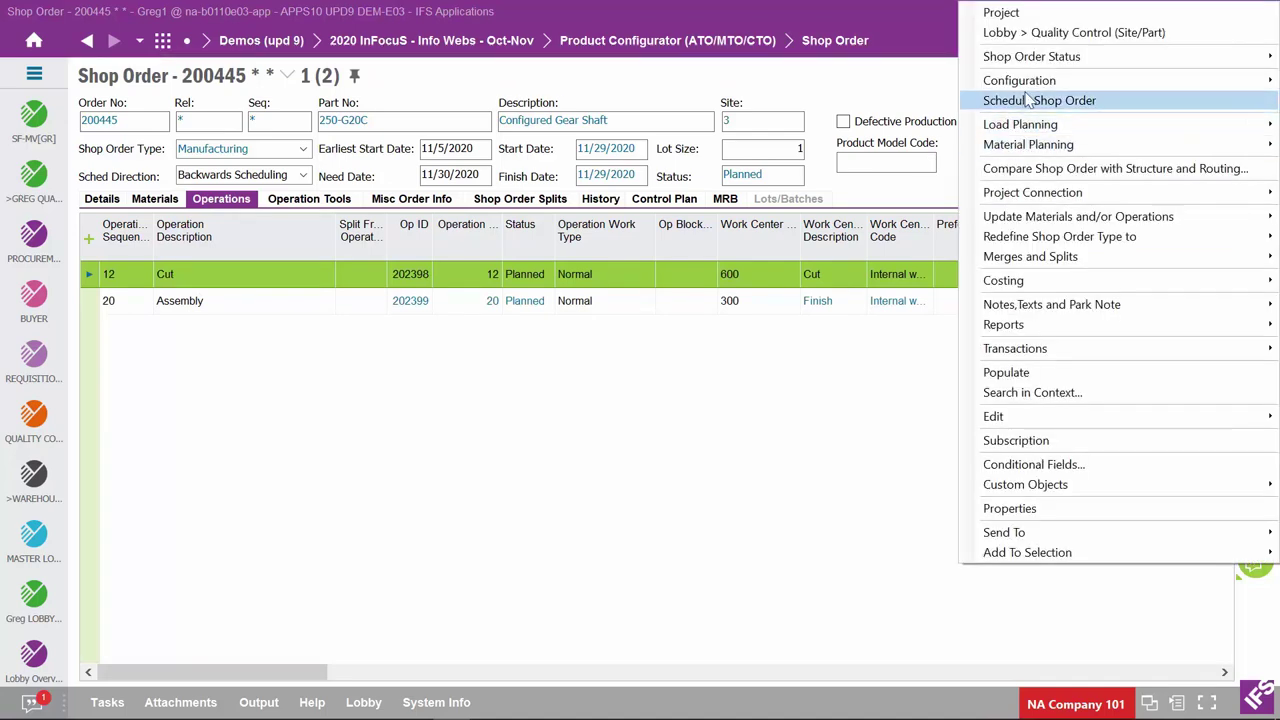
mouse_move(1020, 80)
click(898, 102)
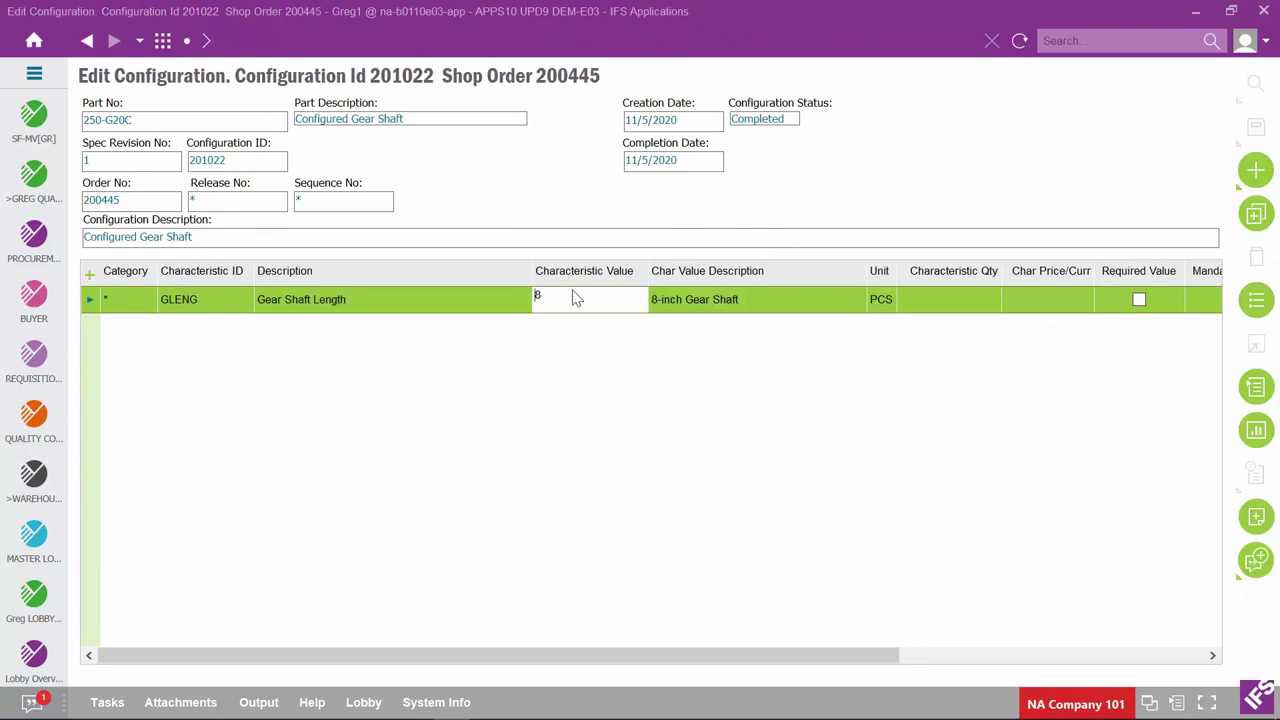
drag(571, 297, 451, 308)
text(6)
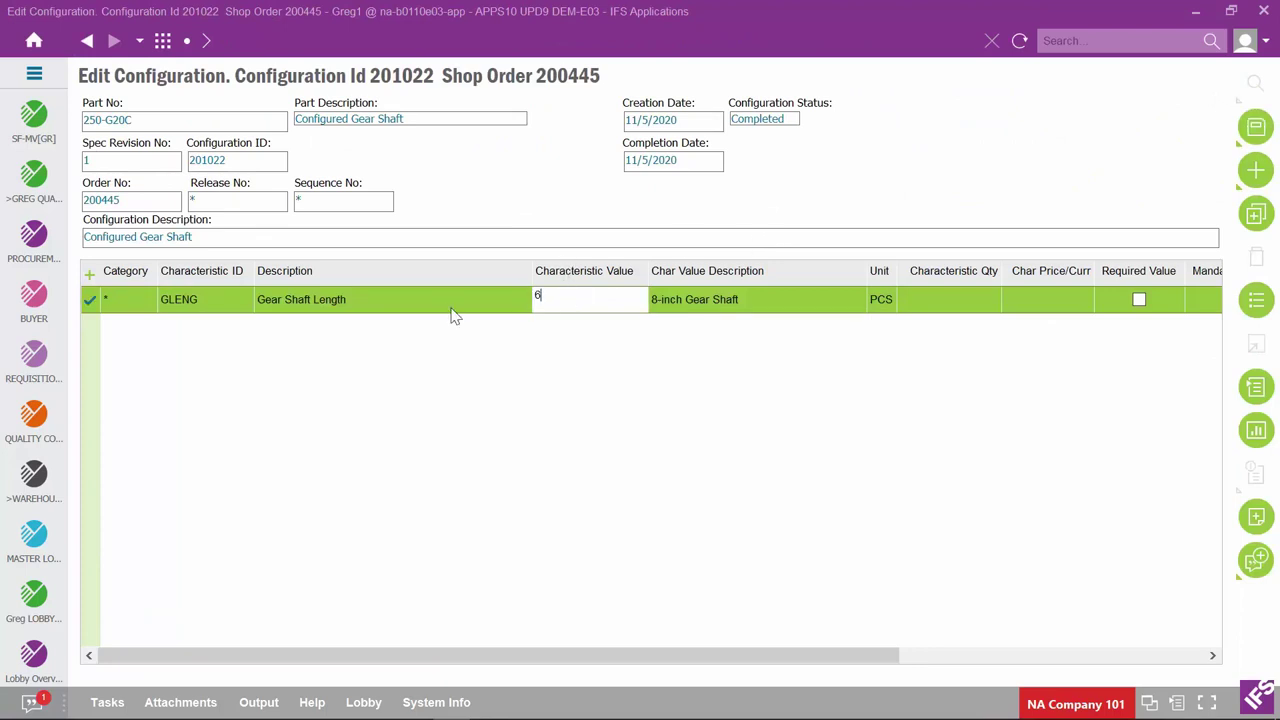
click(1256, 126)
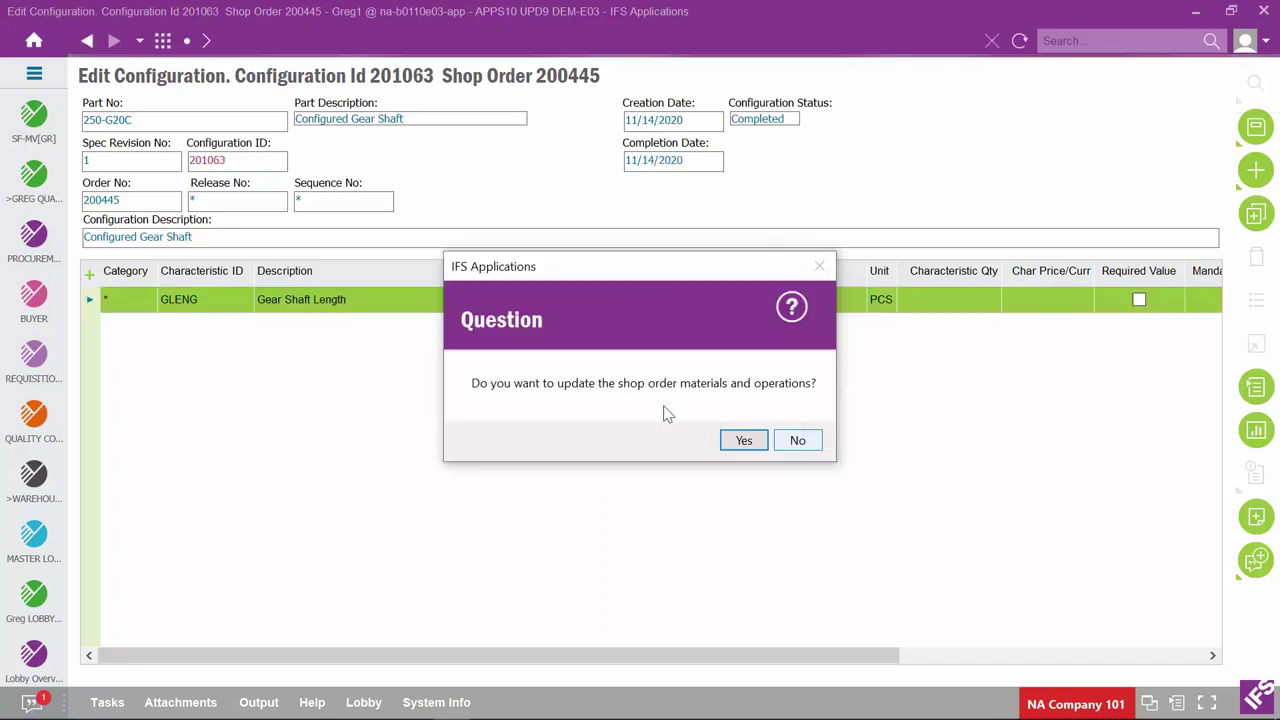
click(744, 444)
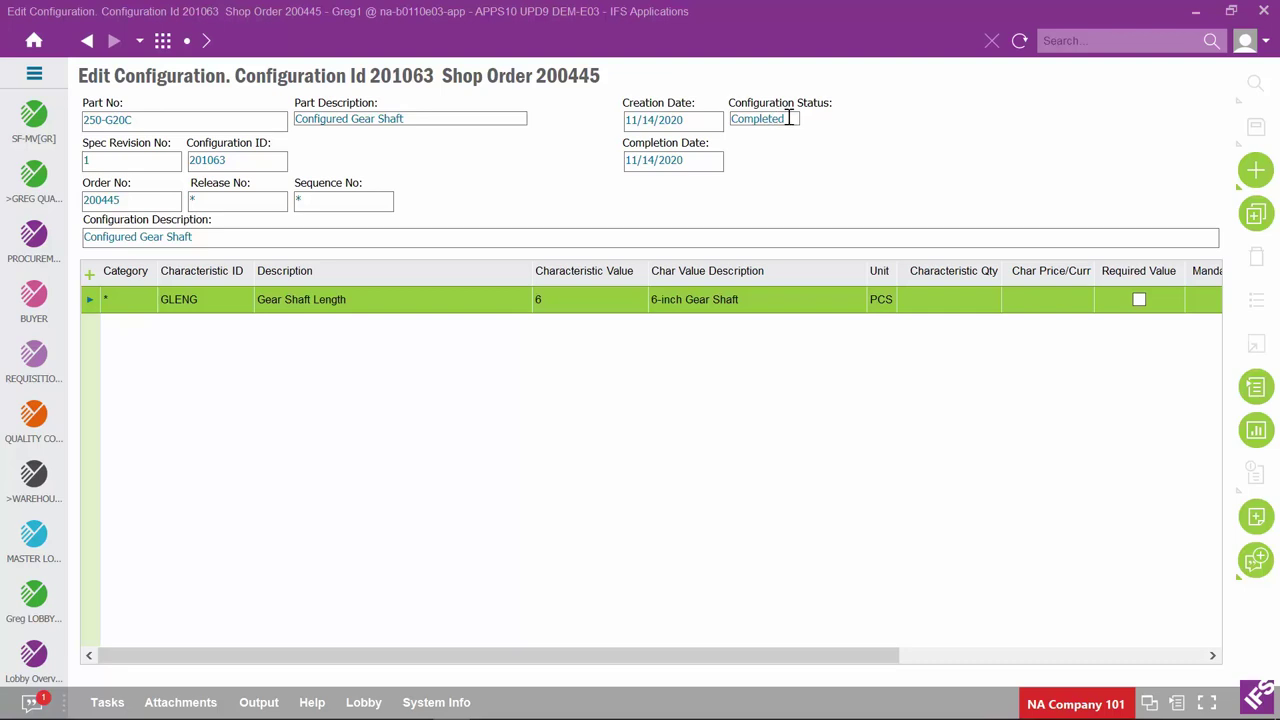
Return to the shop order's operations and widen the operation sequence column to read them
click(88, 42)
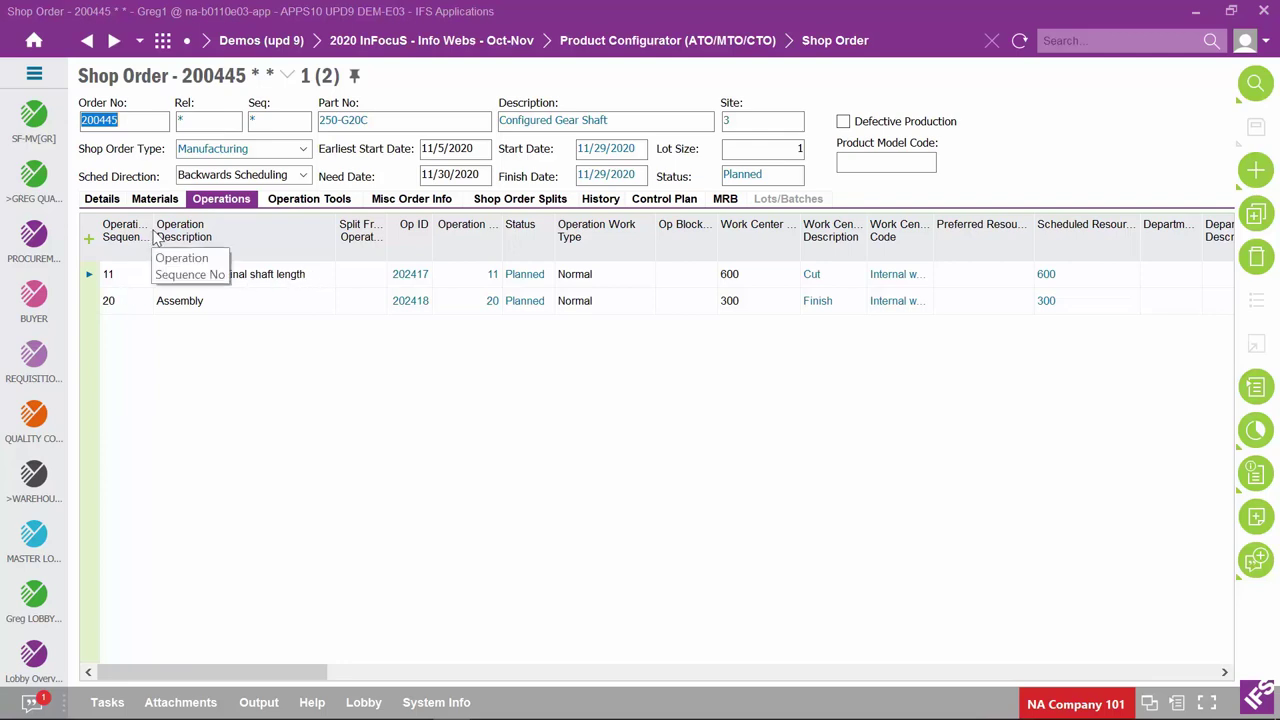
drag(153, 238, 181, 240)
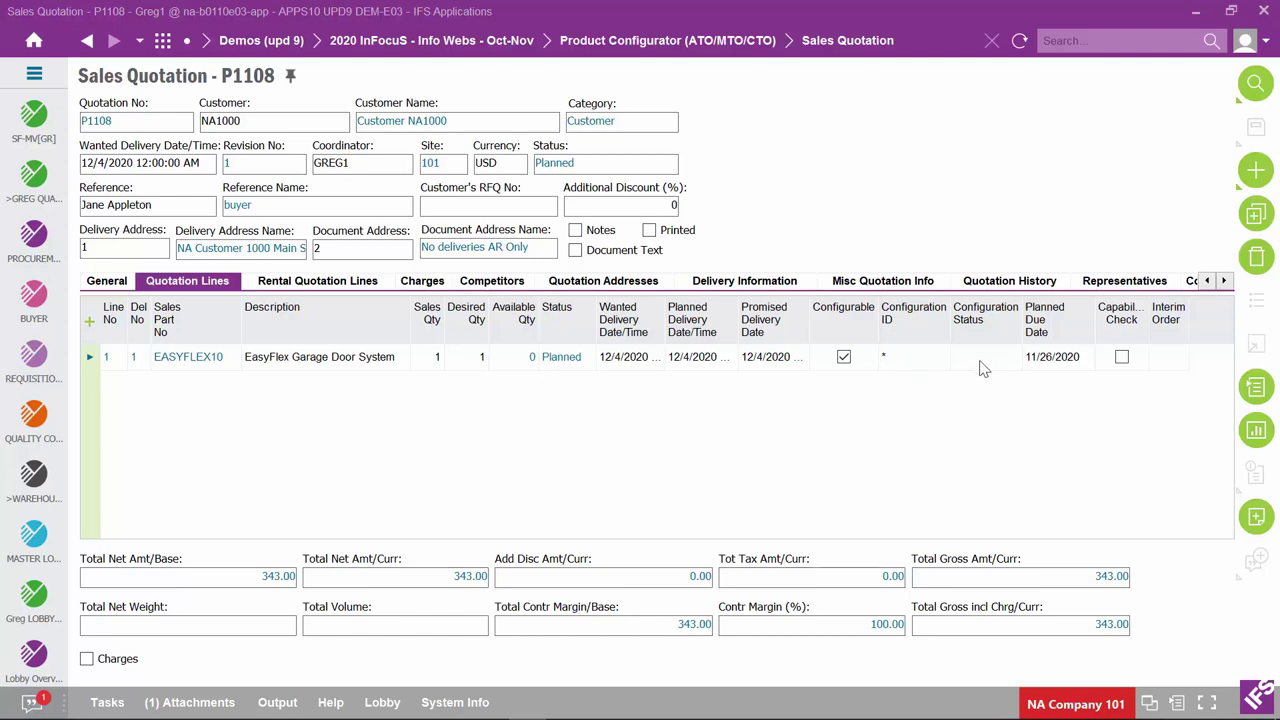
Create a configuration for the EasyFlex Garage Door System quotation line with a door height of 2438 mm and width of 4876 mm
click(92, 359)
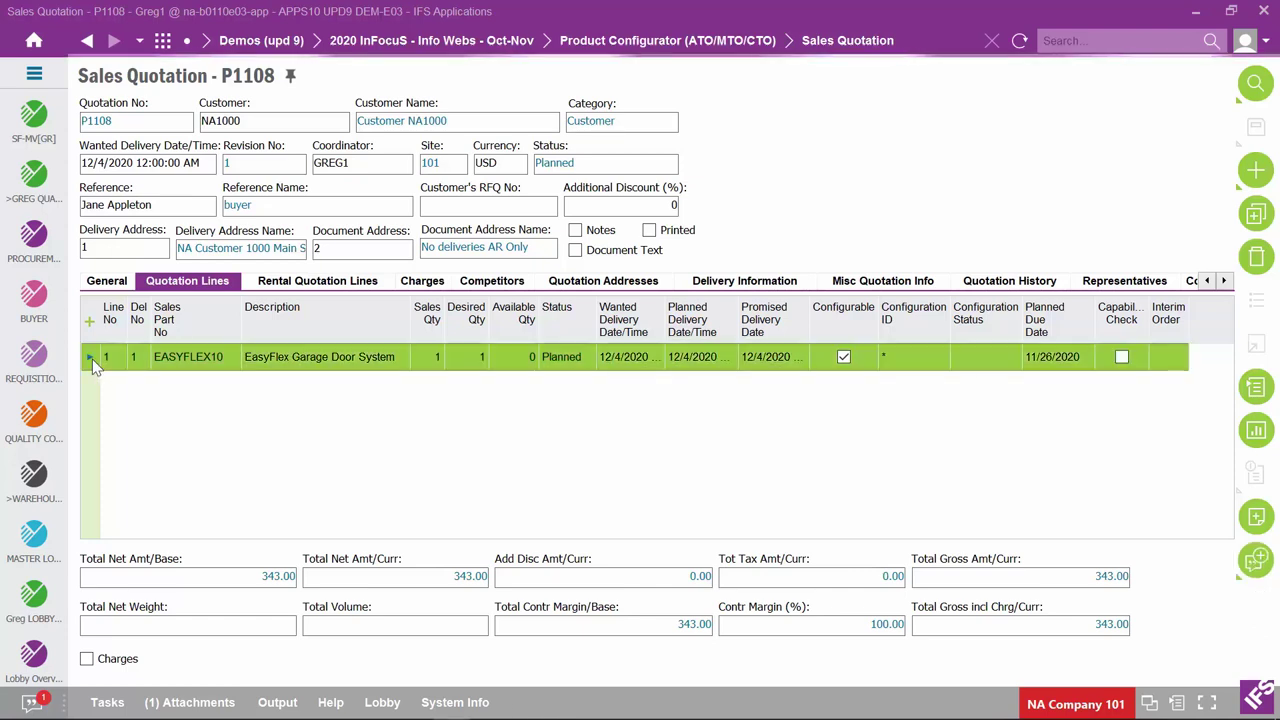
right_click(92, 359)
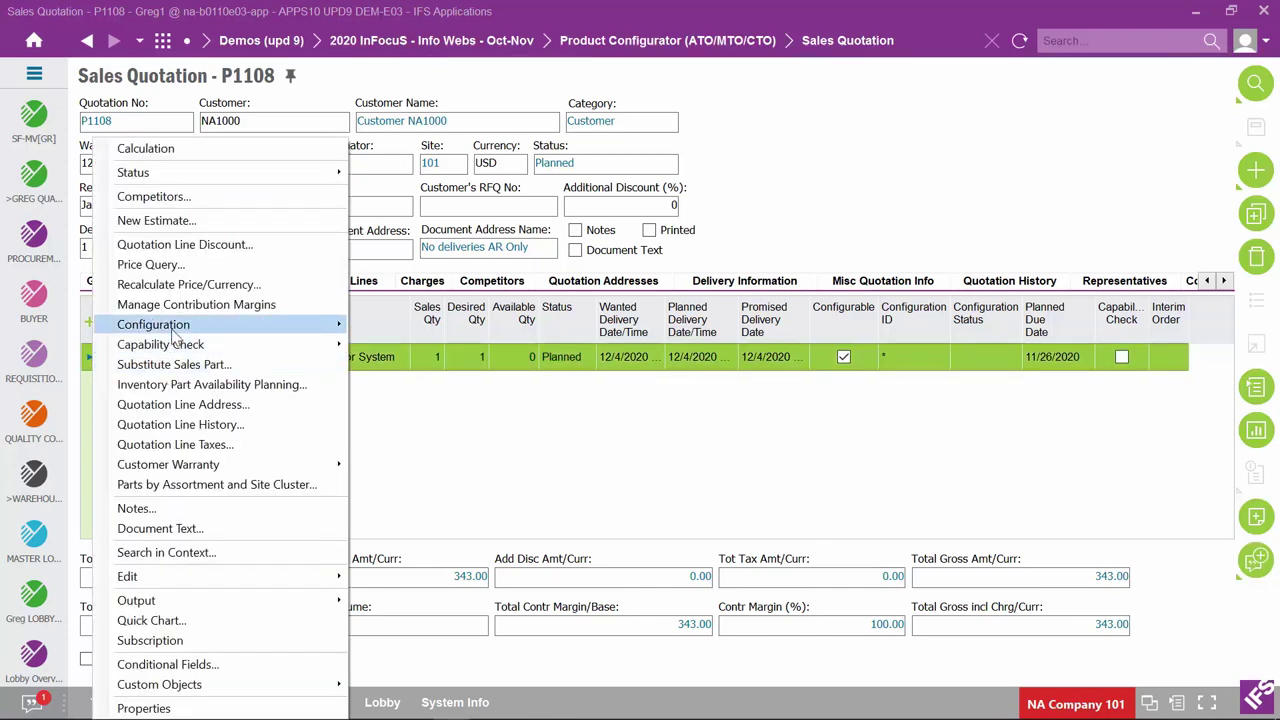
mouse_move(190, 326)
click(425, 330)
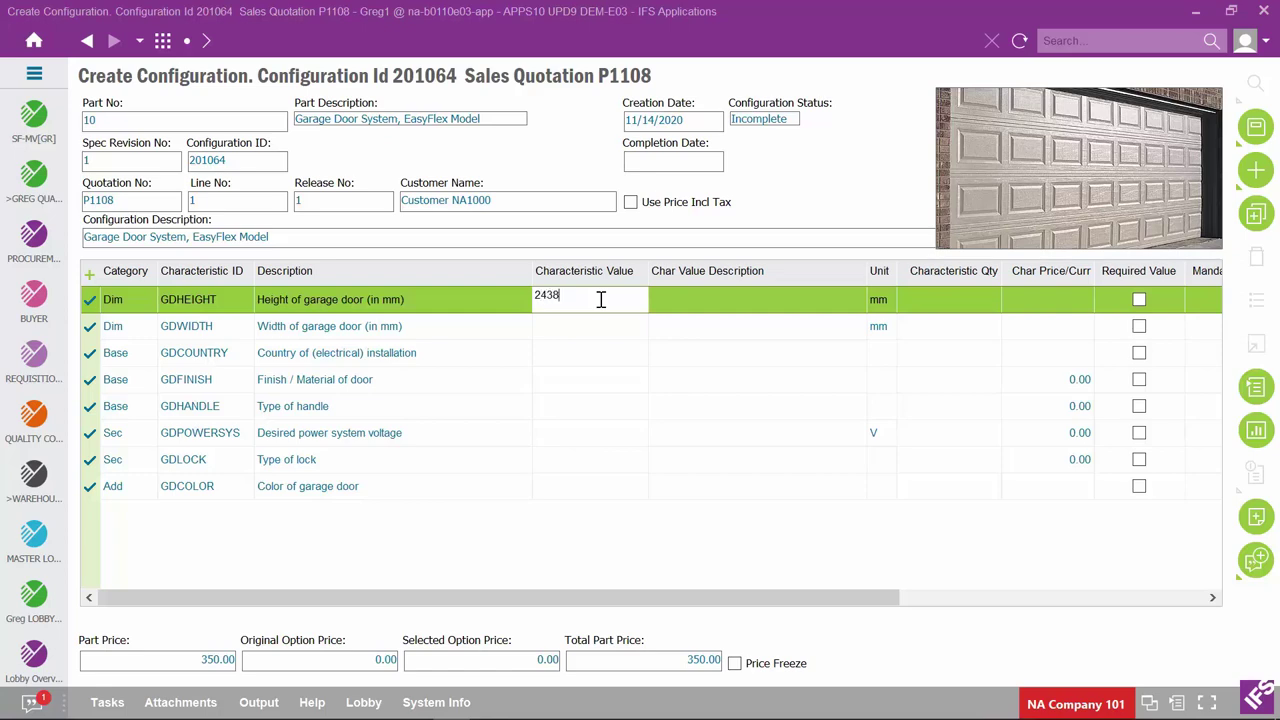
click(575, 335)
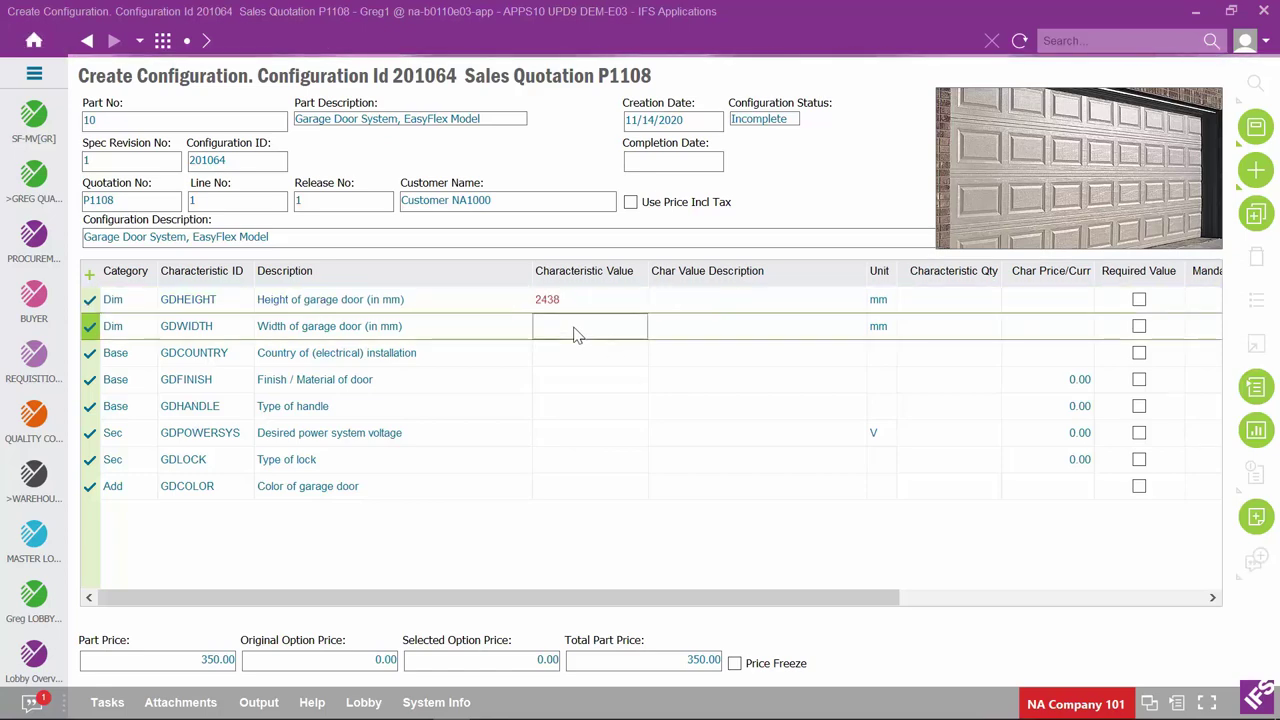
text(4876)
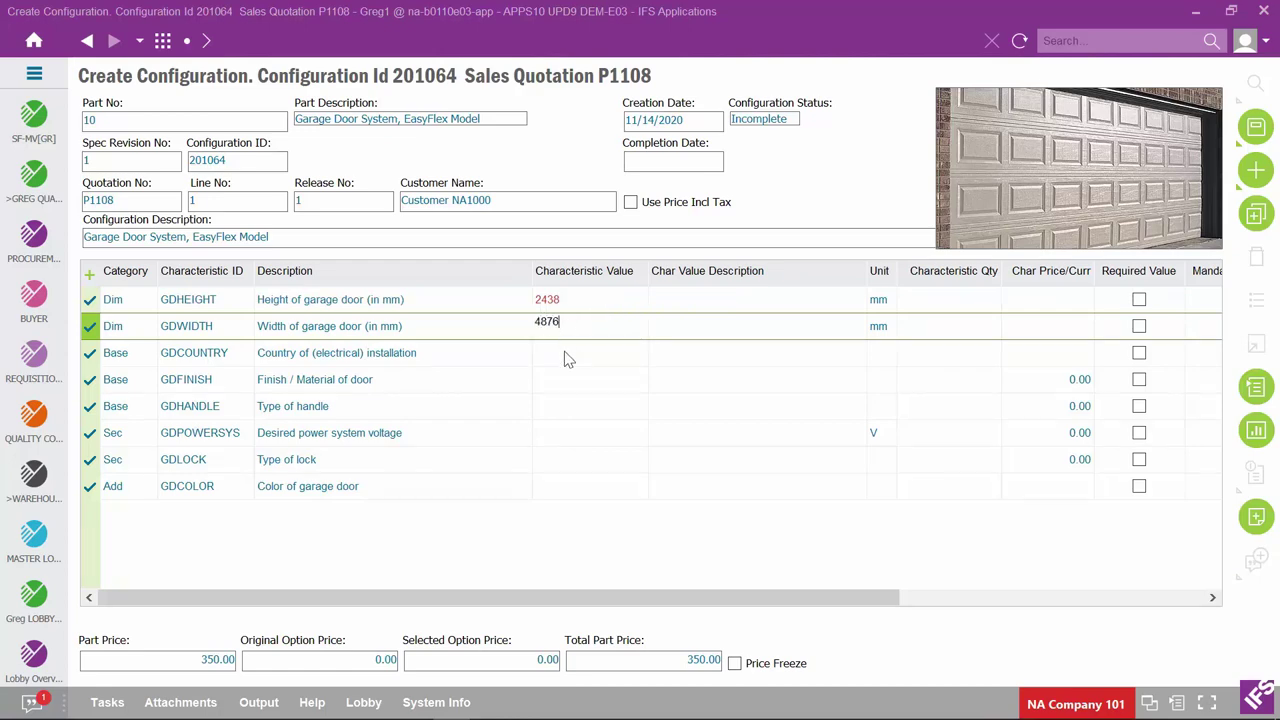
Set the garage door's country of electrical installation to NA, chosen from the available options shown as images
click(565, 360)
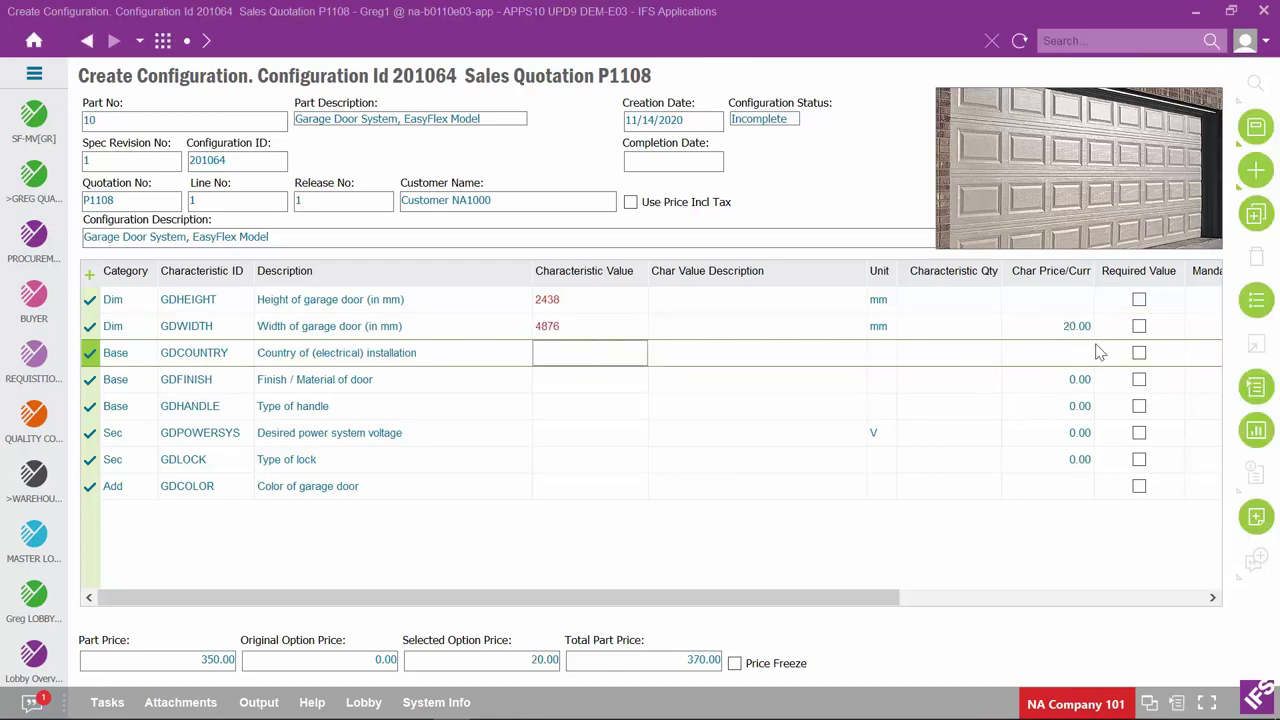
click(1257, 301)
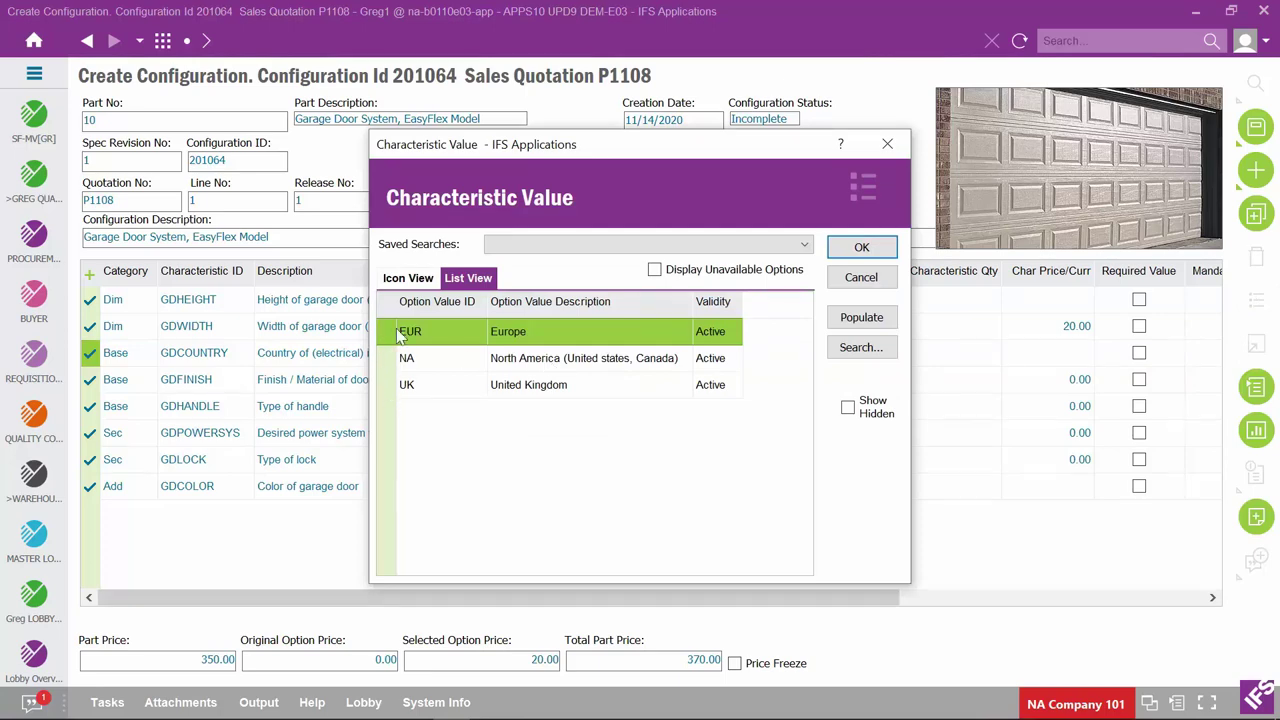
click(402, 284)
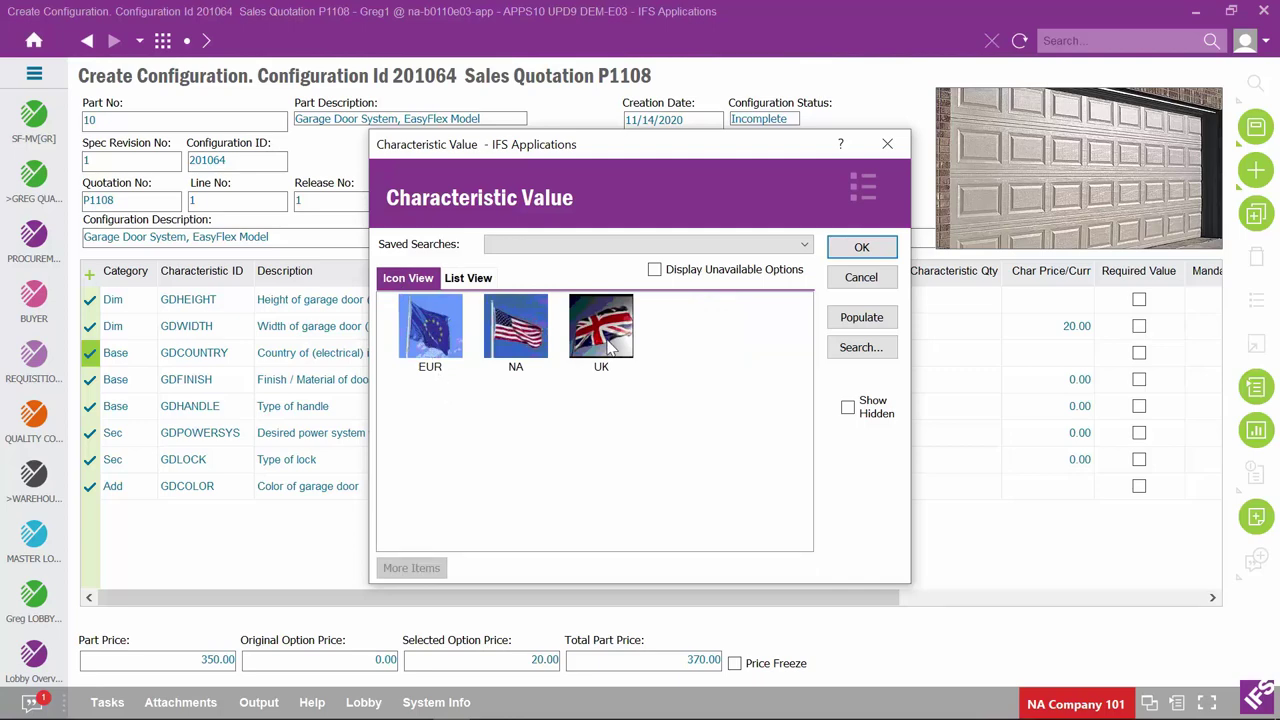
click(522, 338)
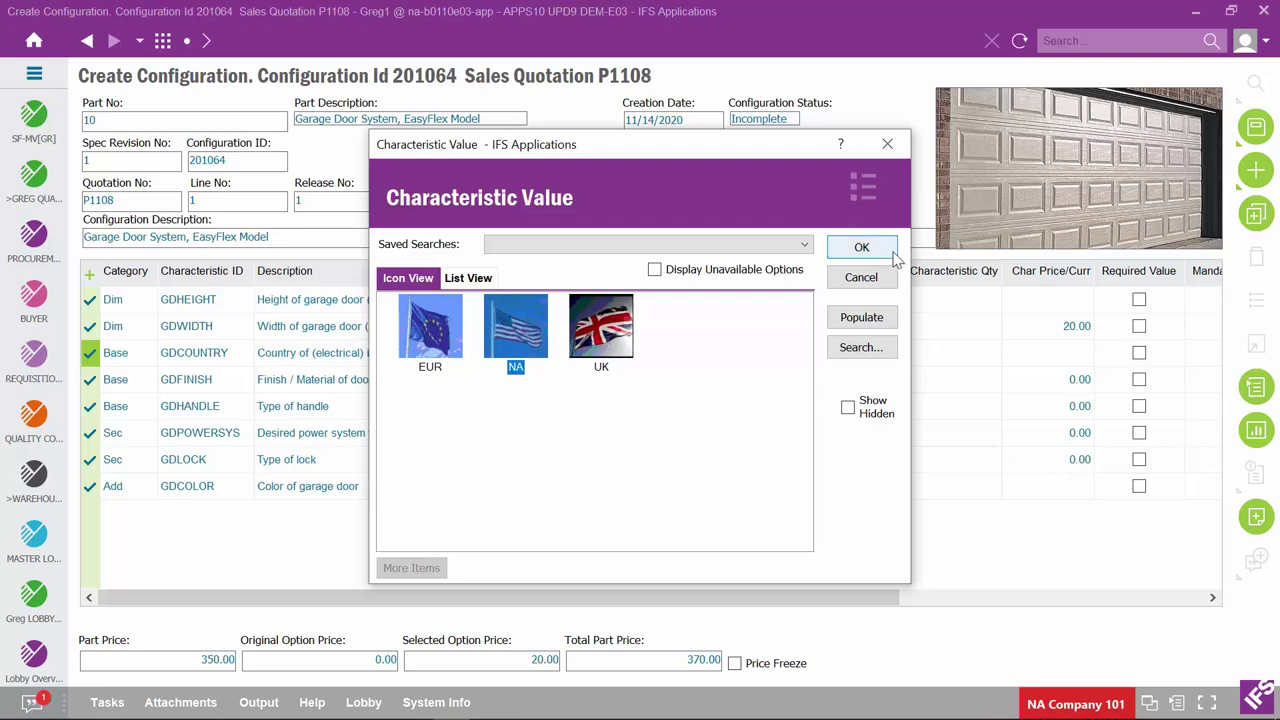
click(861, 247)
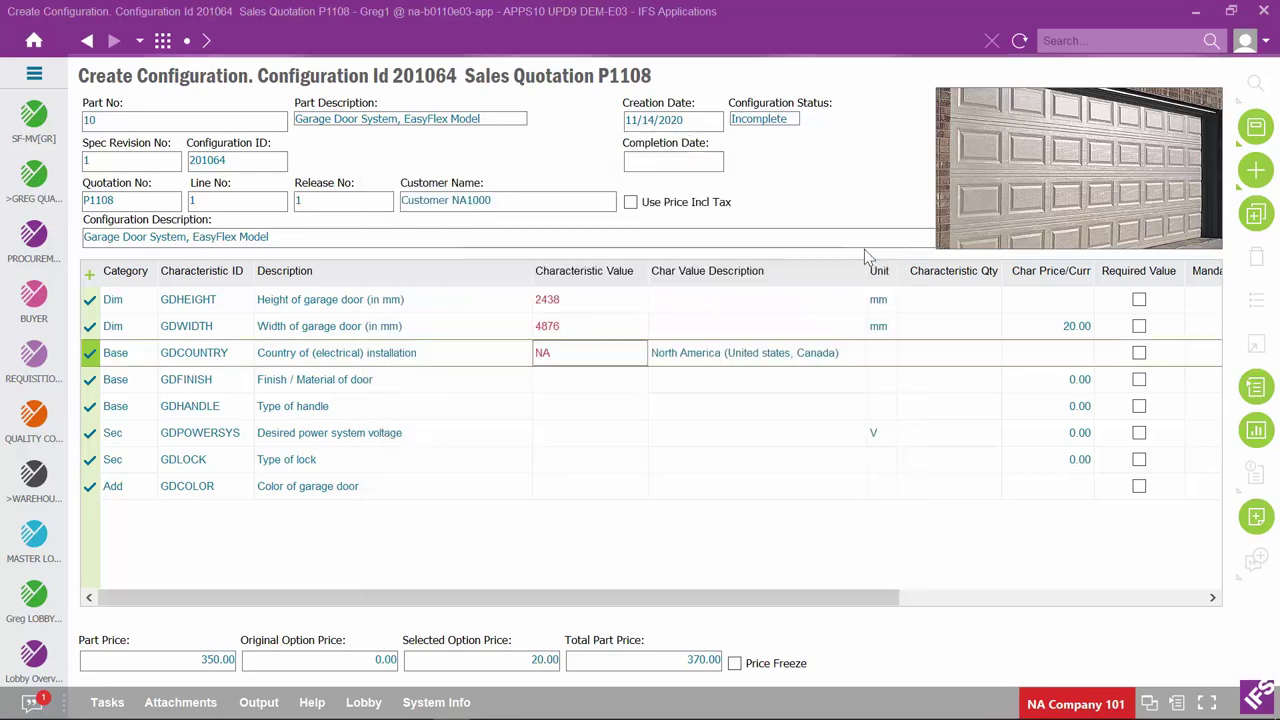
Set the garage door's finish/material to option 2, Steel finish, chosen from the list of available values
click(562, 384)
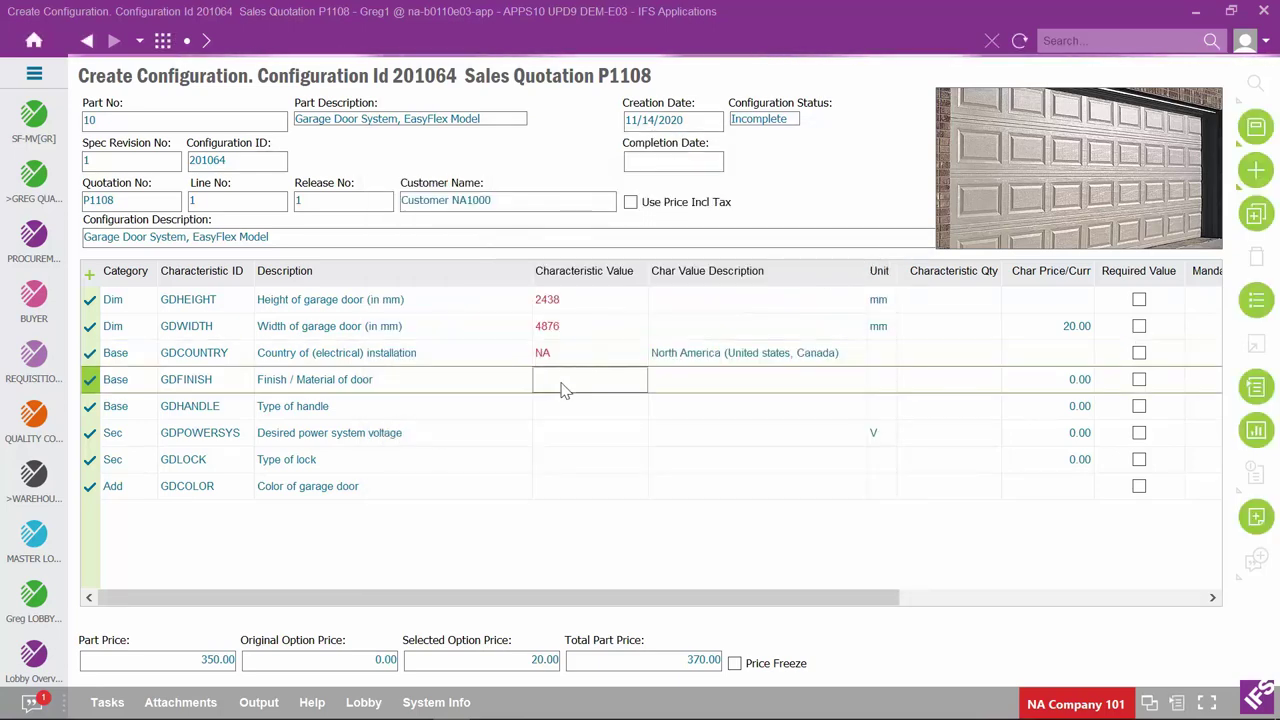
click(1256, 301)
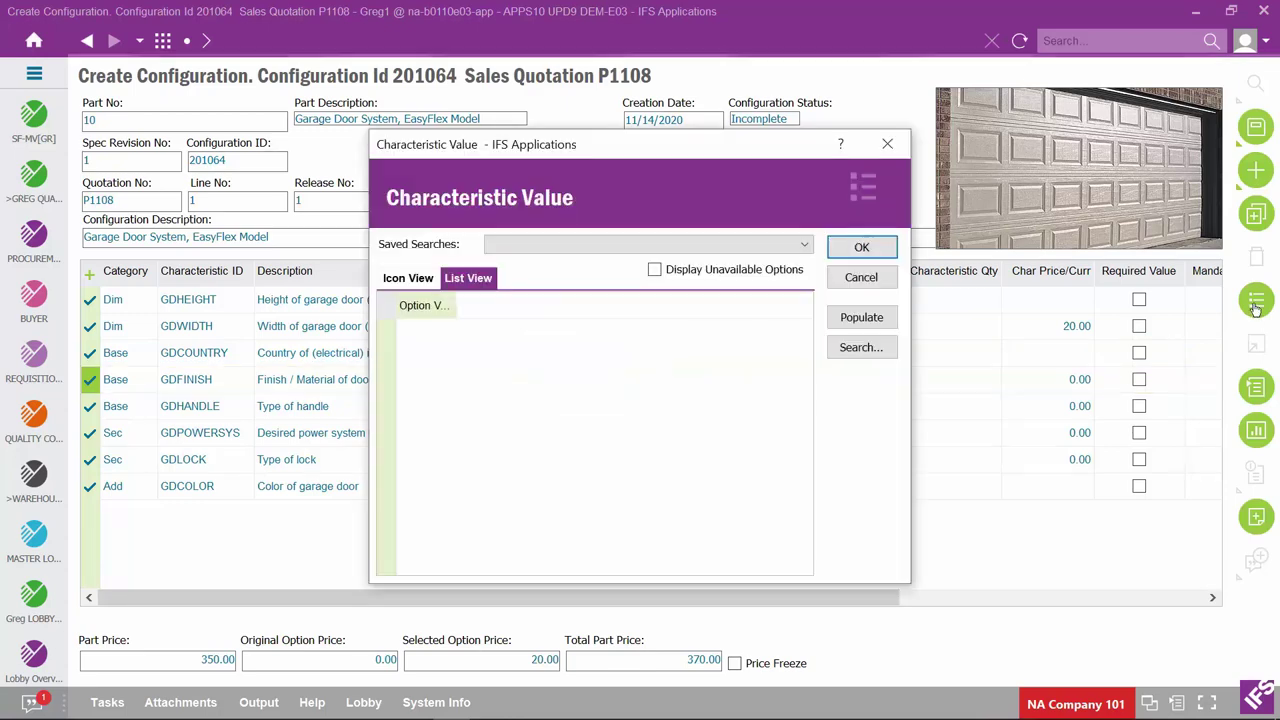
click(467, 279)
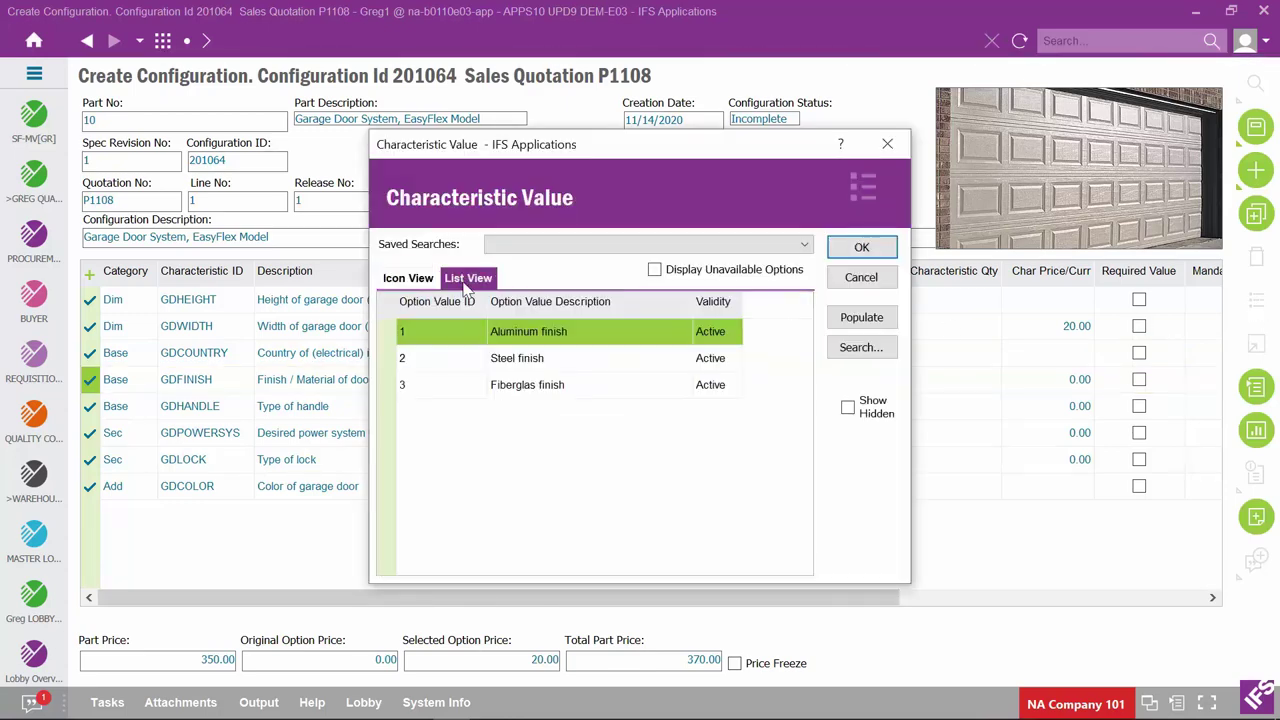
click(388, 362)
click(861, 250)
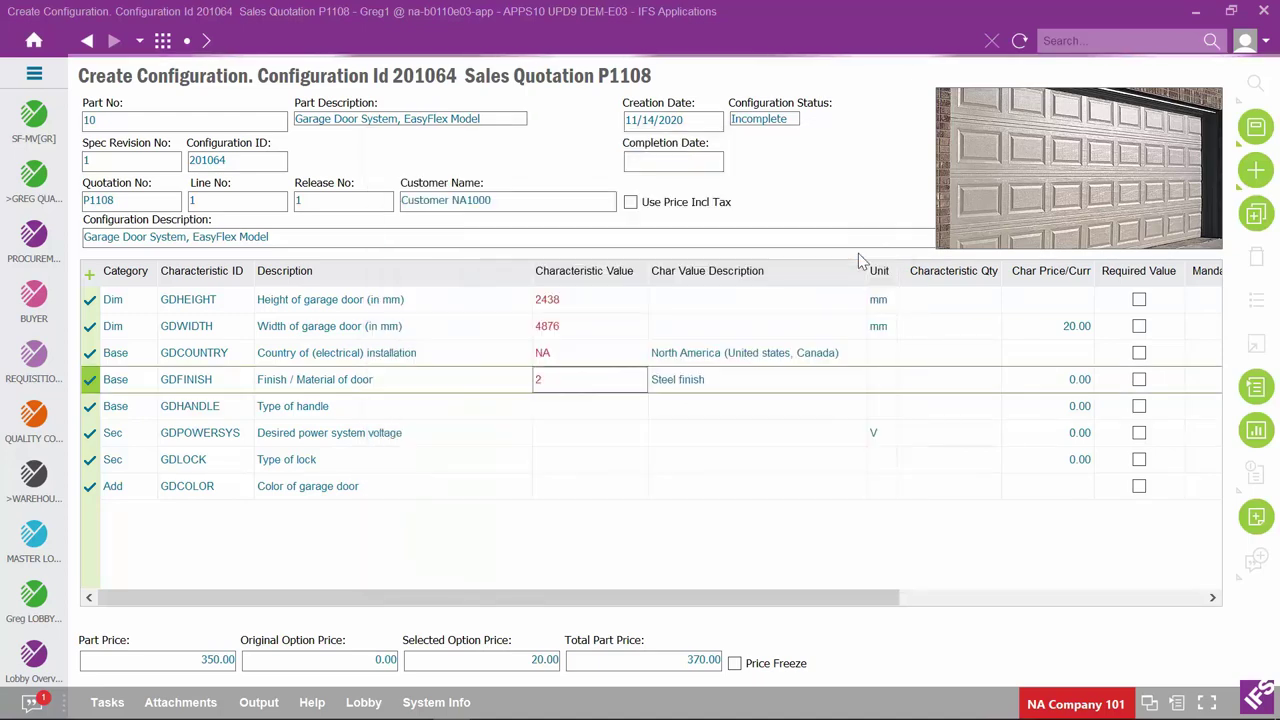
Set the garage door's handle type to STANDARD, the power system voltage to 115 and the lock type to ABLOY
click(585, 407)
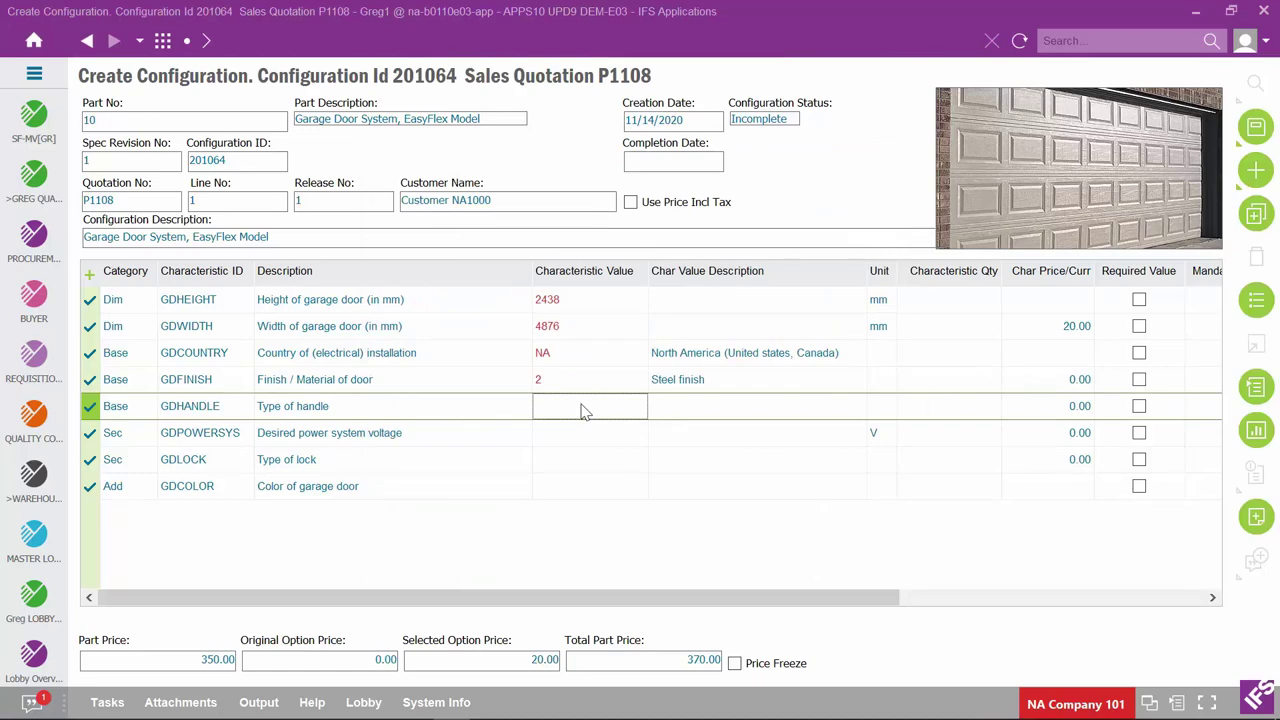
text(ST)
key(Tab)
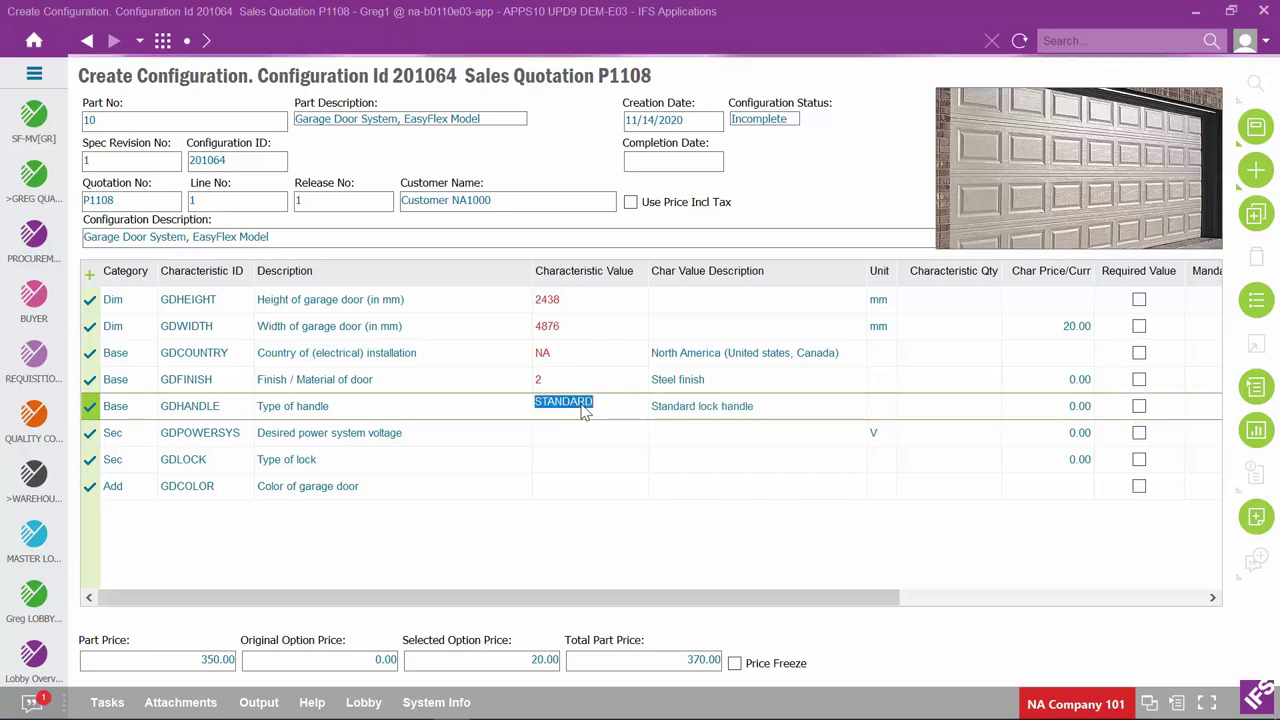
click(570, 433)
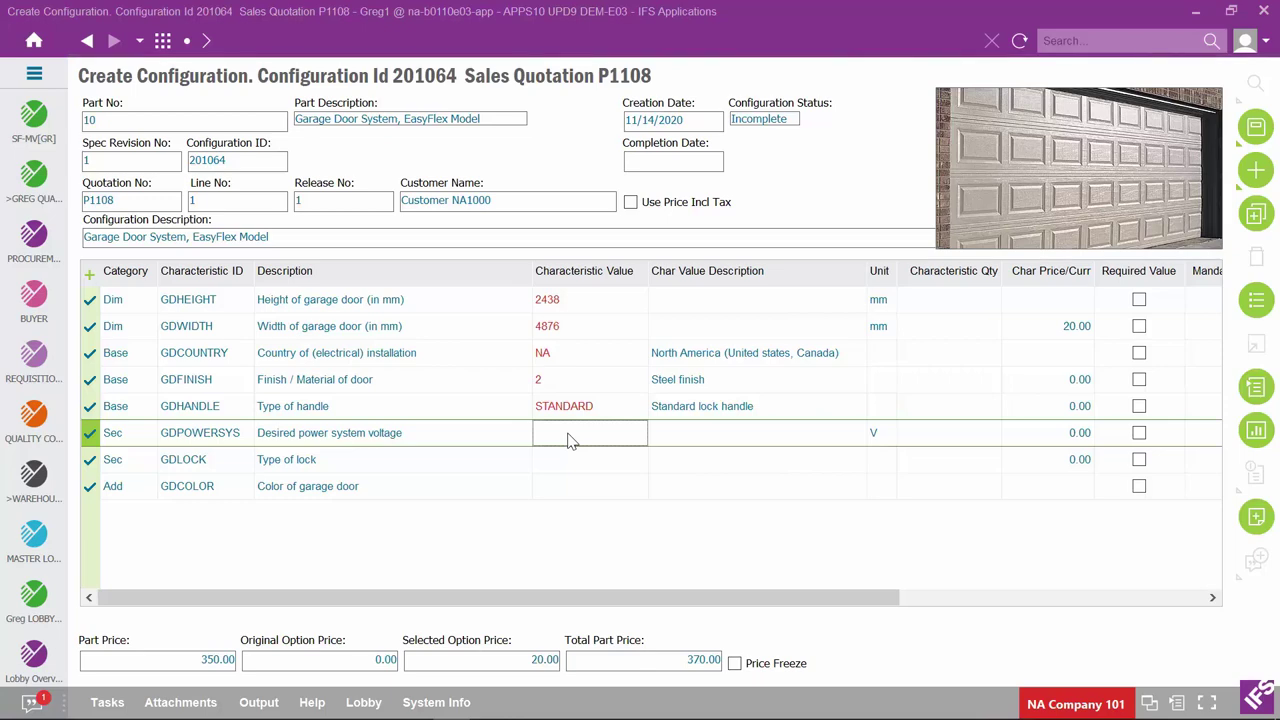
text(115)
key(Return)
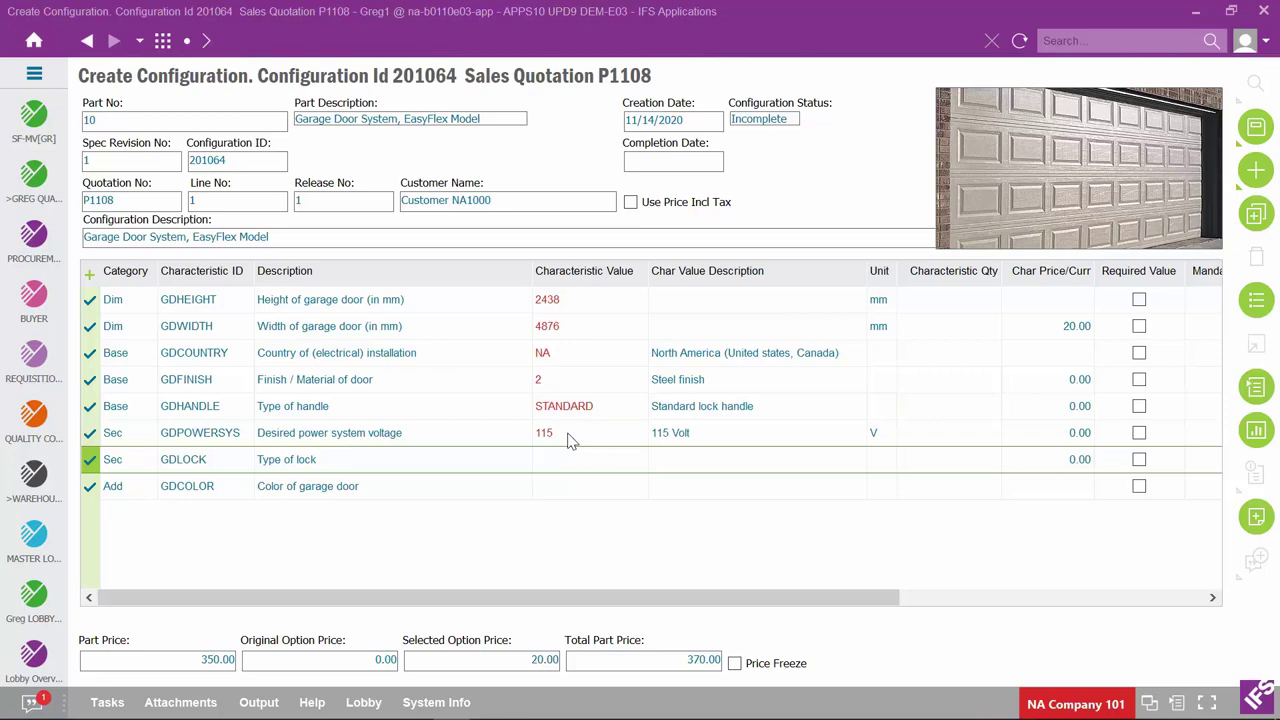
text(ABLOY)
Set the color of the garage door to WHITE, chosen from the available option values
click(572, 497)
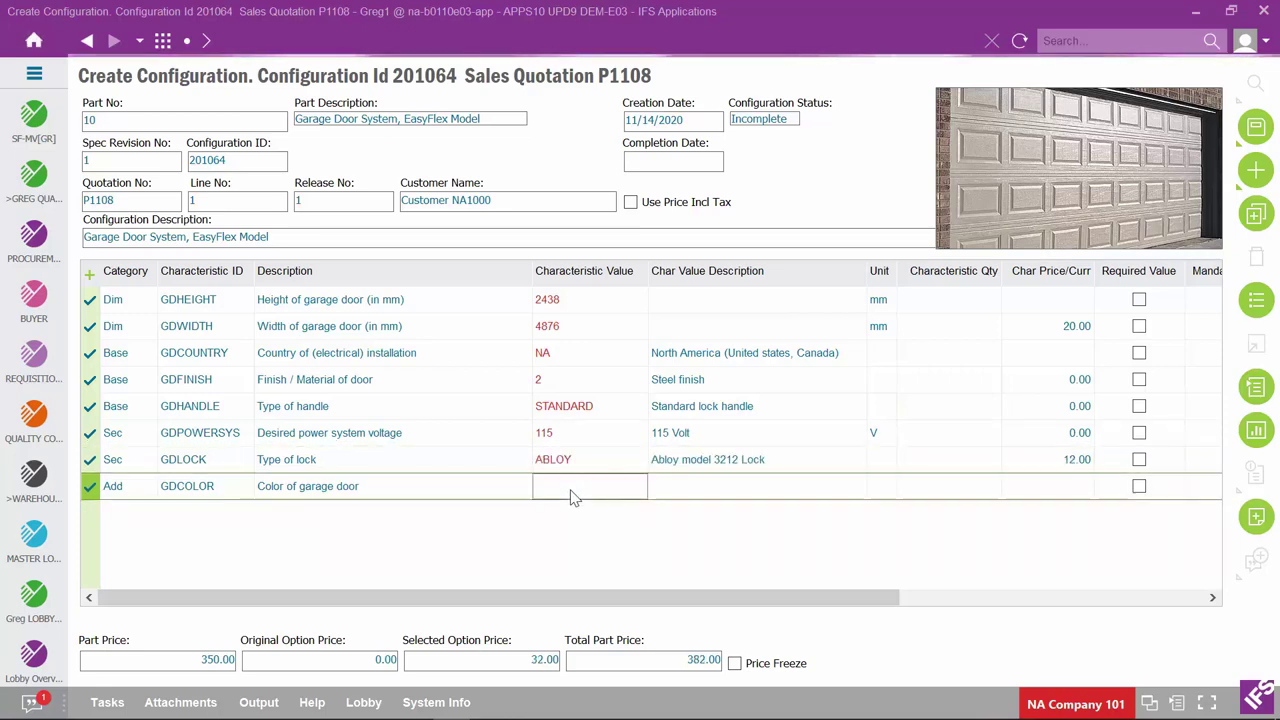
click(1258, 306)
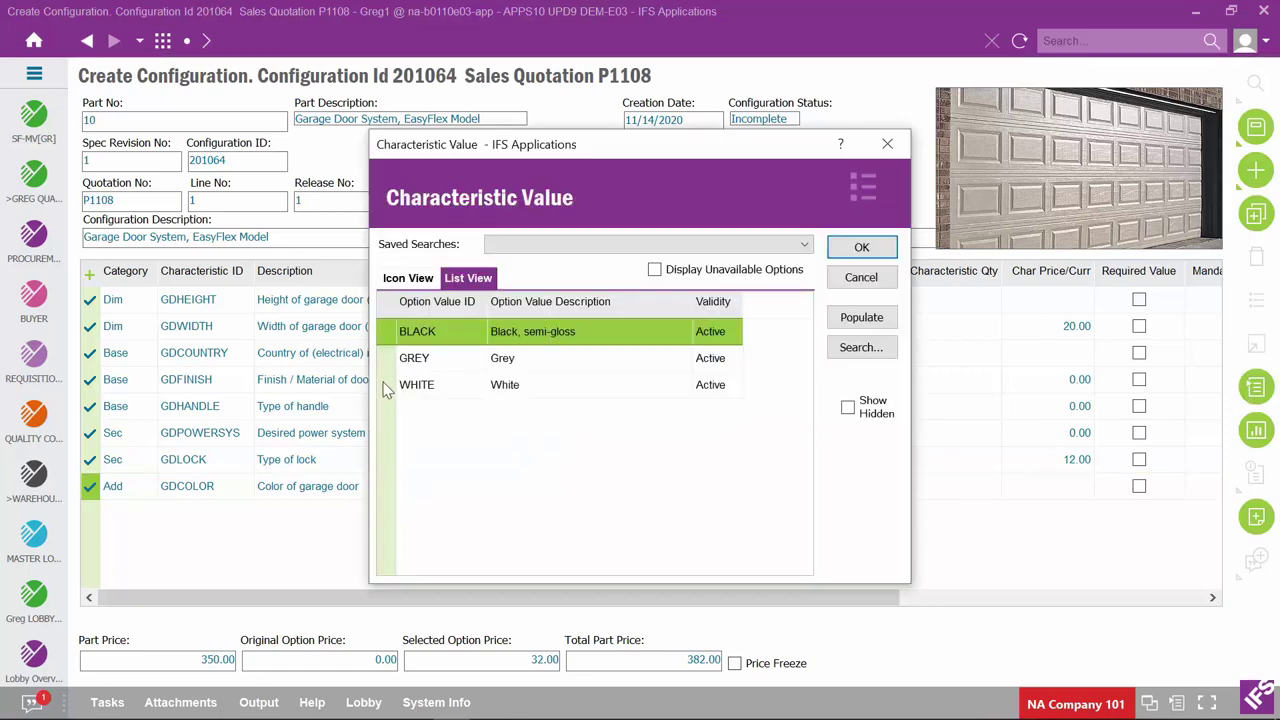
click(395, 385)
click(855, 247)
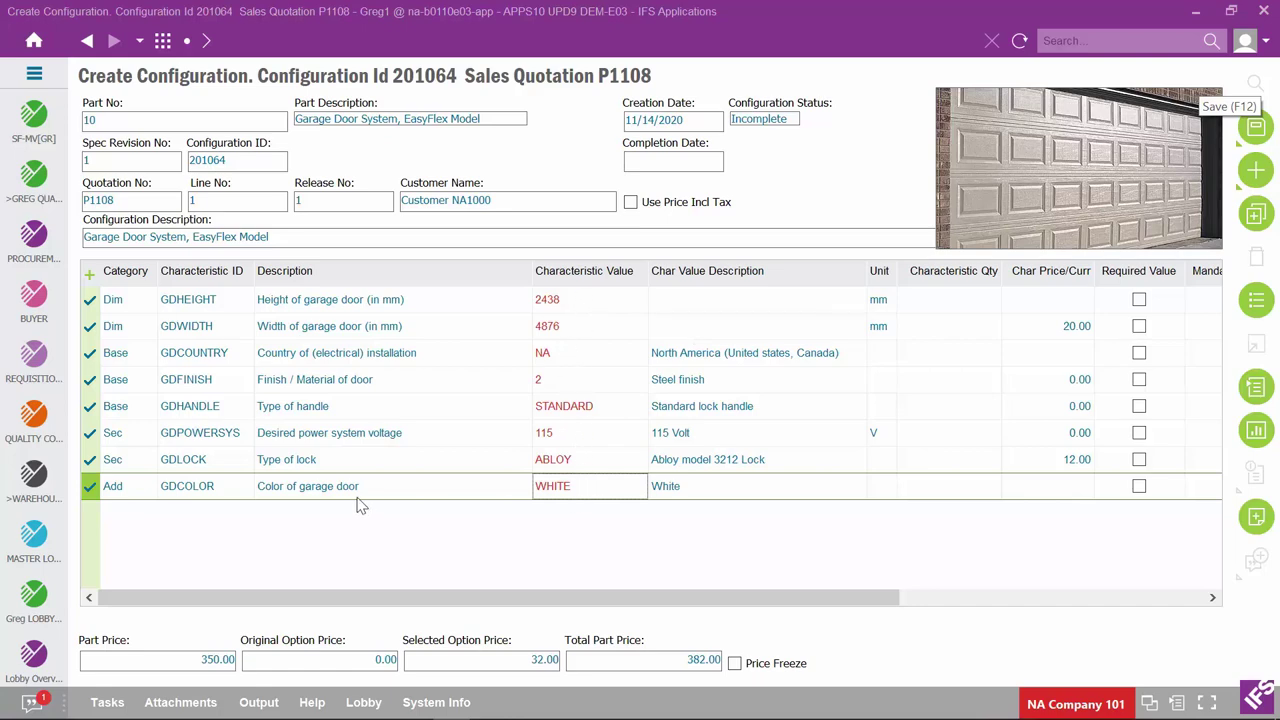
Save the garage door configuration and return to the sales quotation's lines
click(1258, 136)
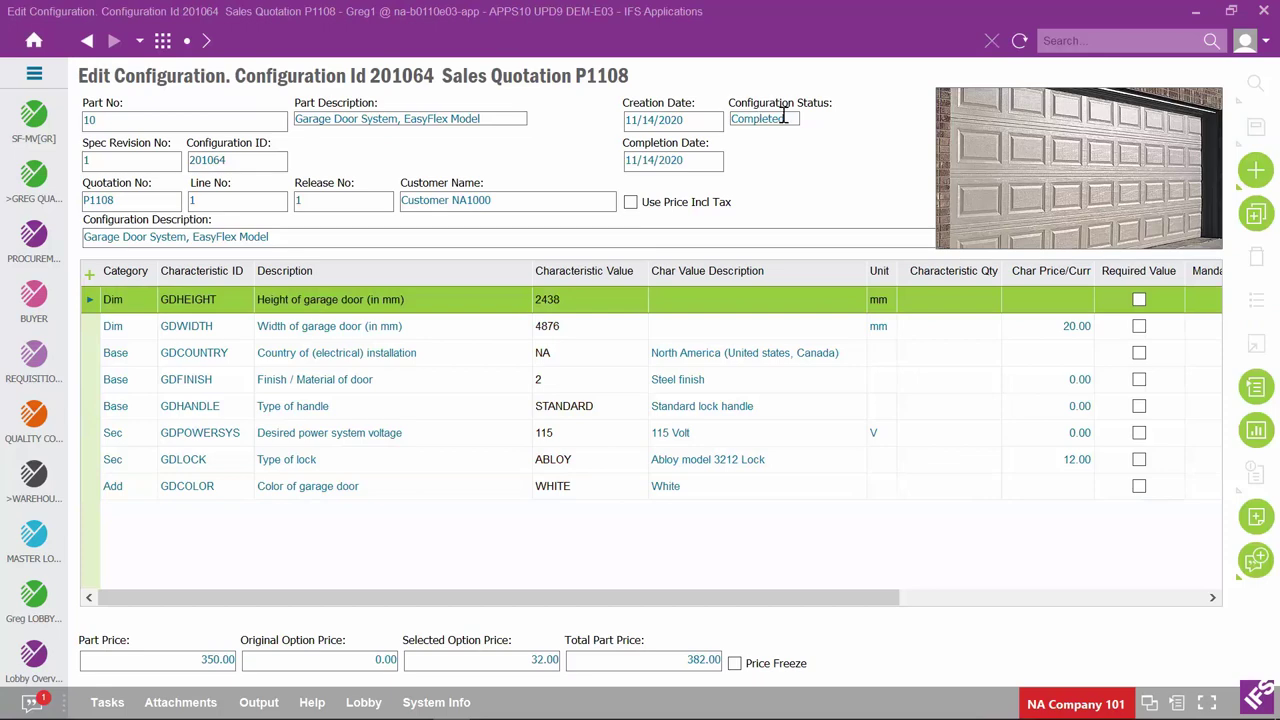
click(88, 42)
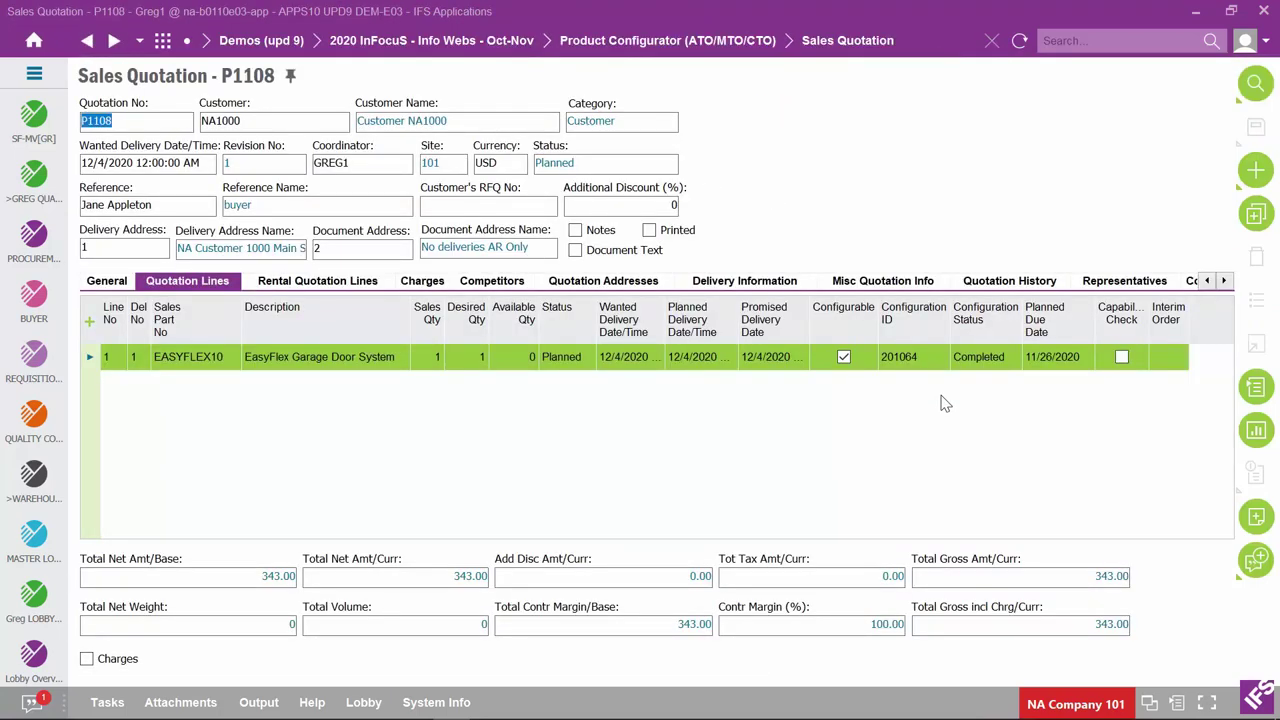
click(932, 365)
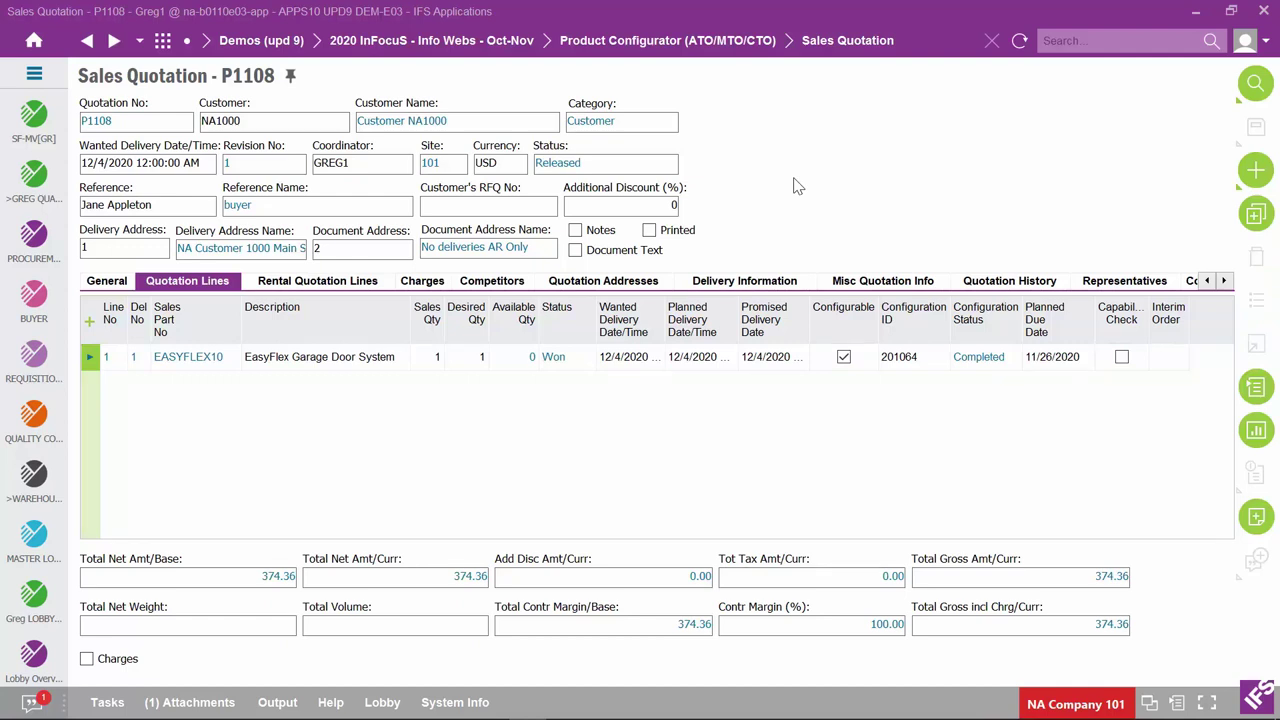
Create a customer order of type NO from the EASYFLEX10 quotation line and open the new order
click(91, 358)
right_click(95, 365)
mouse_move(176, 347)
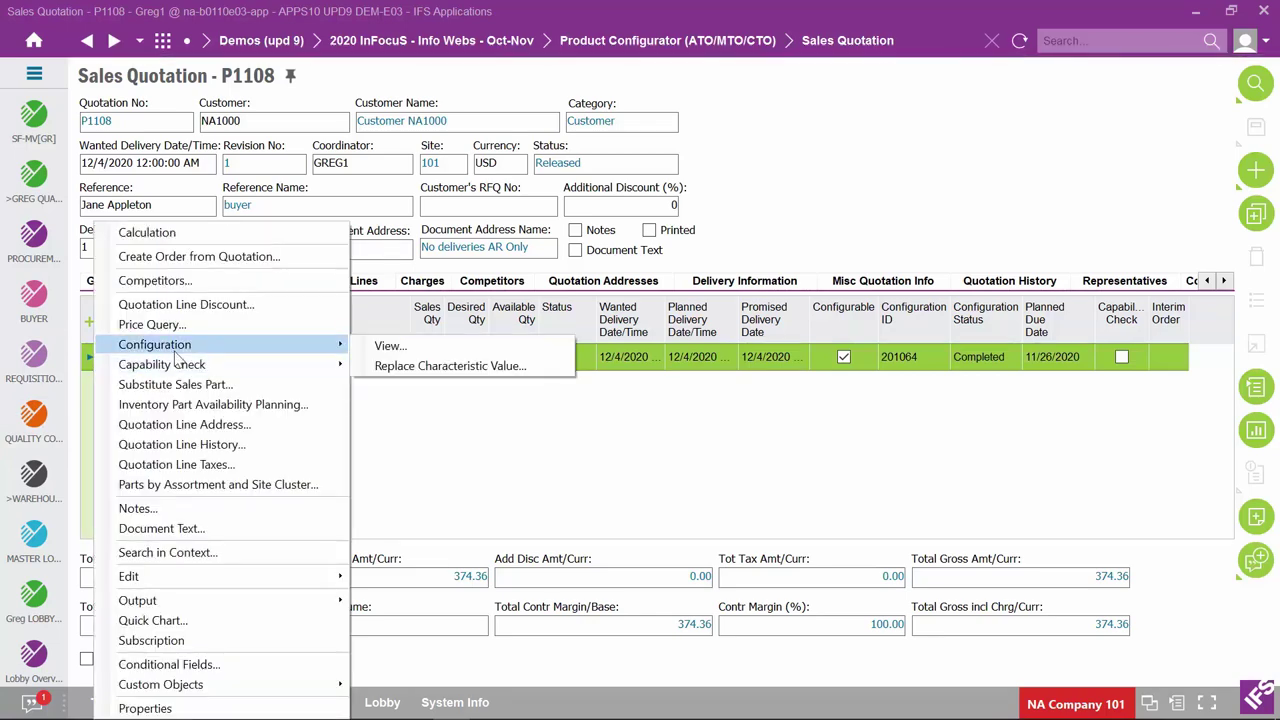
click(204, 257)
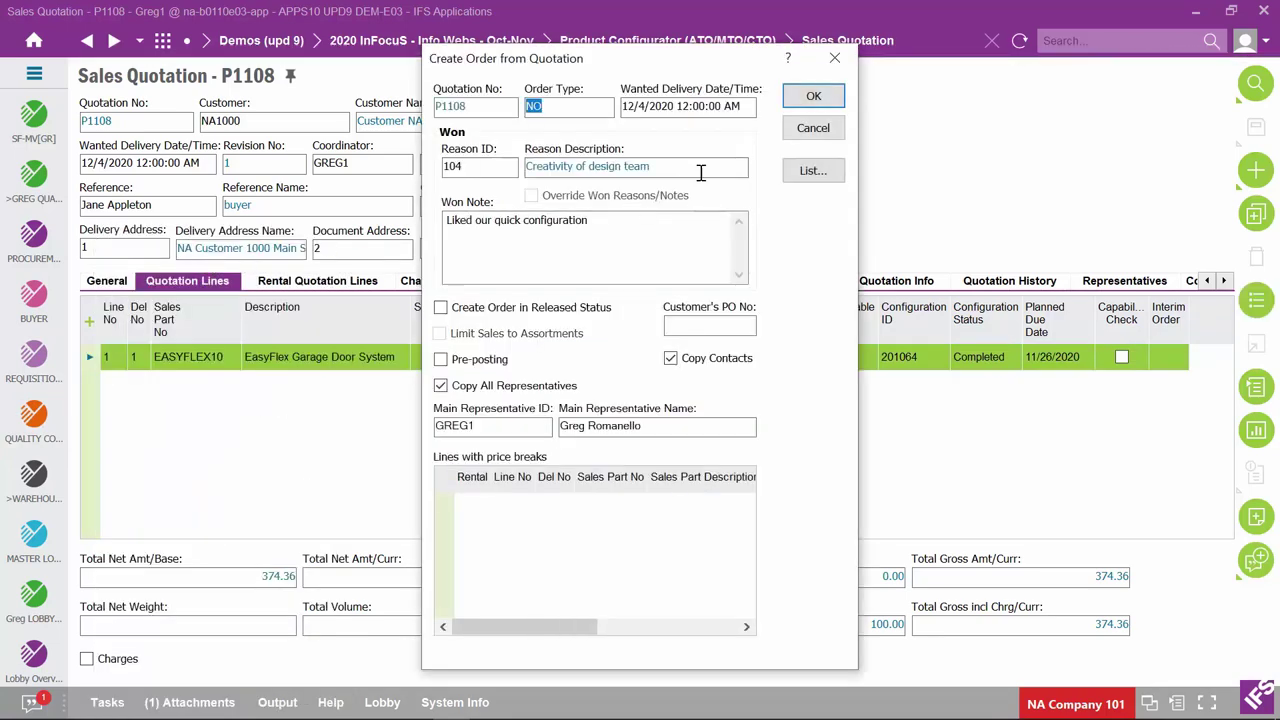
click(813, 97)
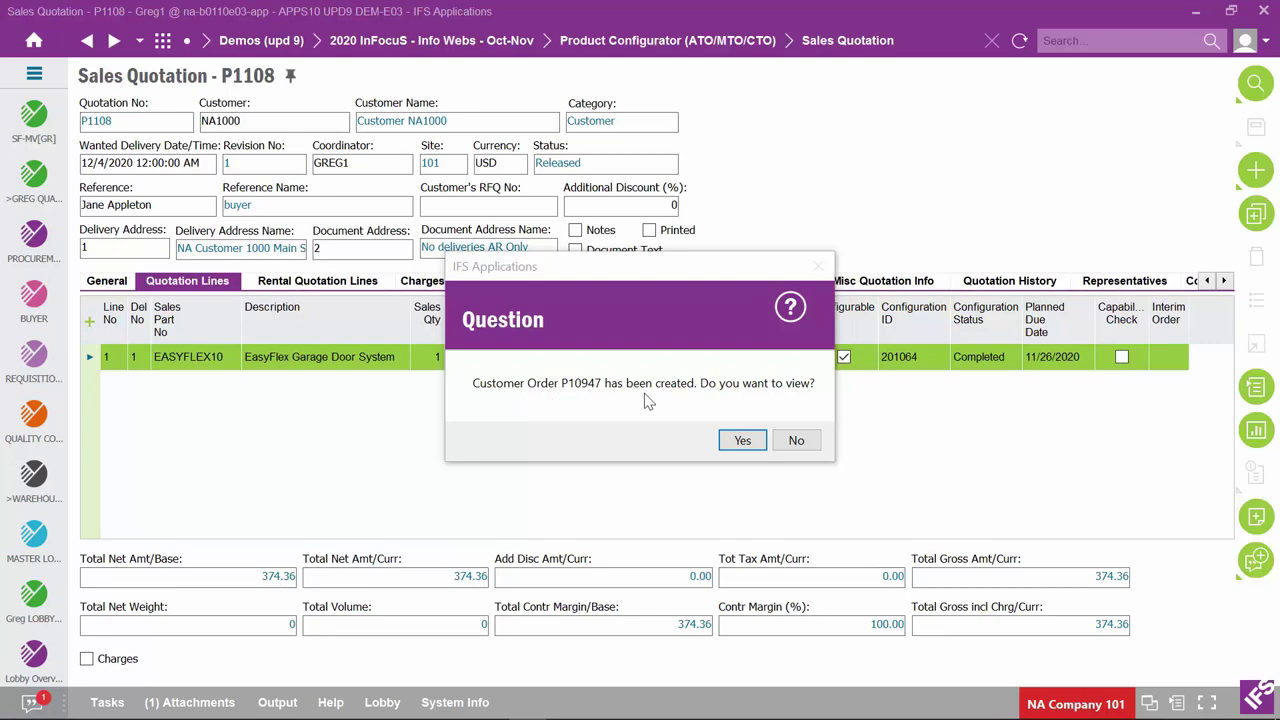
click(742, 440)
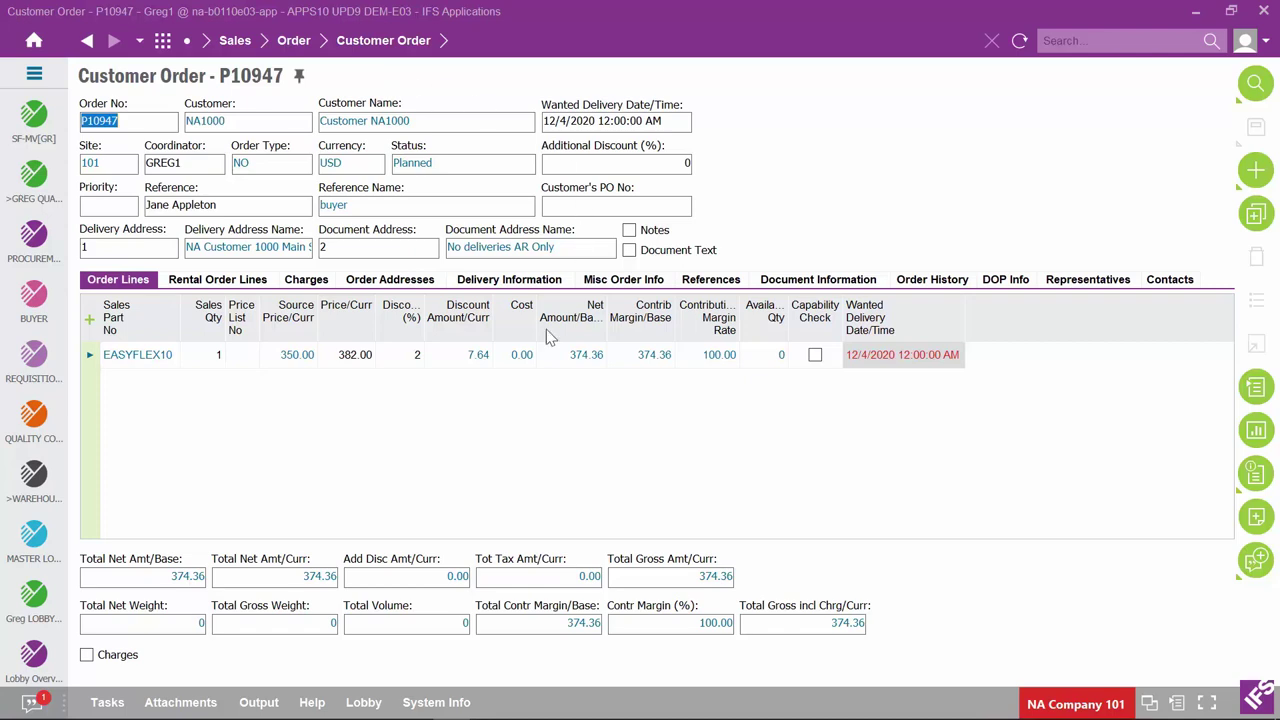
Add the hidden Configurable, Configuration ID and Configuration Status columns to the visible columns of the customer order lines
click(90, 360)
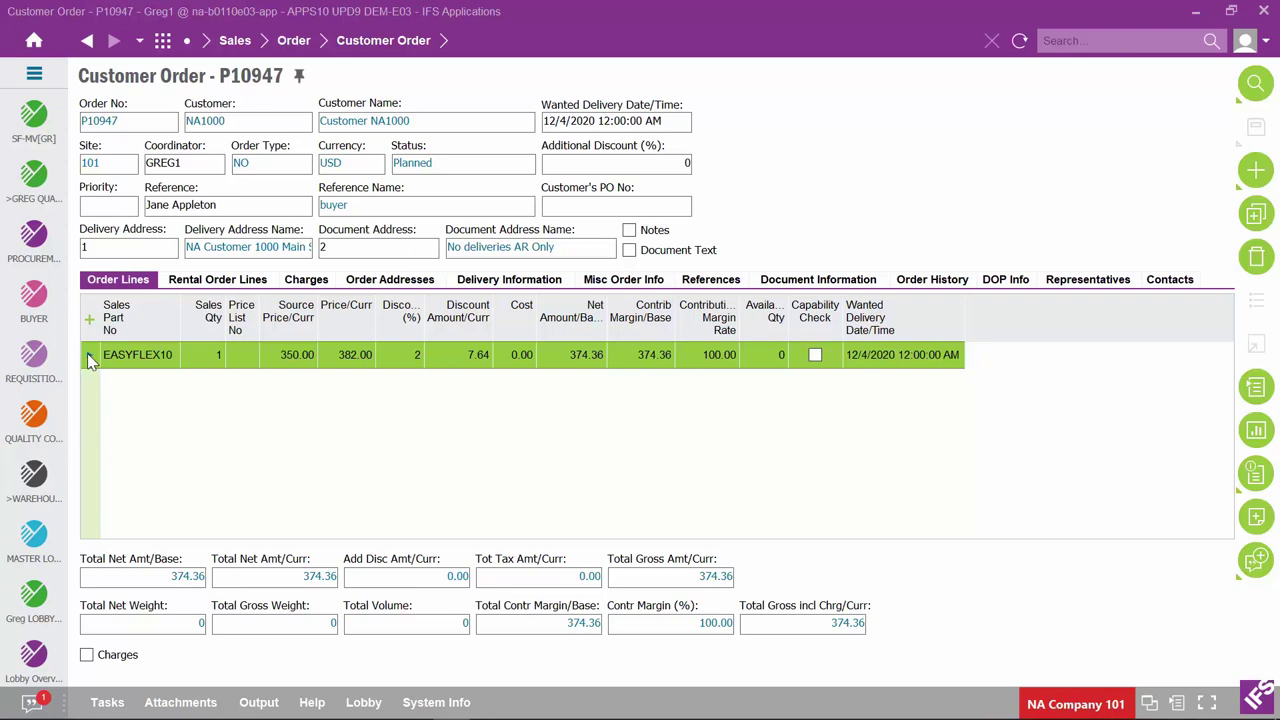
right_click(505, 322)
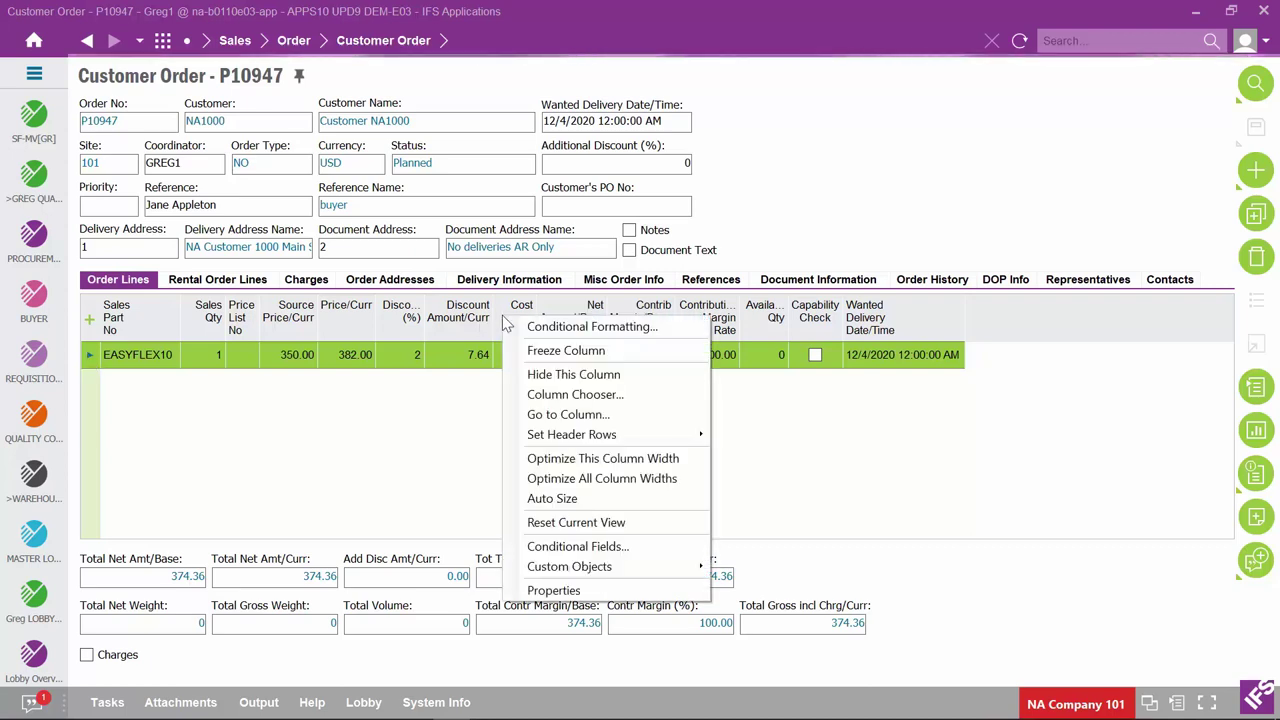
click(592, 396)
click(481, 299)
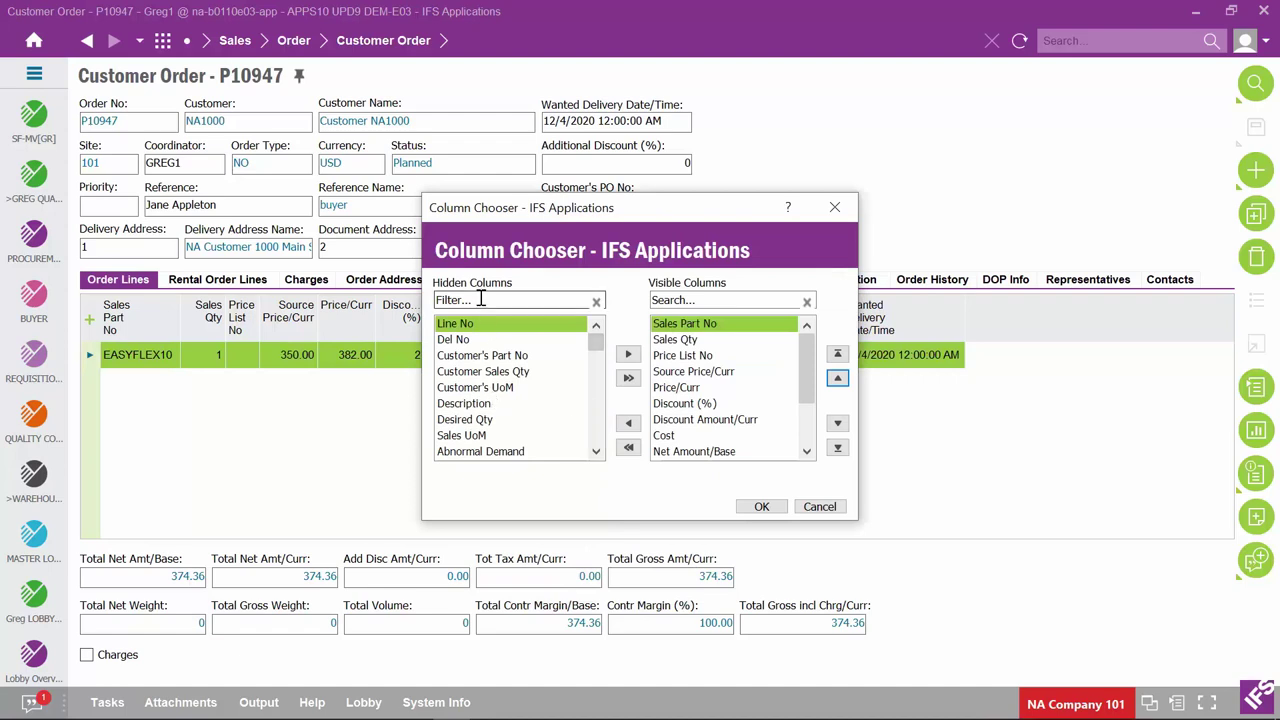
text(co)
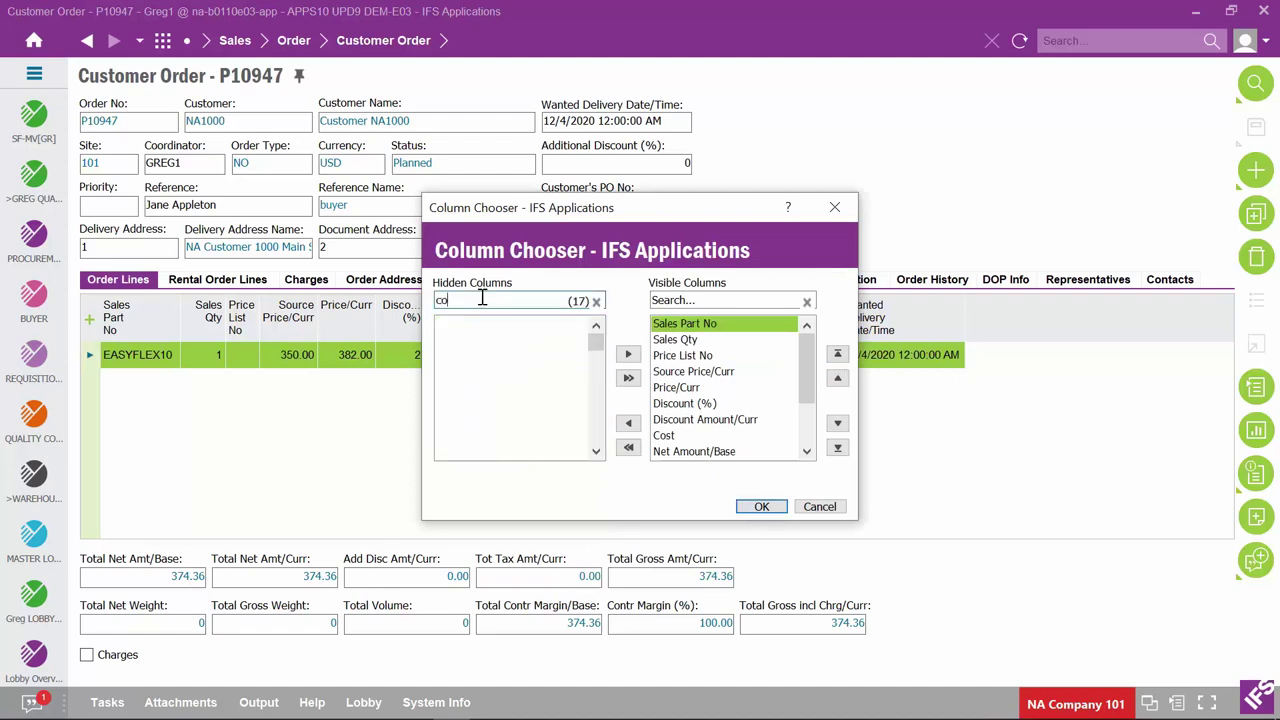
text(nfi)
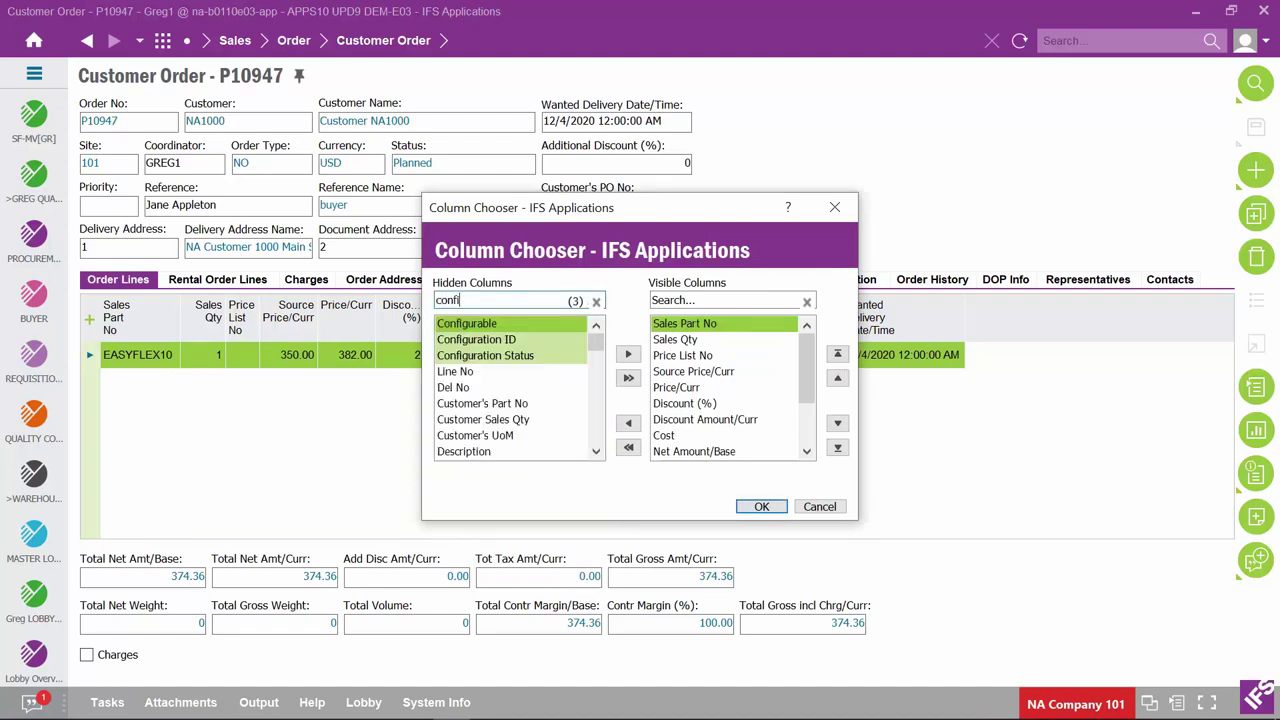
shift+click(470, 356)
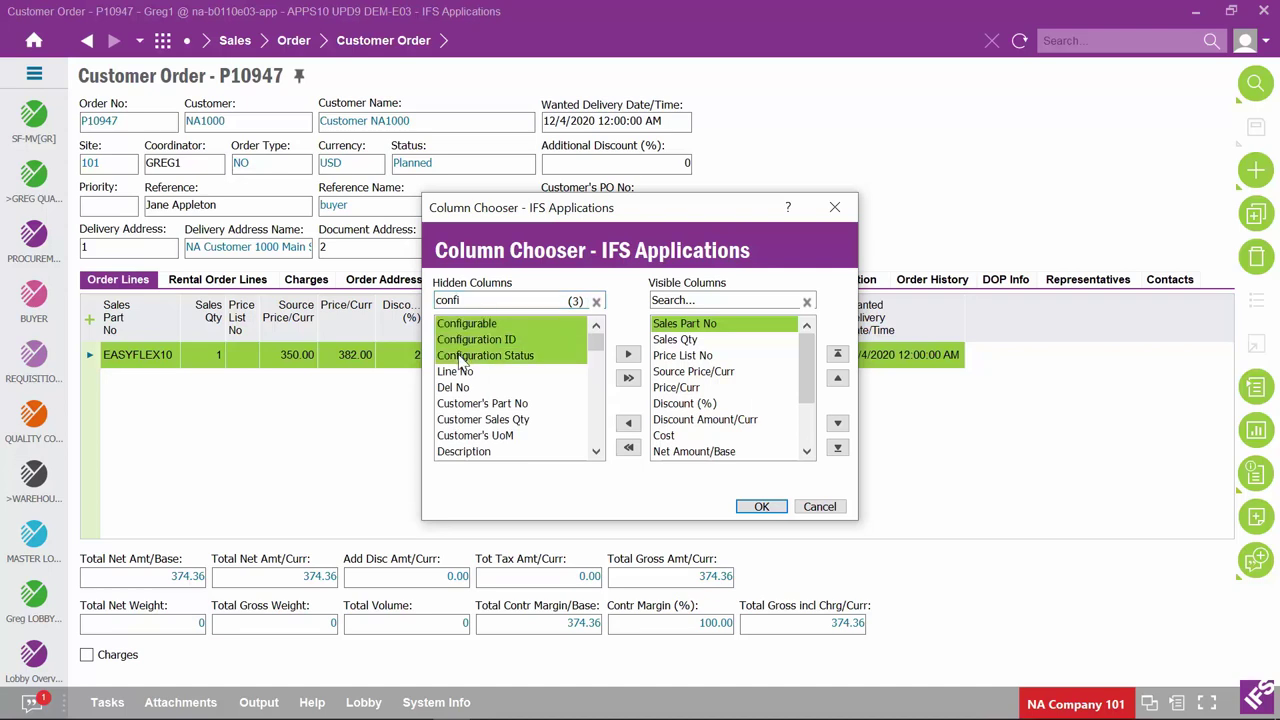
click(628, 356)
Move the three configuration columns ahead of Sales Part No and apply the column layout
scroll(800, 370, down, 3)
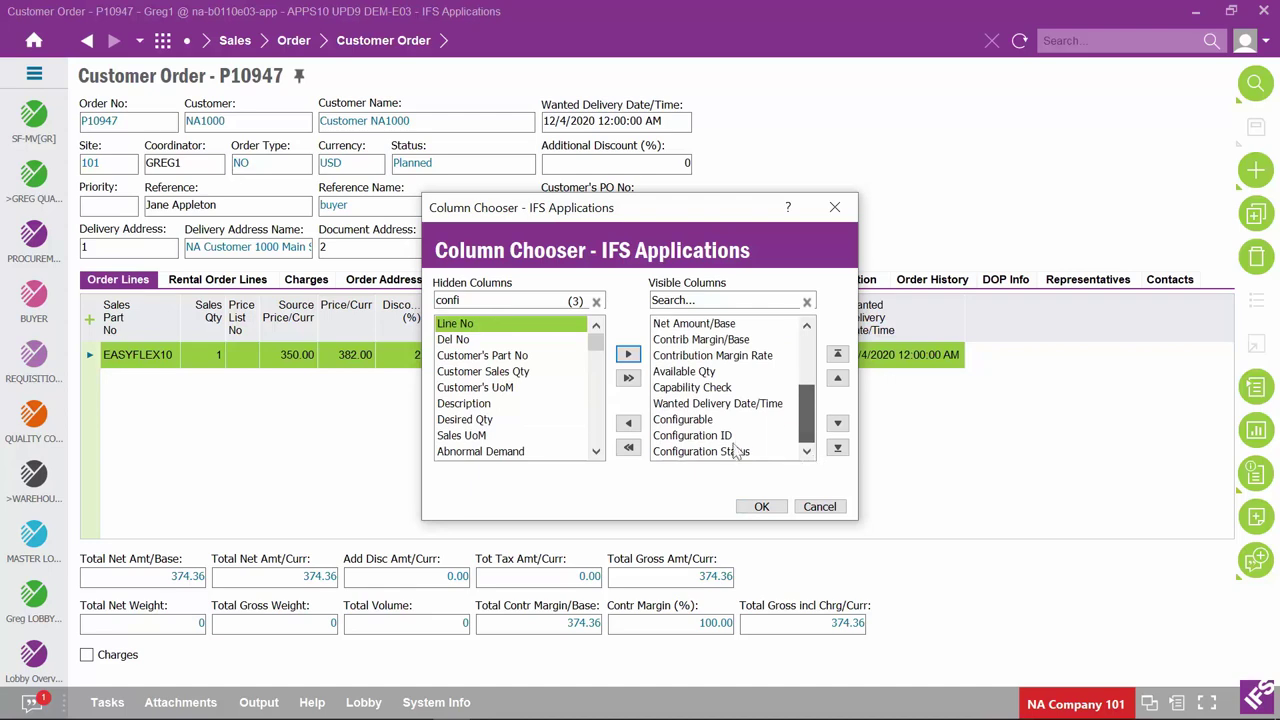
click(685, 419)
shift+click(682, 452)
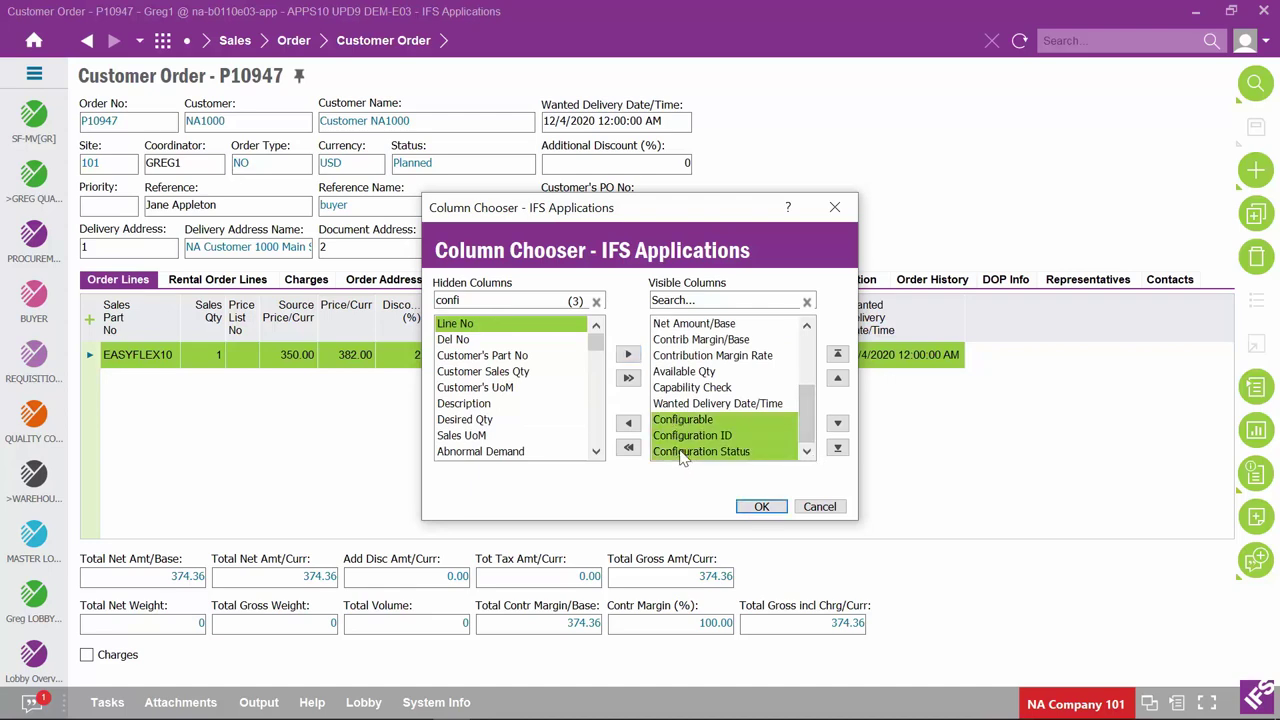
click(837, 354)
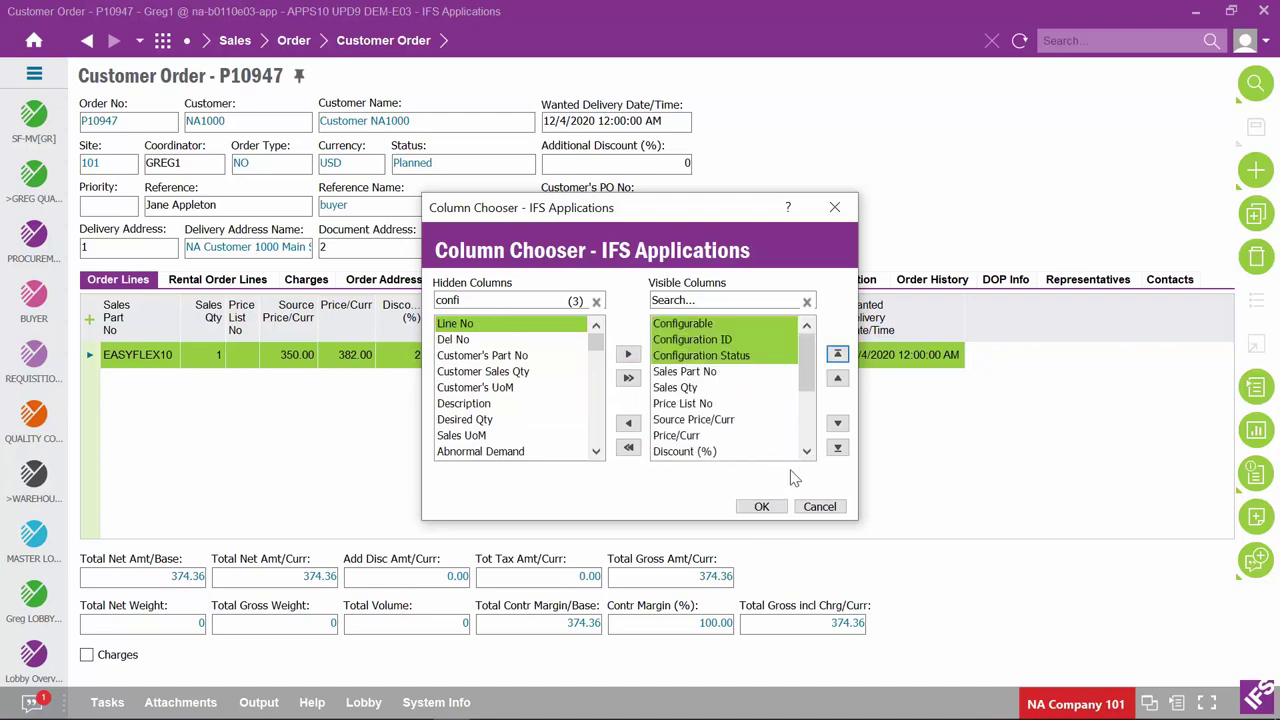
click(762, 506)
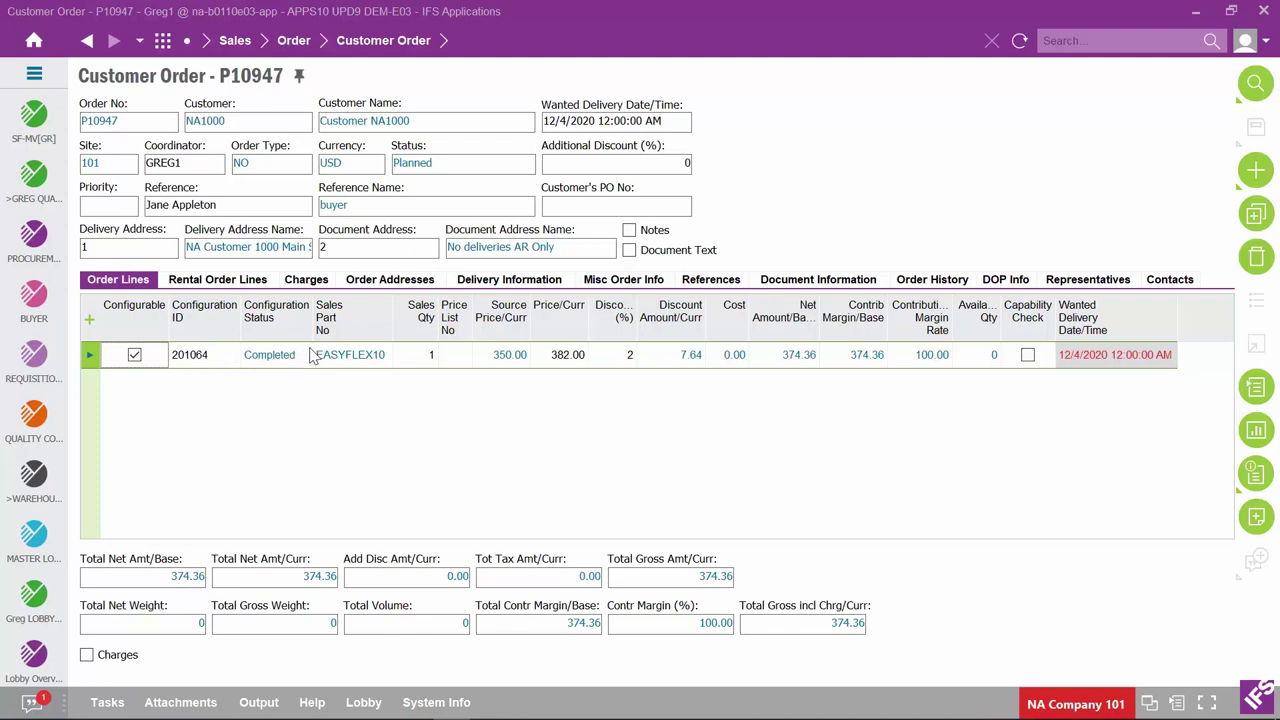
View the configuration of the EASYFLEX10 order line and go back to the customer order
click(92, 358)
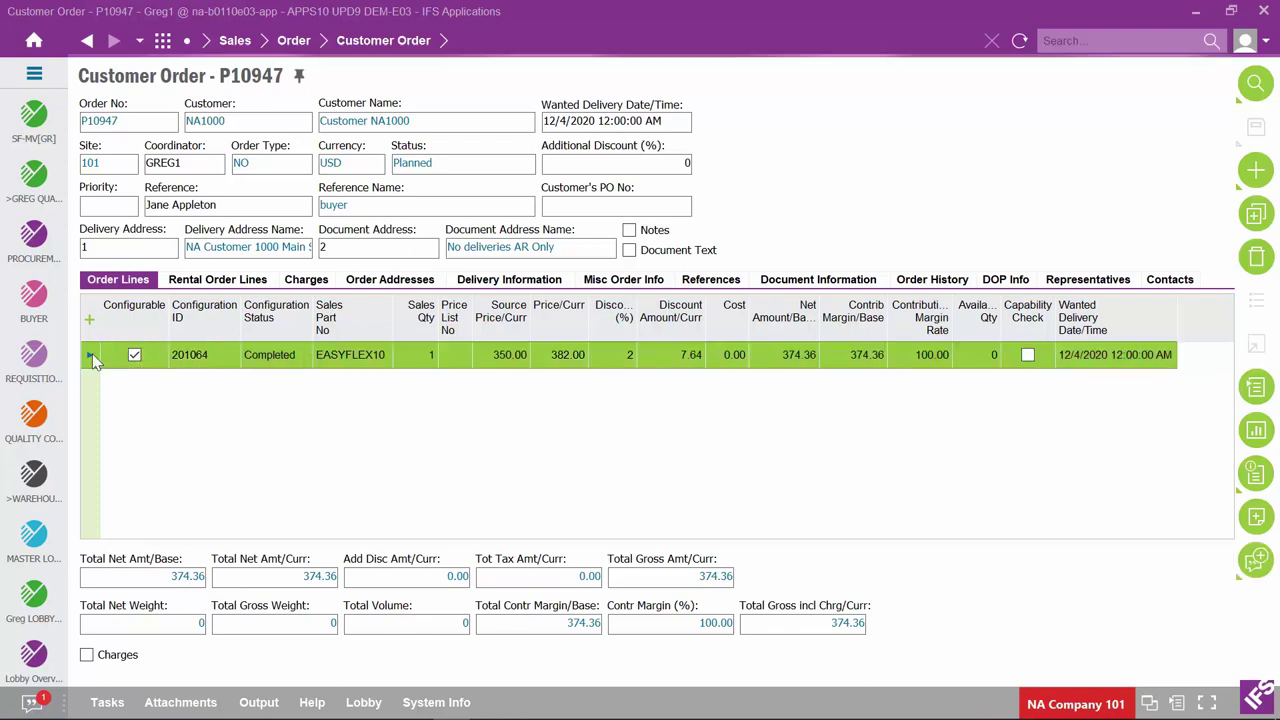
right_click(93, 361)
mouse_move(157, 414)
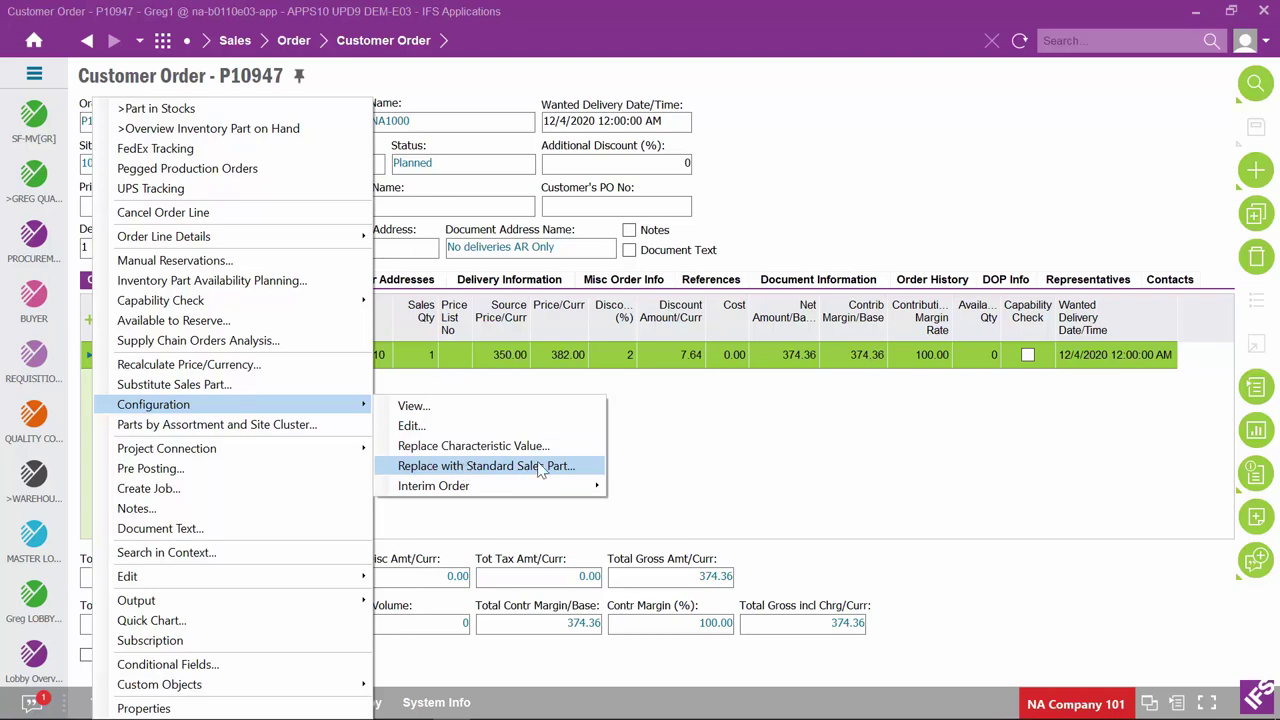
click(420, 407)
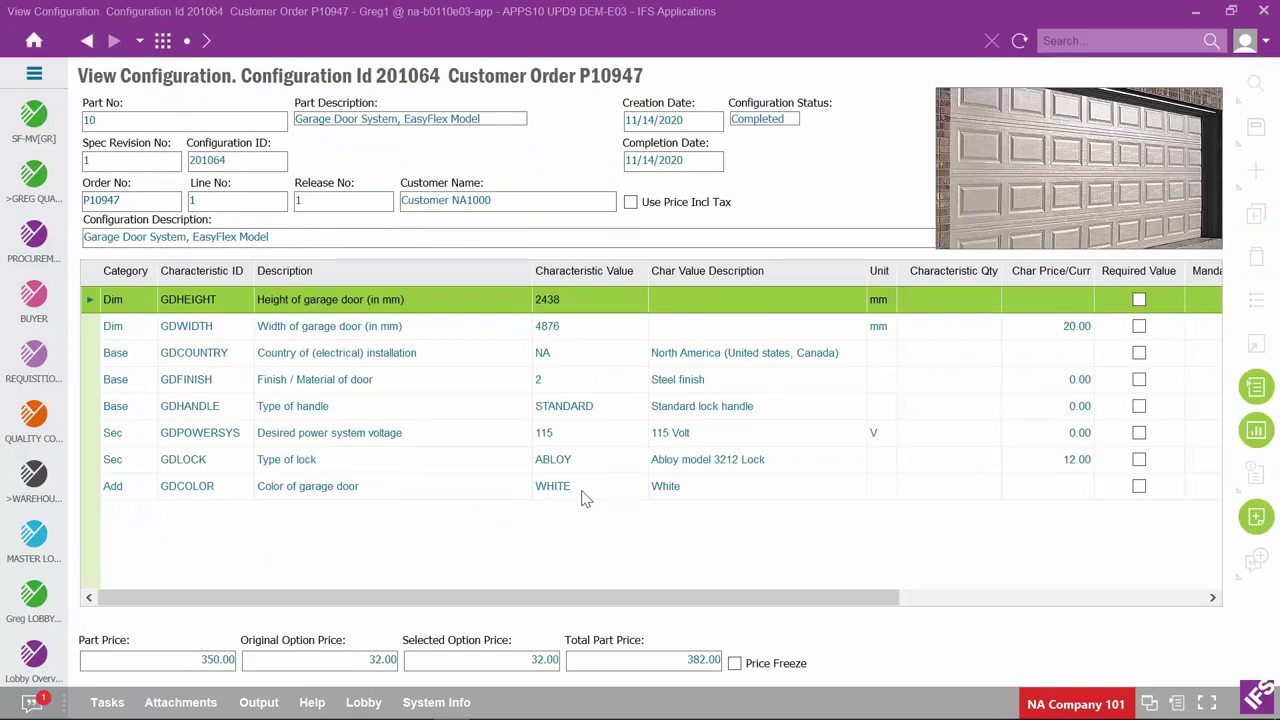
click(87, 41)
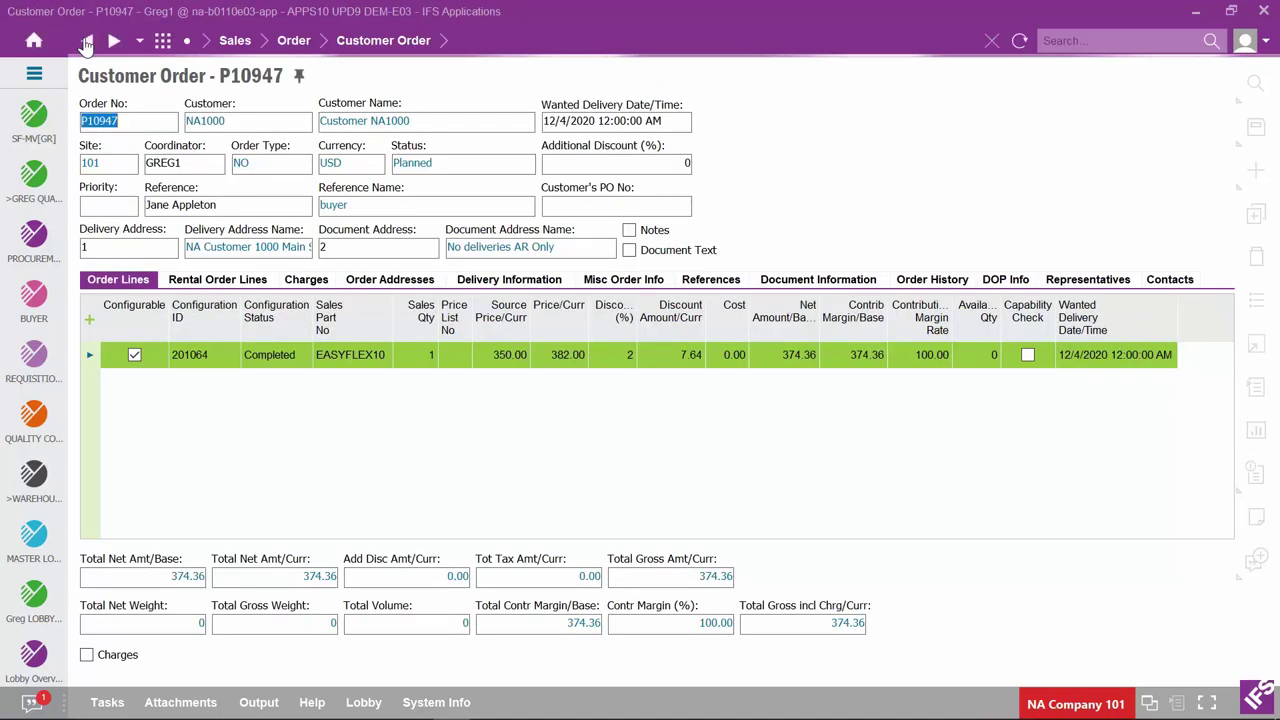
Edit the EASYFLEX10 order line's configuration to make the garage door color GREY, save it and return to the customer order
right_click(90, 360)
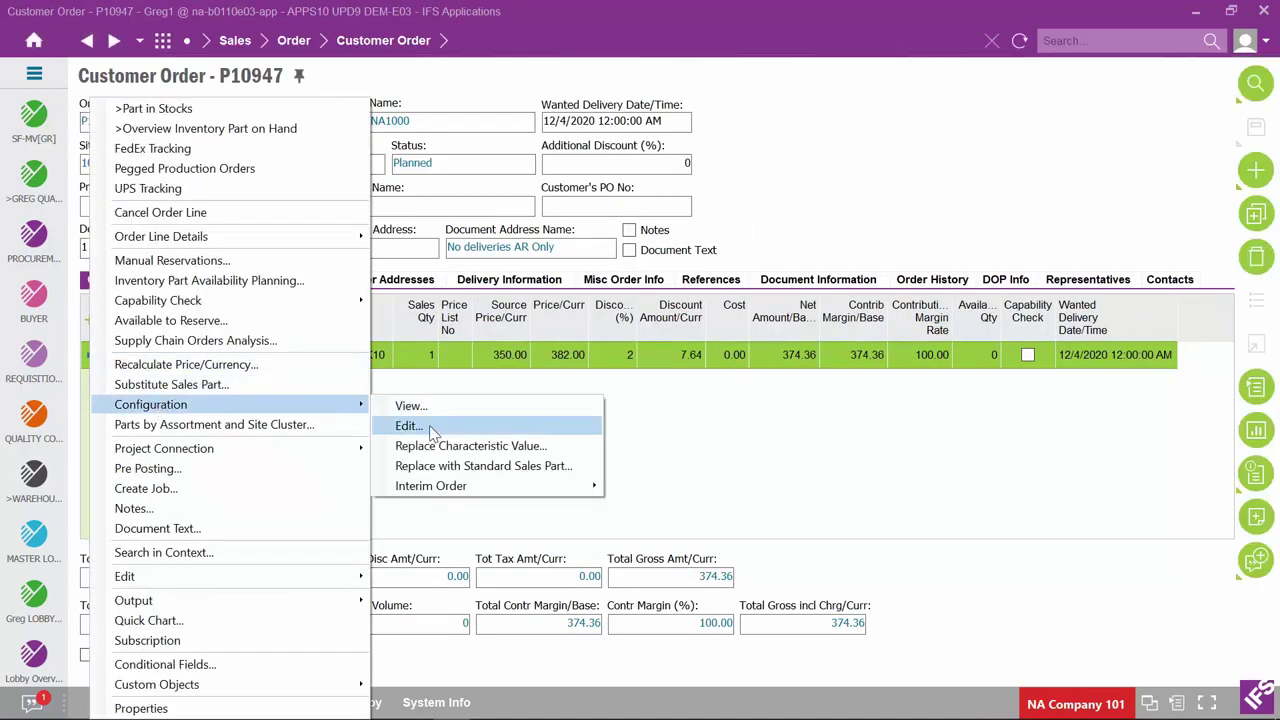
click(428, 427)
click(589, 497)
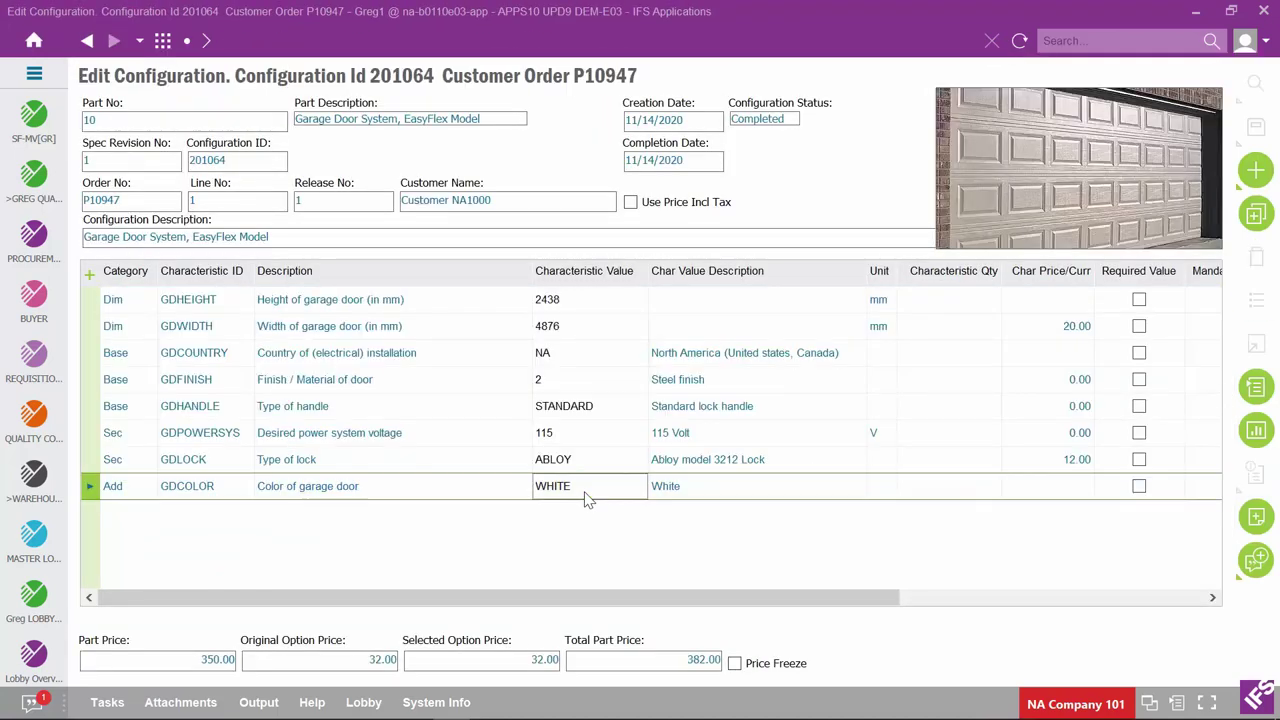
click(1257, 303)
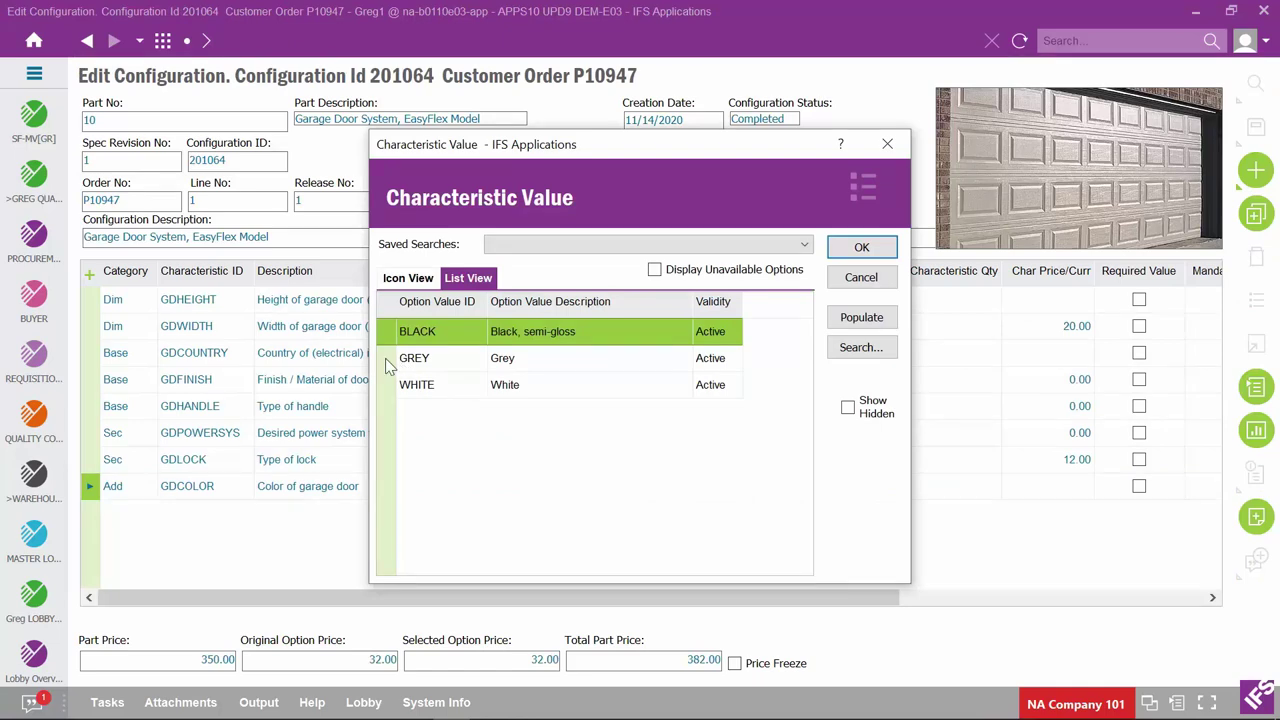
click(396, 362)
click(849, 252)
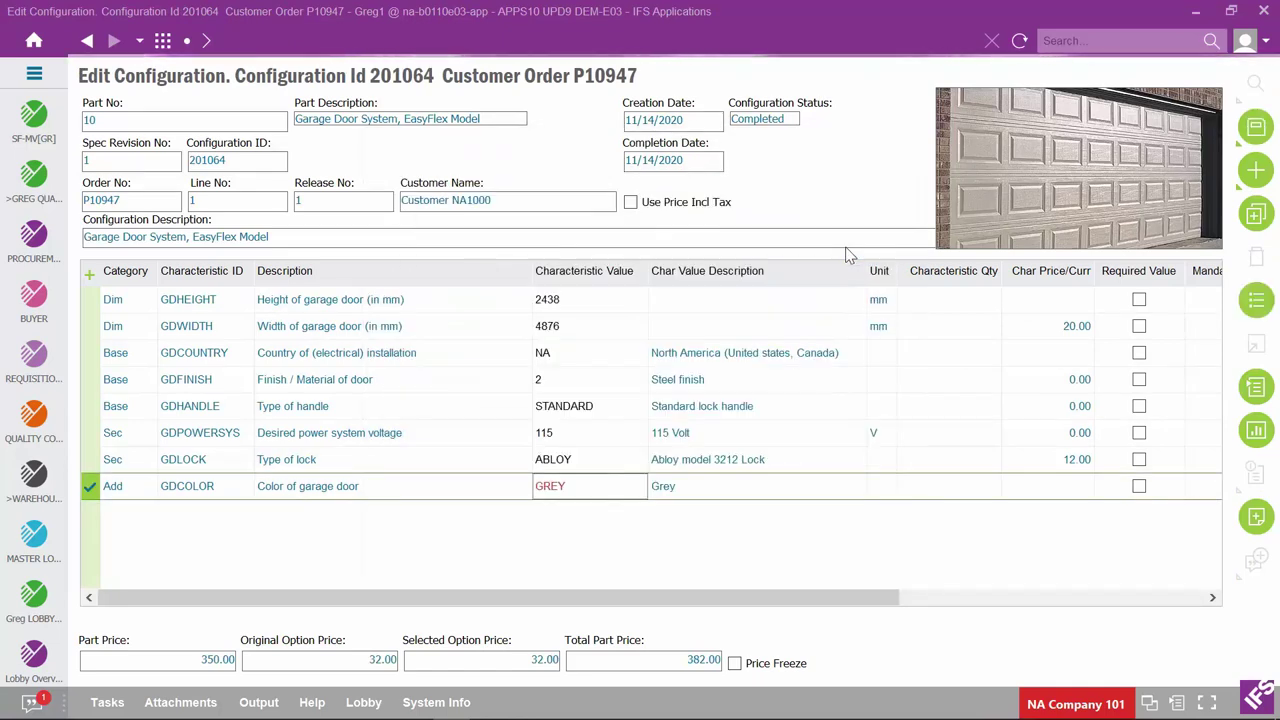
click(1257, 127)
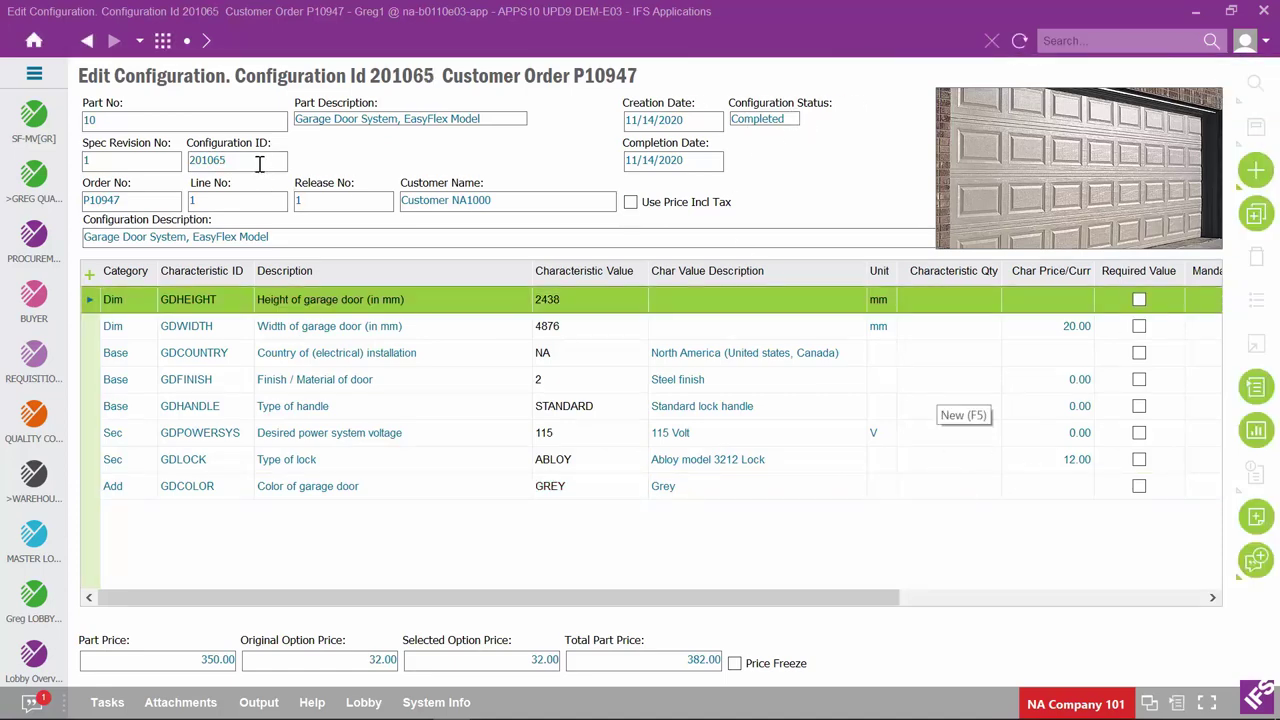
drag(259, 164, 156, 163)
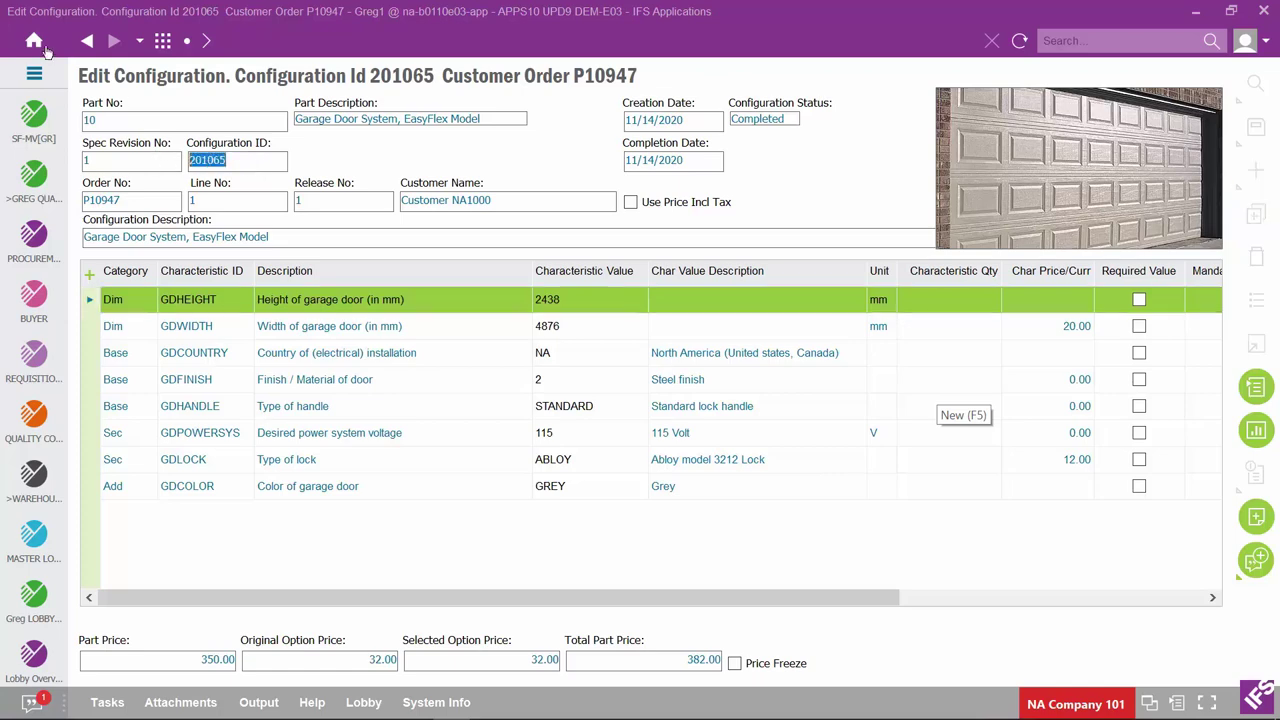
click(88, 44)
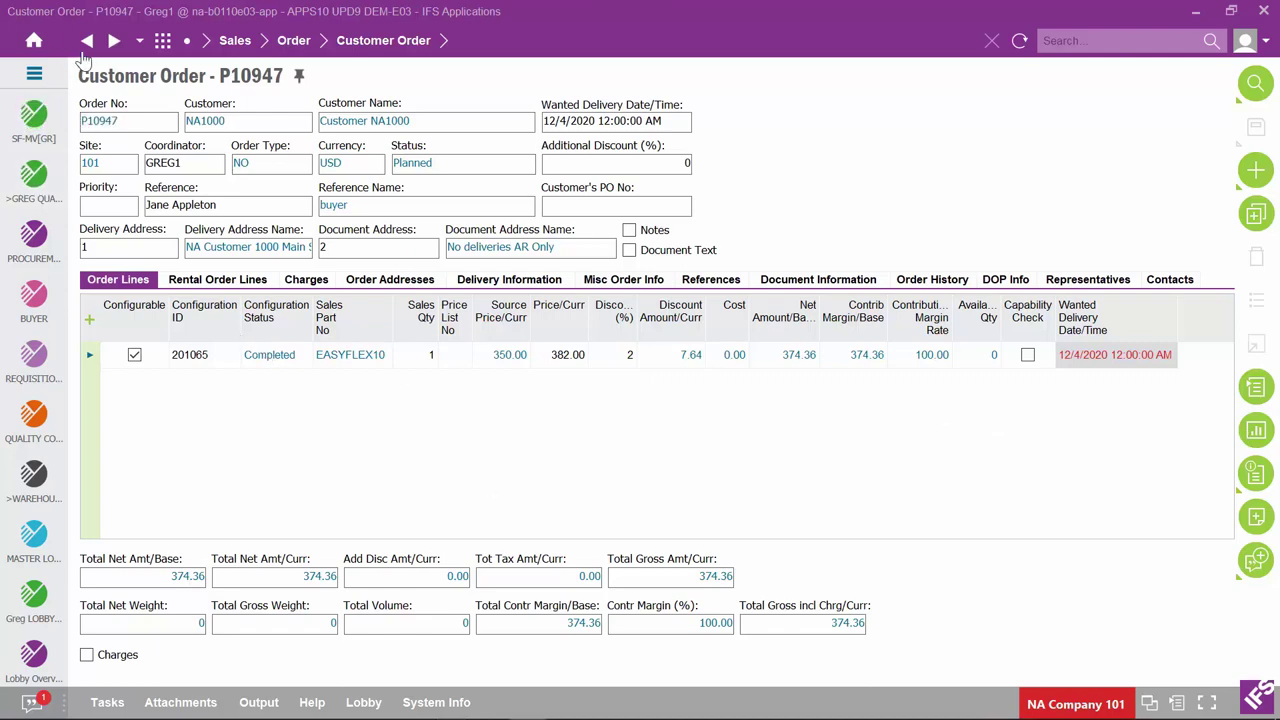
Open Estimate for CTO [IW] (global) from the Product Configurator pages and save a new estimate described as "Config incomplete for Garage Door"
click(34, 44)
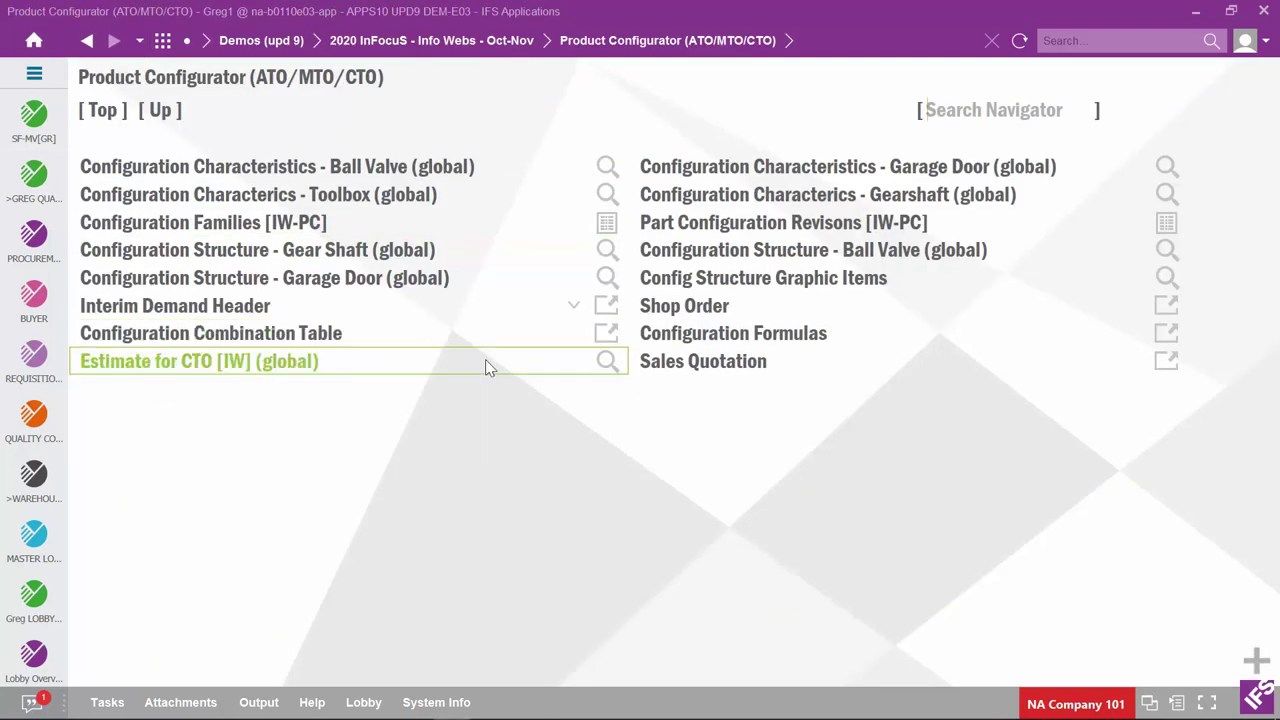
click(280, 363)
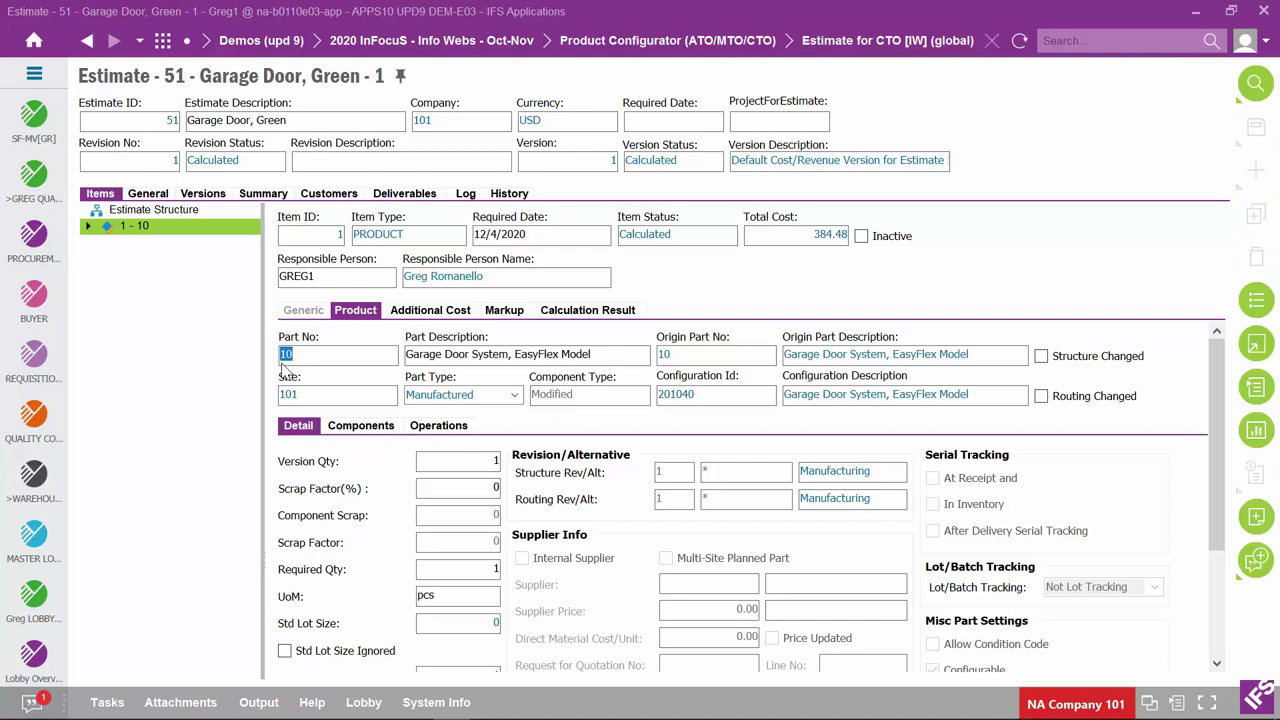
click(143, 121)
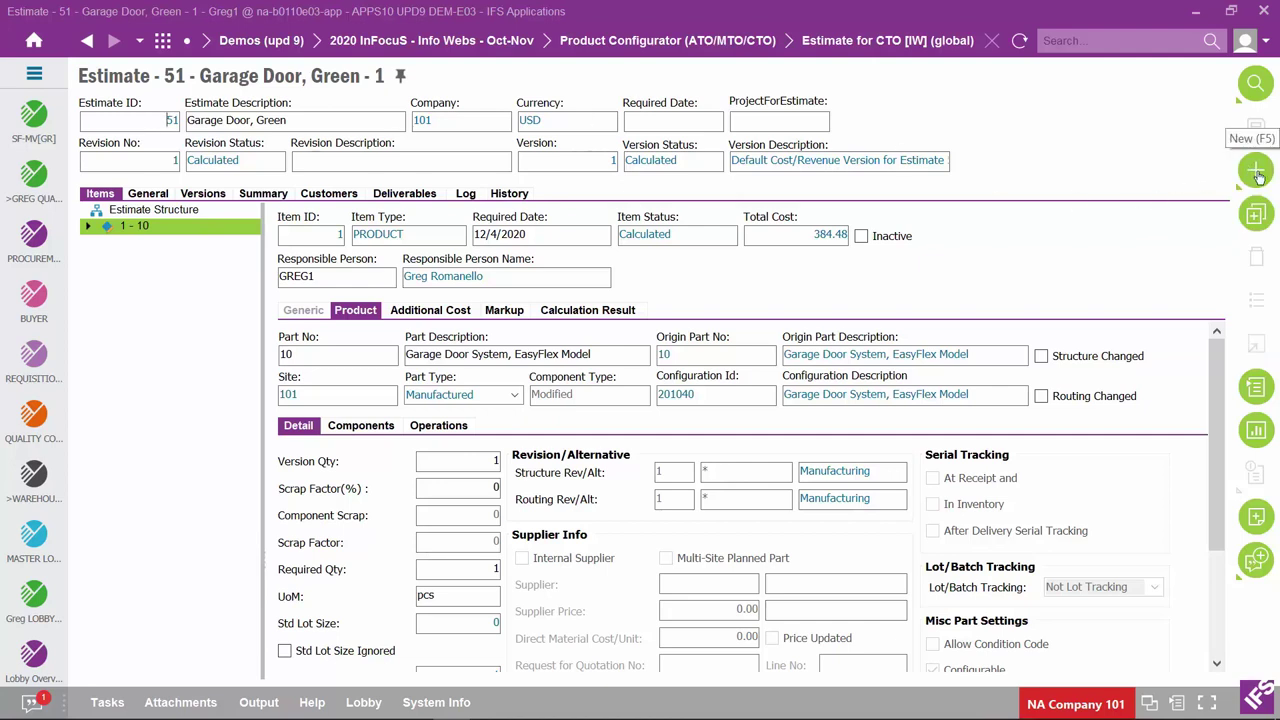
click(1257, 172)
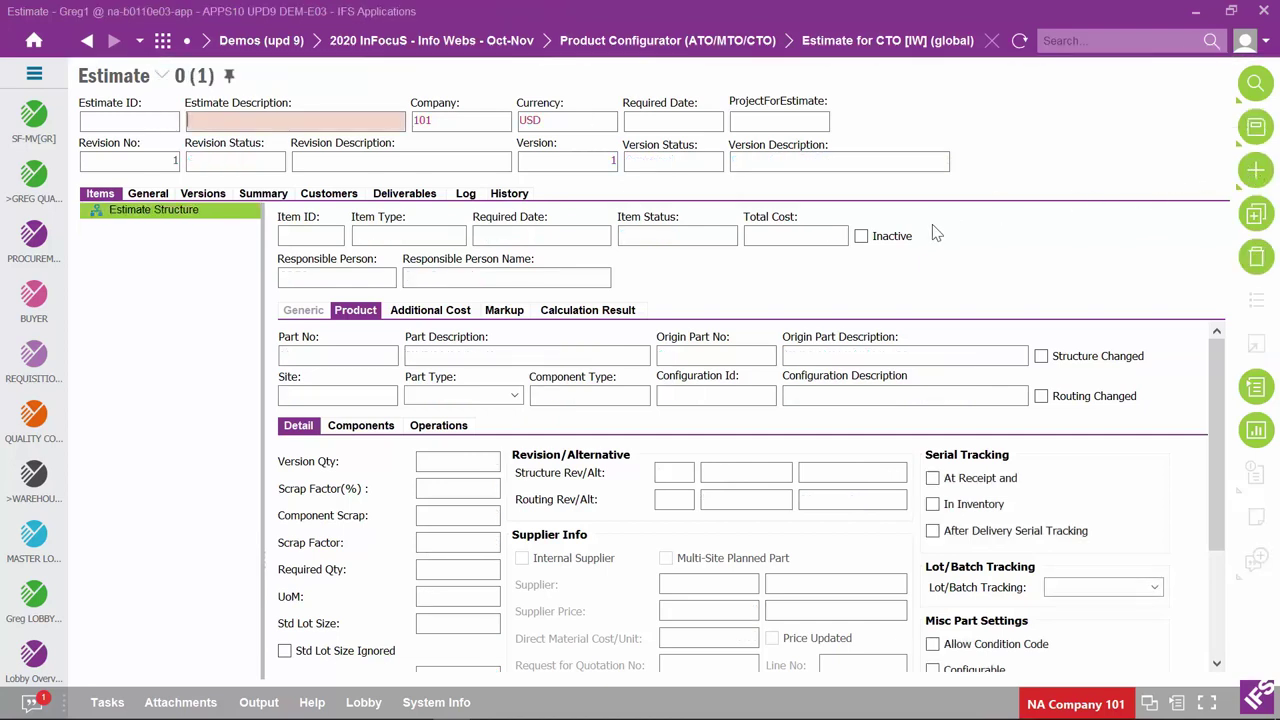
text(Con)
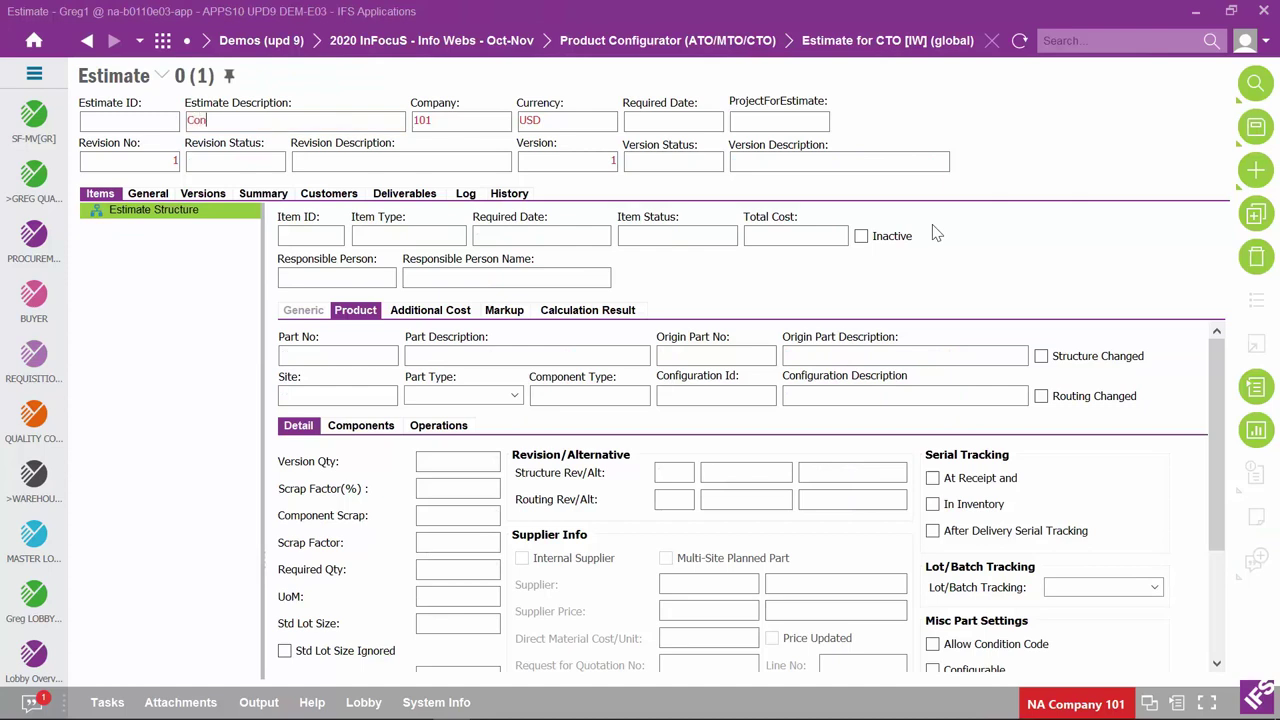
text(fig incomplete)
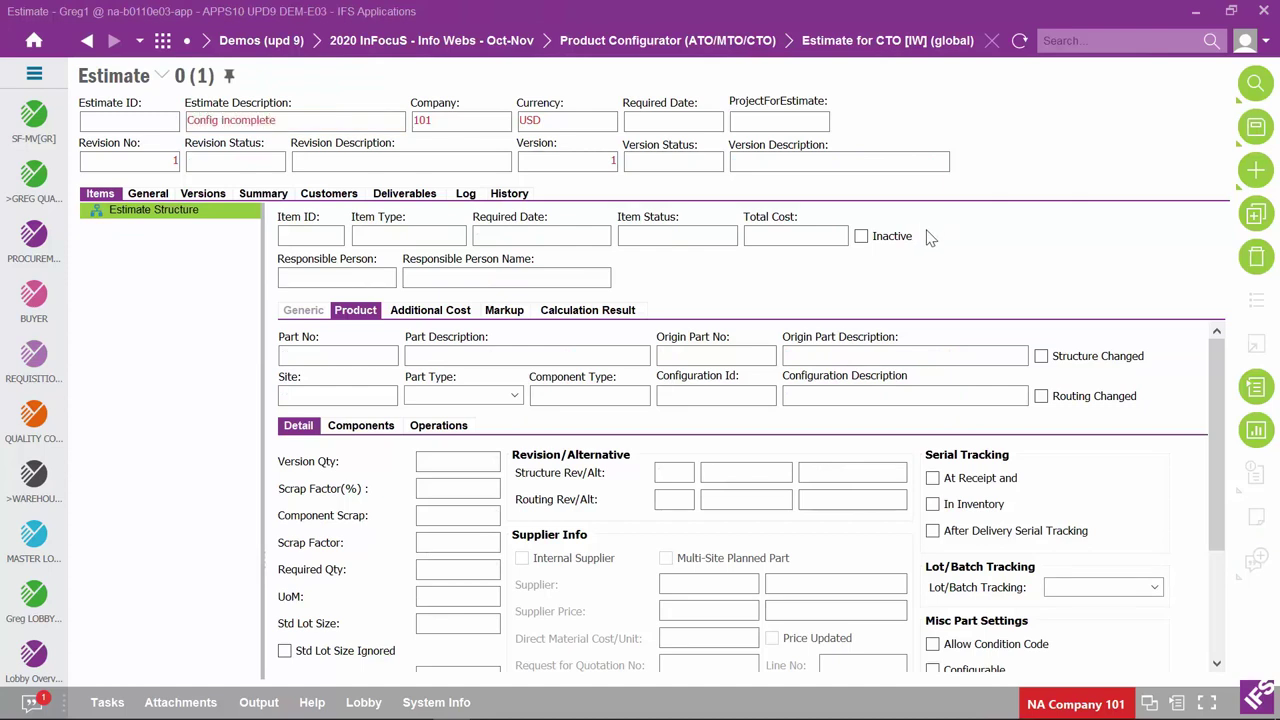
text( for Garage Door)
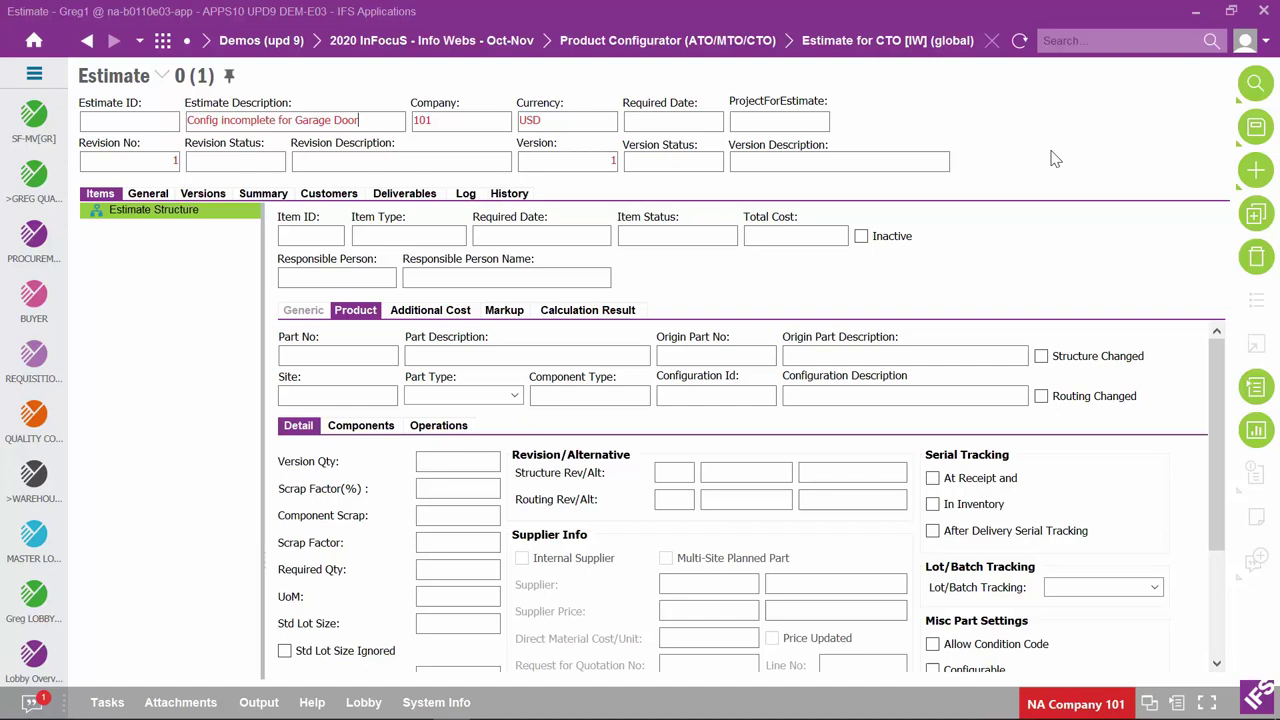
click(436, 236)
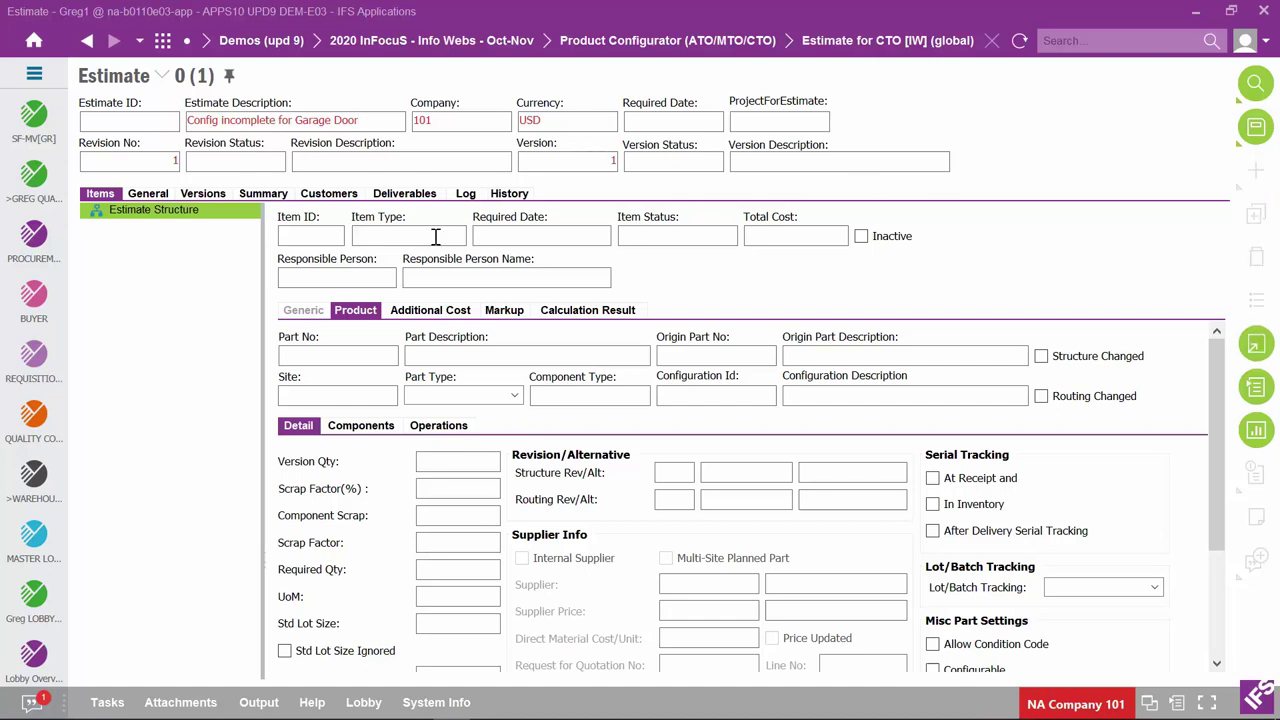
click(1255, 130)
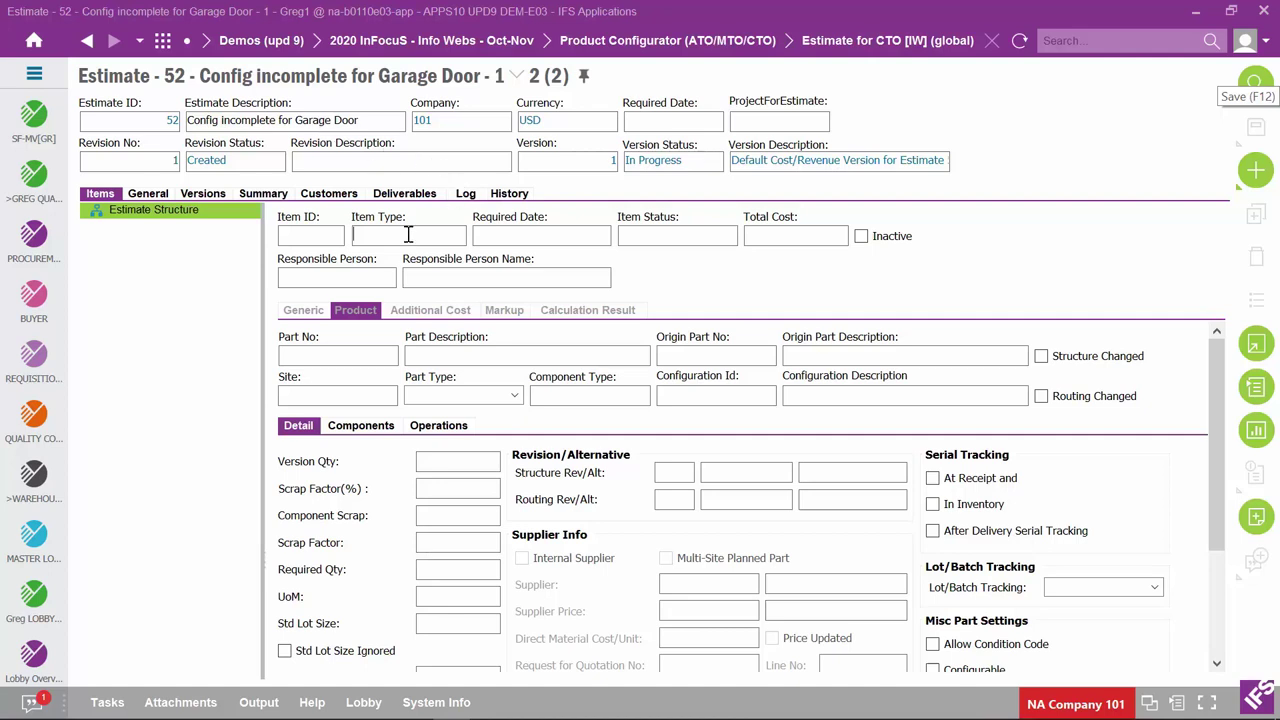
Add an item of type PRODUCT to the estimate with a required date of 12/4/2020
click(1256, 170)
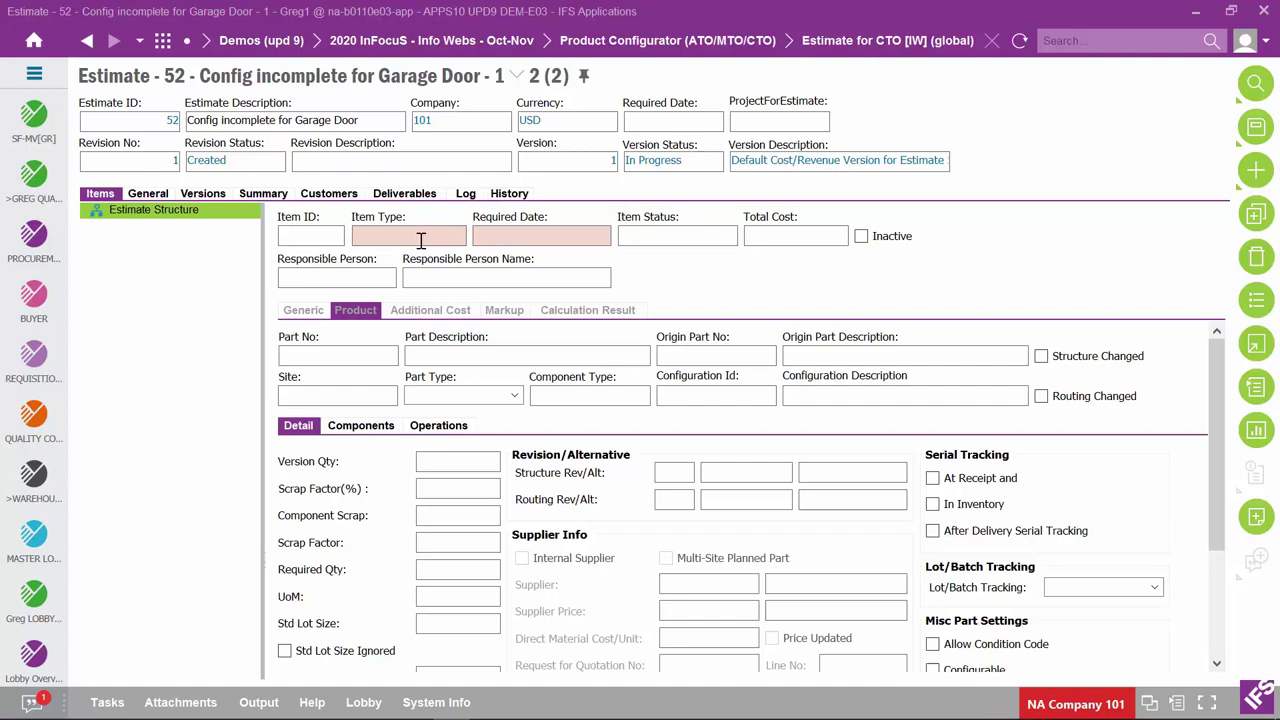
text(P)
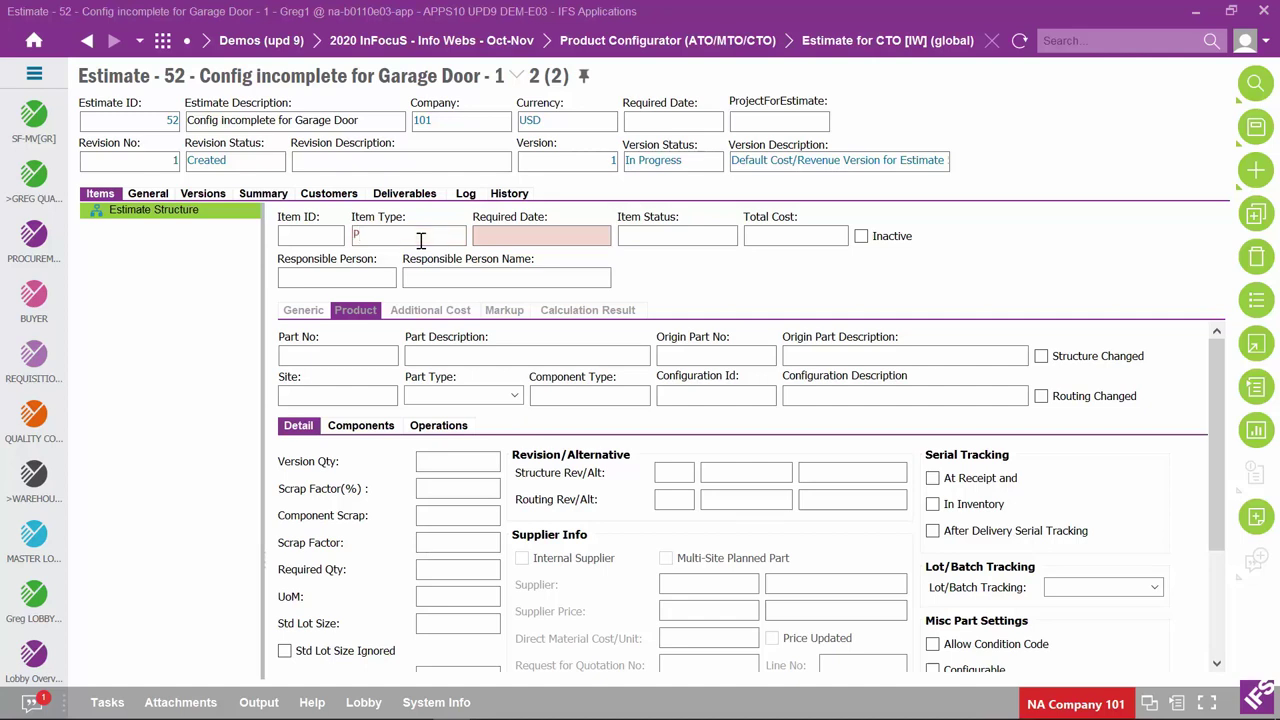
double_click(421, 241)
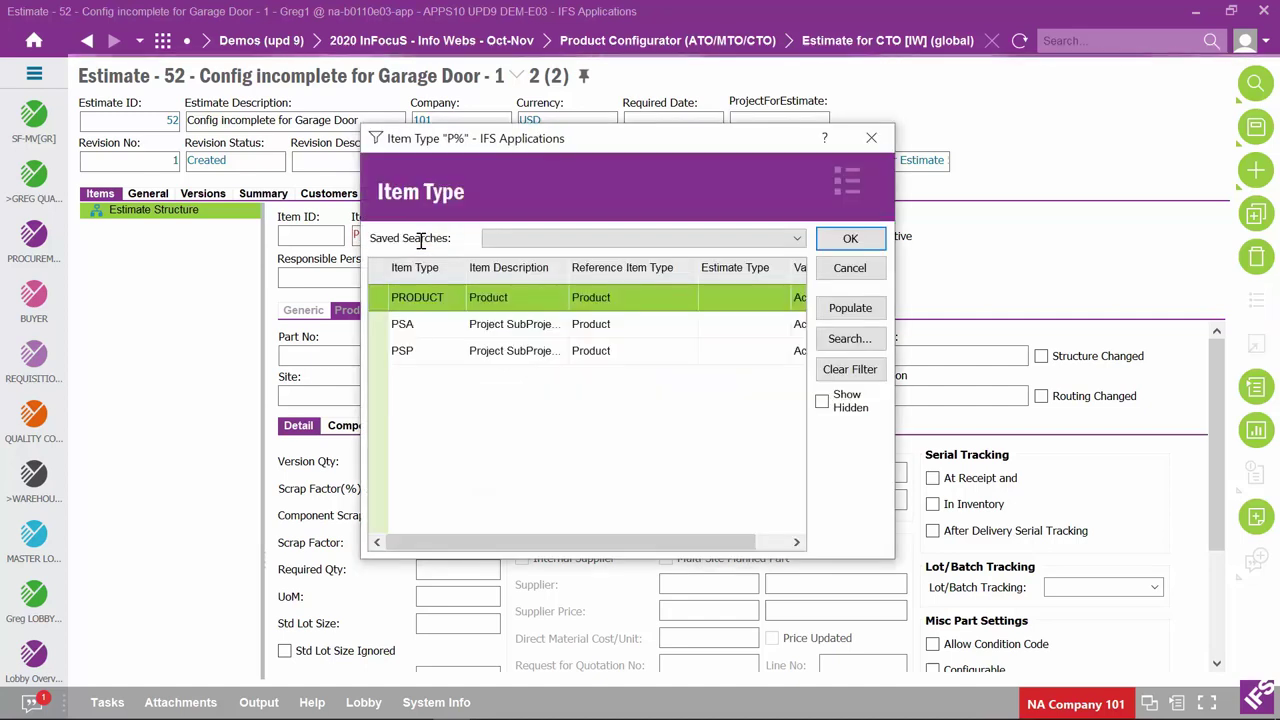
click(849, 240)
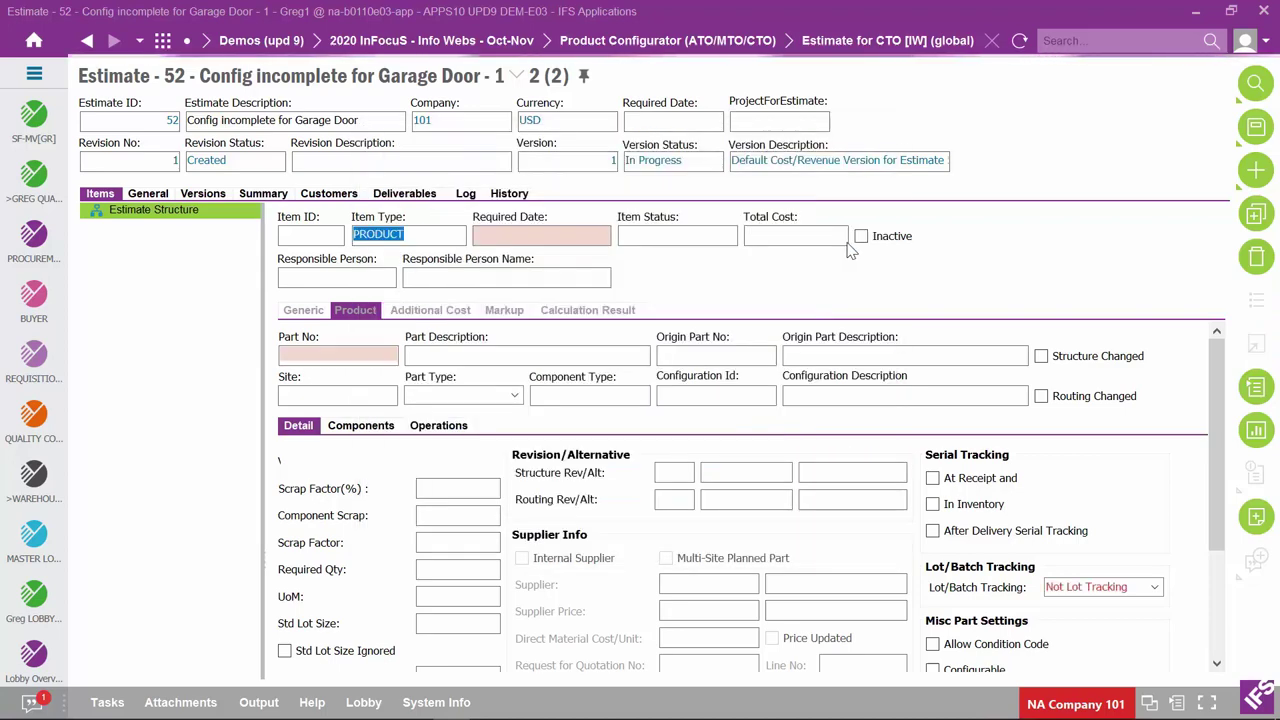
click(561, 237)
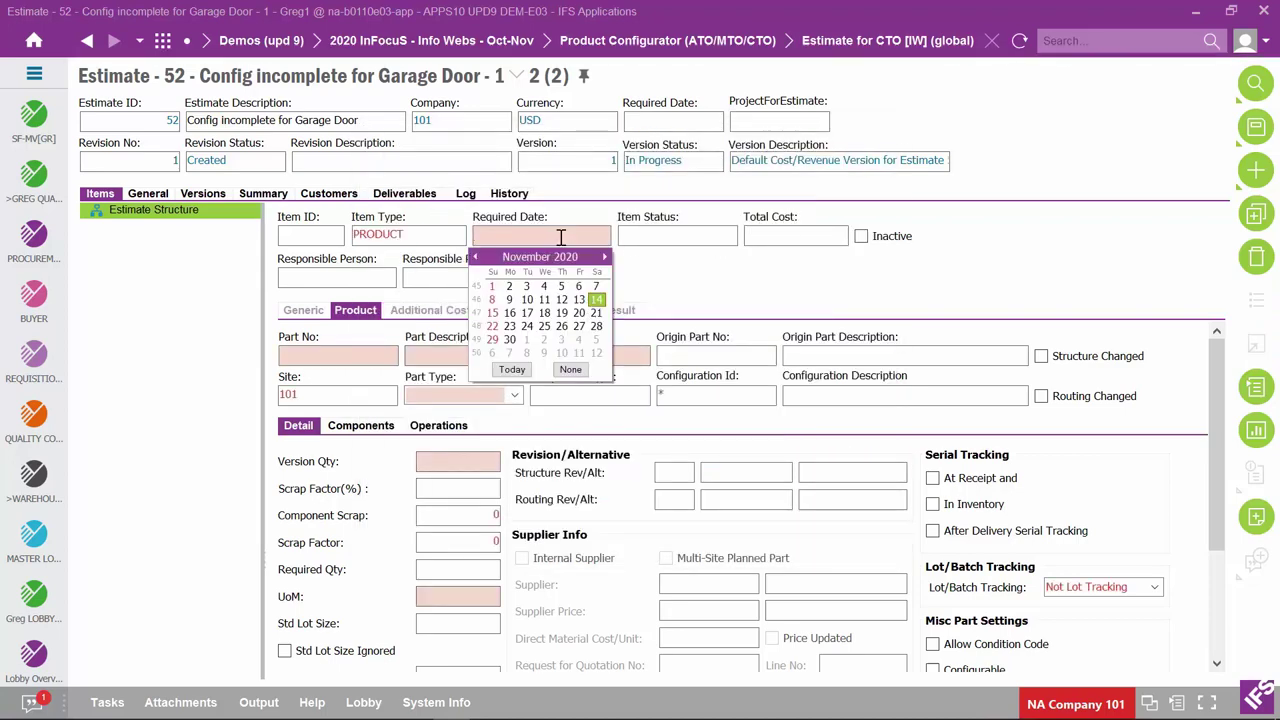
click(579, 340)
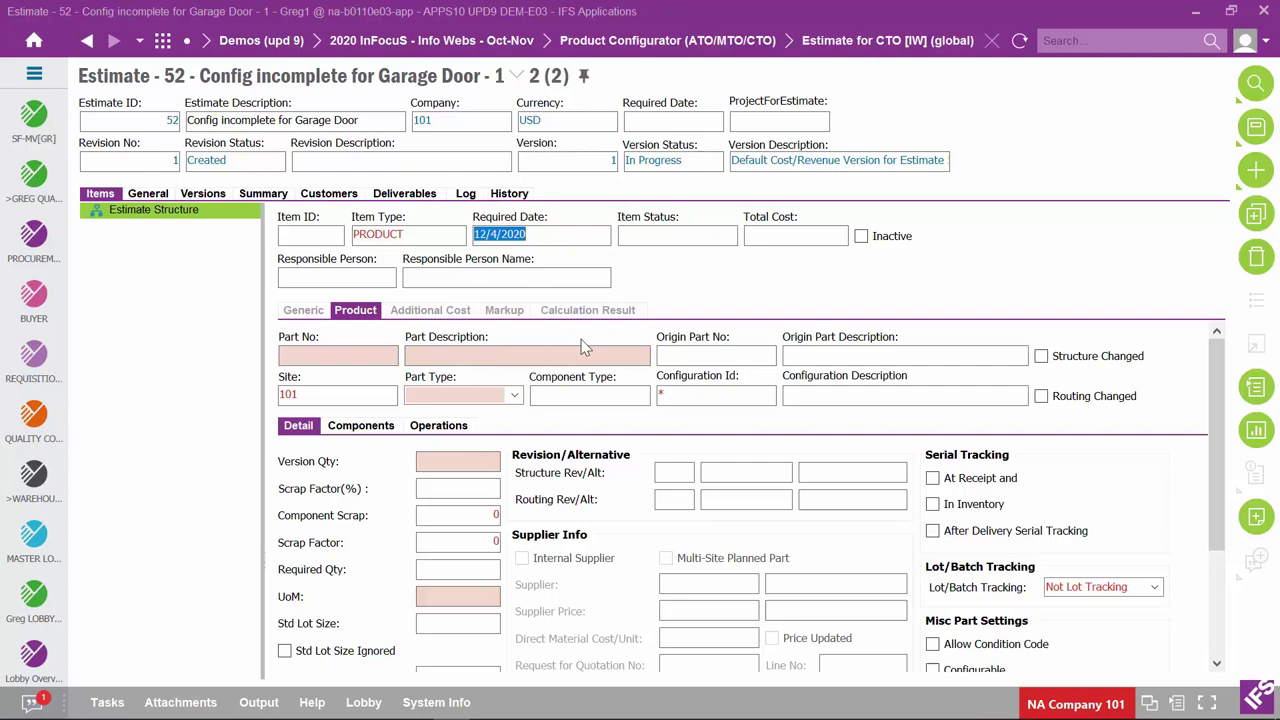
Assign part 10 to the estimate item with a version quantity of 1 and save the item
click(333, 355)
text(10)
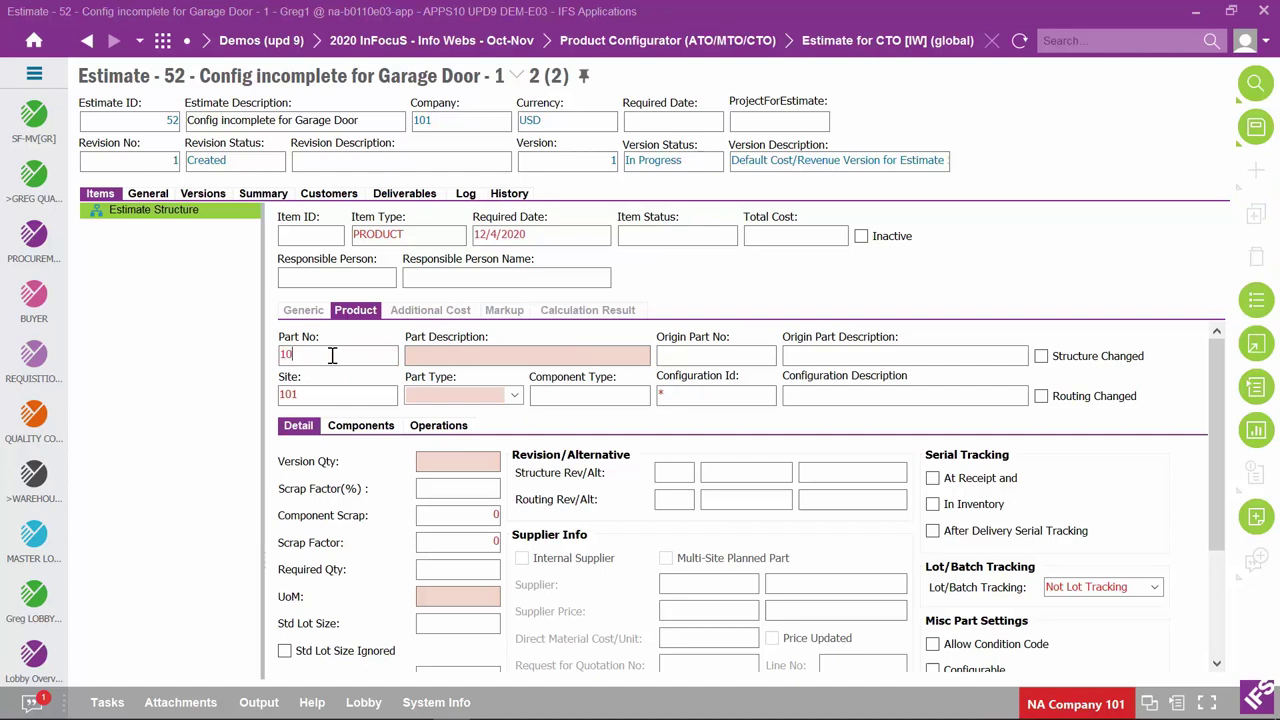
key(Tab)
click(617, 357)
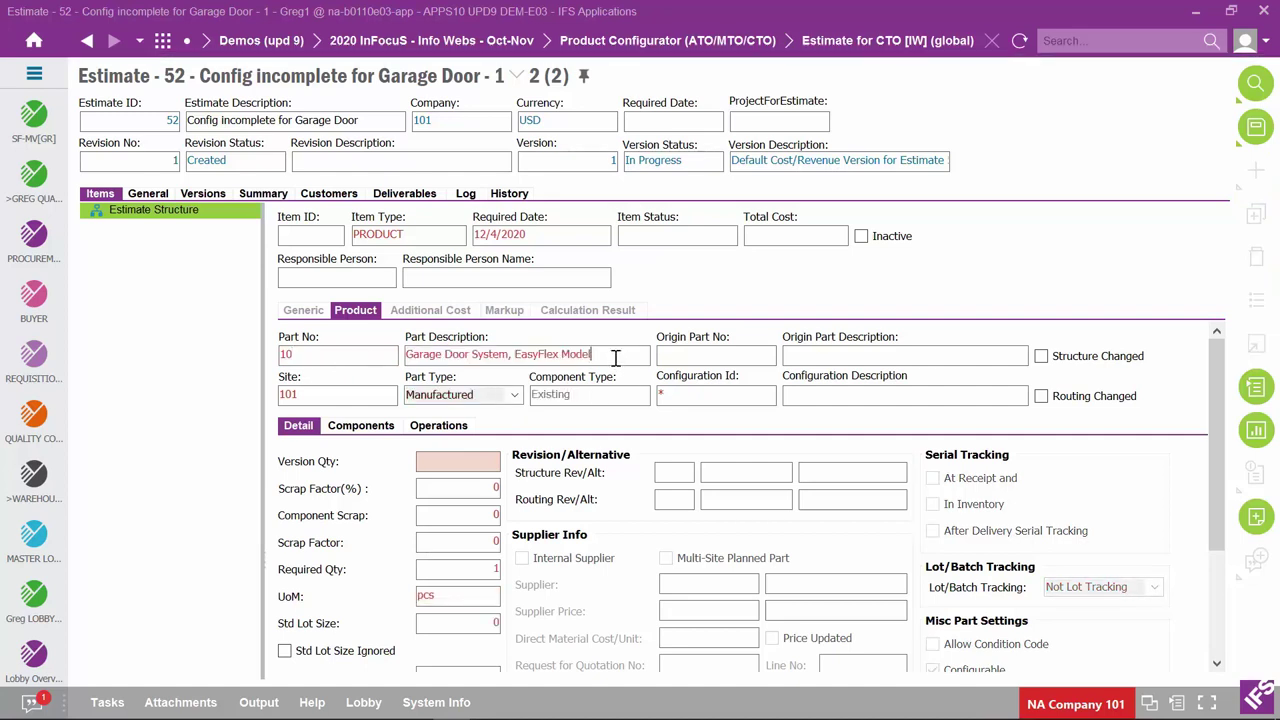
click(484, 462)
text(1)
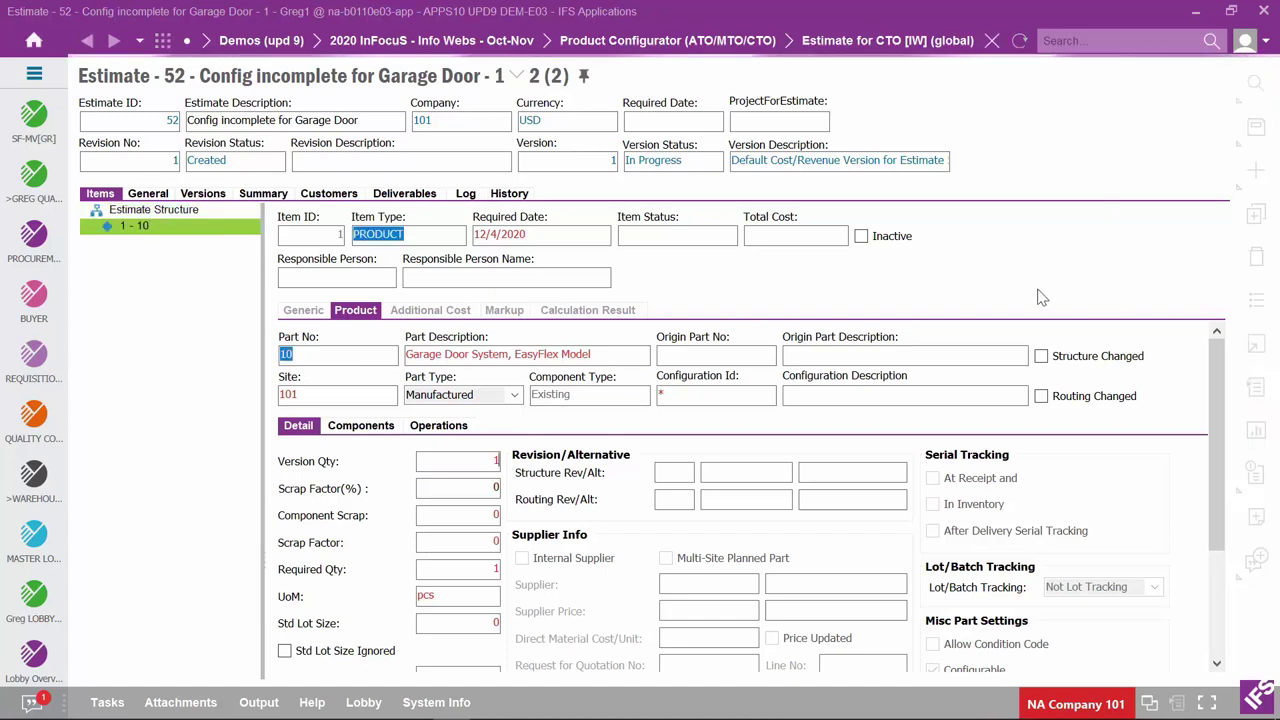
Create a configuration for the estimate item with a garage door height of 2438 mm and a width of 4876 mm
right_click(600, 342)
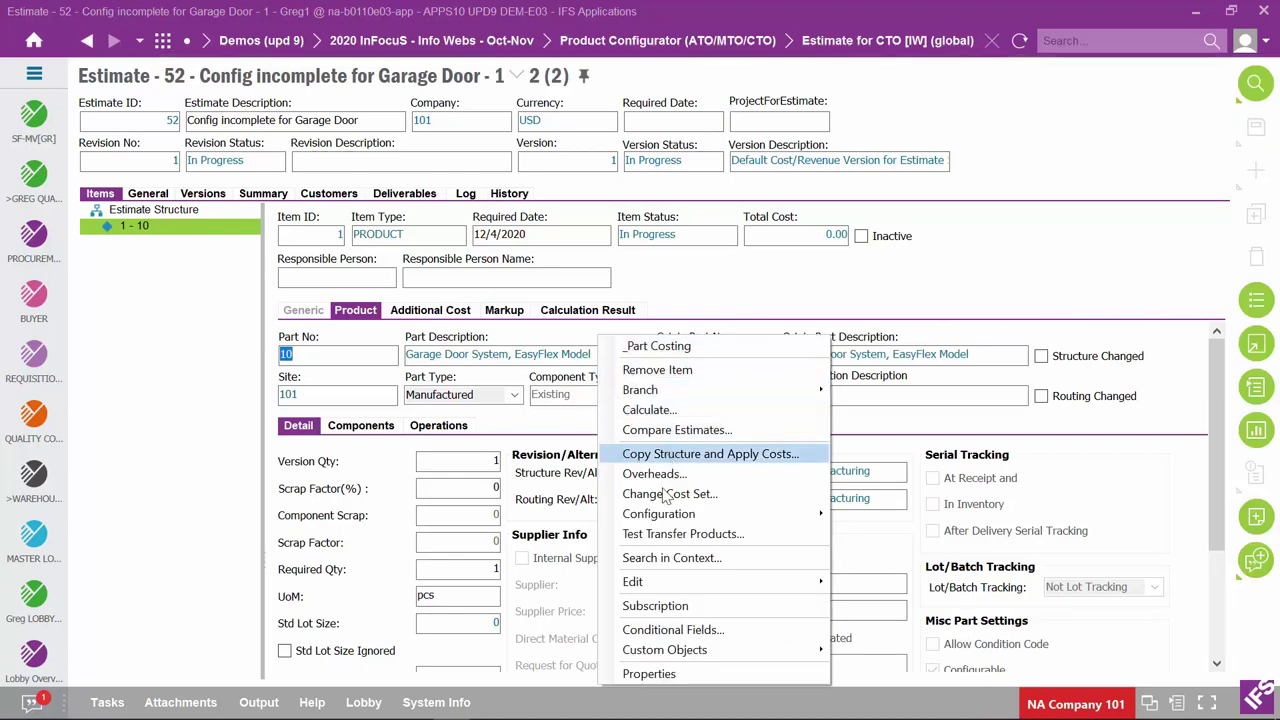
mouse_move(660, 514)
click(858, 517)
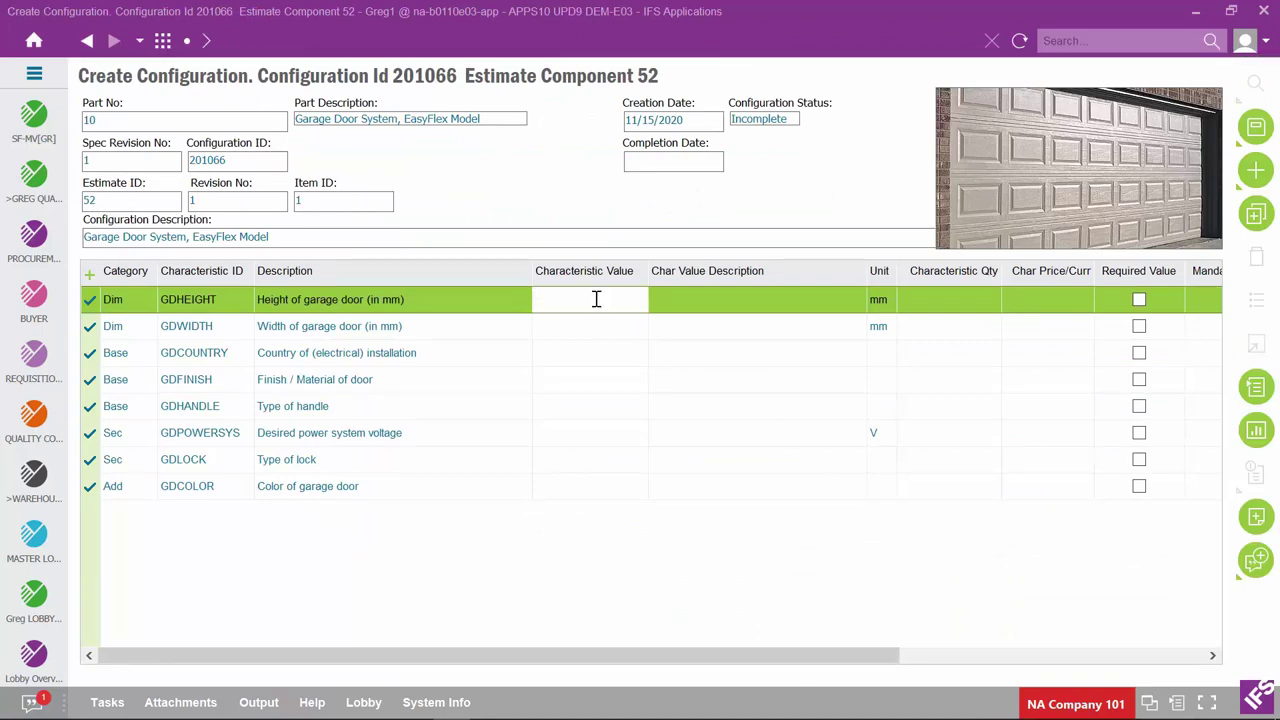
text(2438)
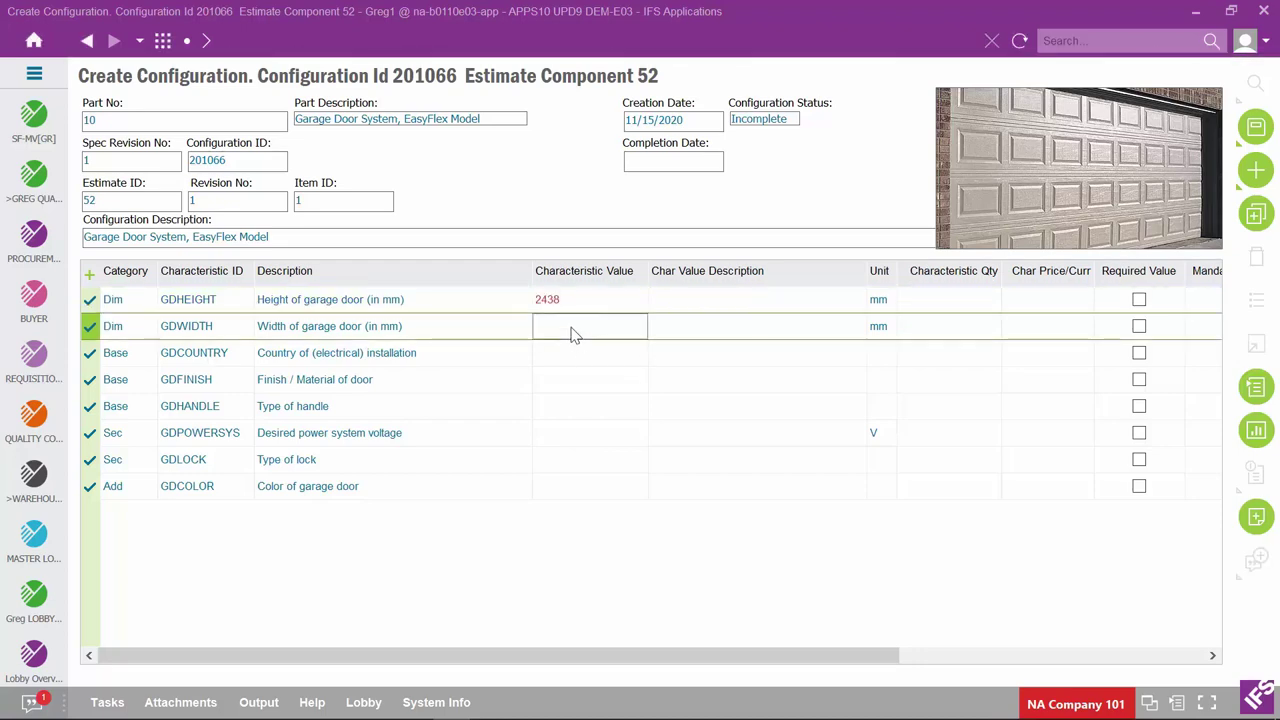
text(4876)
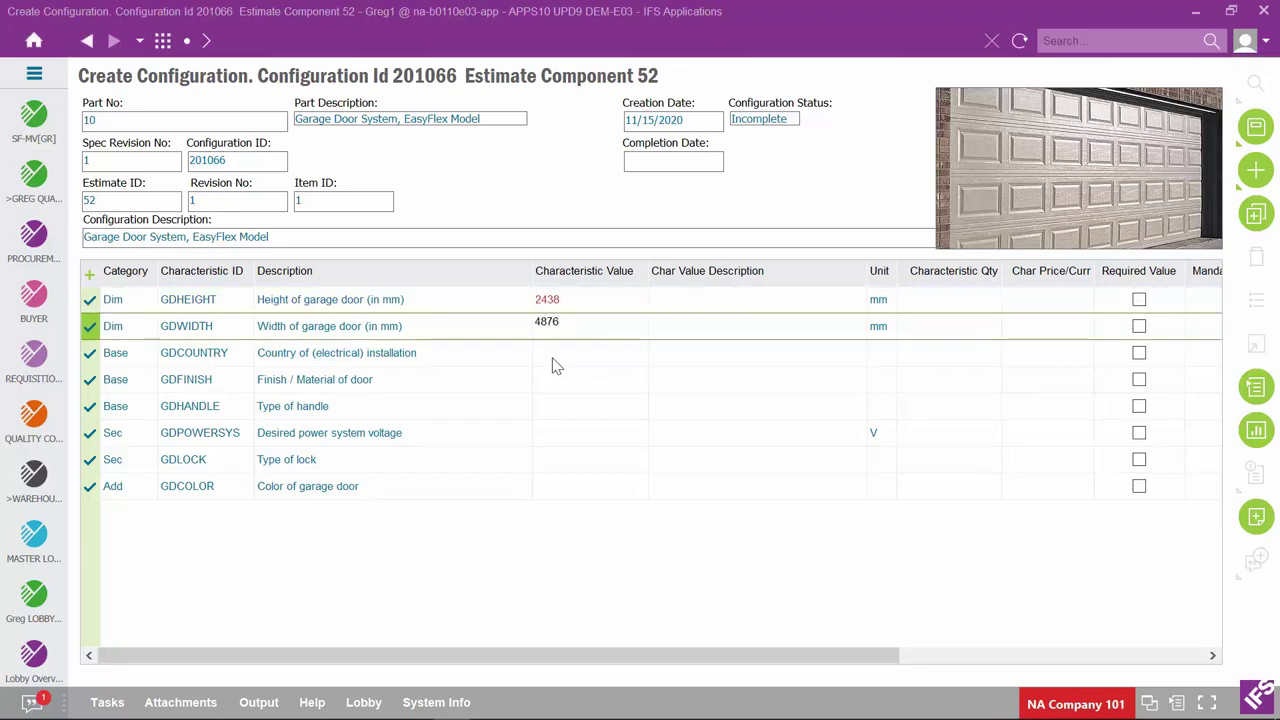
Set the installation country to NA, the door finish to 2 (steel) and the handle type to STANDARD
click(552, 361)
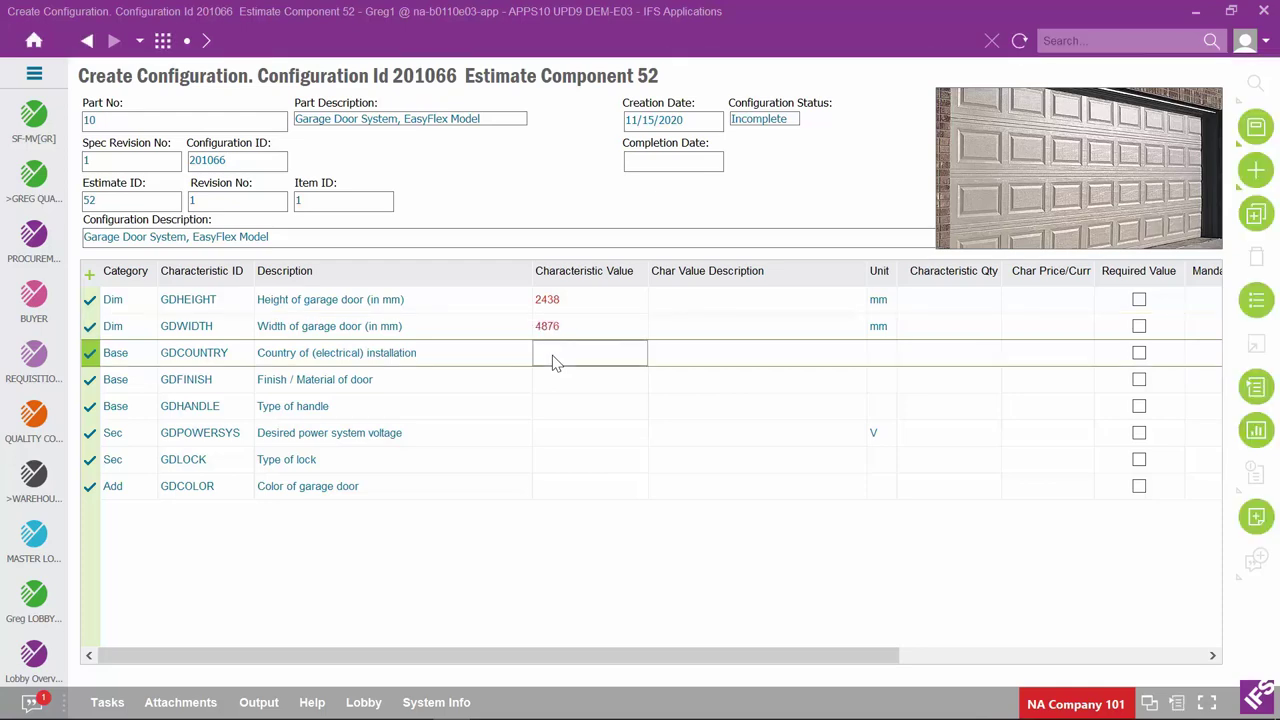
text(NA)
key(Return)
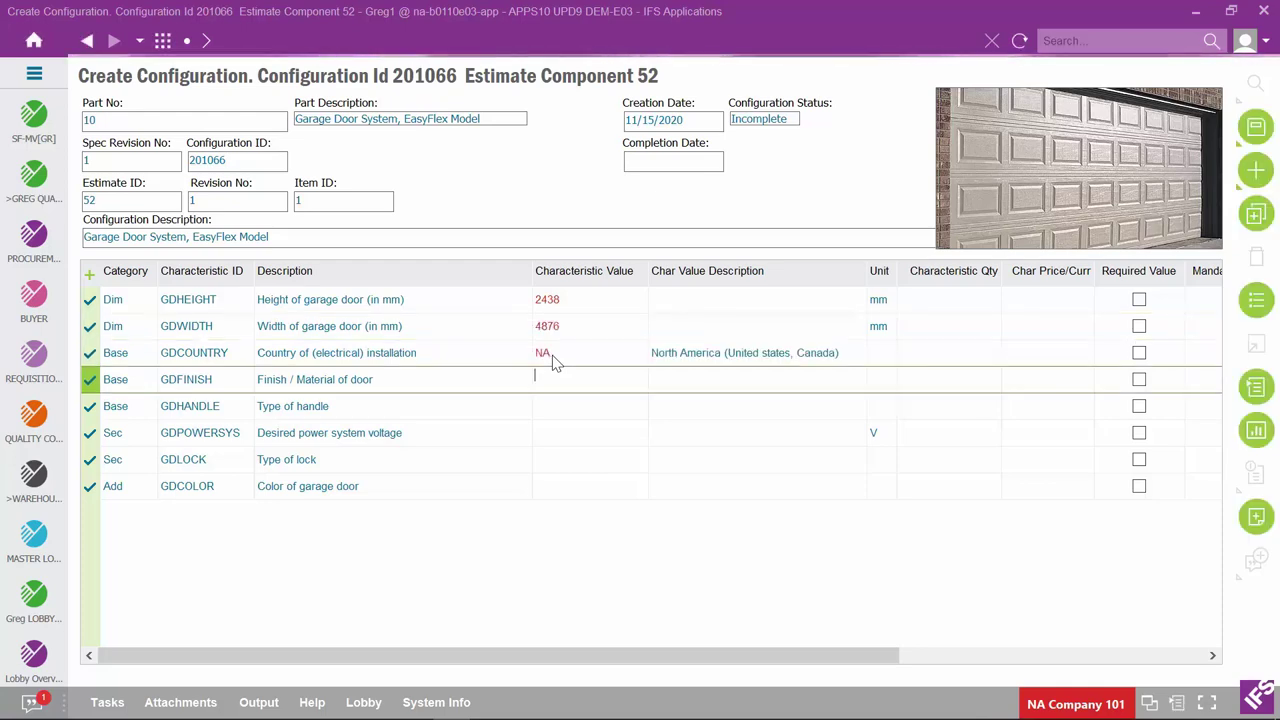
text(2)
key(Return)
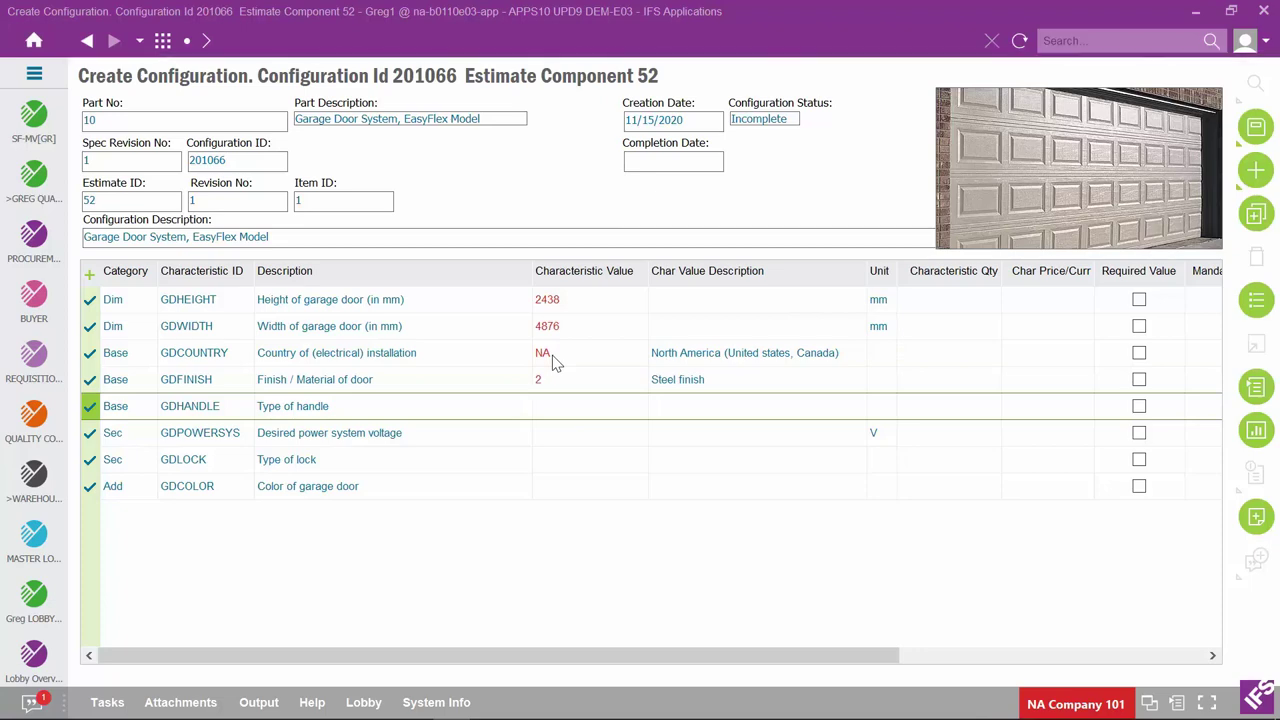
text(ST)
key(Return)
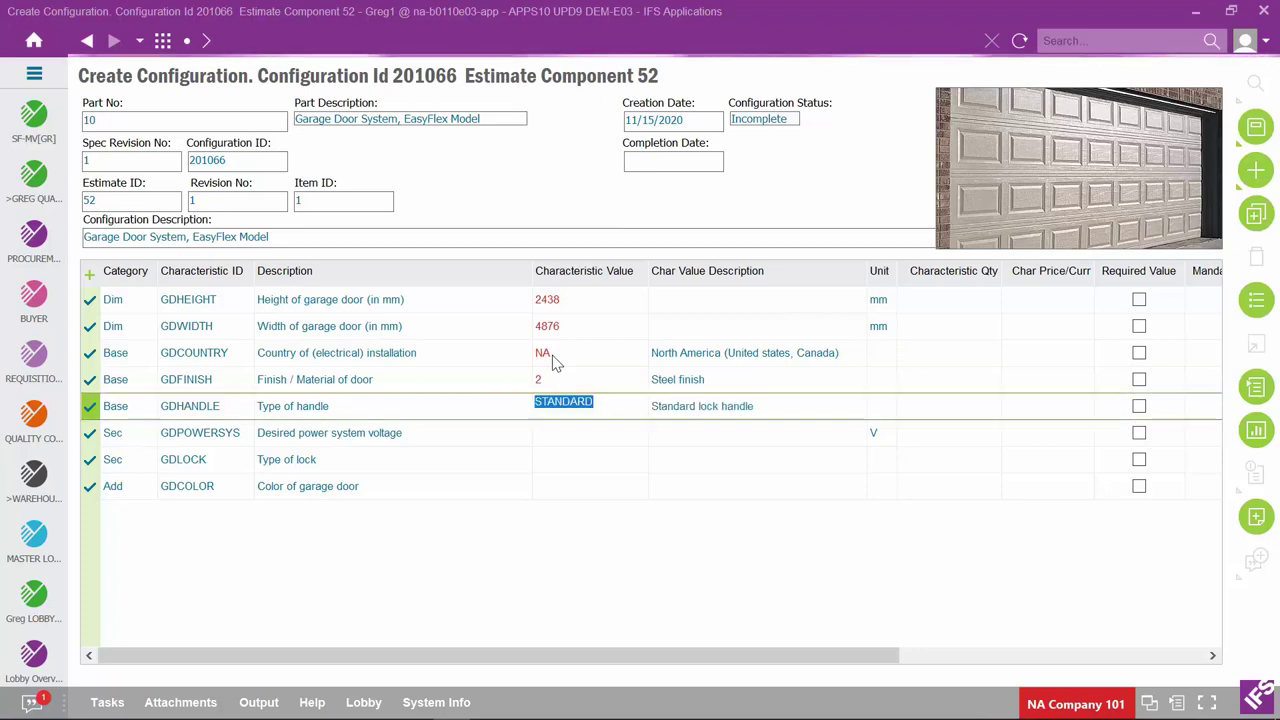
Set the configuration's power system voltage to 115 and the lock type to ABLOY
click(566, 444)
text(115)
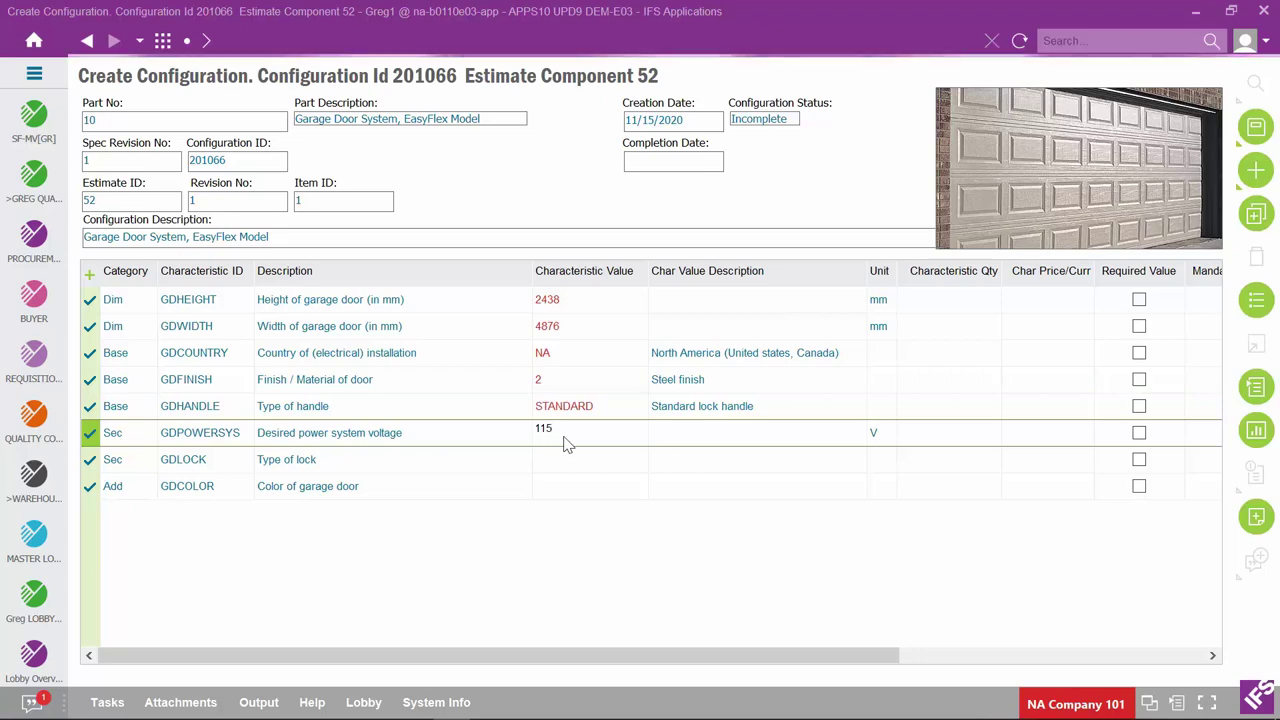
key(Return)
text(AB)
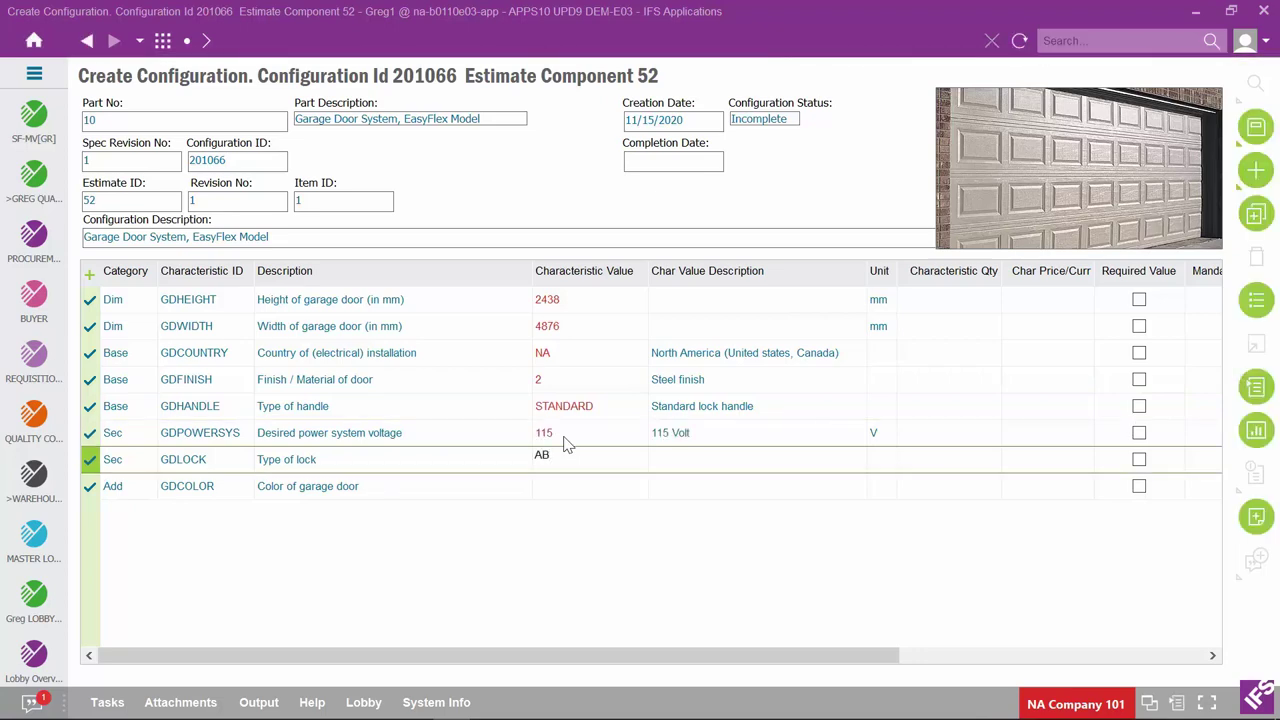
text(LOY)
Choose WHITE as the garage door color and save the configuration
click(577, 497)
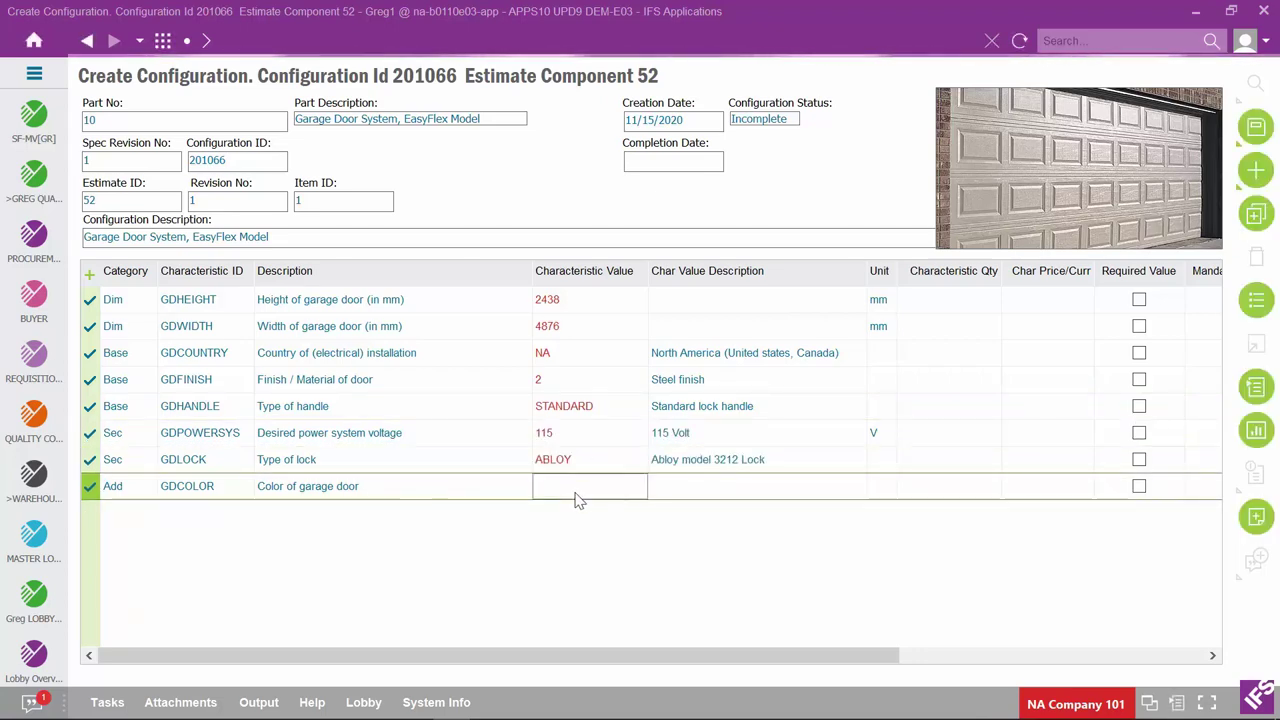
click(1257, 301)
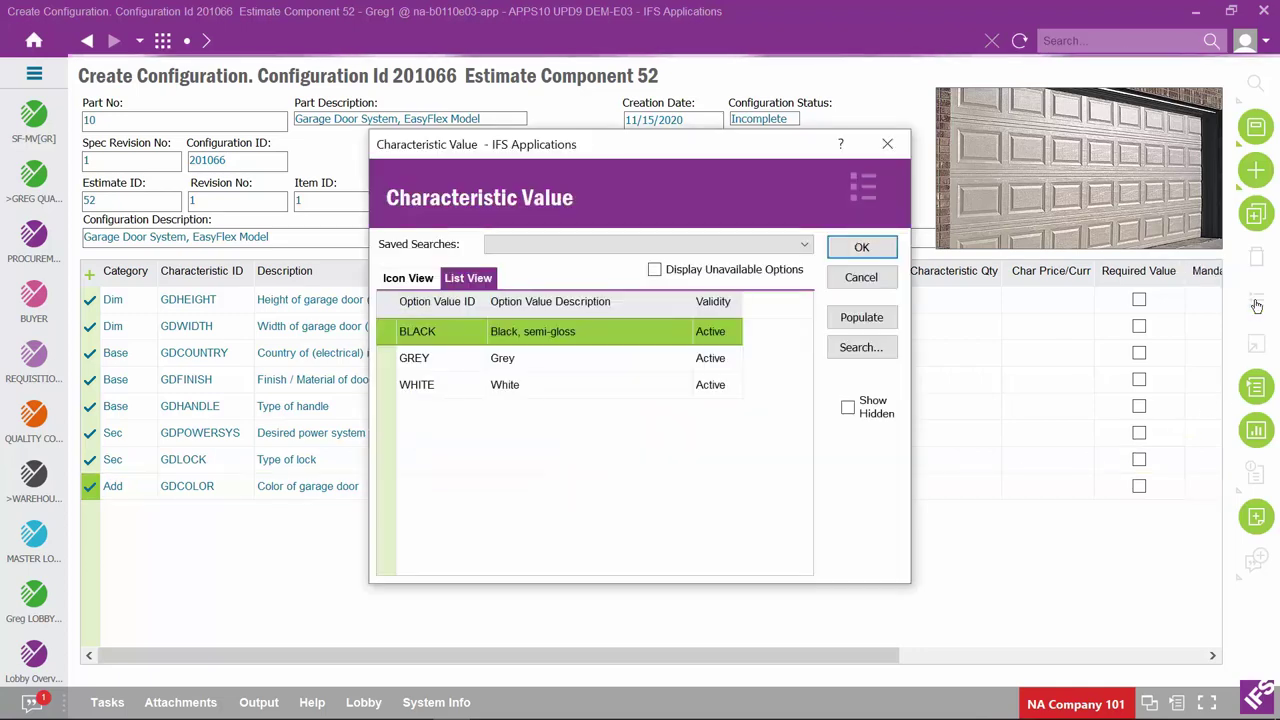
click(391, 388)
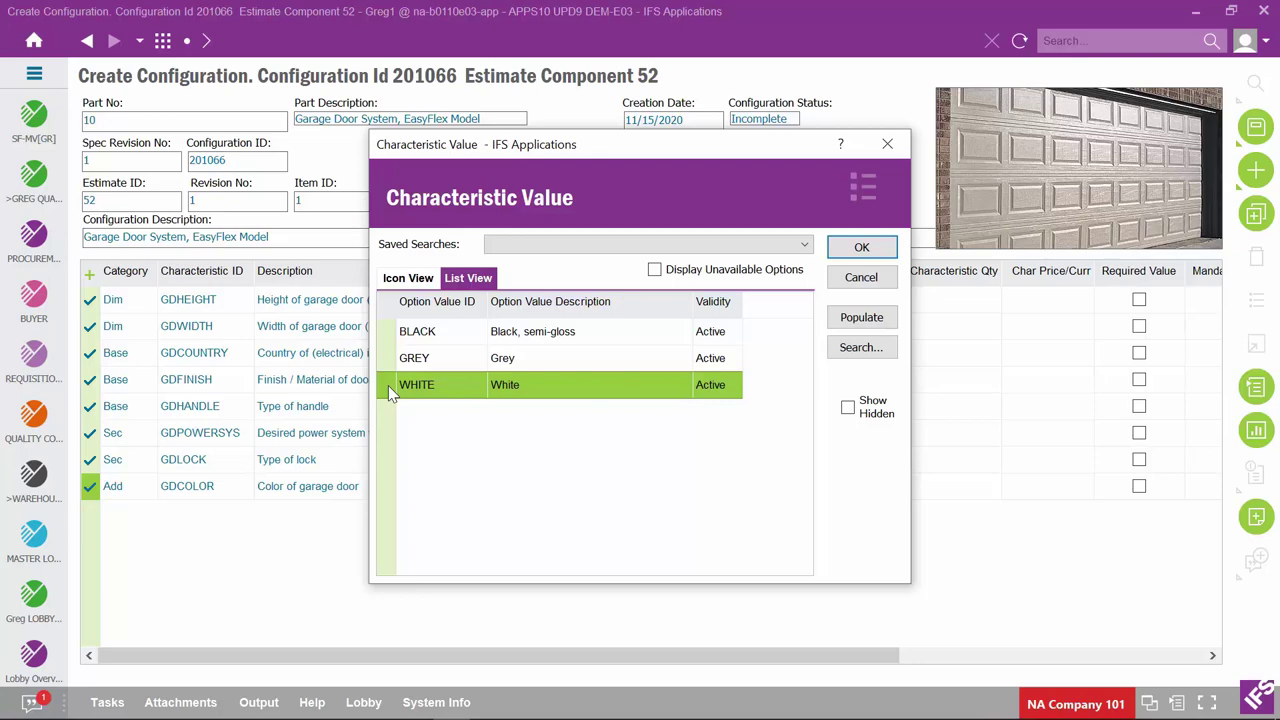
click(862, 249)
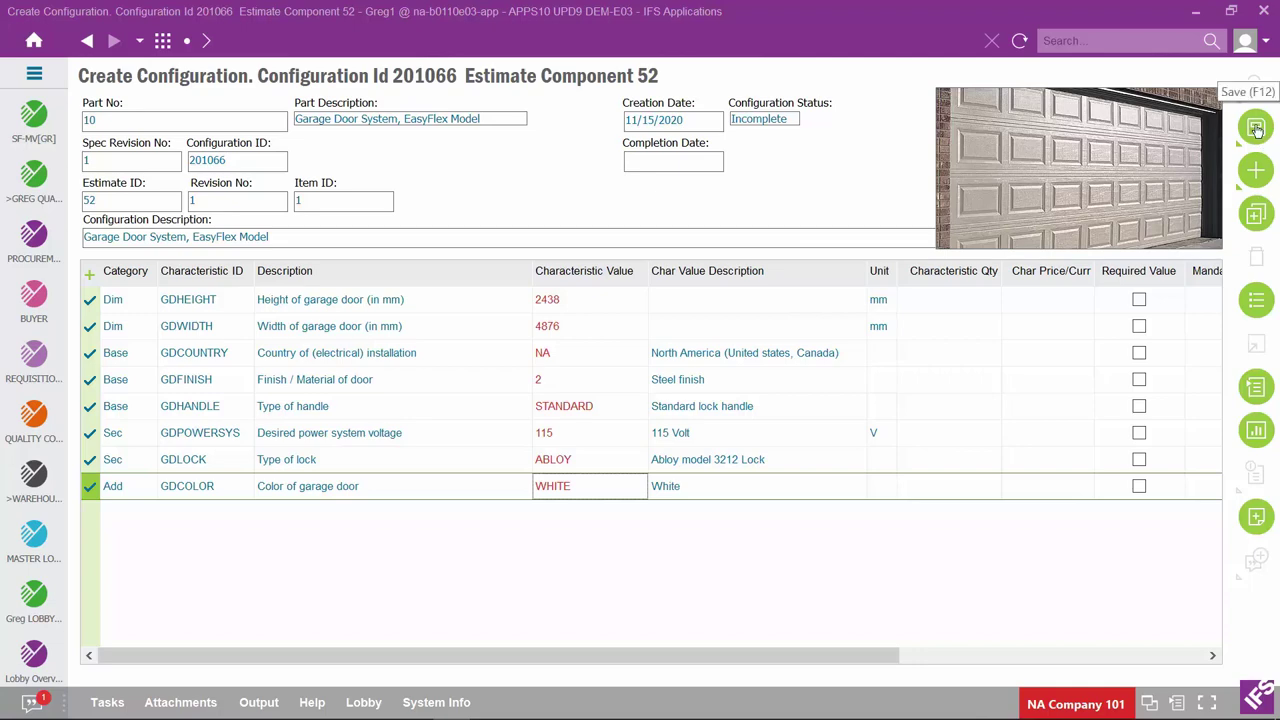
click(1257, 132)
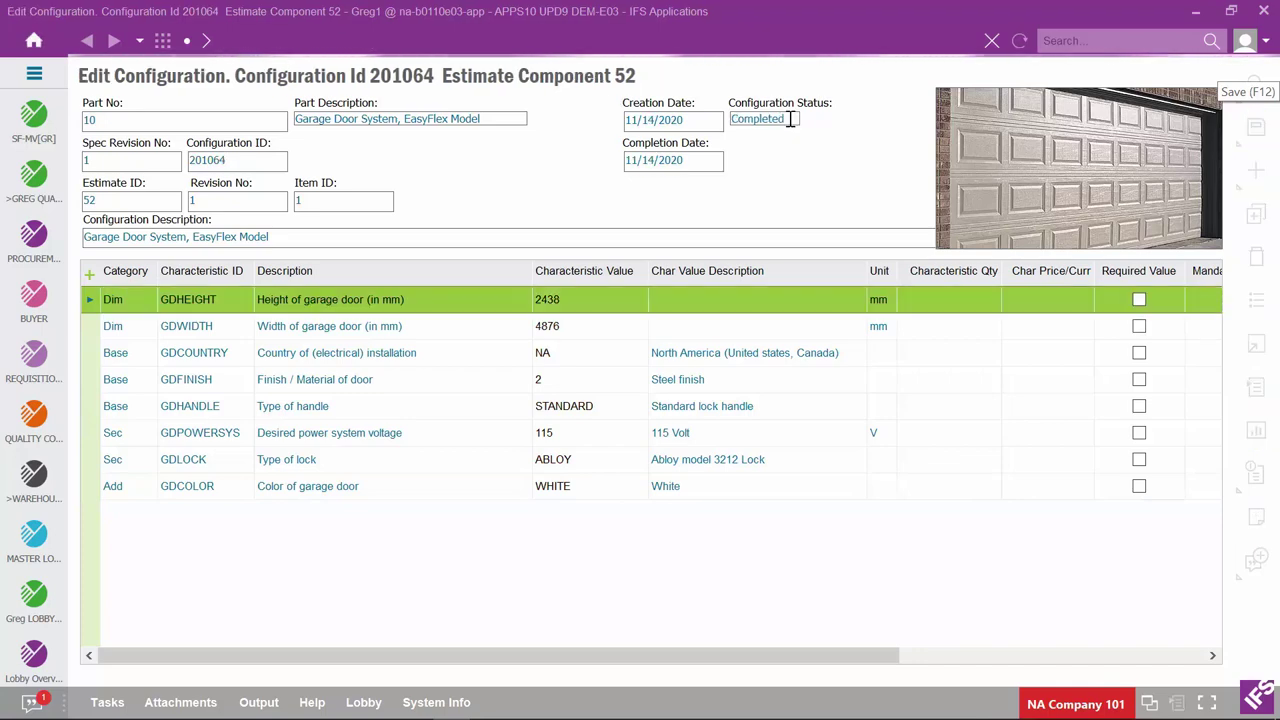
Return to the estimate and review the components and operations of the configured garage door item
click(89, 45)
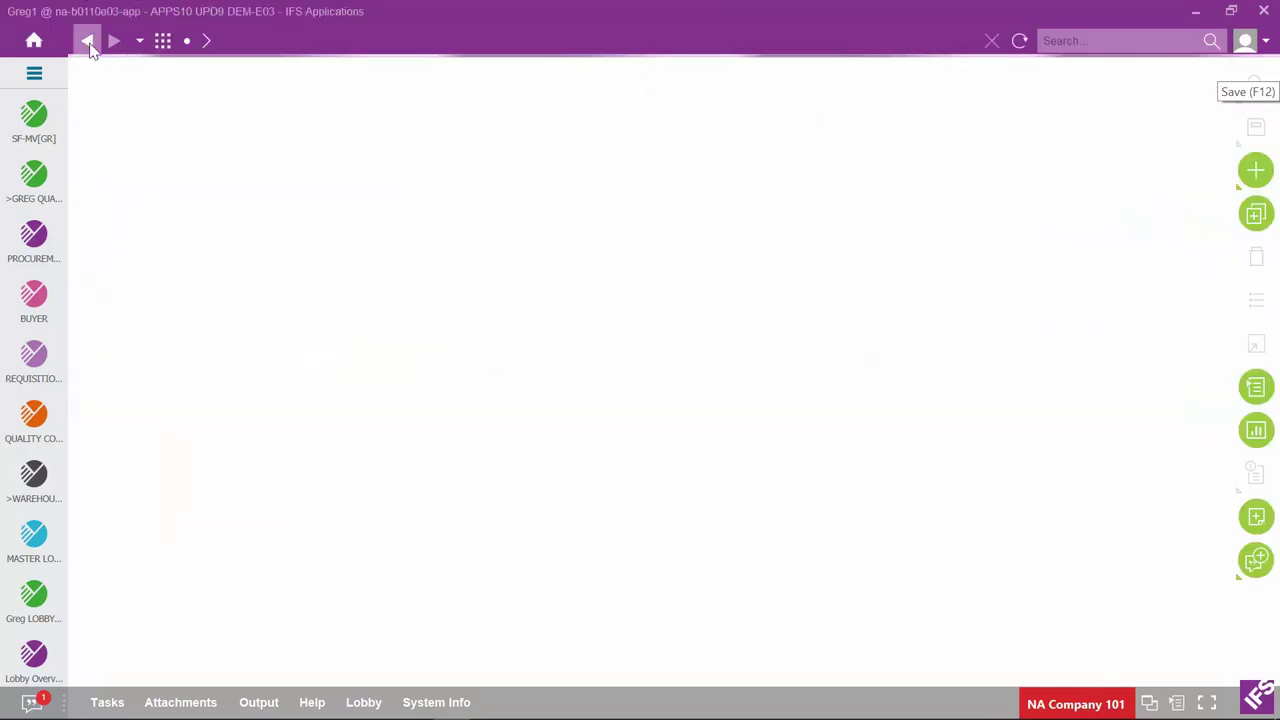
click(362, 425)
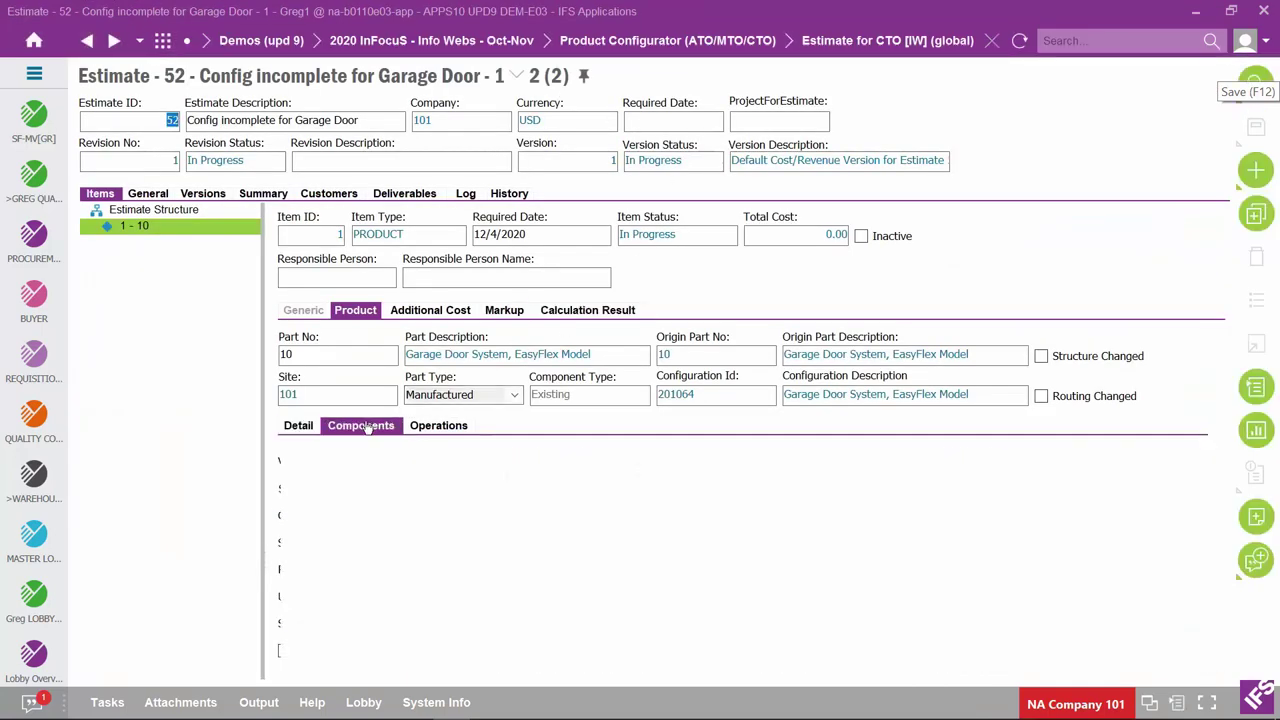
click(441, 430)
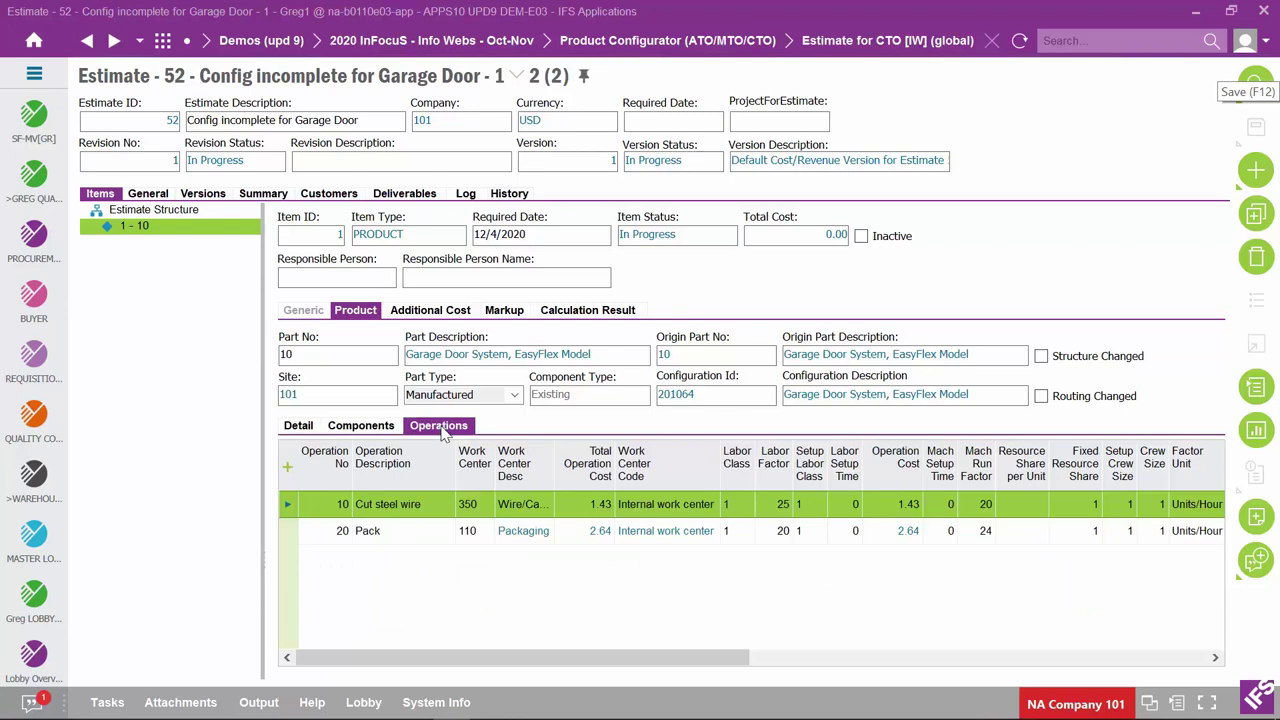
click(361, 427)
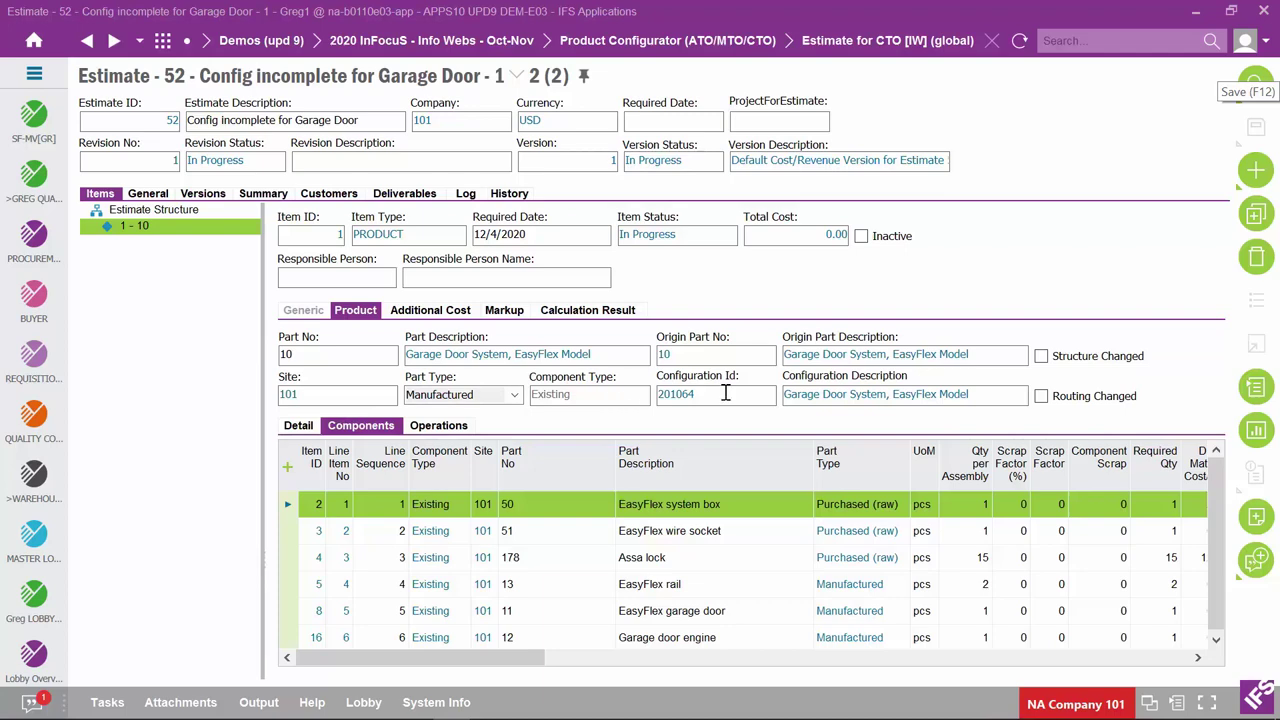
Calculate the estimate online for all top items and all versions, generating a log
right_click(1015, 245)
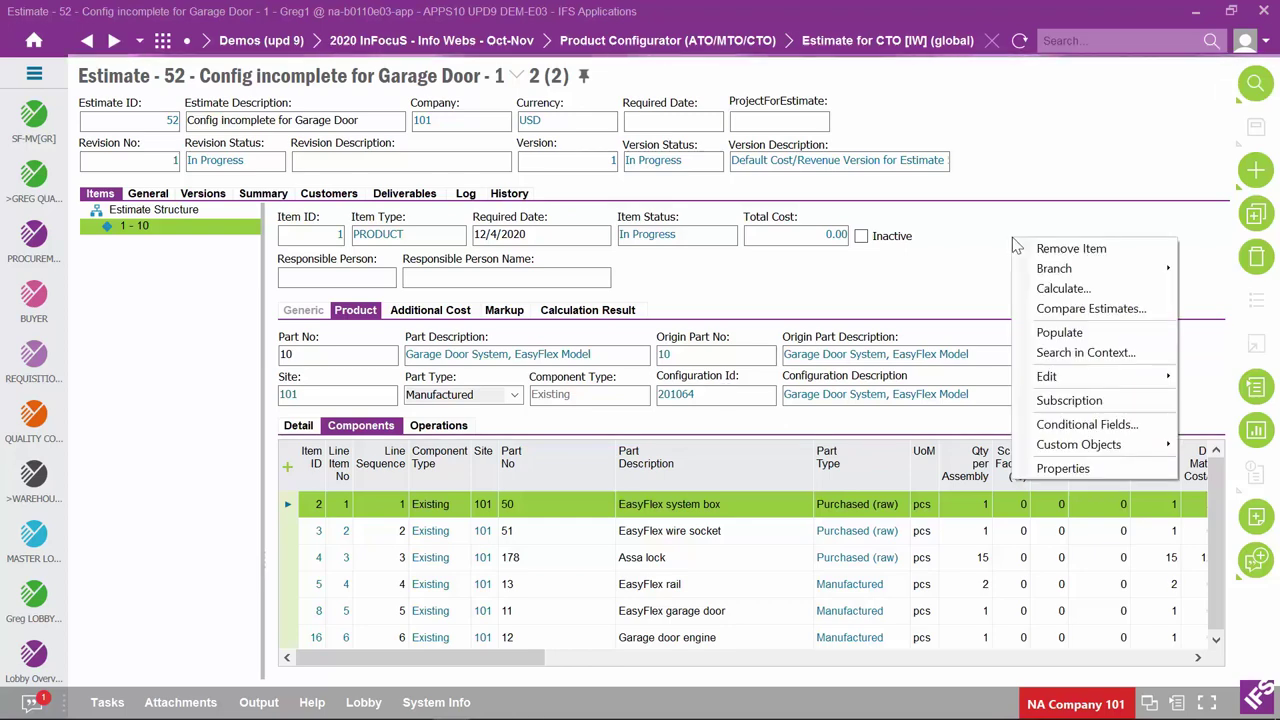
click(1066, 288)
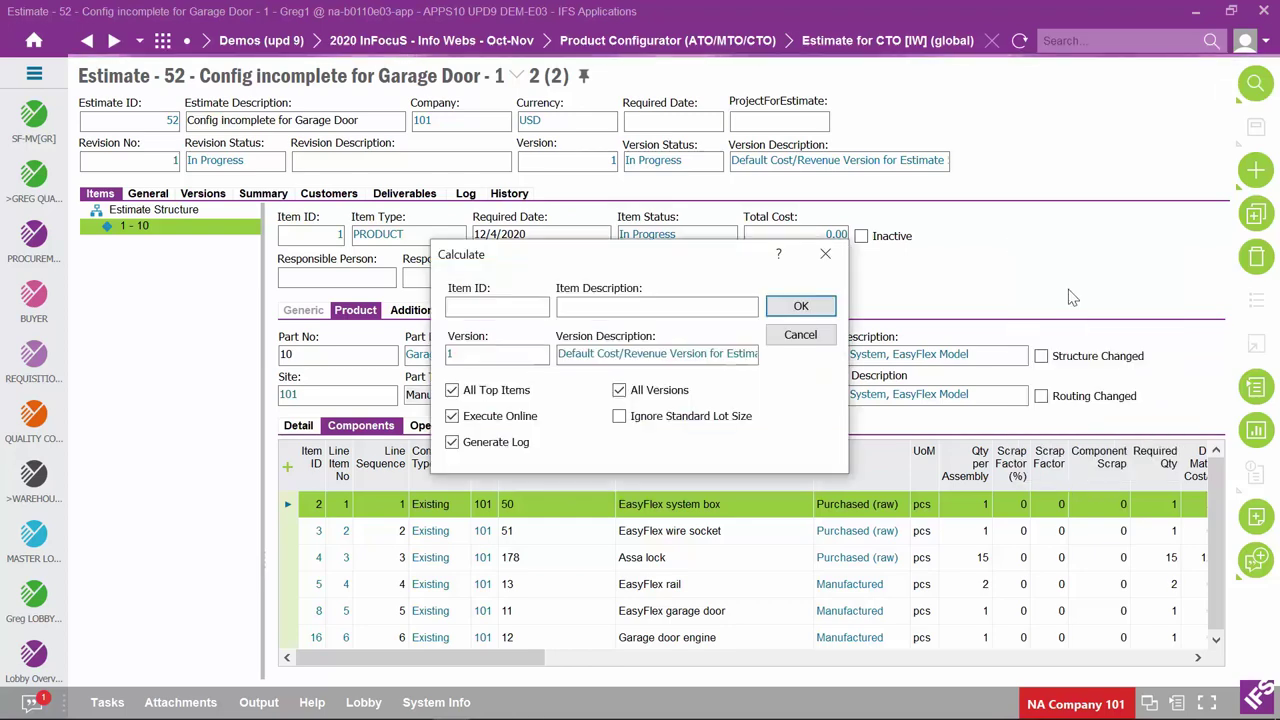
click(800, 307)
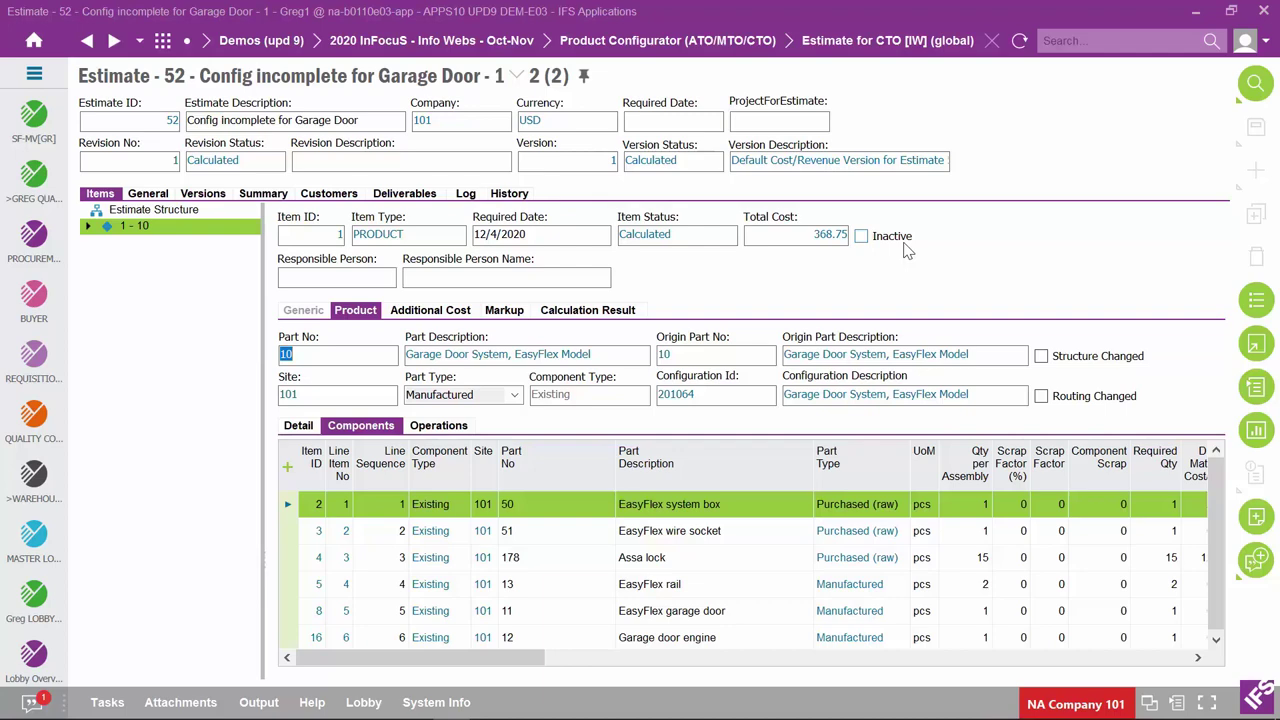
Under the EasyFlex garage door sub-item (part 11), add a component with part number 152GRN and description Green Paint
click(88, 226)
click(98, 258)
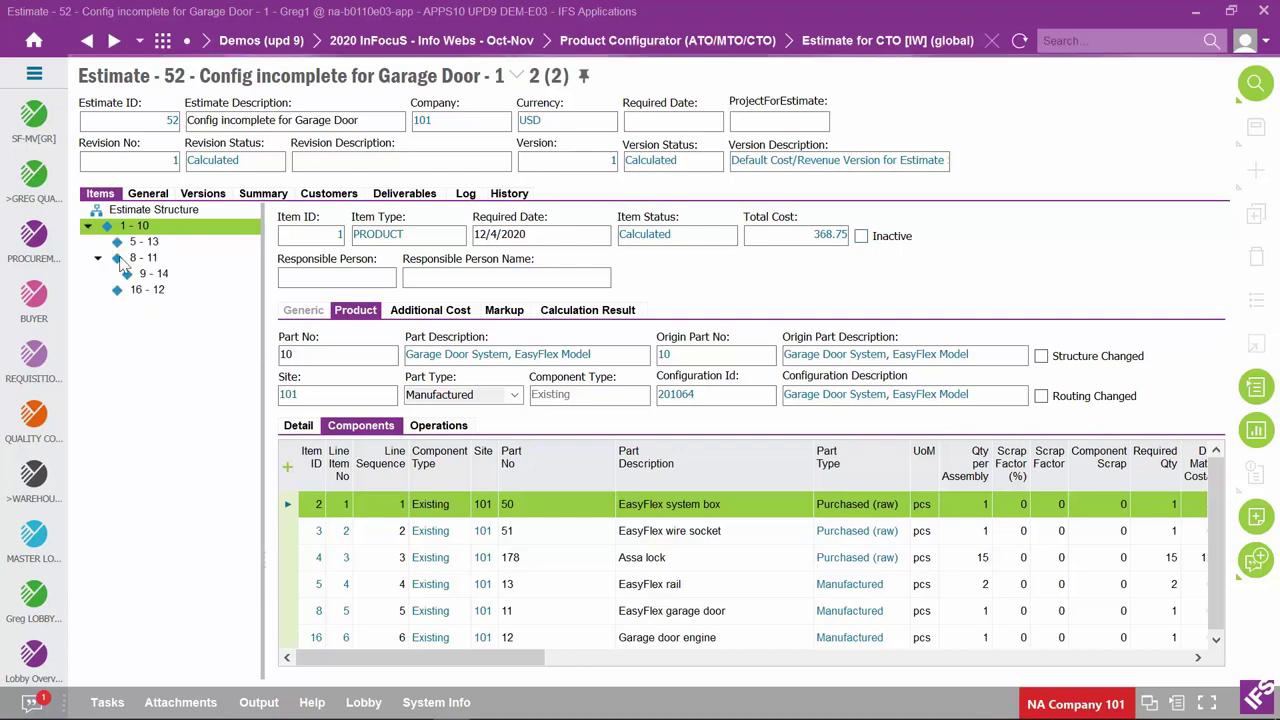
click(140, 258)
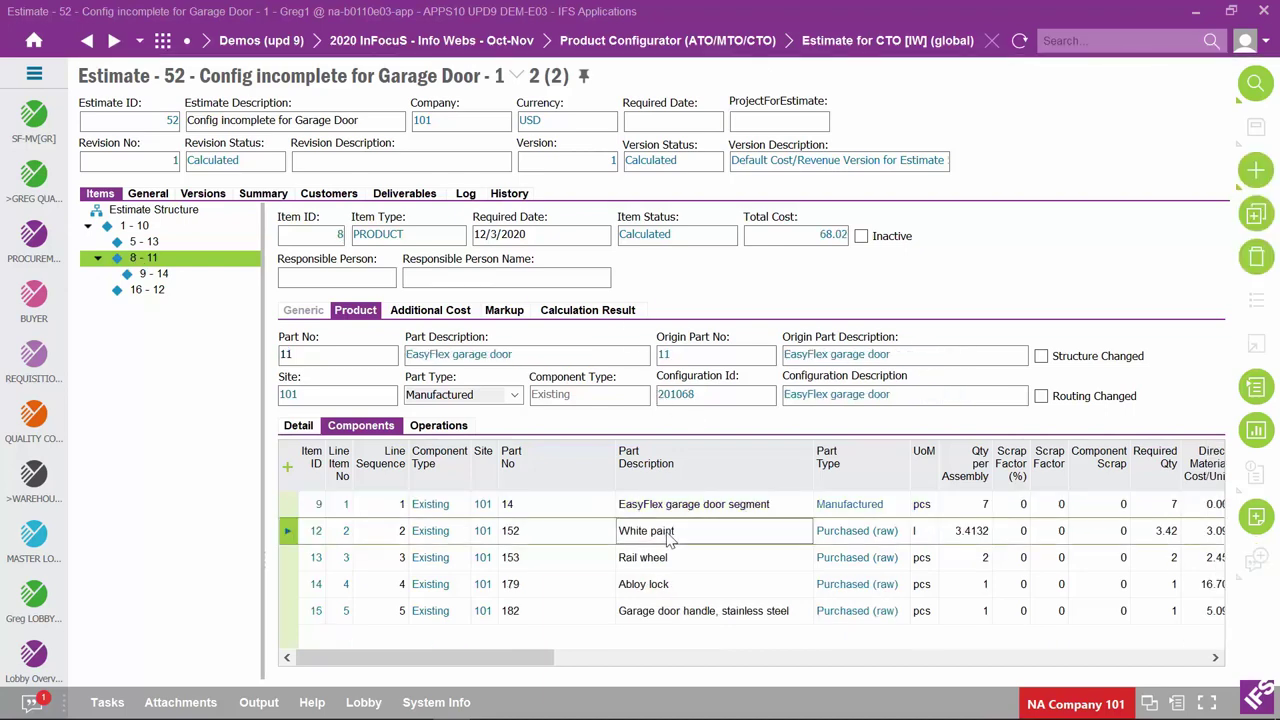
click(288, 533)
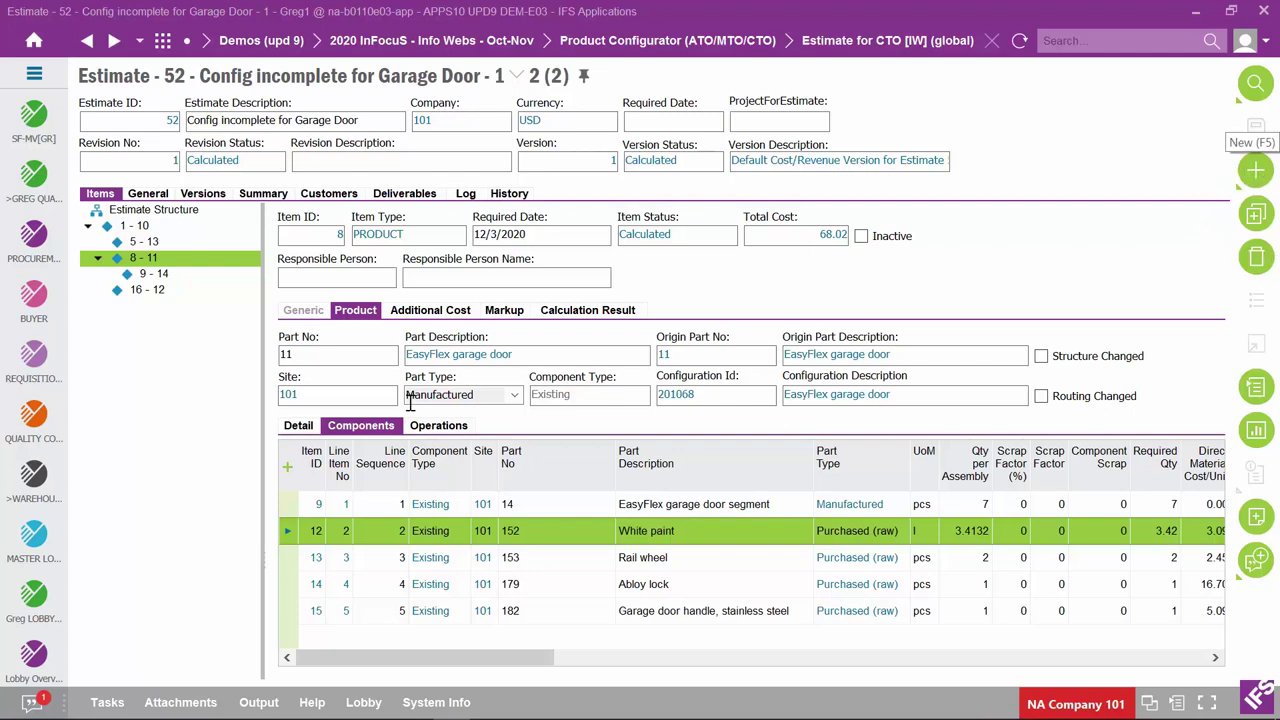
click(288, 470)
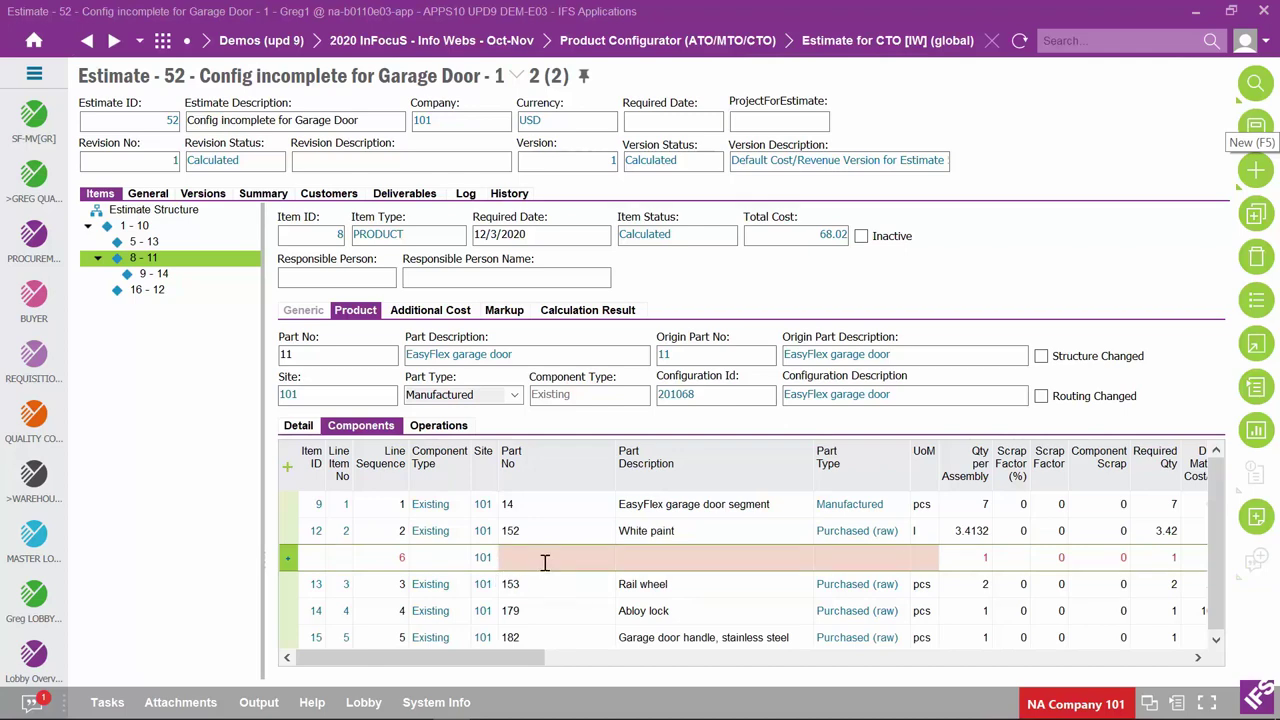
text(152)
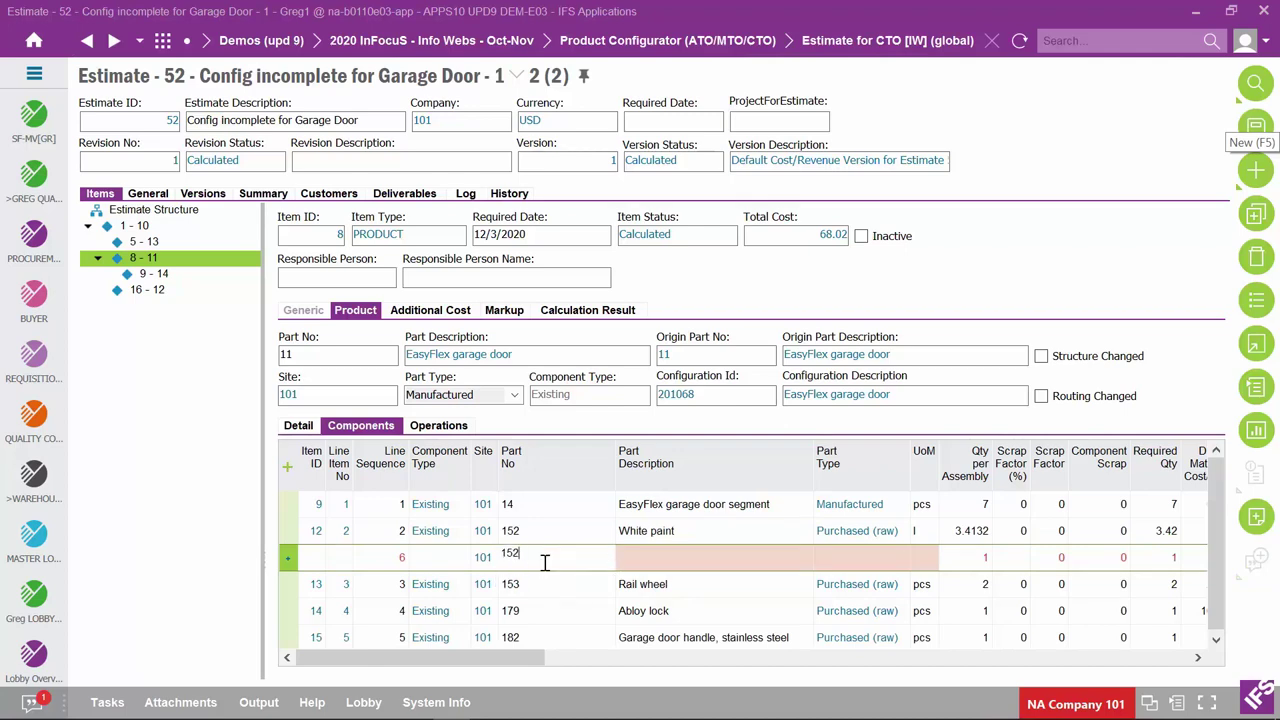
text(GRN)
key(Tab)
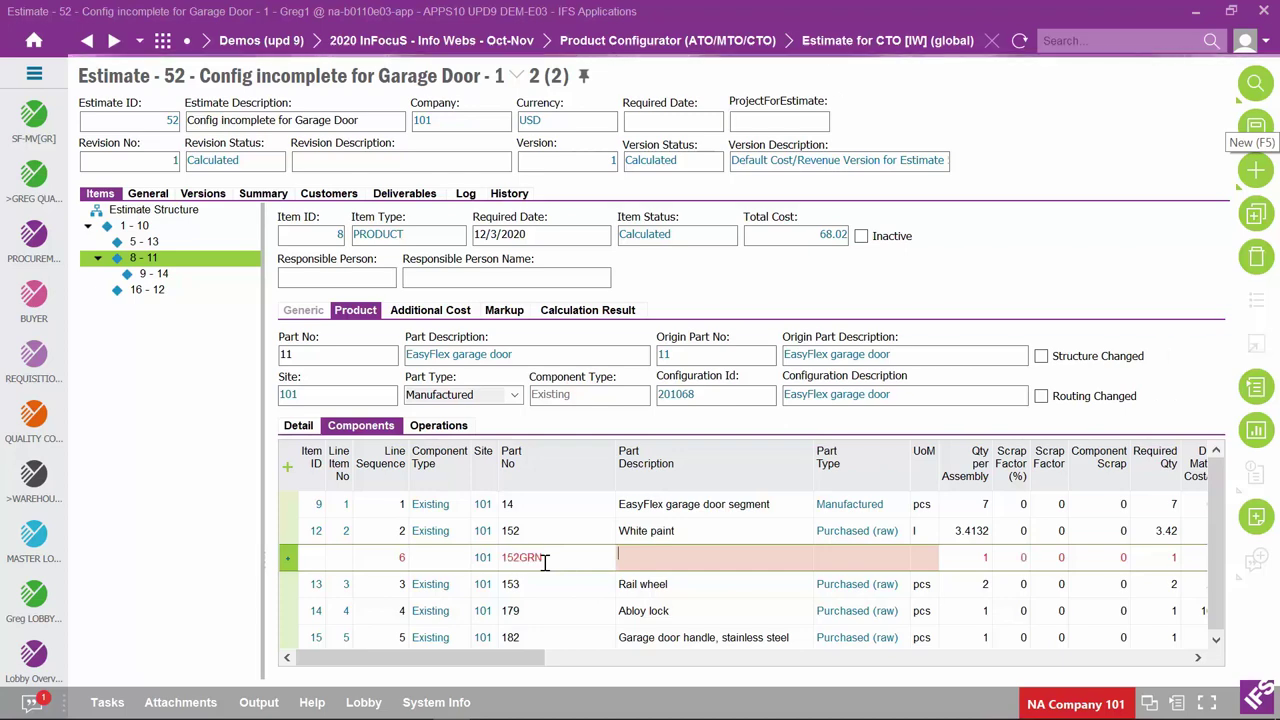
text(Grer)
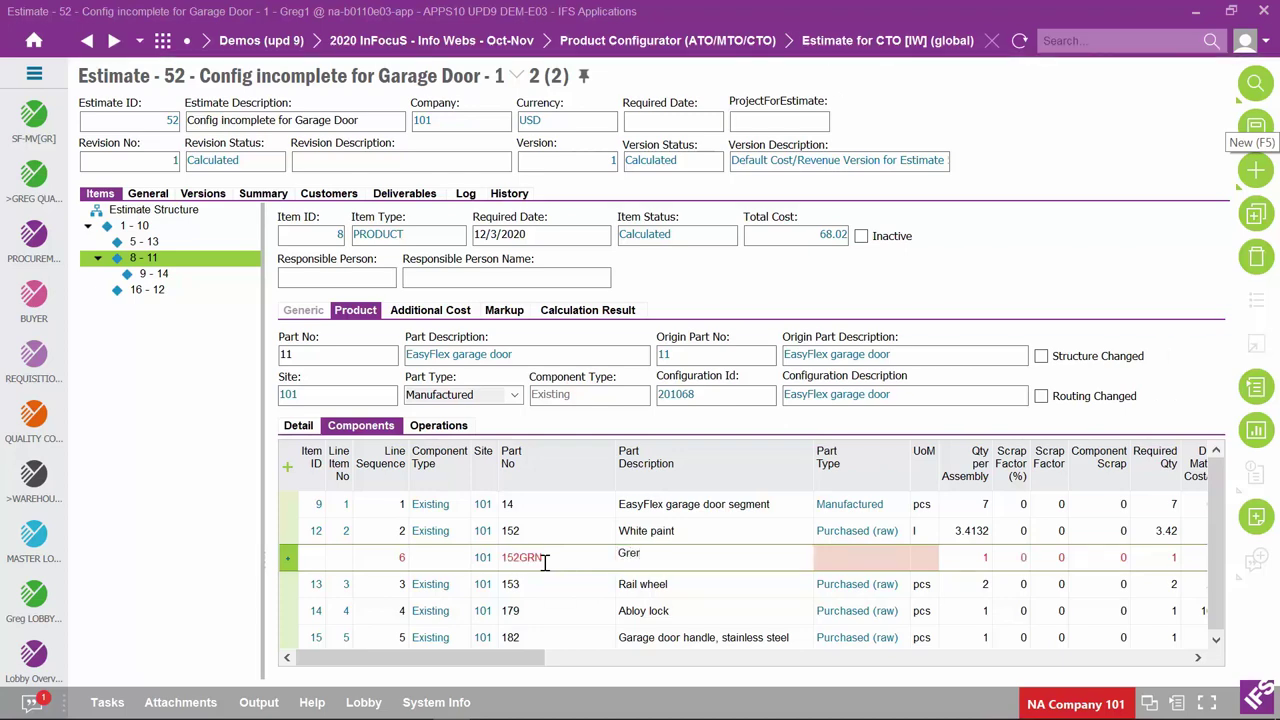
key(BackSpace)
text(en Paint)
Set the Green Paint component's part type to Purchased (raw), its unit to l and its quantity per assembly to 3.4132
click(858, 572)
click(905, 565)
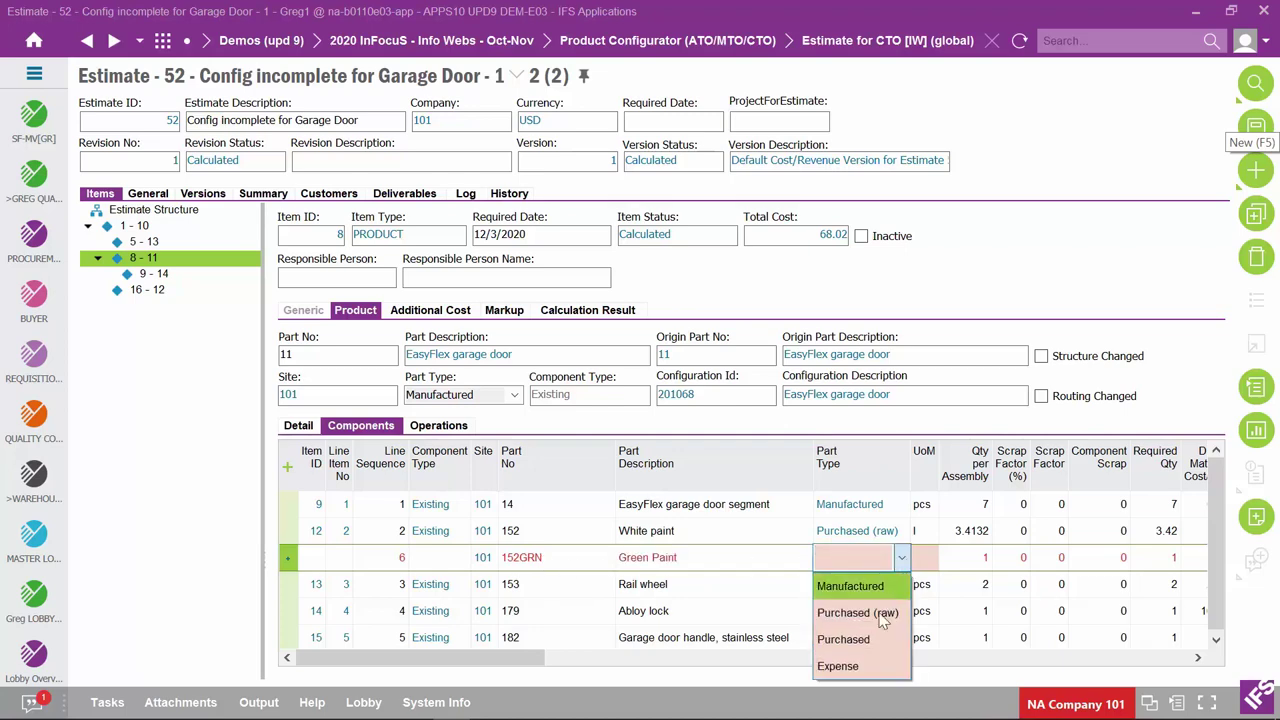
click(885, 612)
click(935, 567)
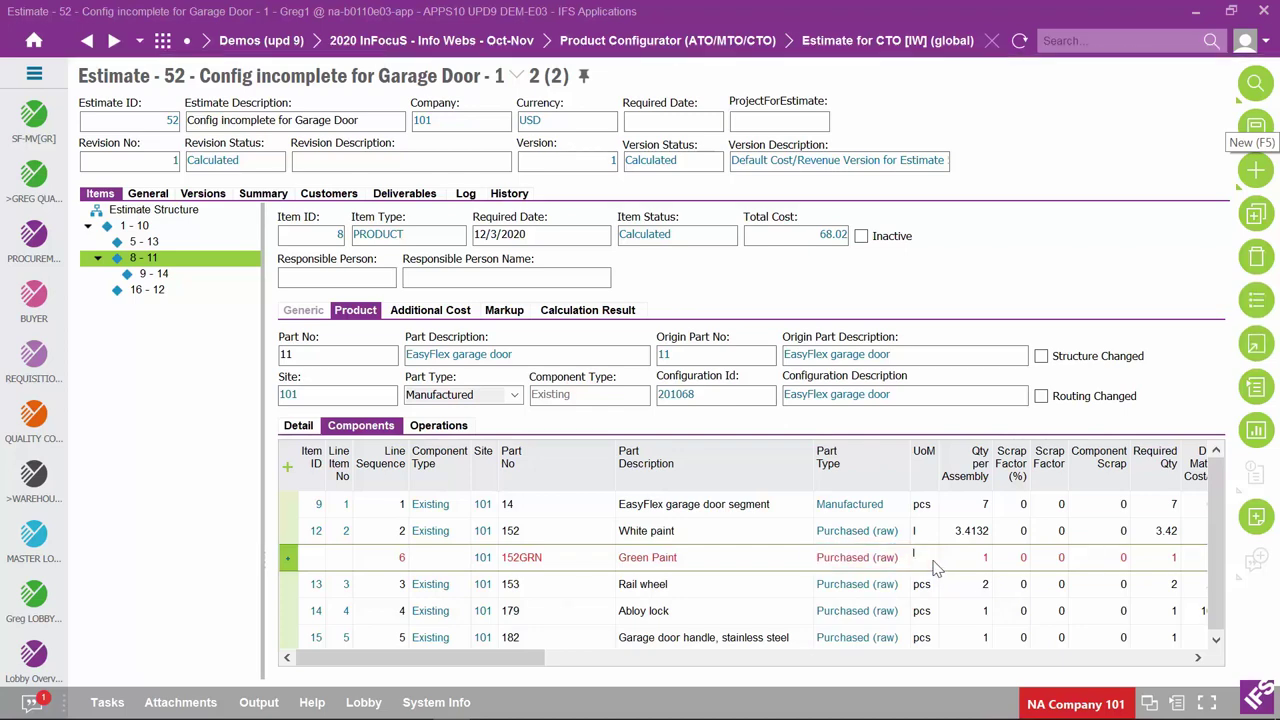
text(l)
key(Tab)
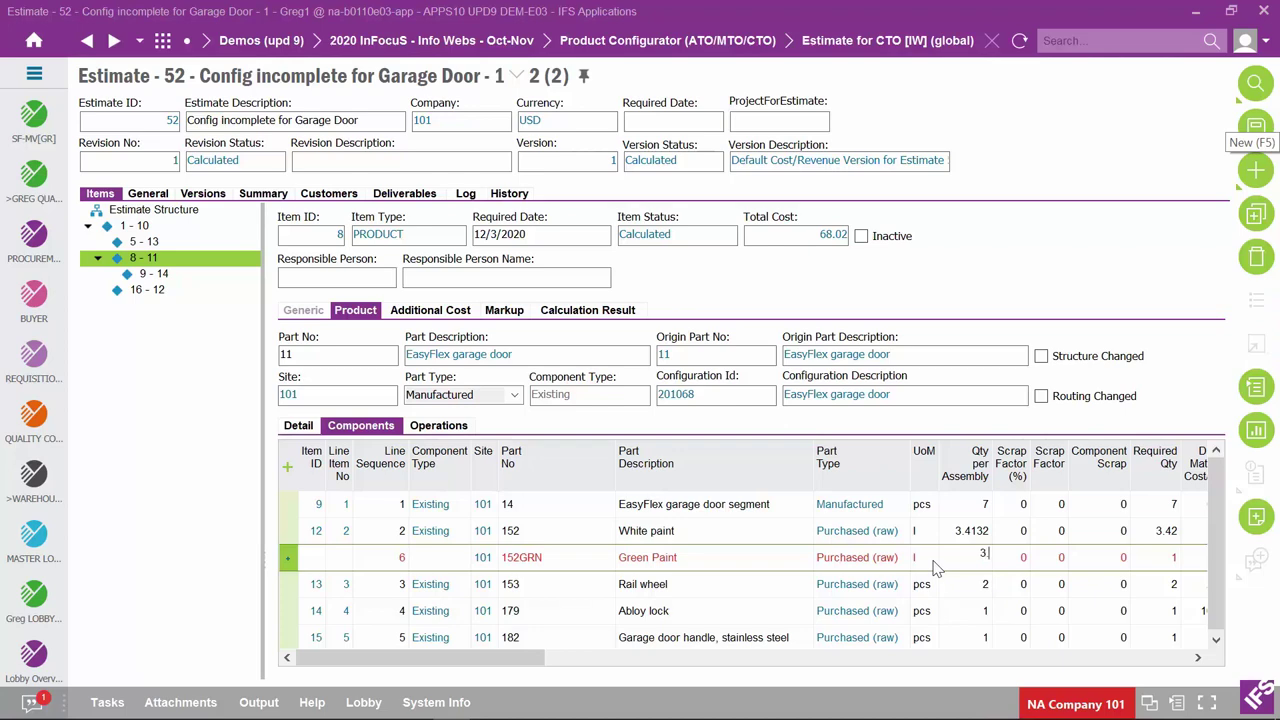
text(3.4132)
key(Tab)
Give the Green Paint component a component scrap of .8306 and a direct material cost per unit of 5, and save it
click(1104, 568)
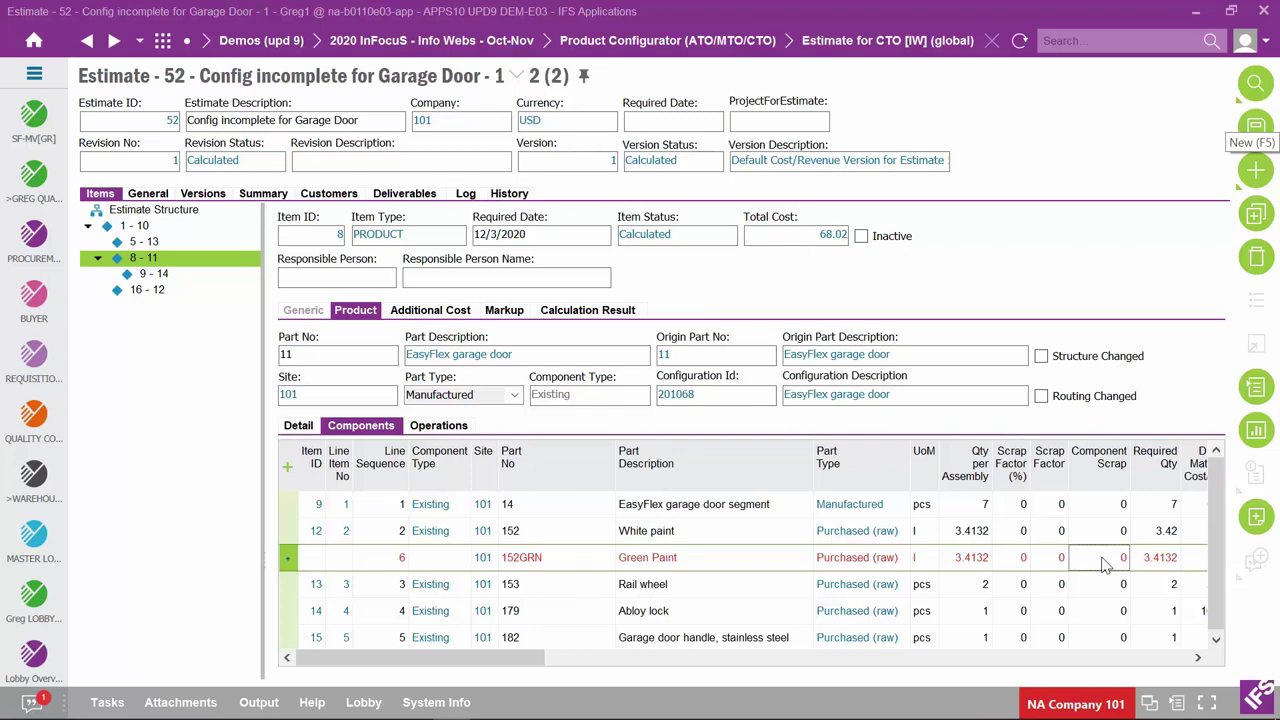
key(BackSpace)
text(8306)
key(Tab)
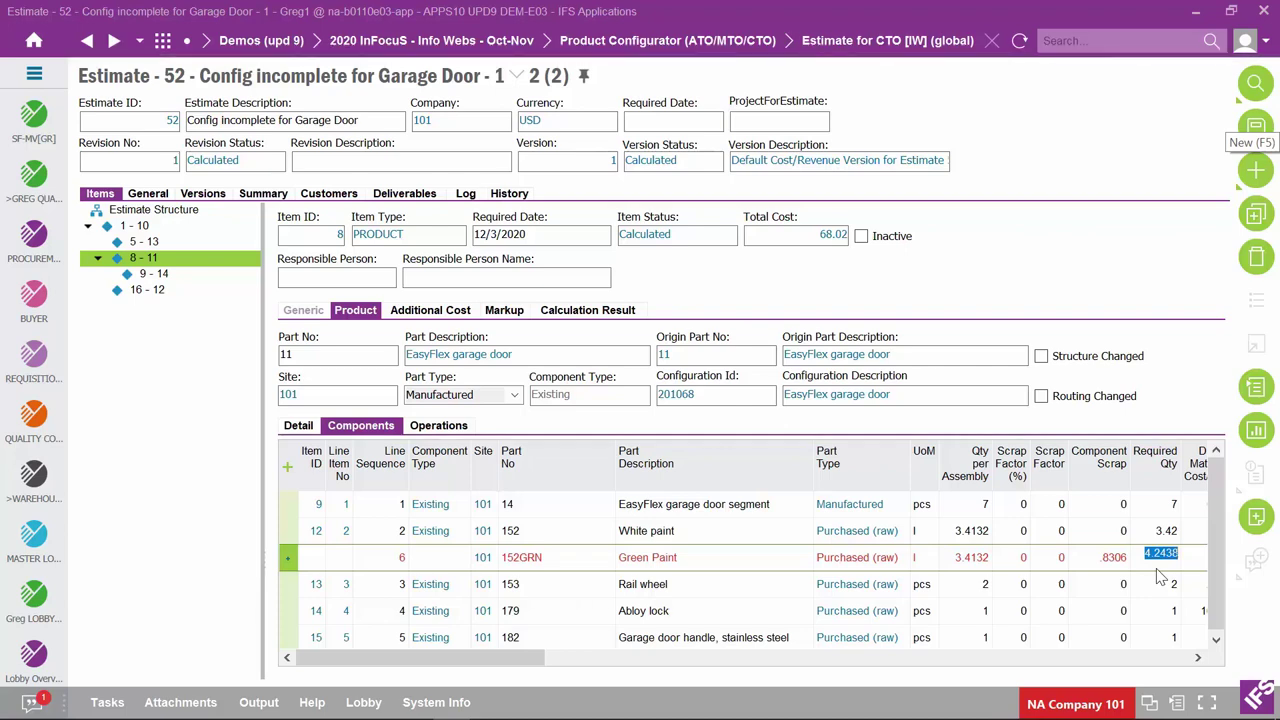
key(Tab)
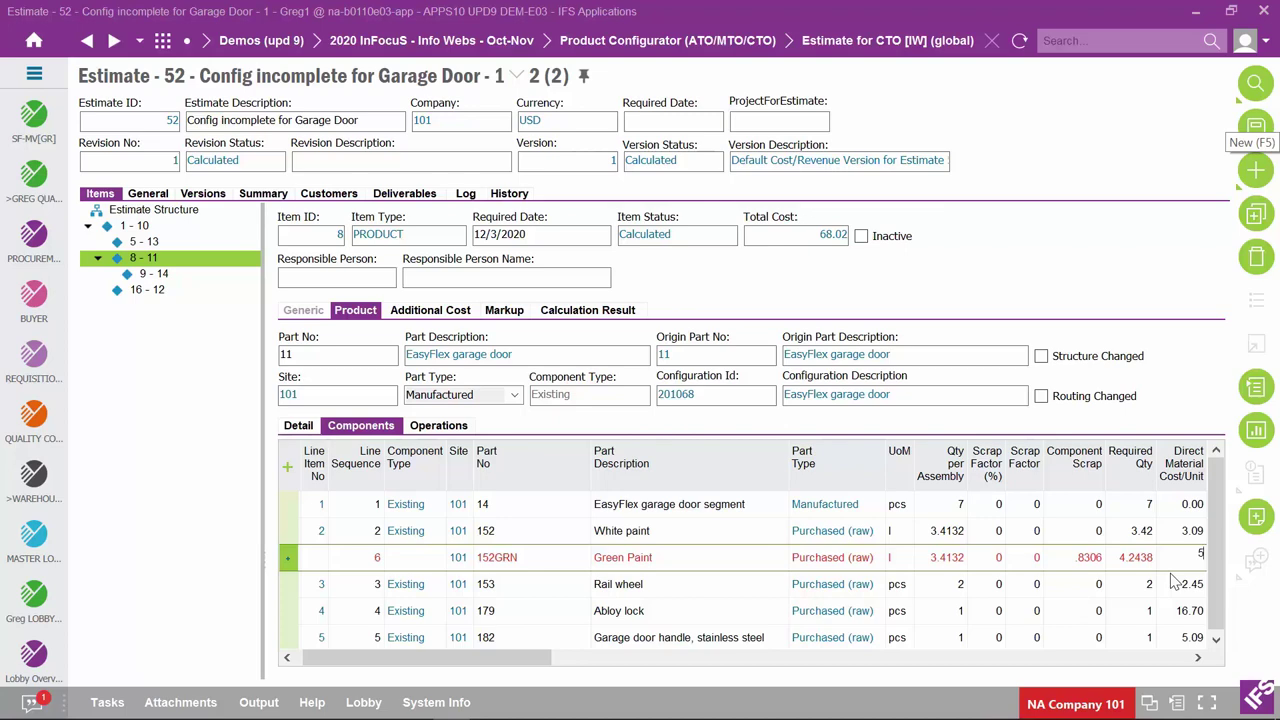
key(Tab)
key(Tab)
key(Tab)
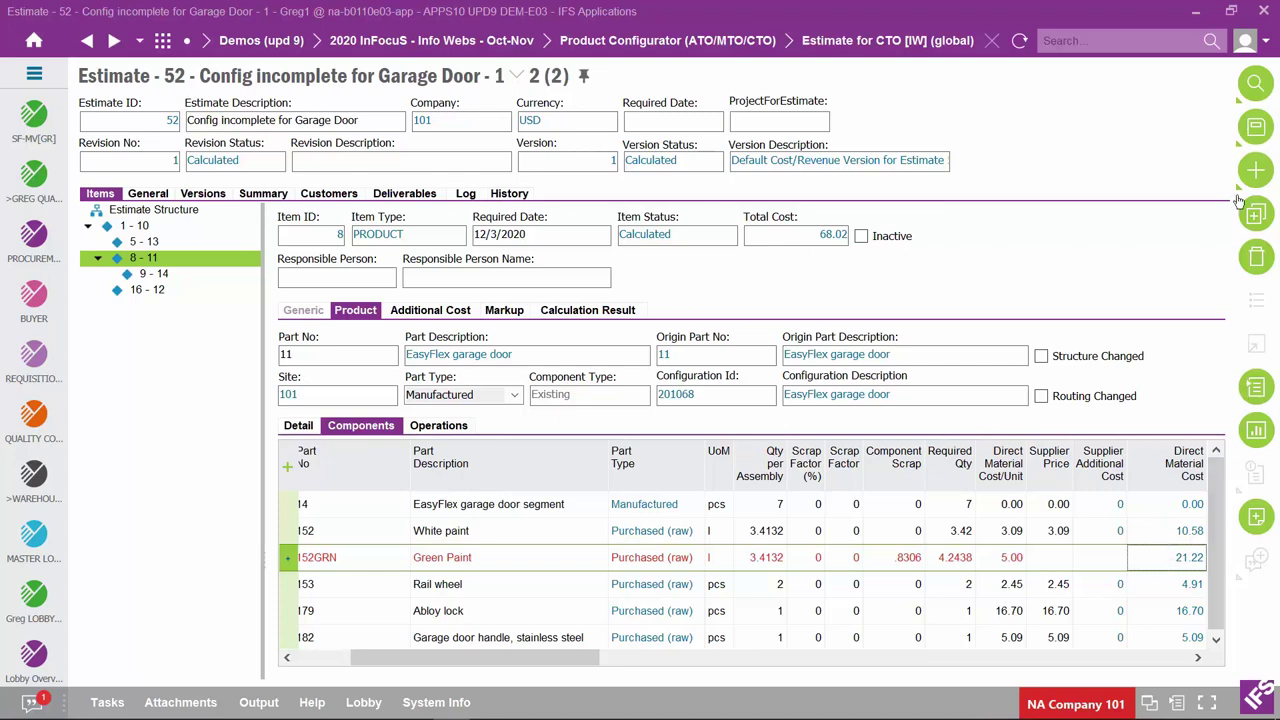
click(1257, 128)
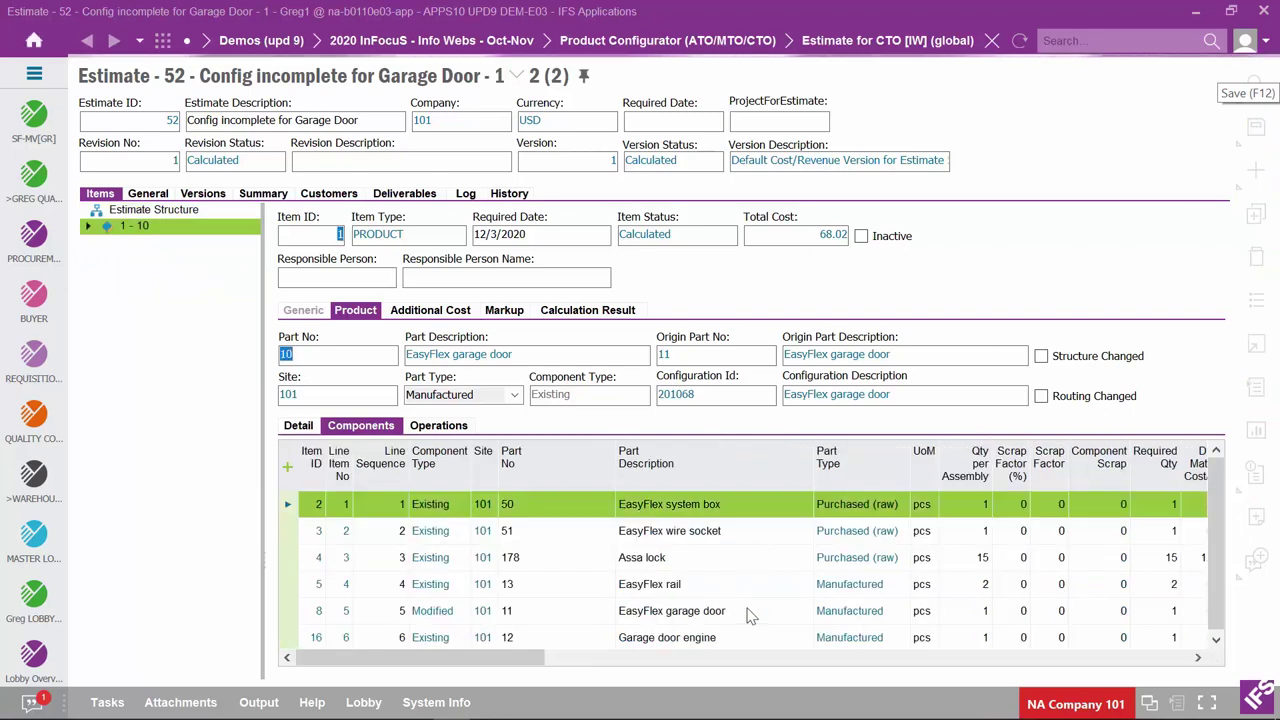
Delete the White paint component from the EasyFlex garage door sub-item (part 11) and save the change
click(88, 226)
click(97, 258)
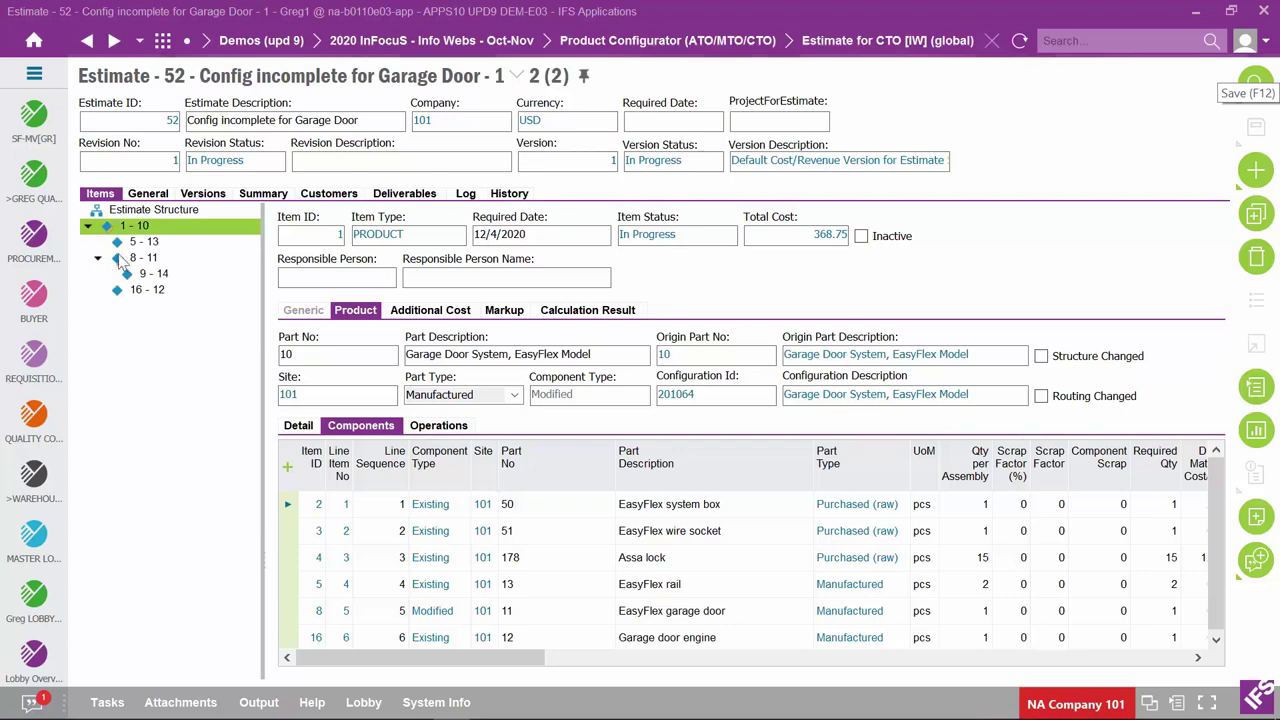
click(142, 258)
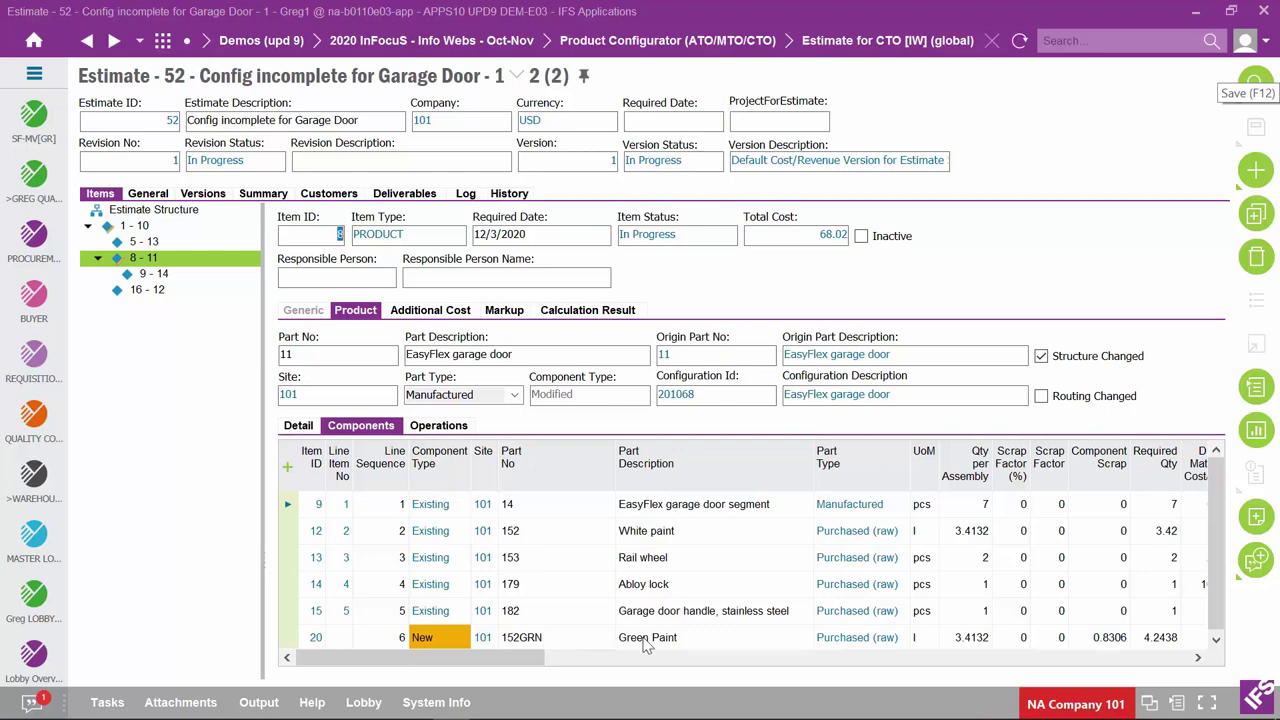
click(302, 531)
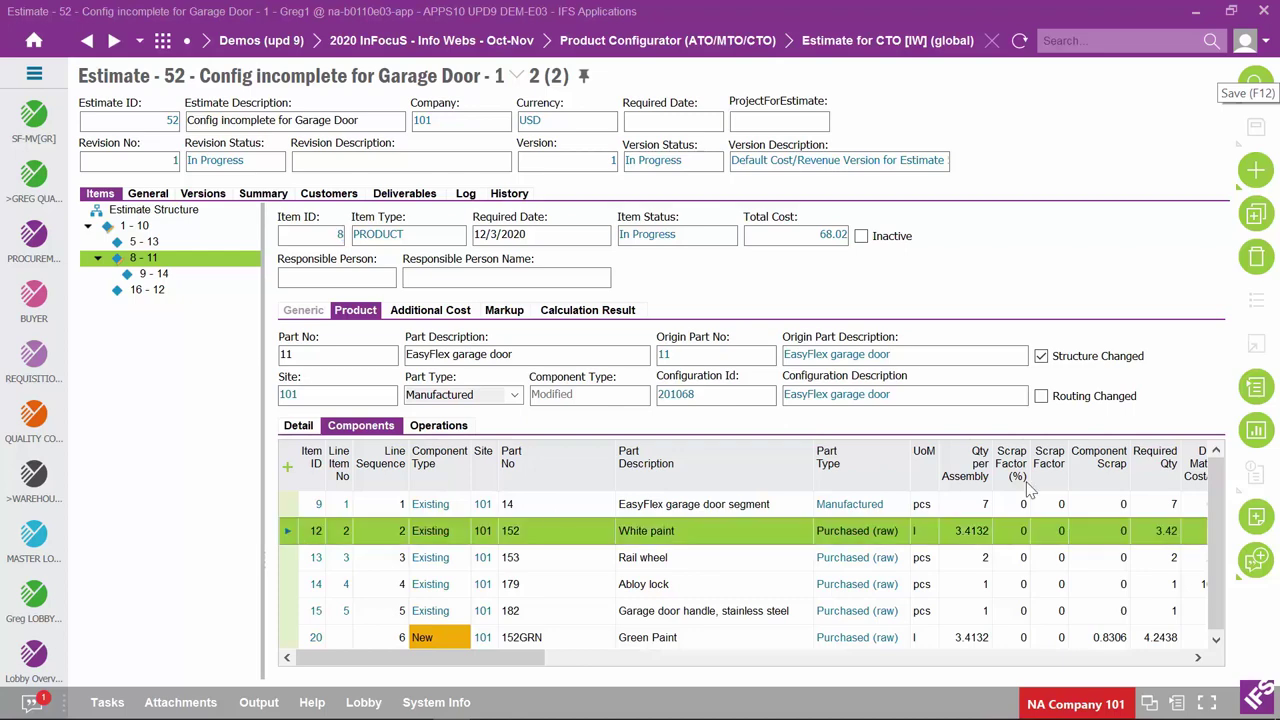
click(1256, 258)
click(1256, 128)
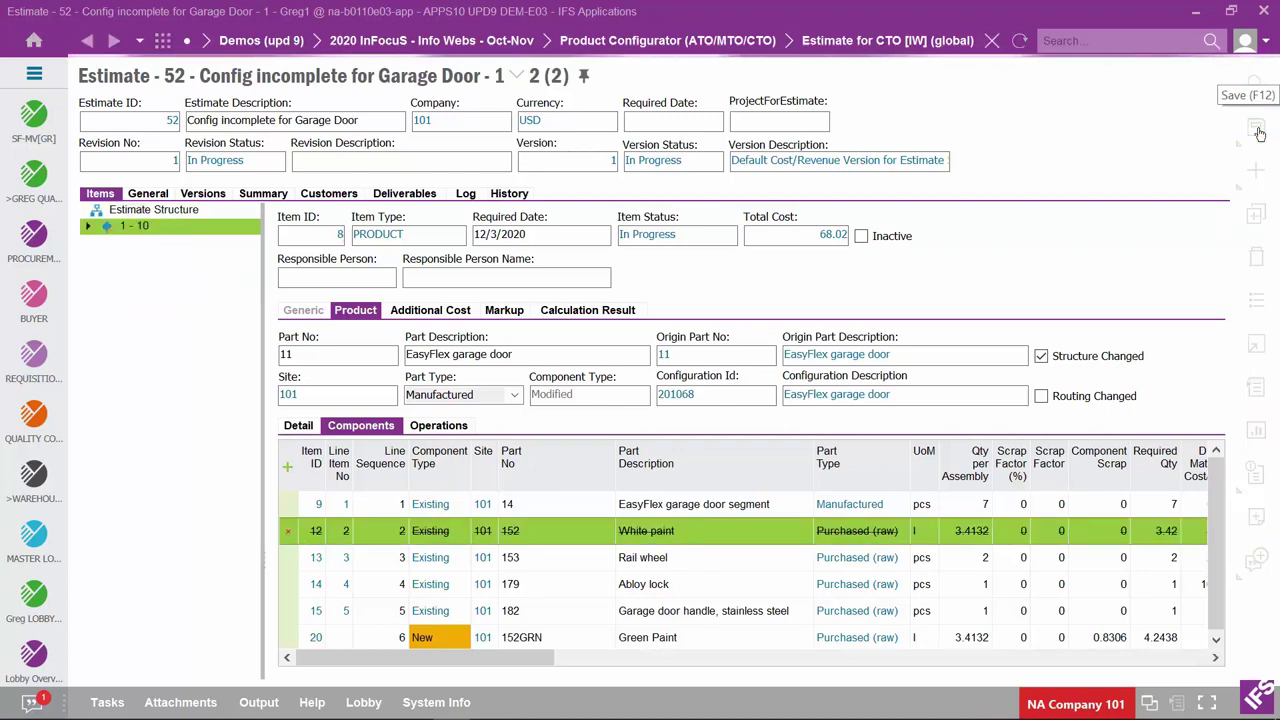
Recalculate the estimate with the changed paint component for all top items and versions
right_click(983, 250)
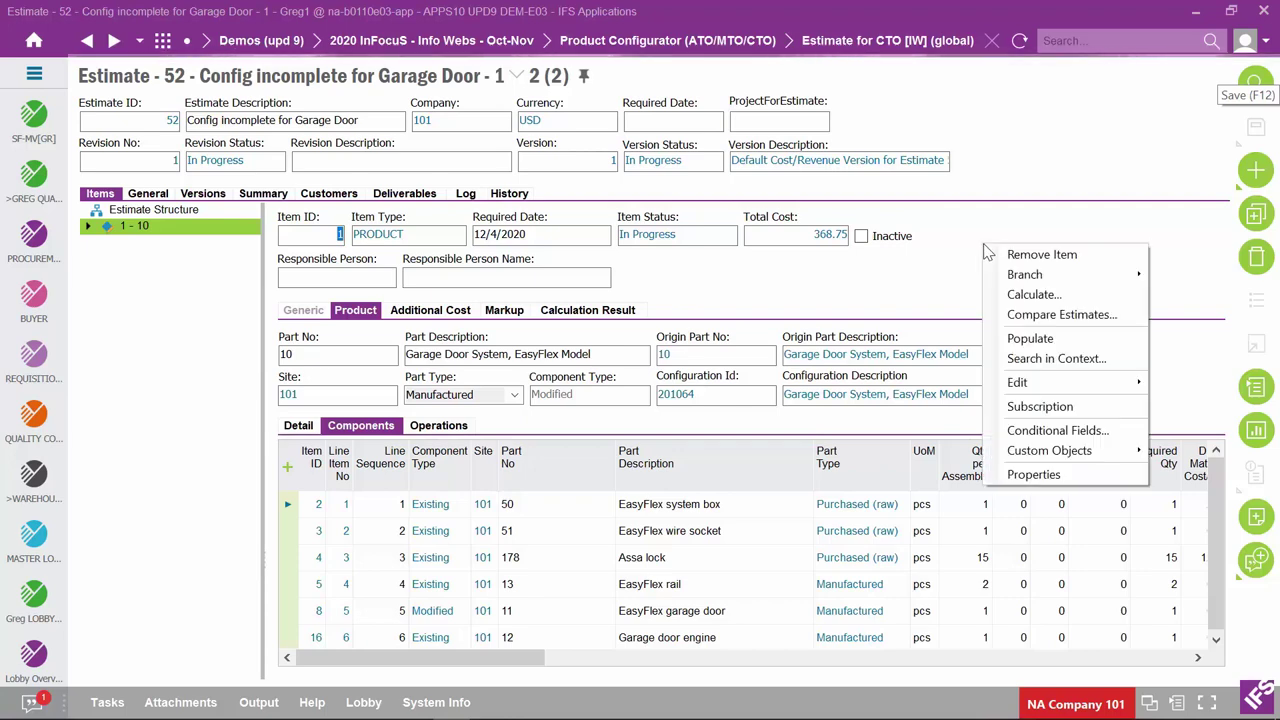
click(1066, 294)
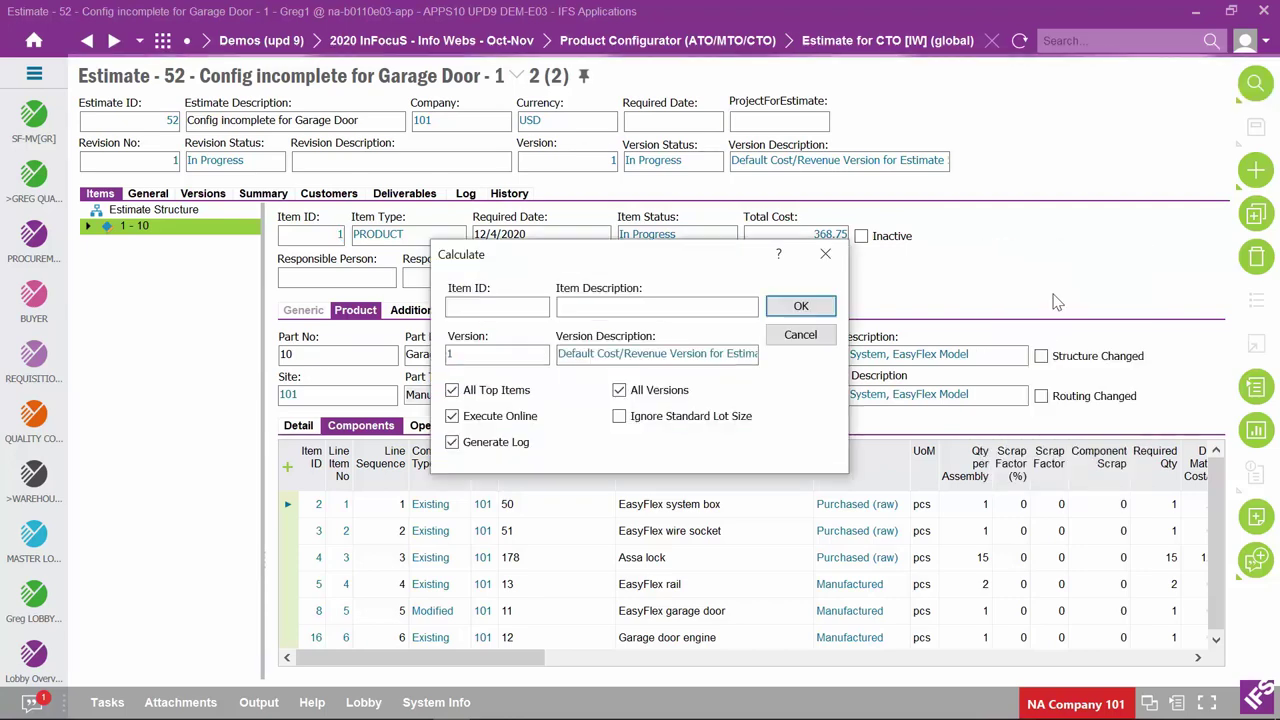
click(800, 306)
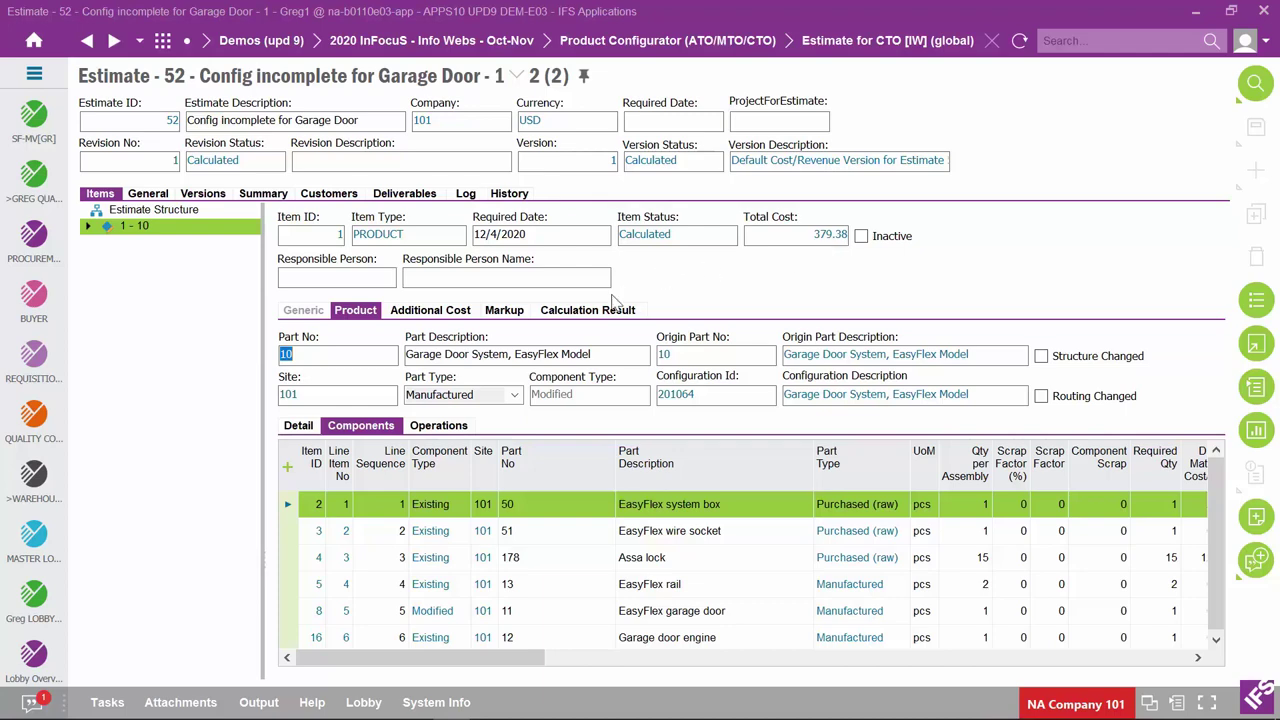
Expand the estimate structure and review the cost and components of the EasyFlex garage door sub-item (part 11)
click(88, 227)
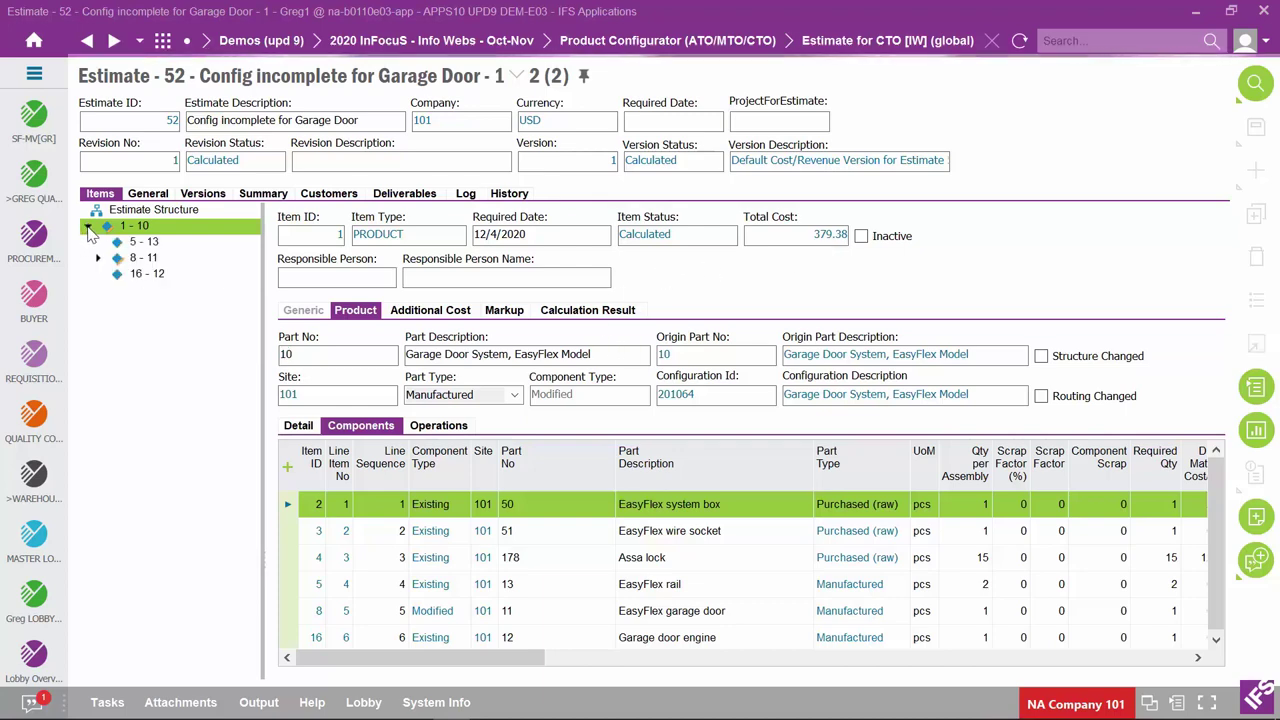
click(98, 258)
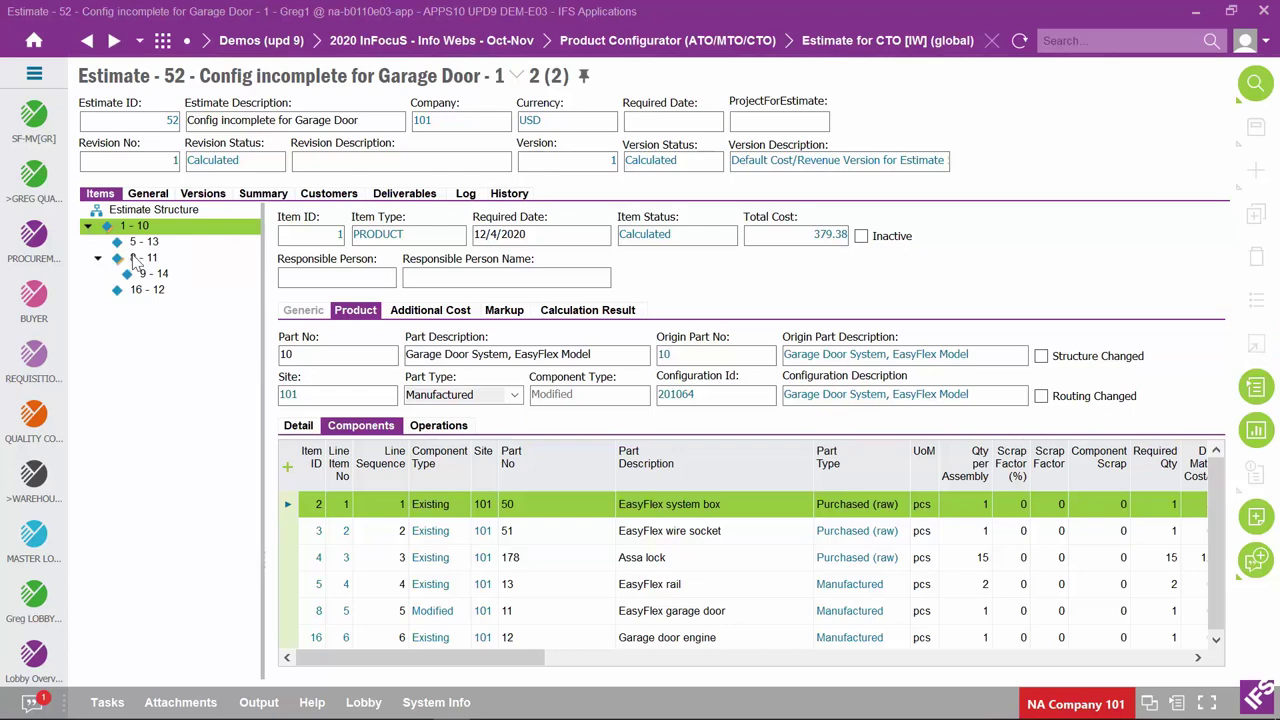
click(145, 258)
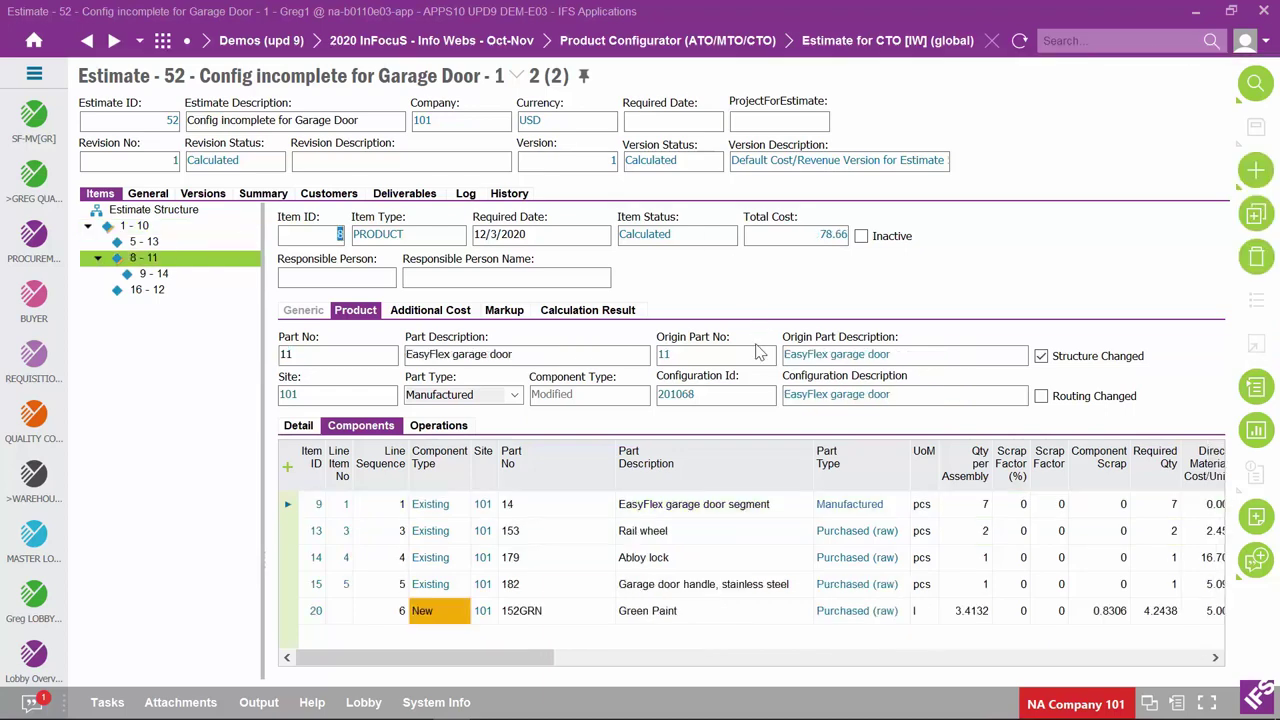